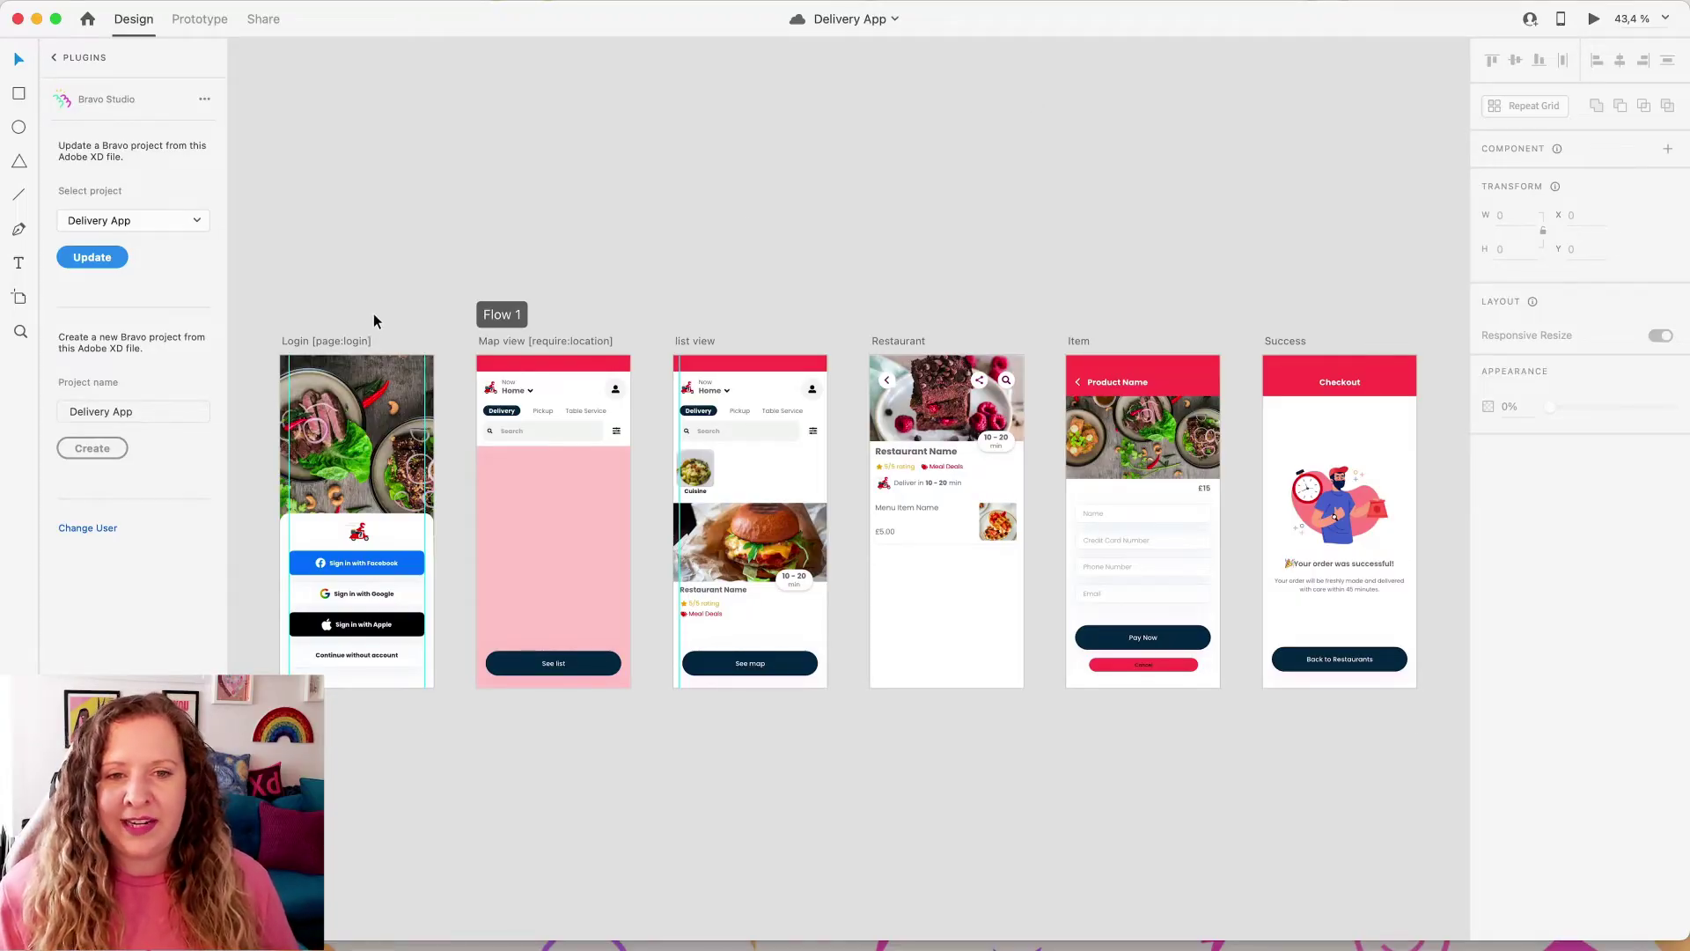
# Step: Go to Bravo Studio's API Collections page and start a new collection
pyautogui.hotkey('ctrl', 'Left')
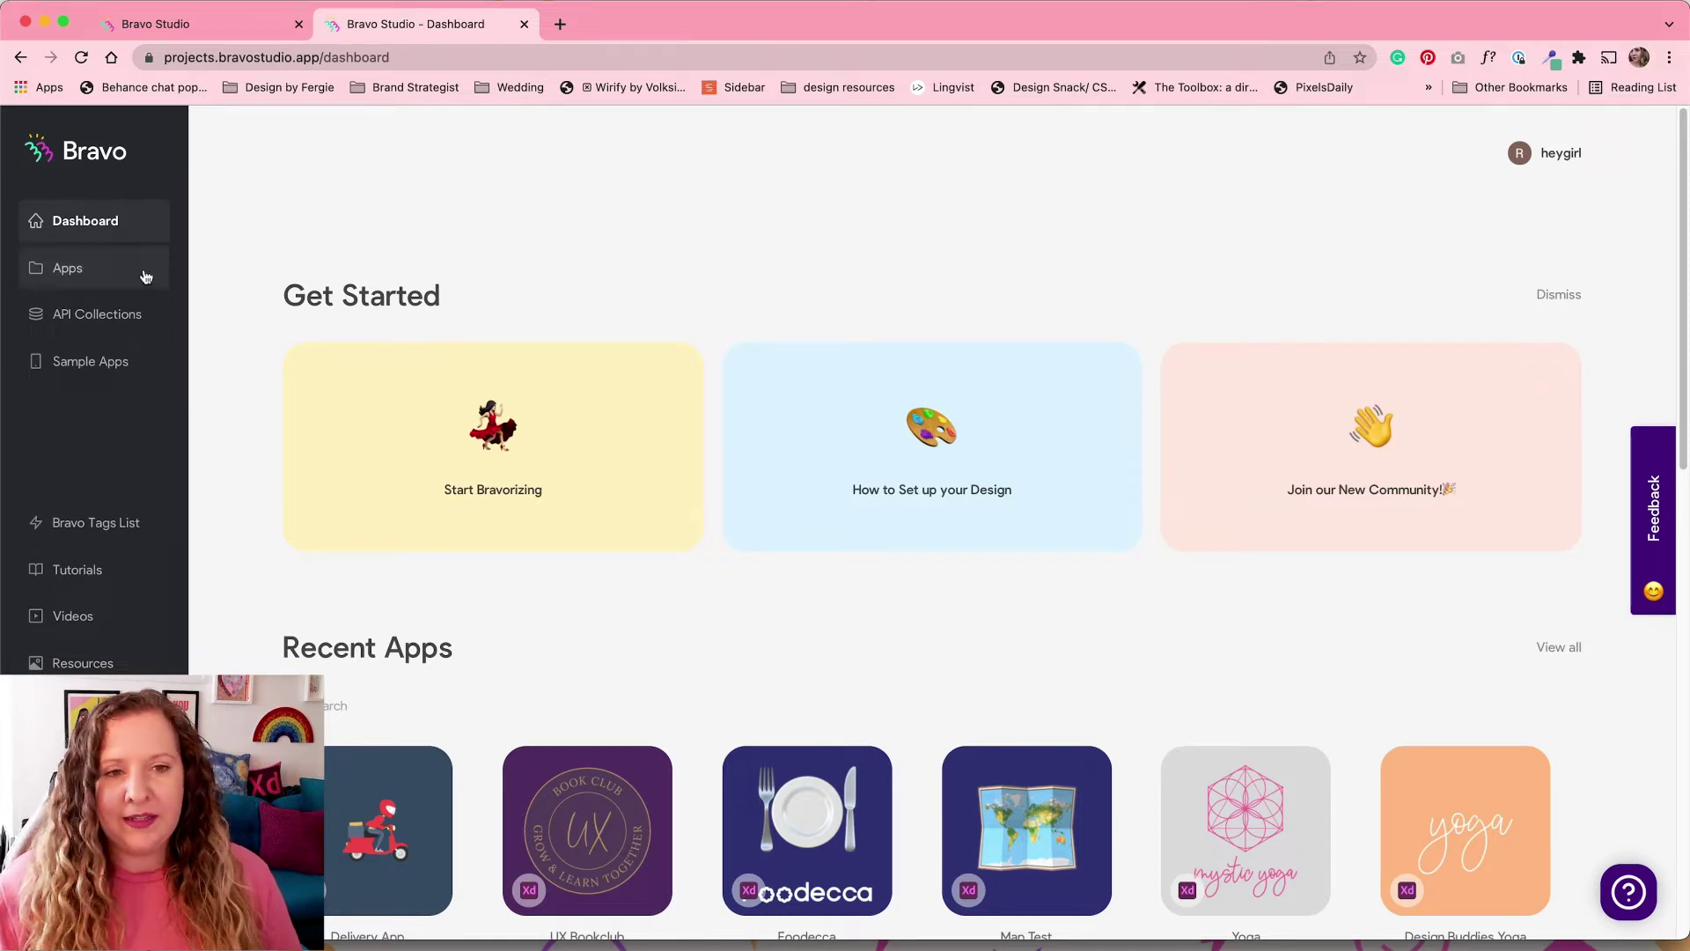
pyautogui.click(90, 316)
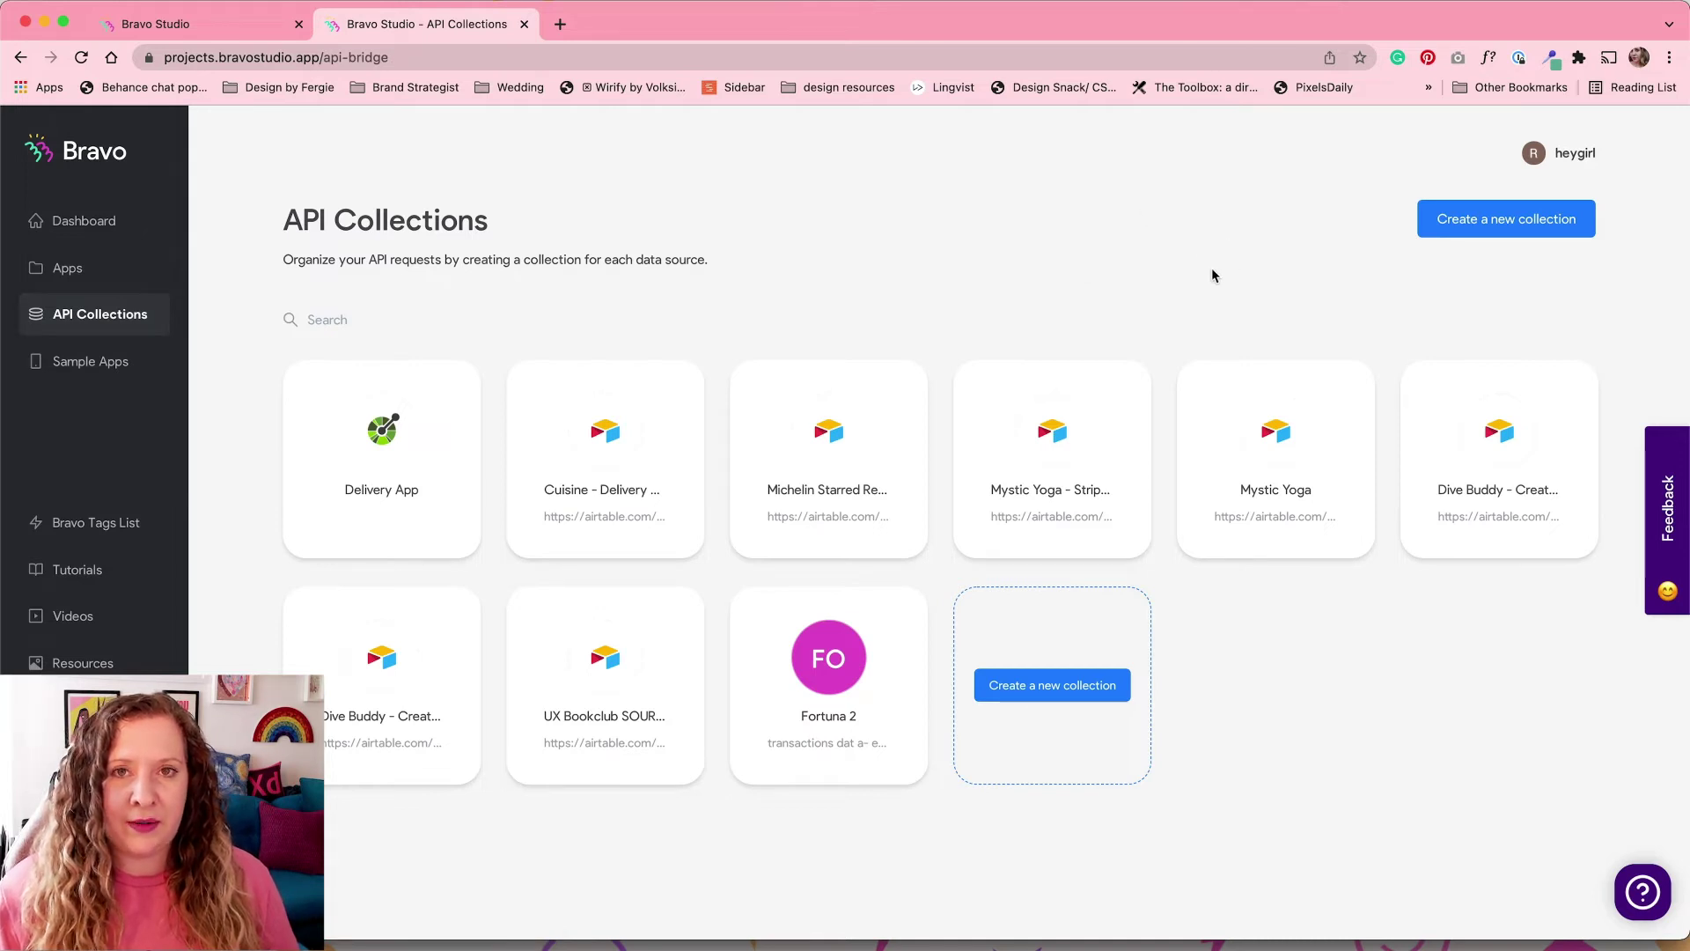
pyautogui.click(1501, 228)
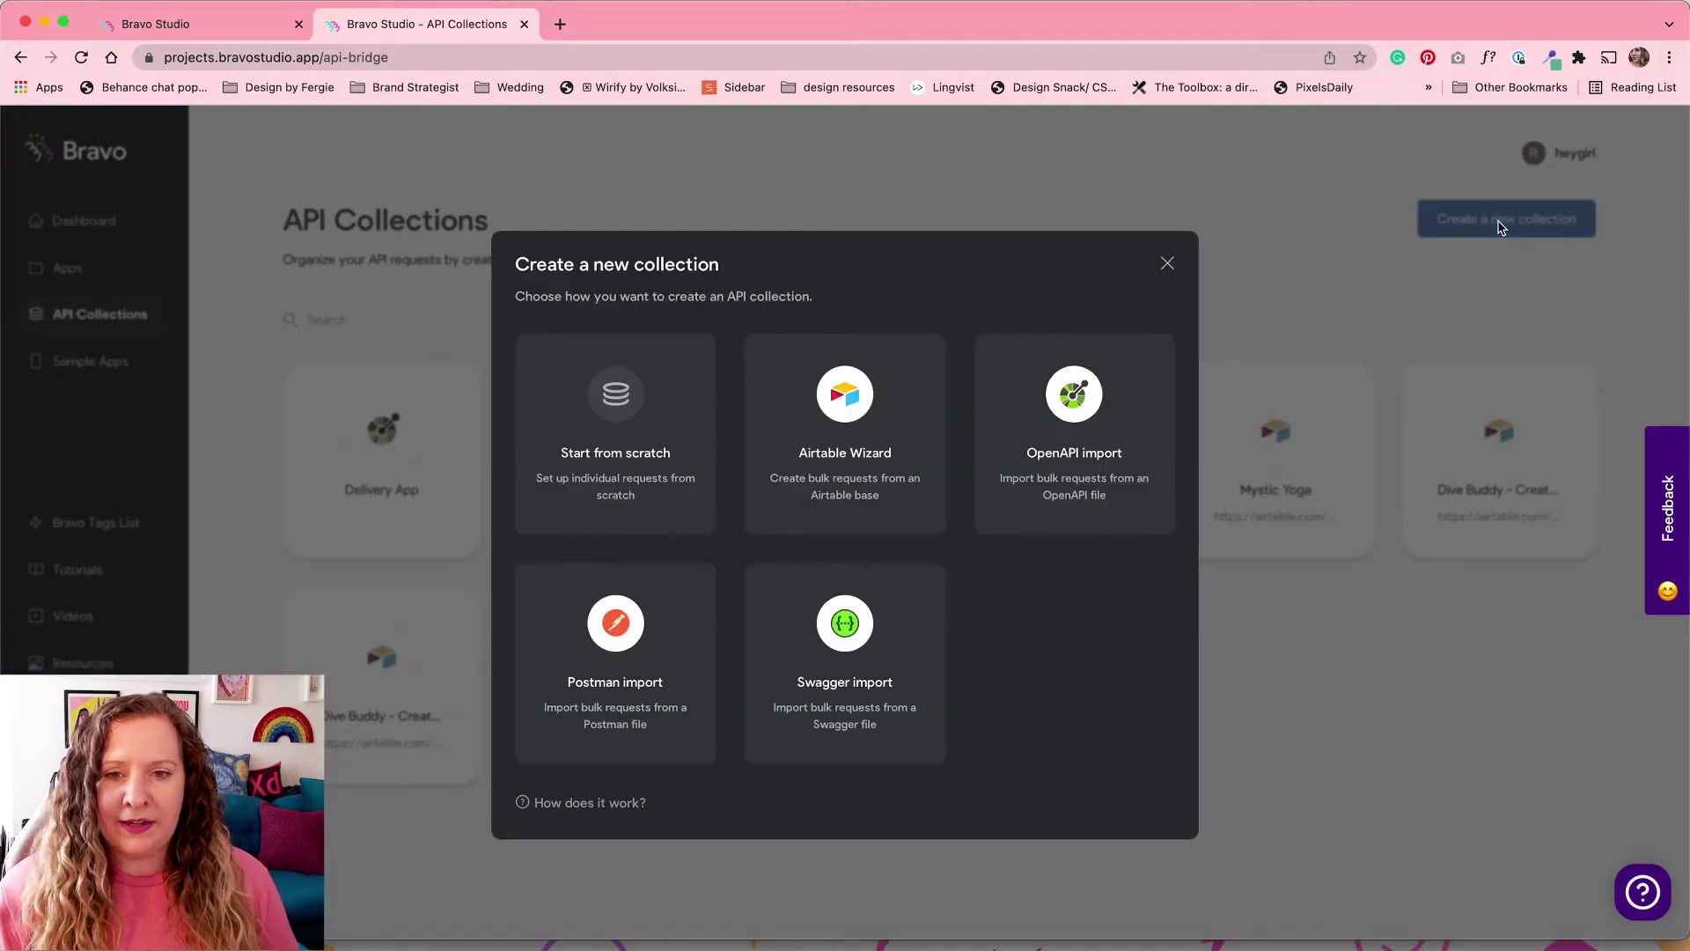
# Step: Import Food_Delivery_App_db.yaml as an OpenAPI collection named Food Delivery Clone
pyautogui.click(1072, 425)
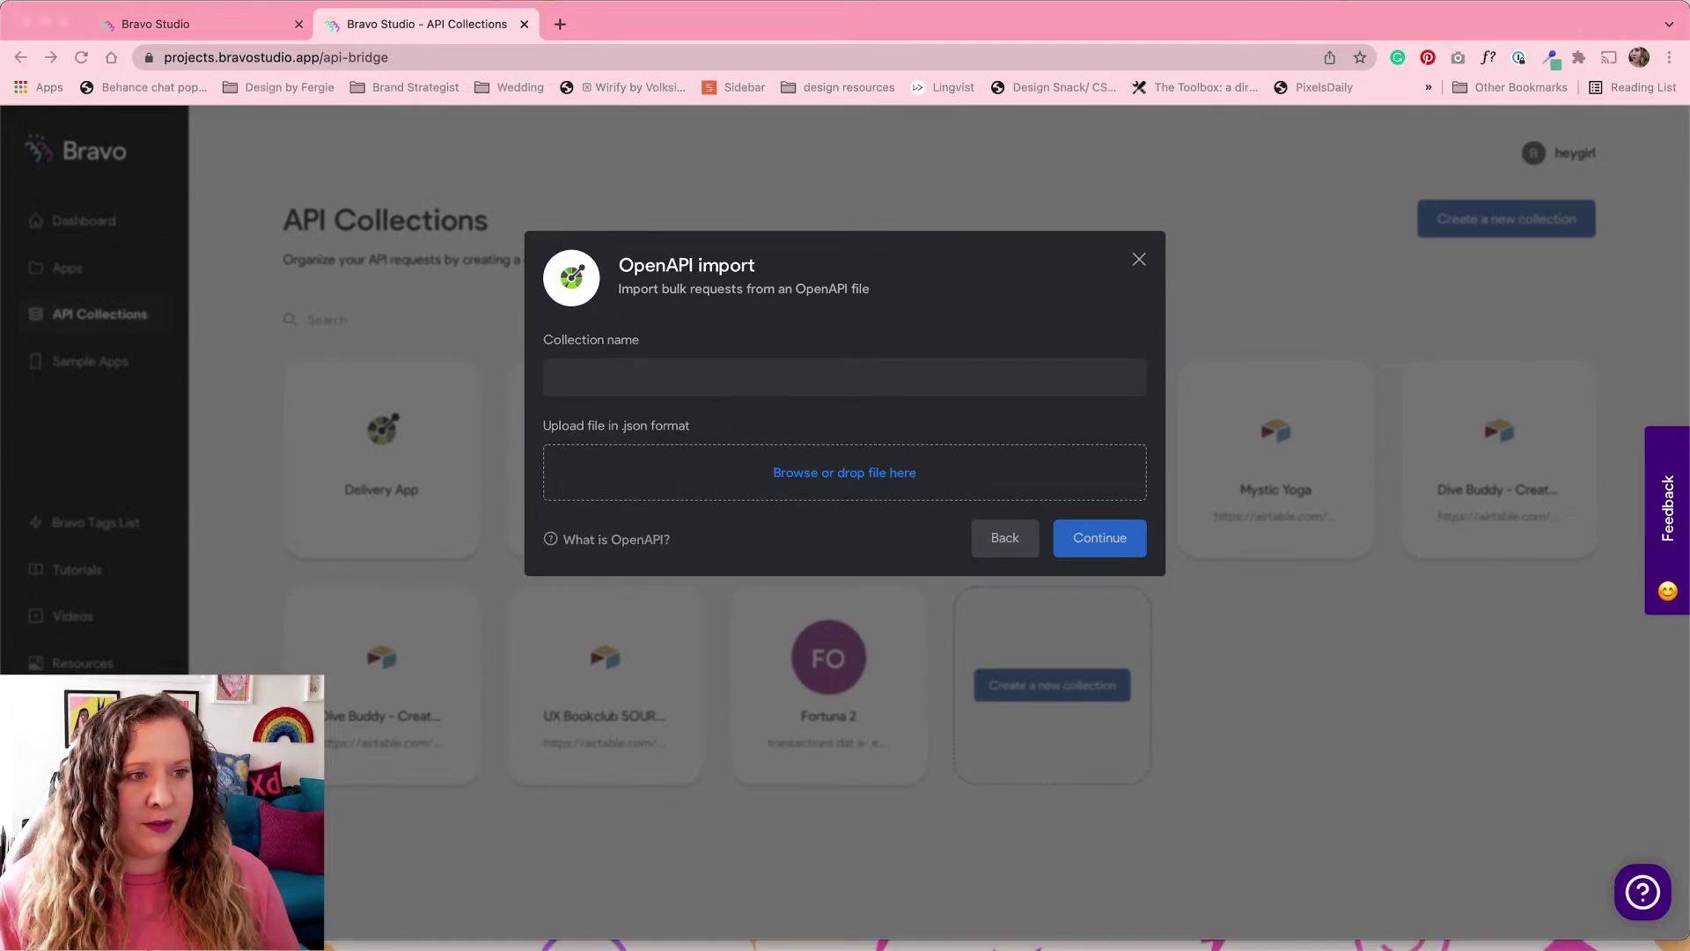
pyautogui.moveTo(484, 381); pyautogui.dragTo(1105, 421)
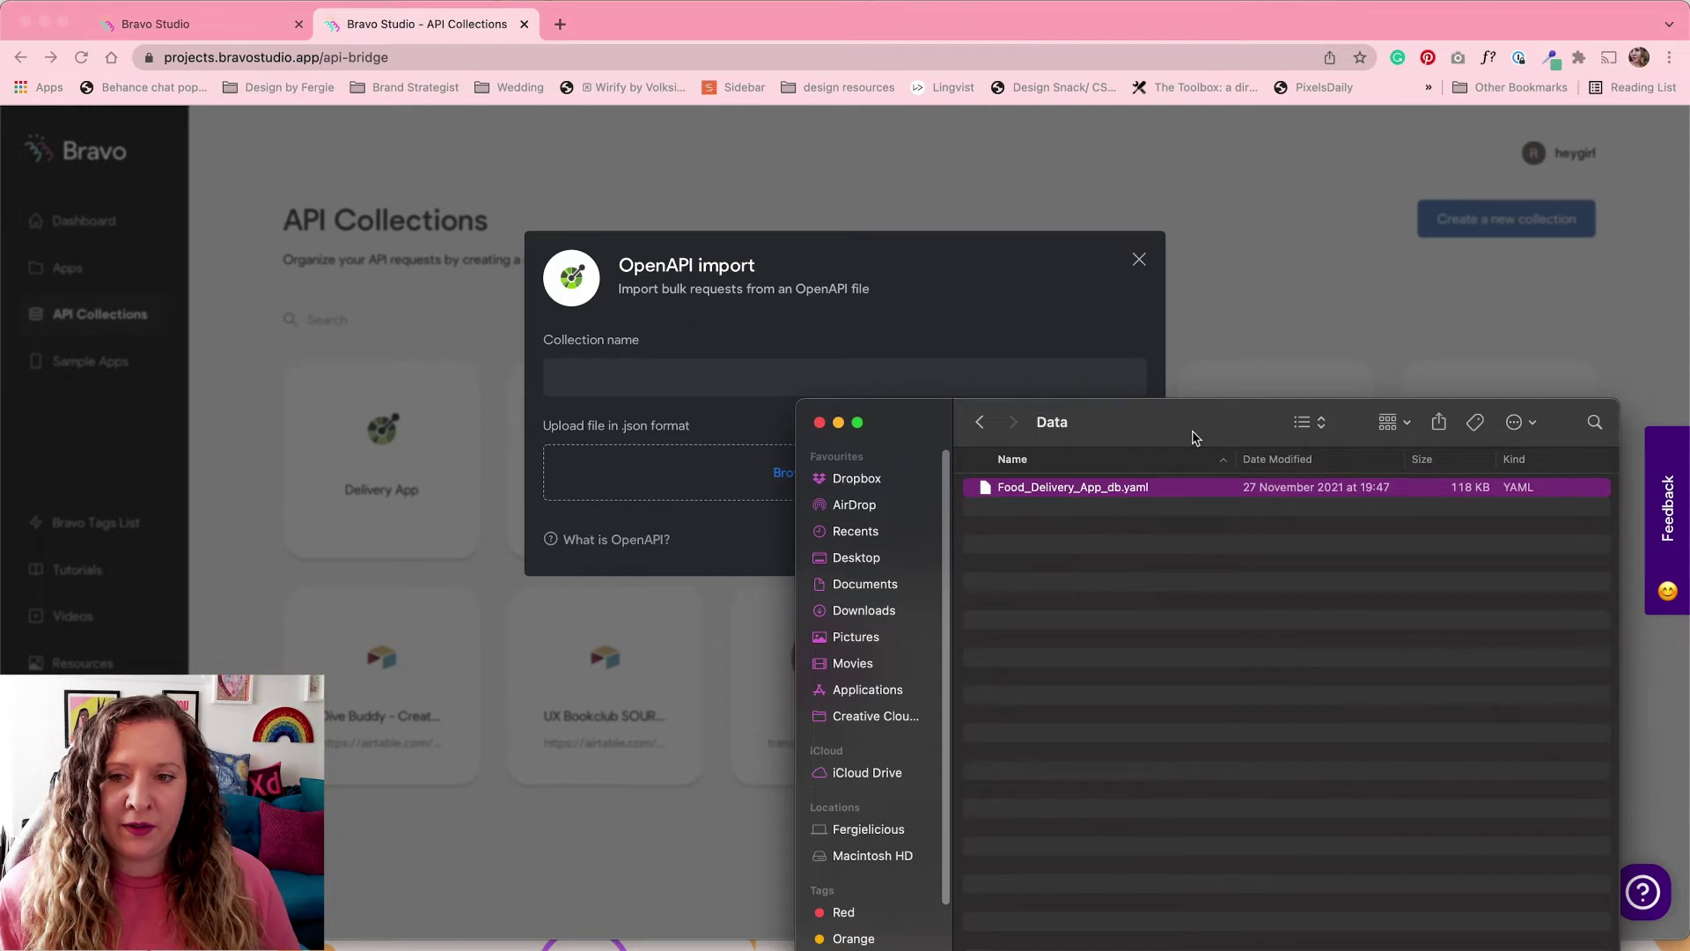
pyautogui.moveTo(1142, 490); pyautogui.dragTo(784, 456)
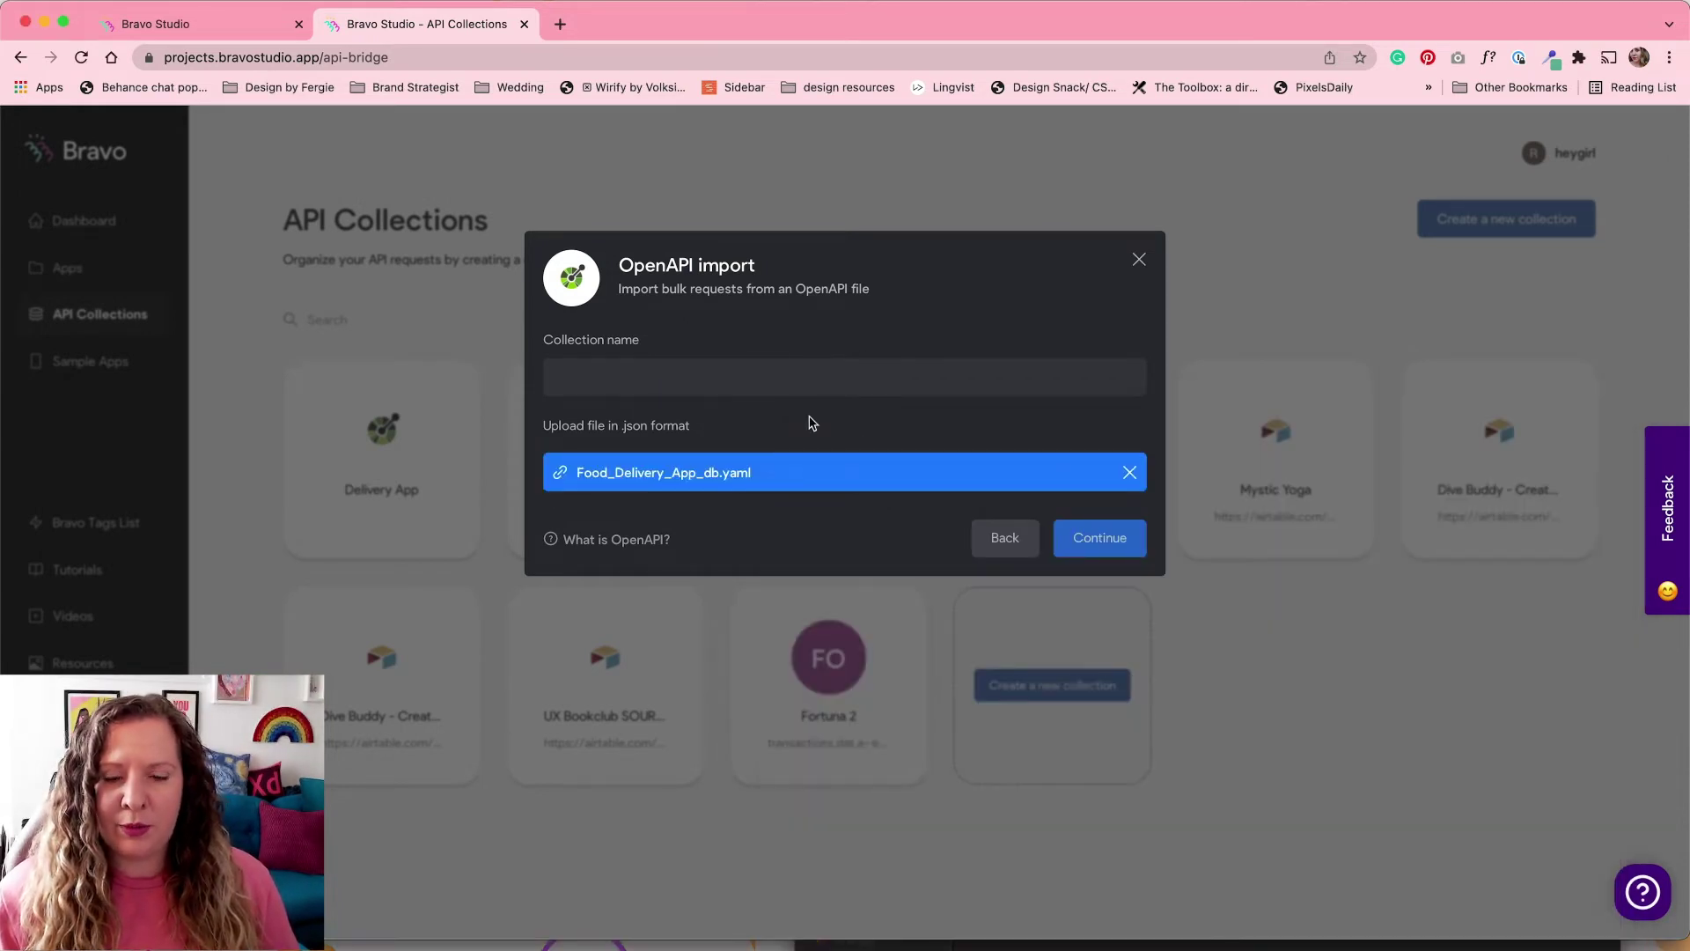
pyautogui.click(1008, 387)
pyautogui.write('Food Delivery Clone')
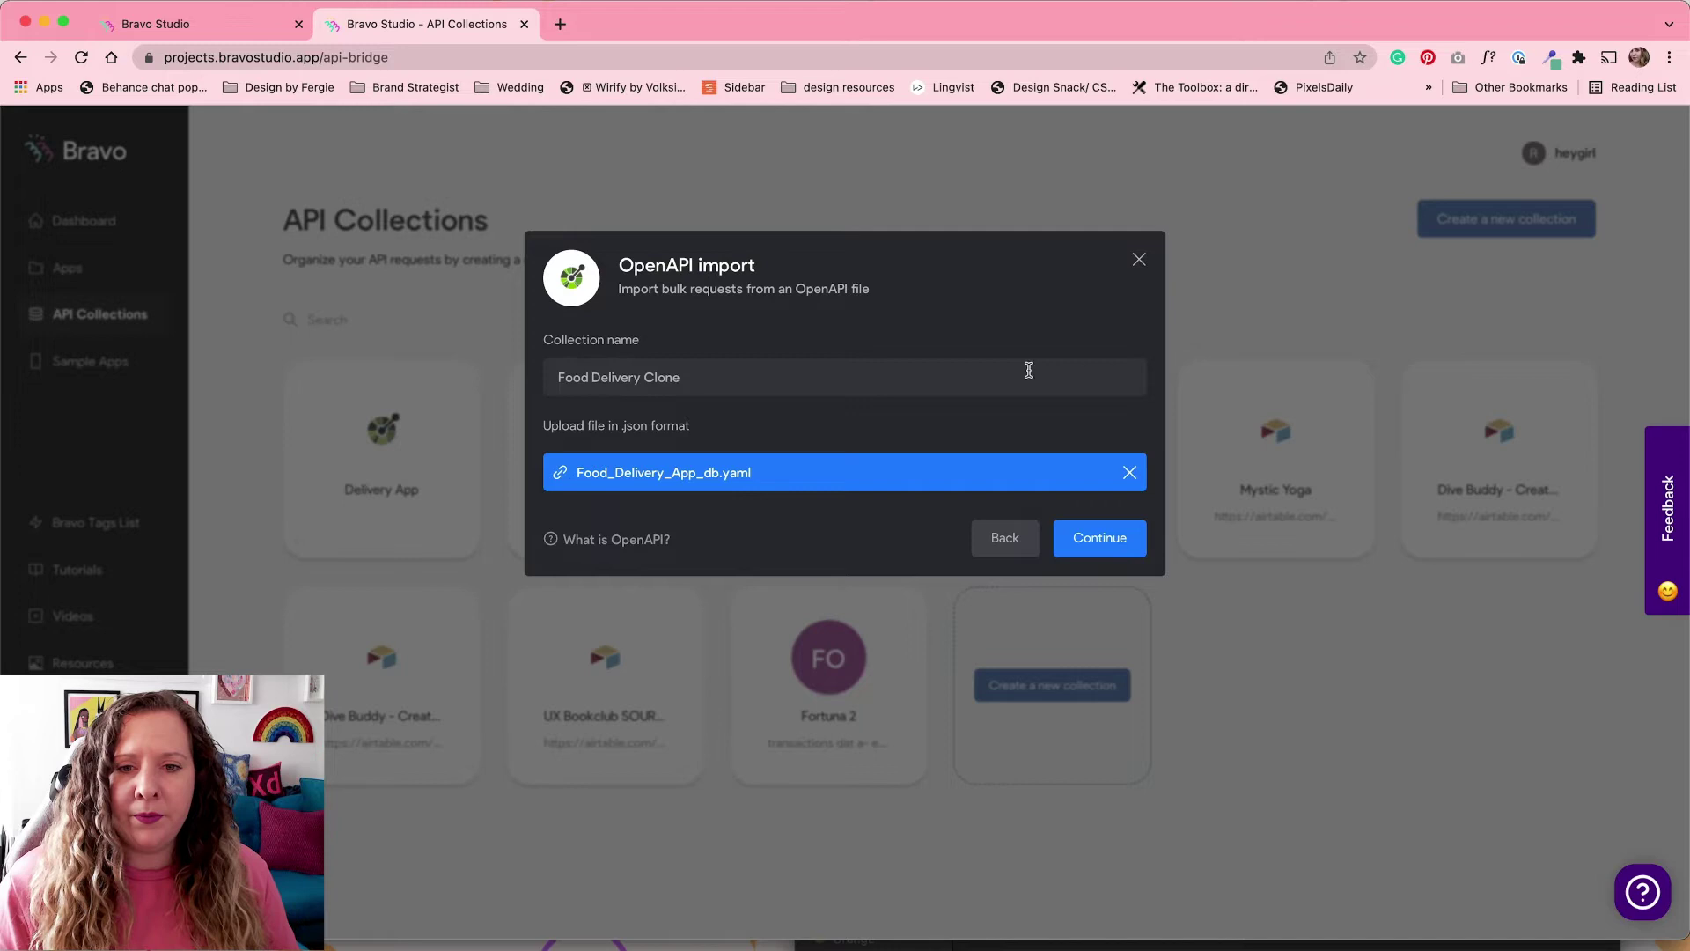
pyautogui.click(1111, 539)
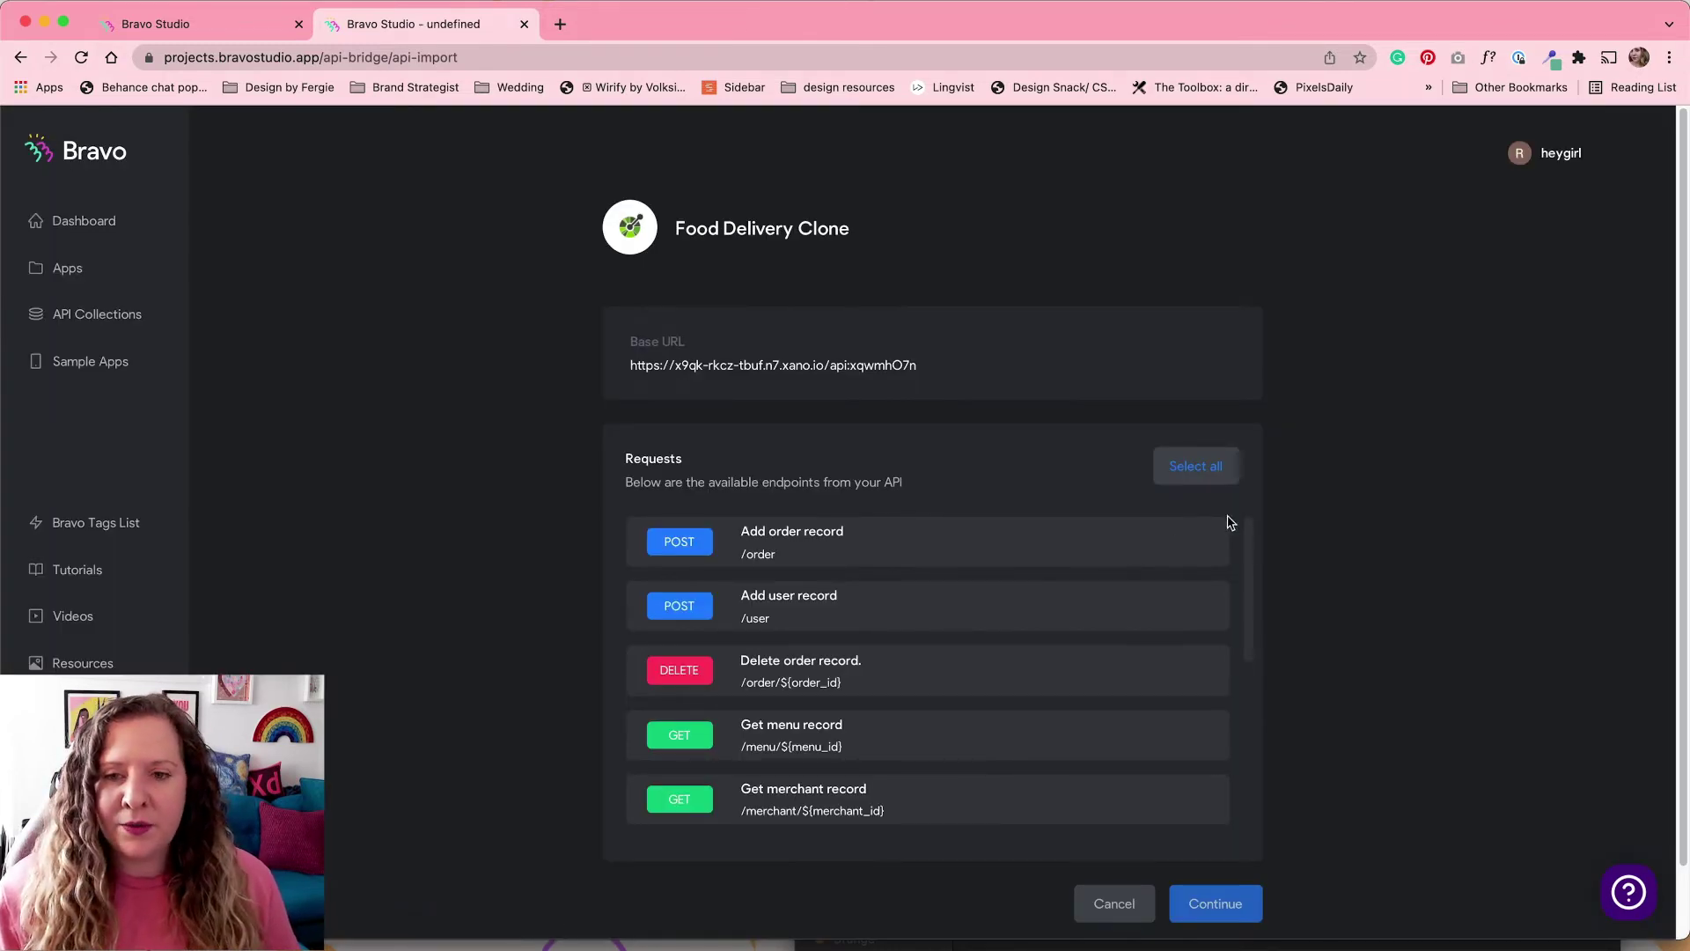
# Step: Import every request into Food Delivery Clone and dismiss the success message
pyautogui.moveTo(1250, 539); pyautogui.dragTo(1256, 503)
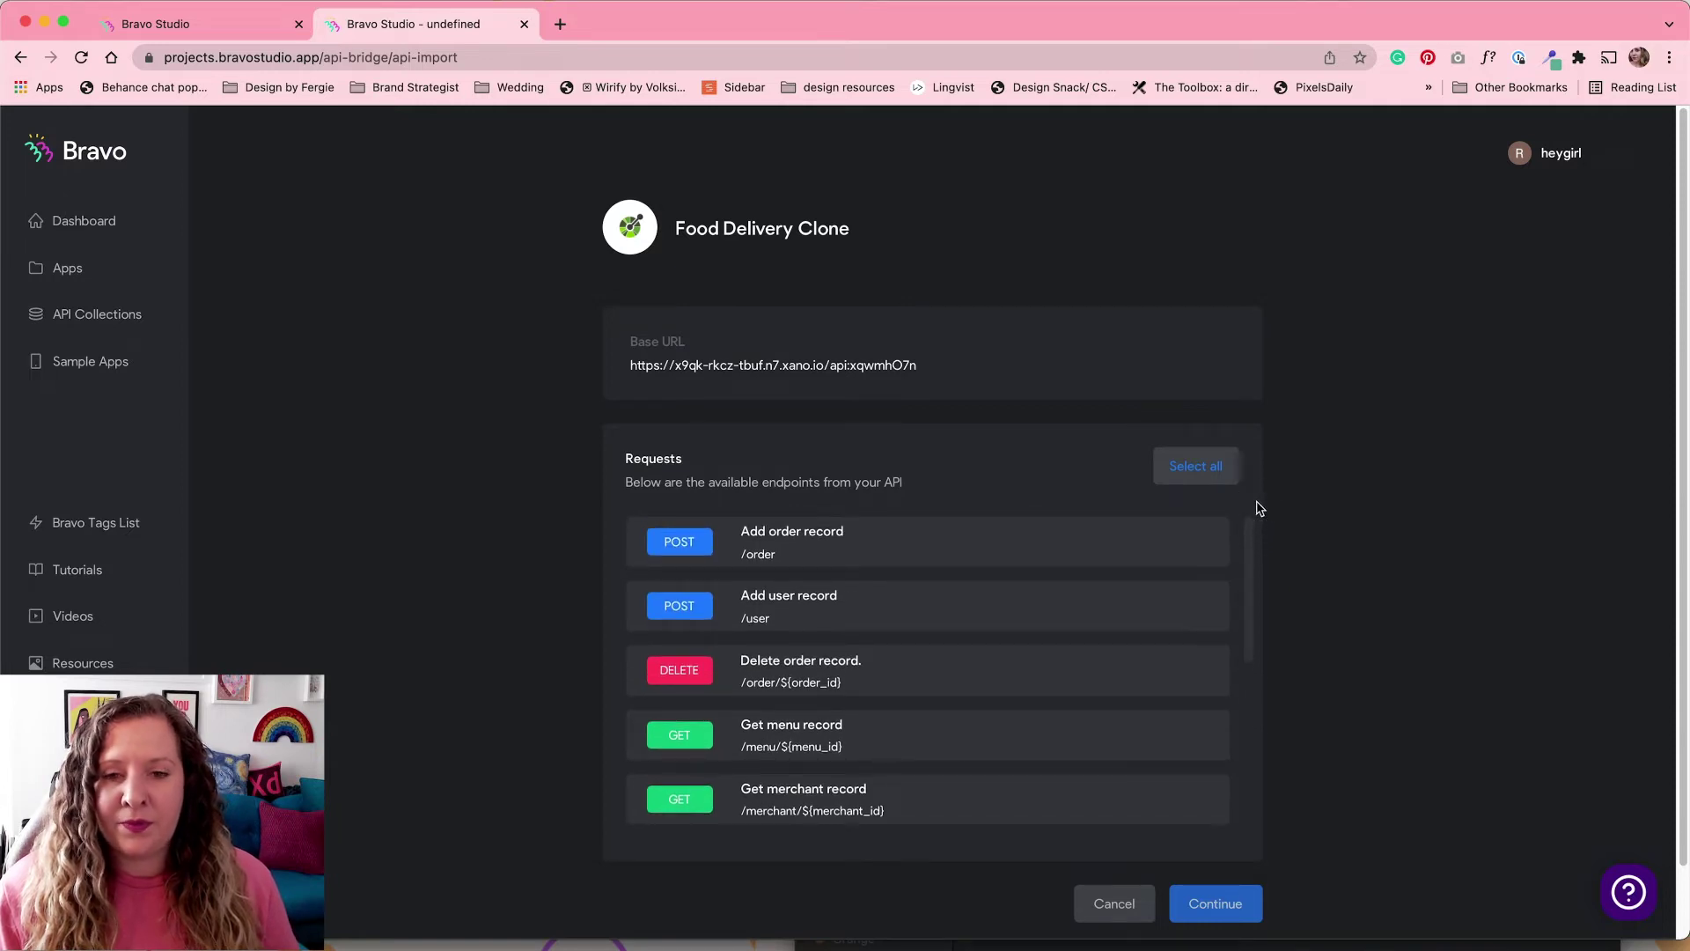
pyautogui.click(1208, 467)
pyautogui.click(1217, 907)
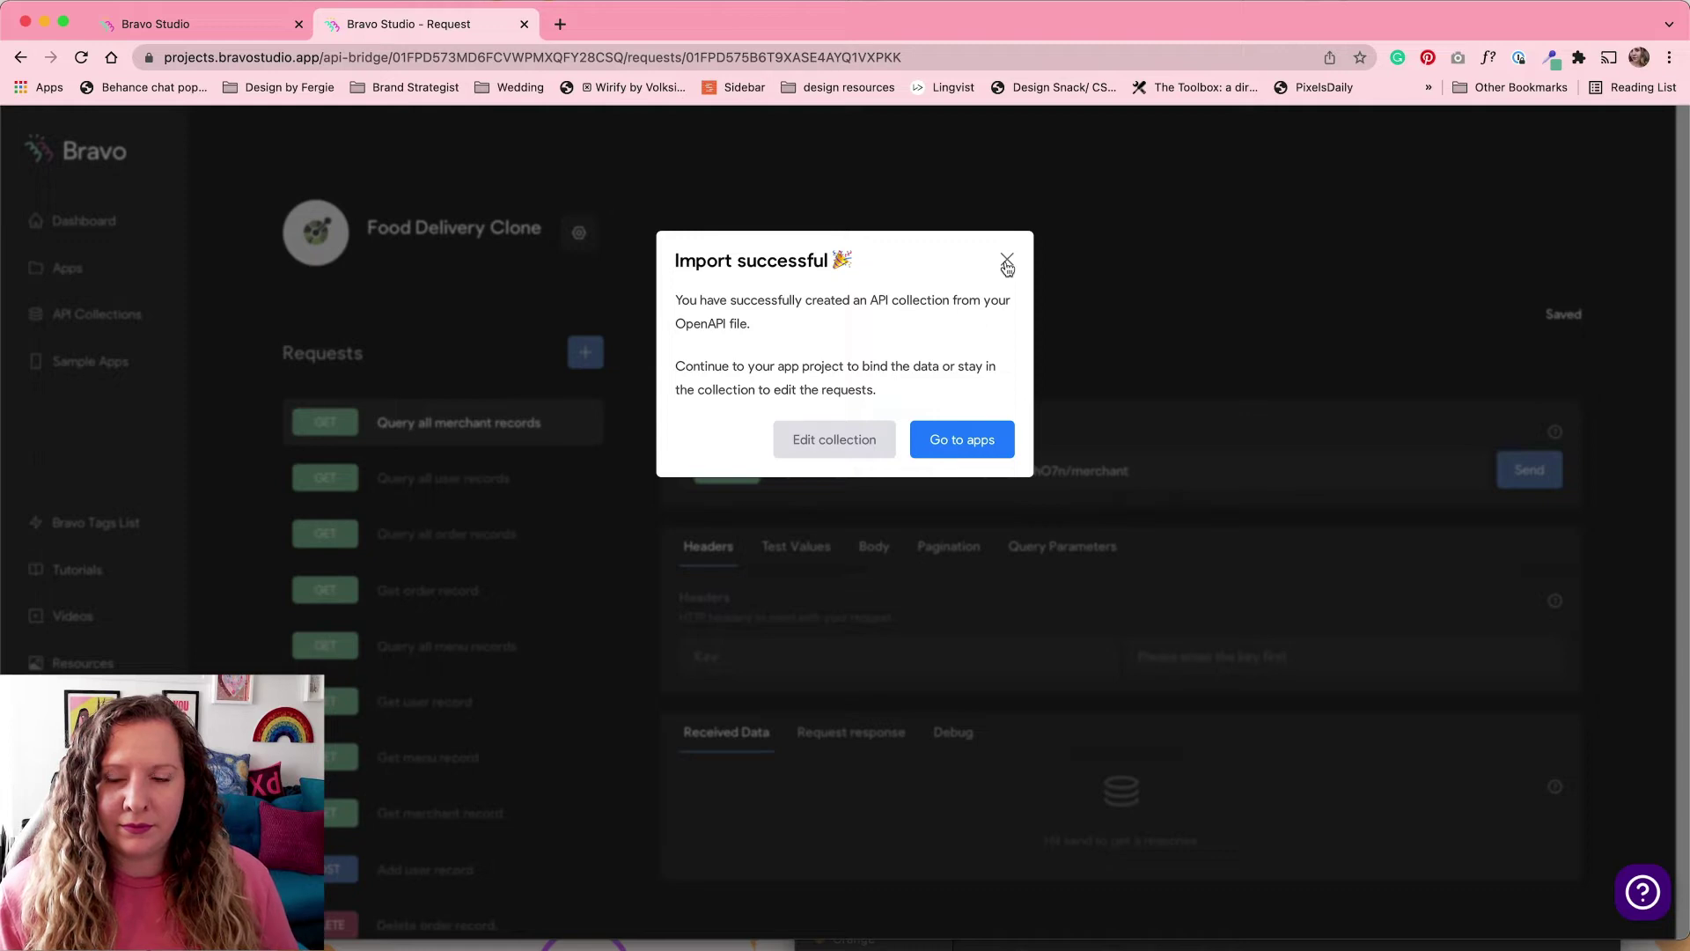
pyautogui.click(1006, 263)
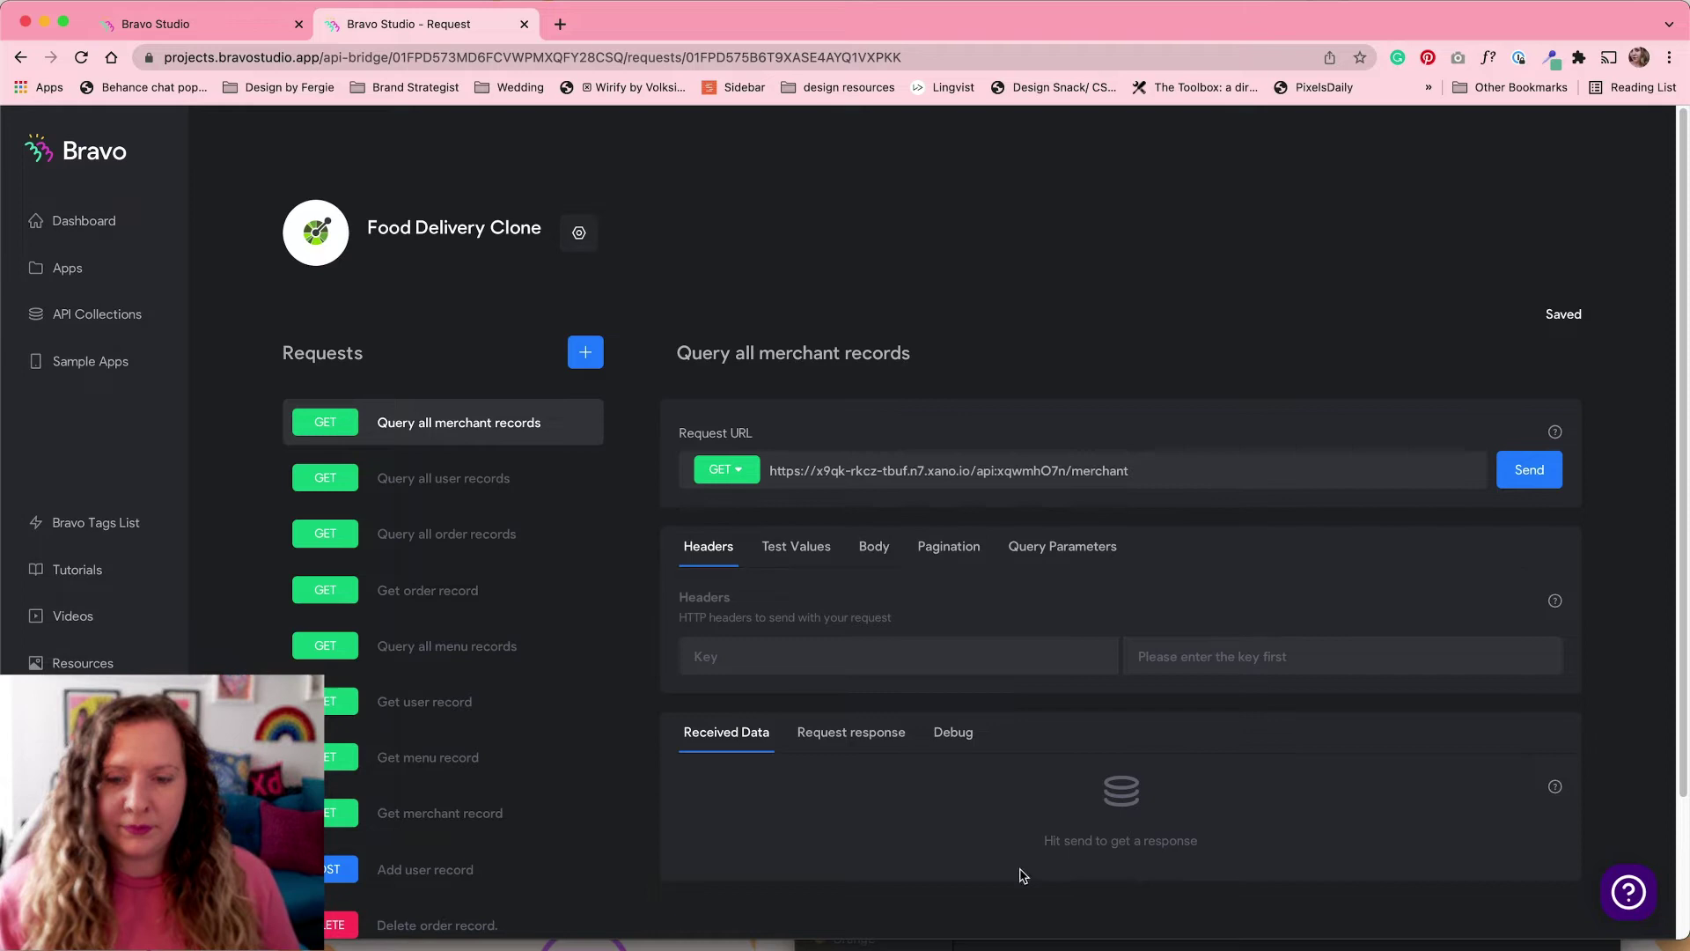
# Step: Send Query all merchant records, review results like Pizza Palace, and open Get merchant record
pyautogui.click(1030, 940)
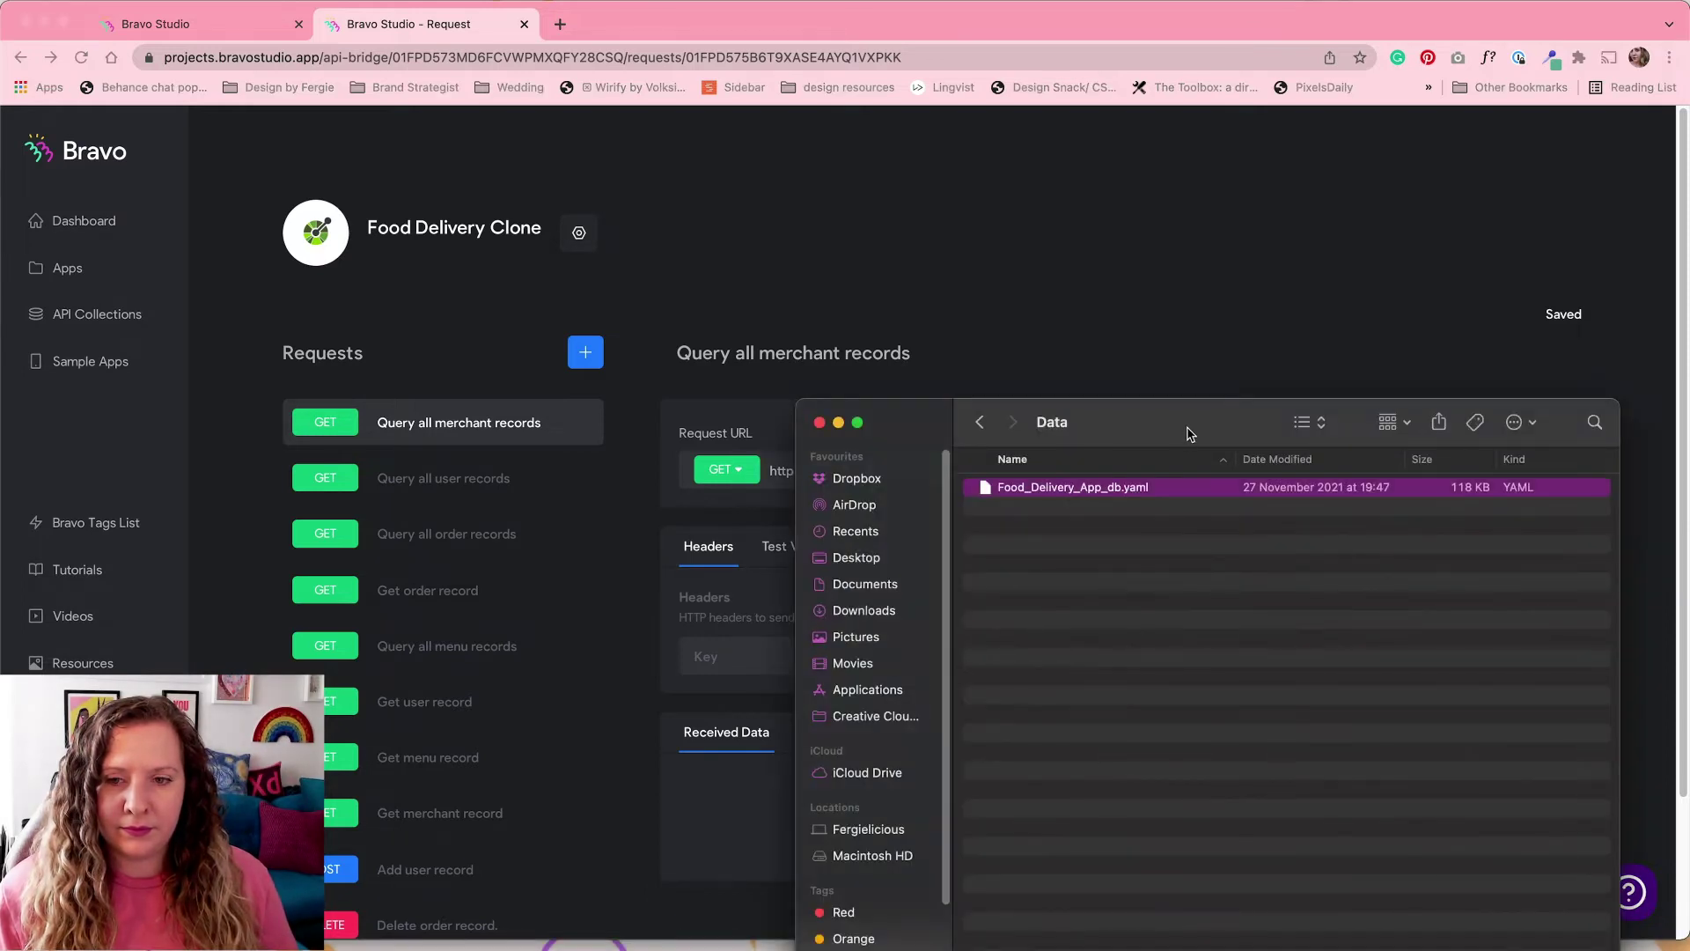
pyautogui.press('super+w')
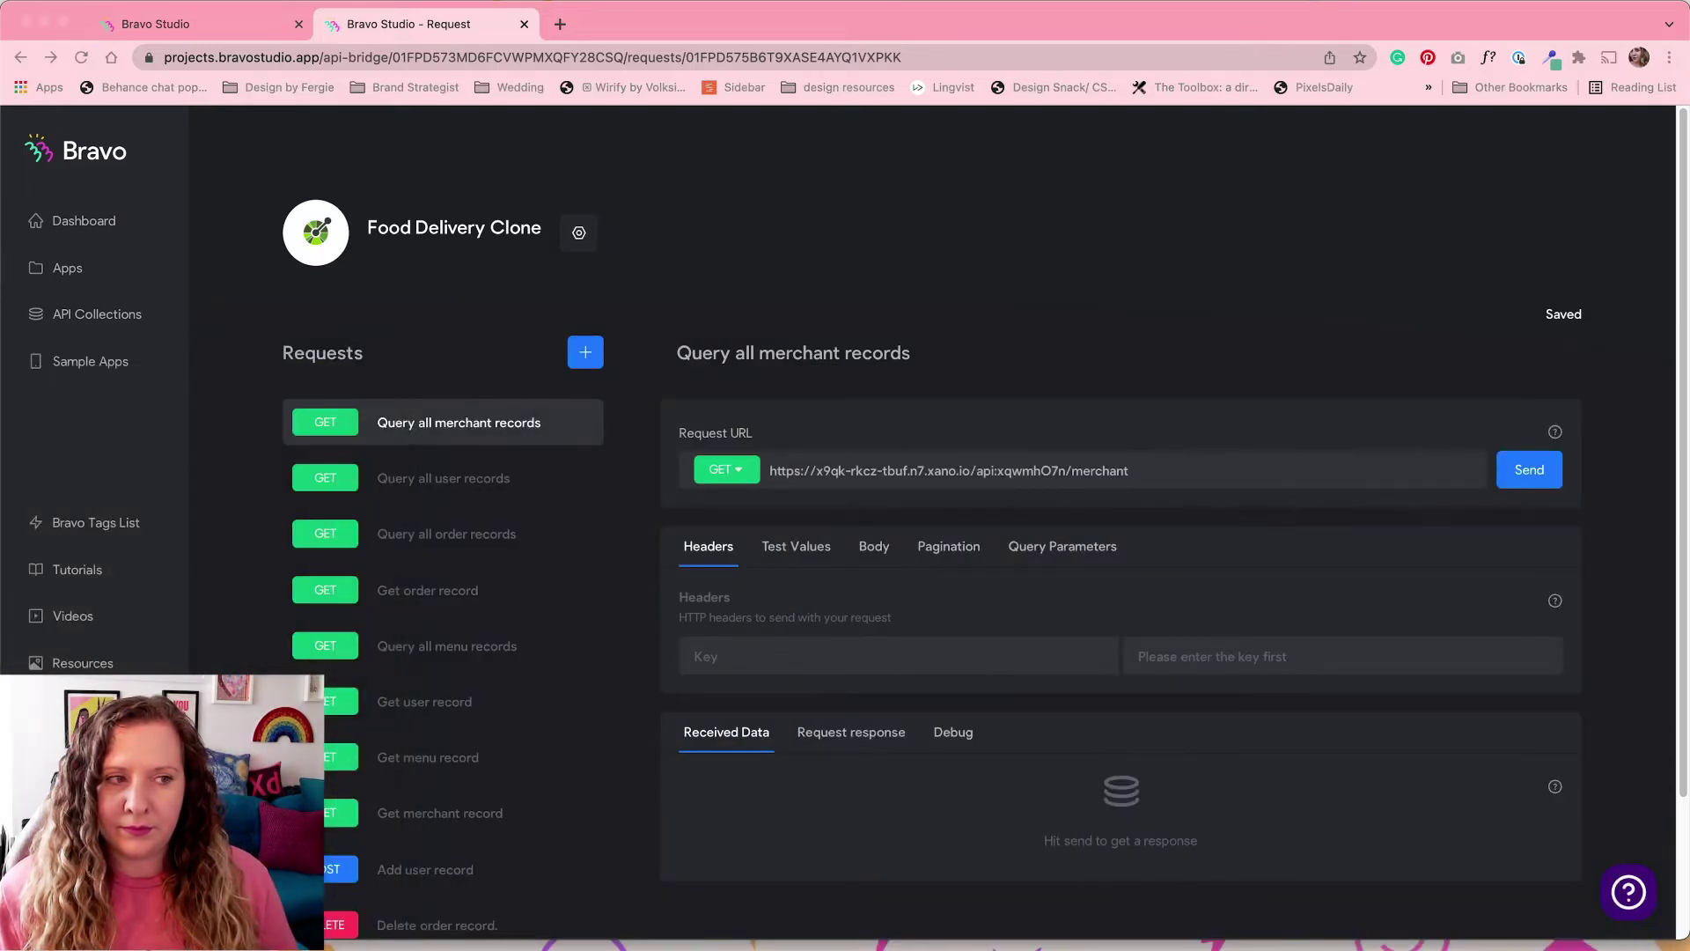
pyautogui.click(948, 30)
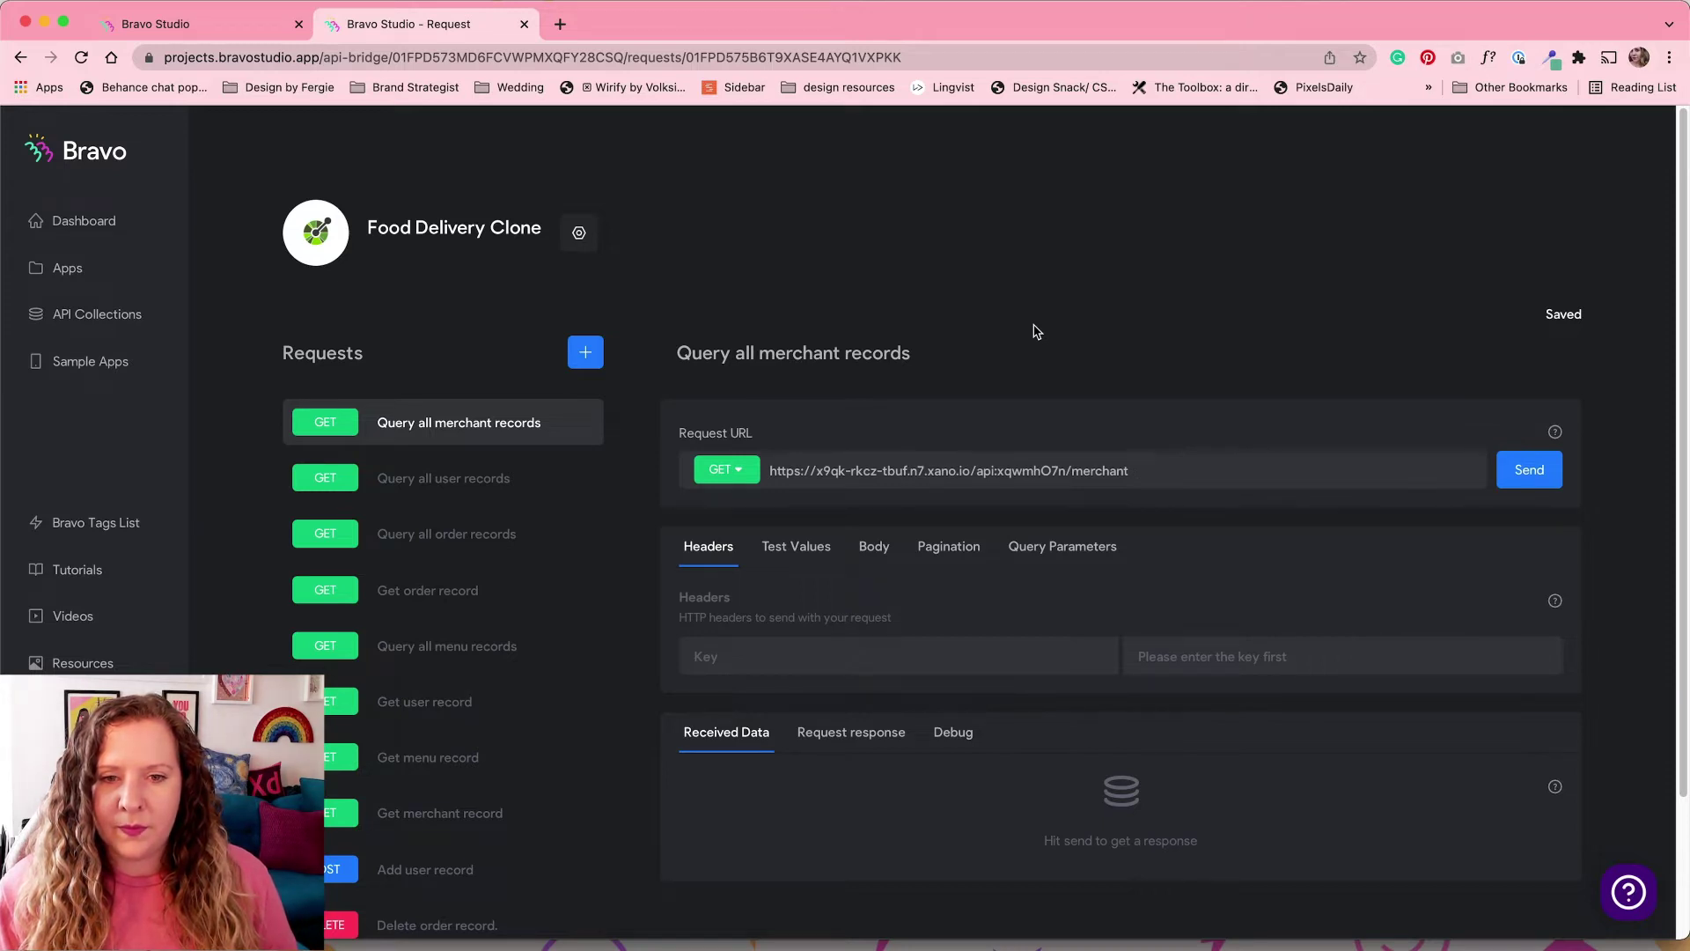
pyautogui.click(1525, 484)
pyautogui.scroll(-5, 1320, 641)
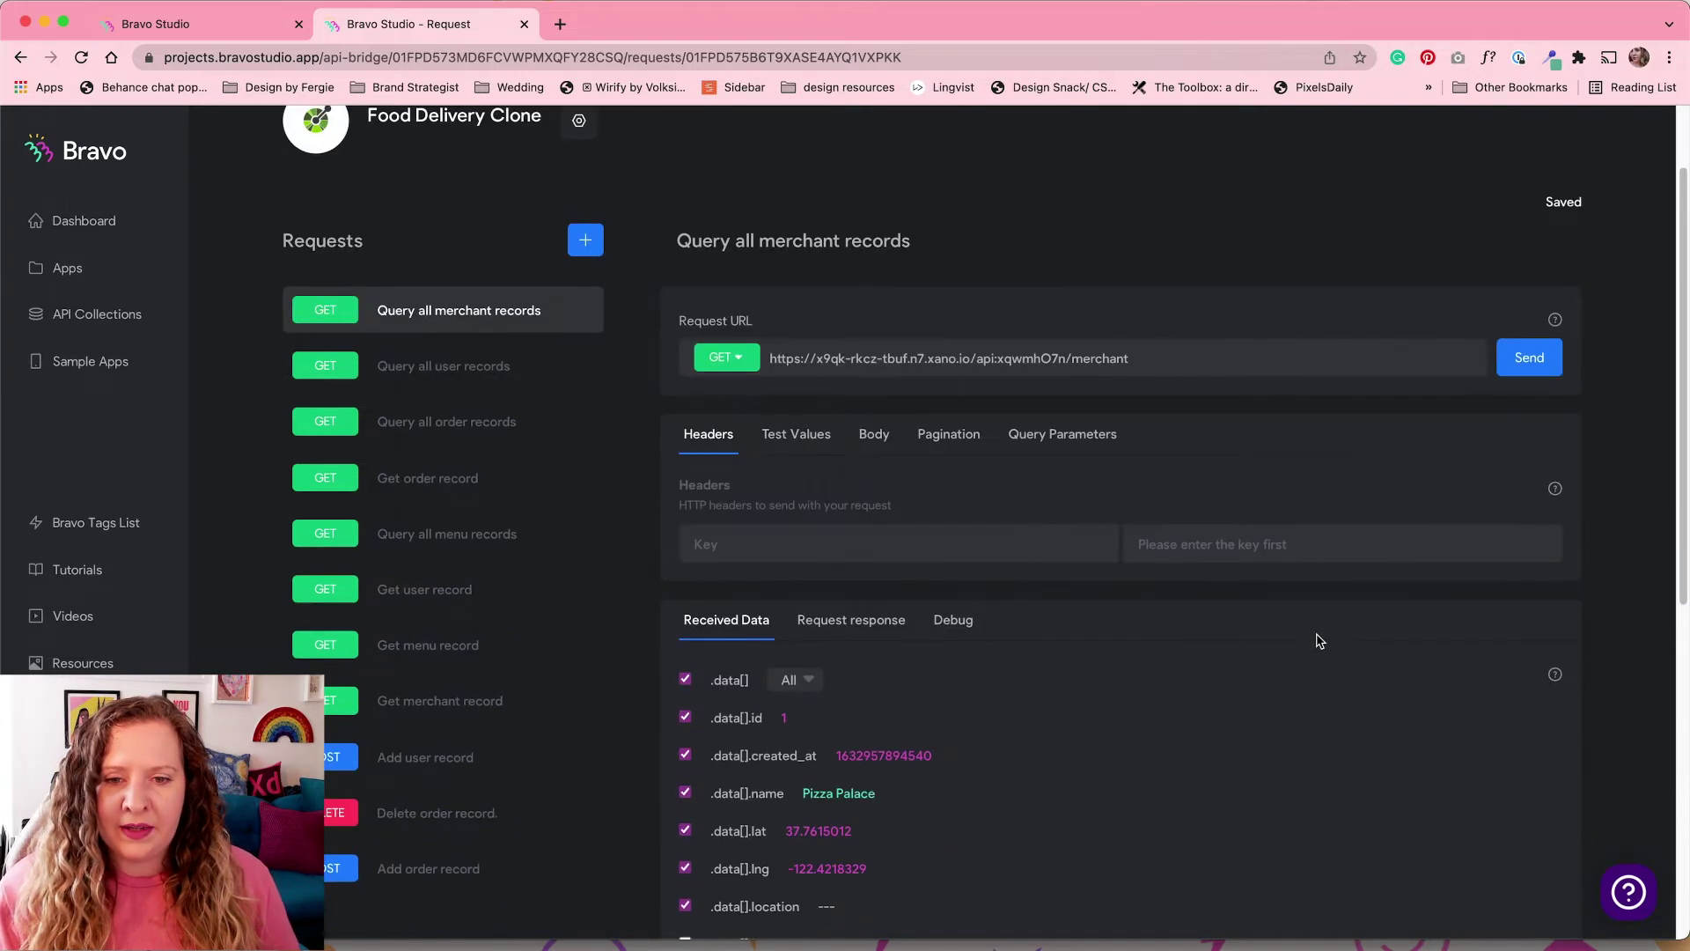
pyautogui.scroll(-2, 1320, 641)
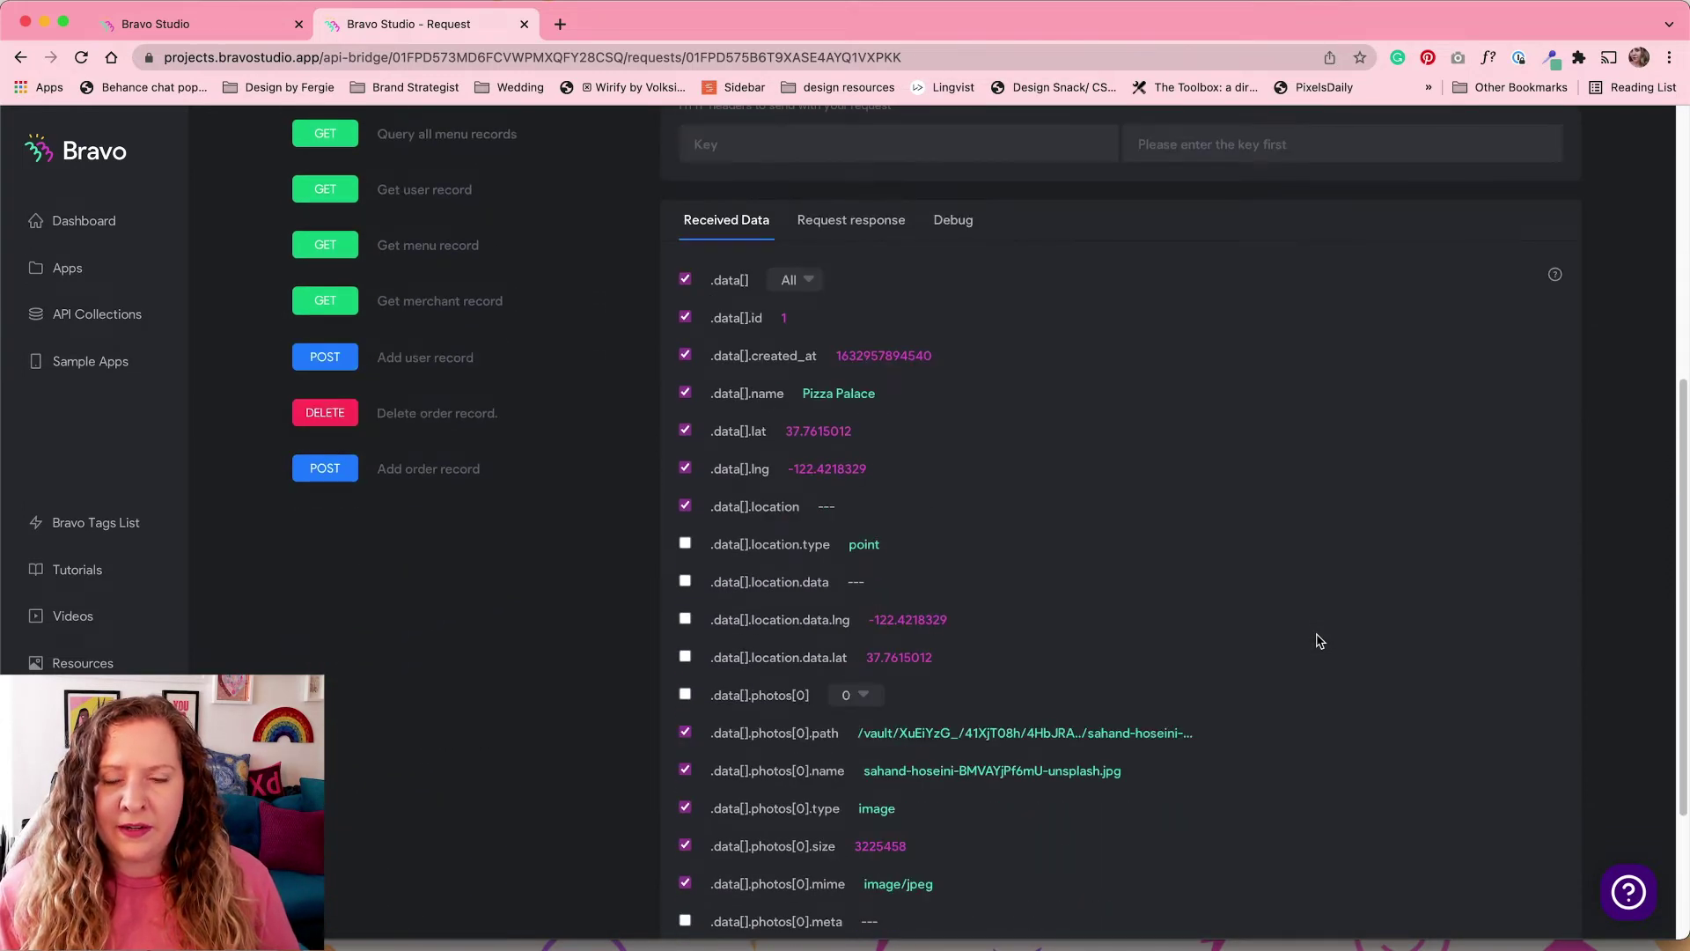
pyautogui.scroll(-3, 1320, 641)
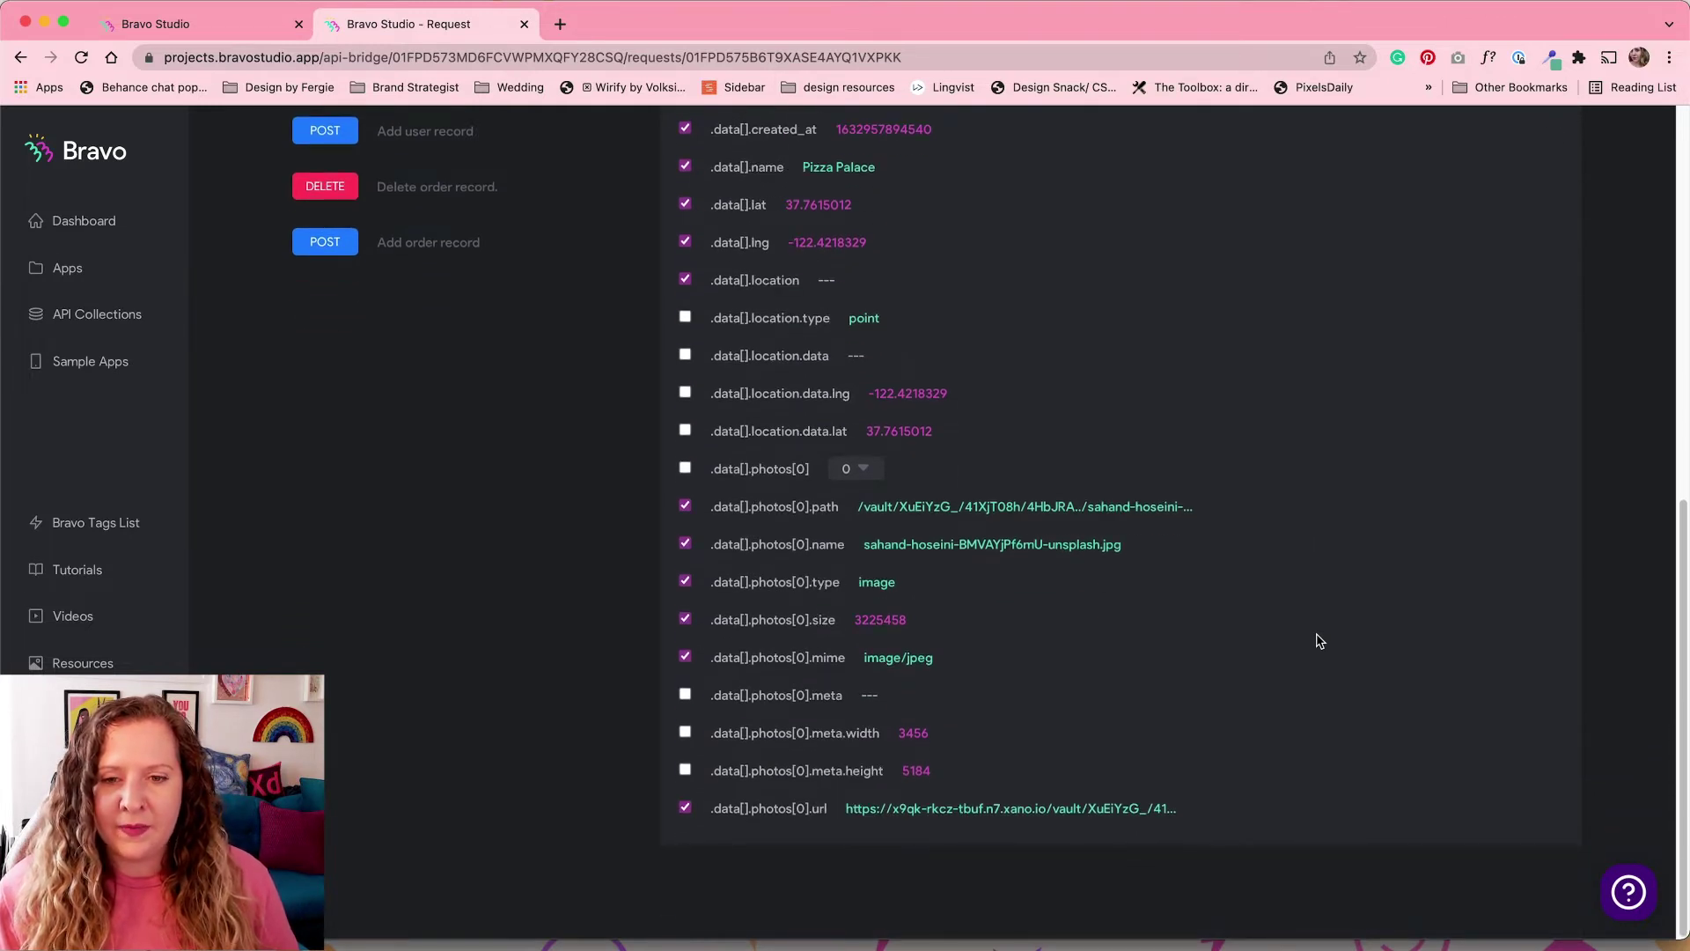
pyautogui.scroll(9, 1321, 641)
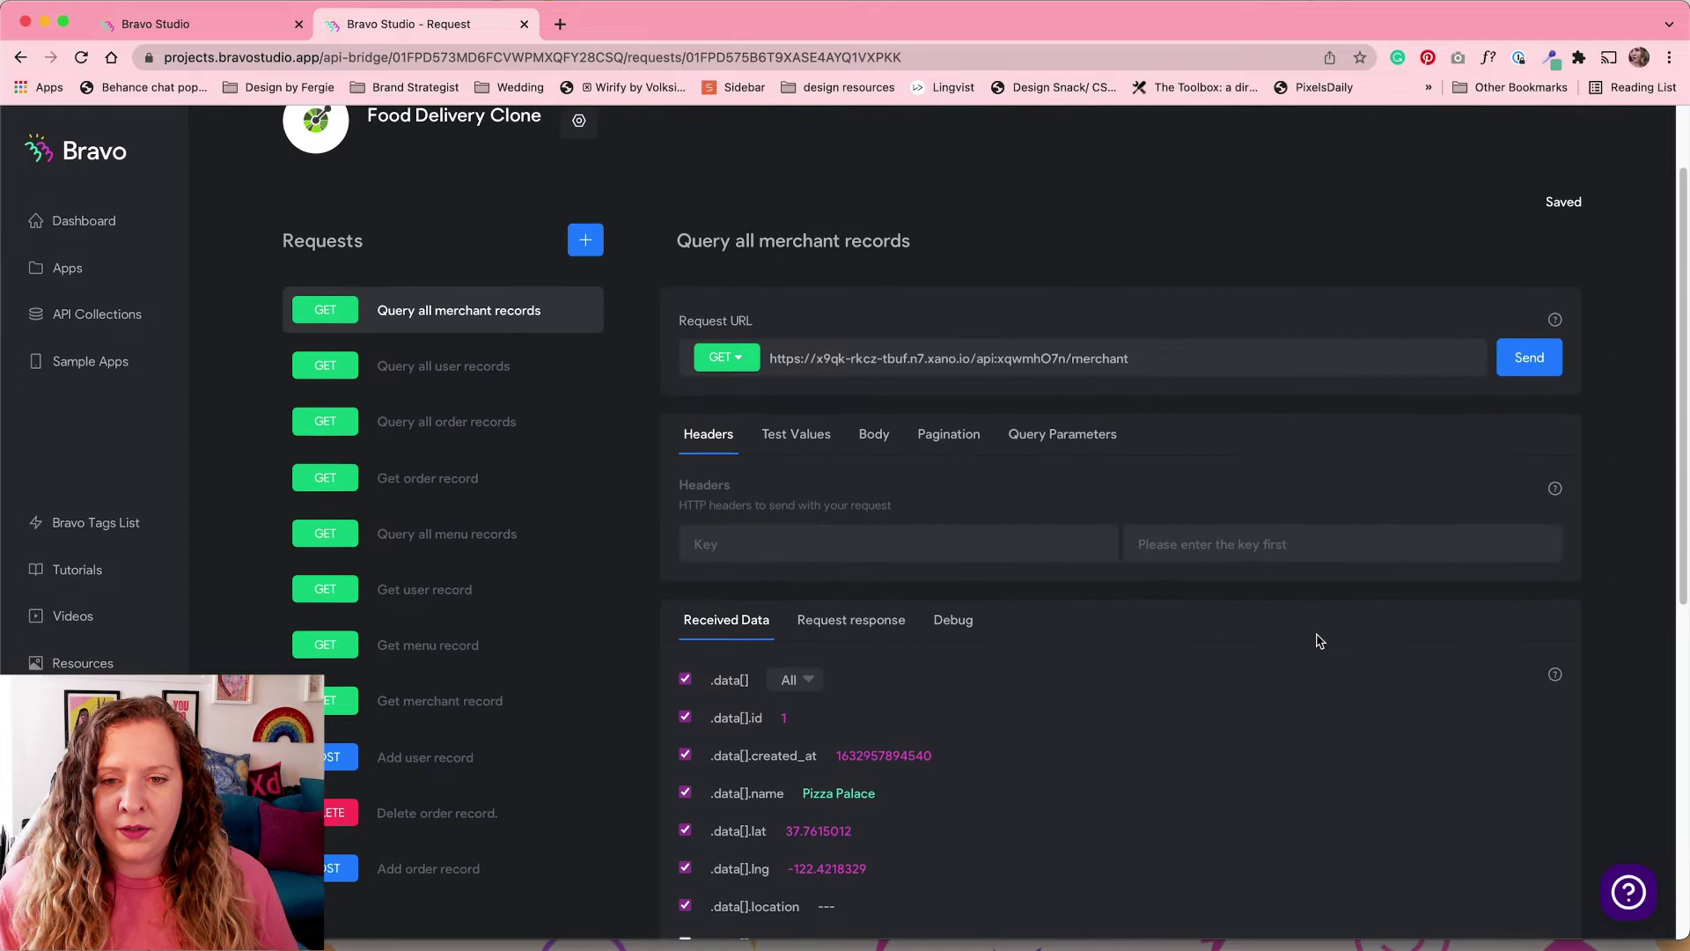
pyautogui.scroll(2, 1320, 641)
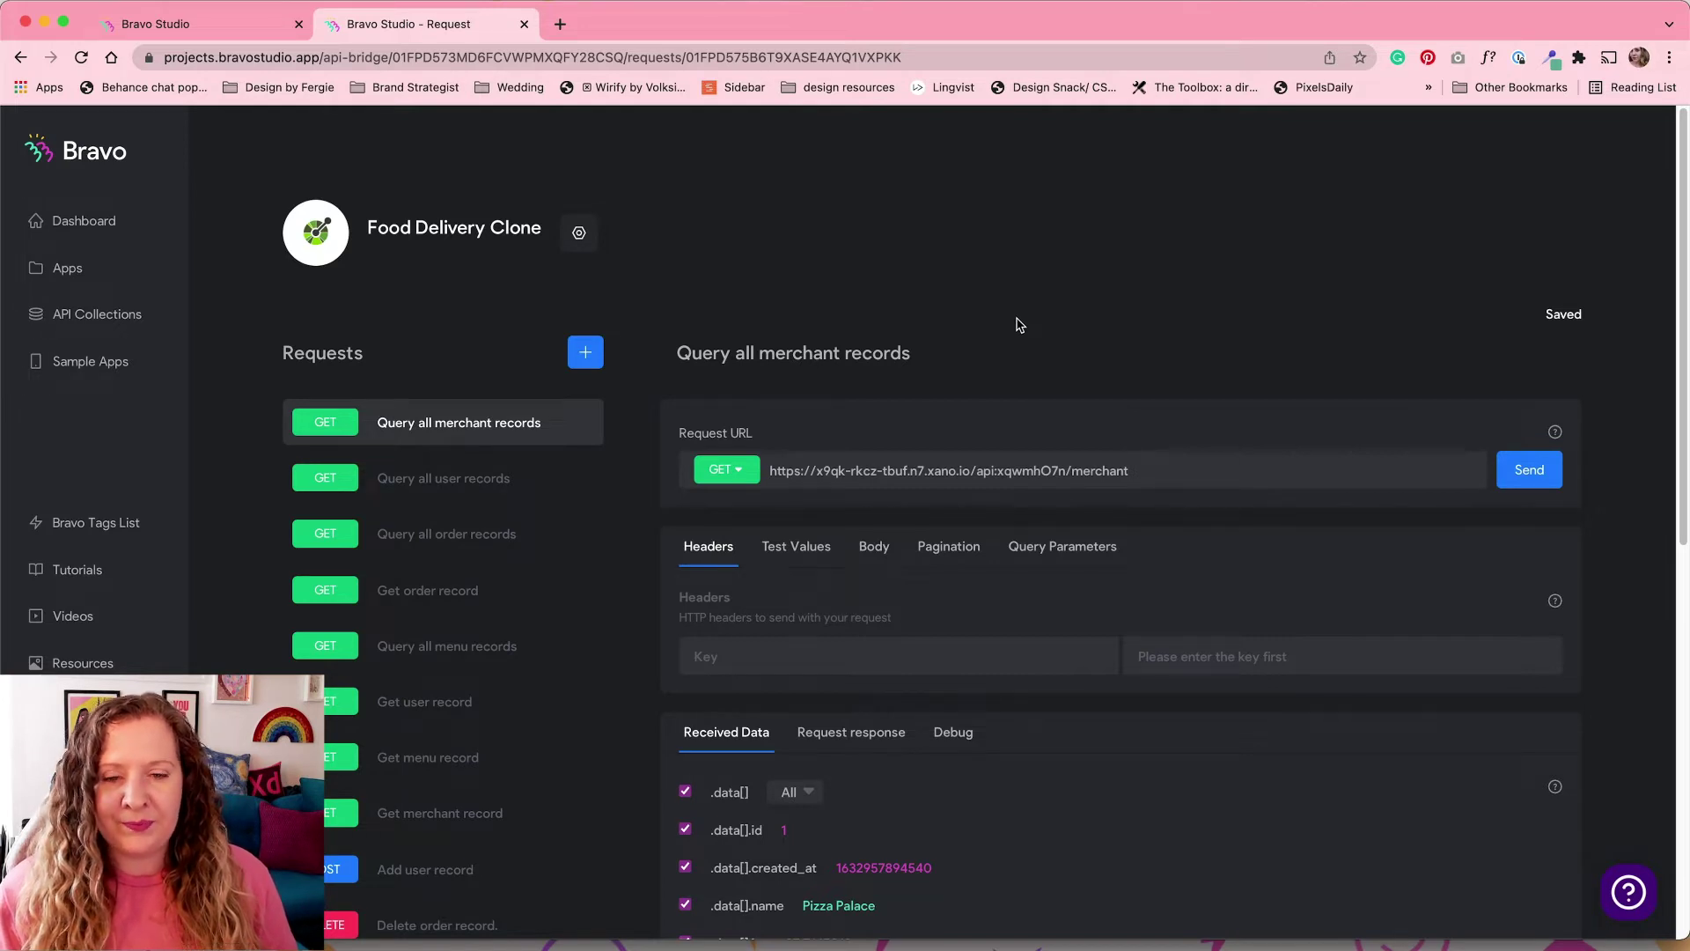
pyautogui.scroll(-1, 1012, 328)
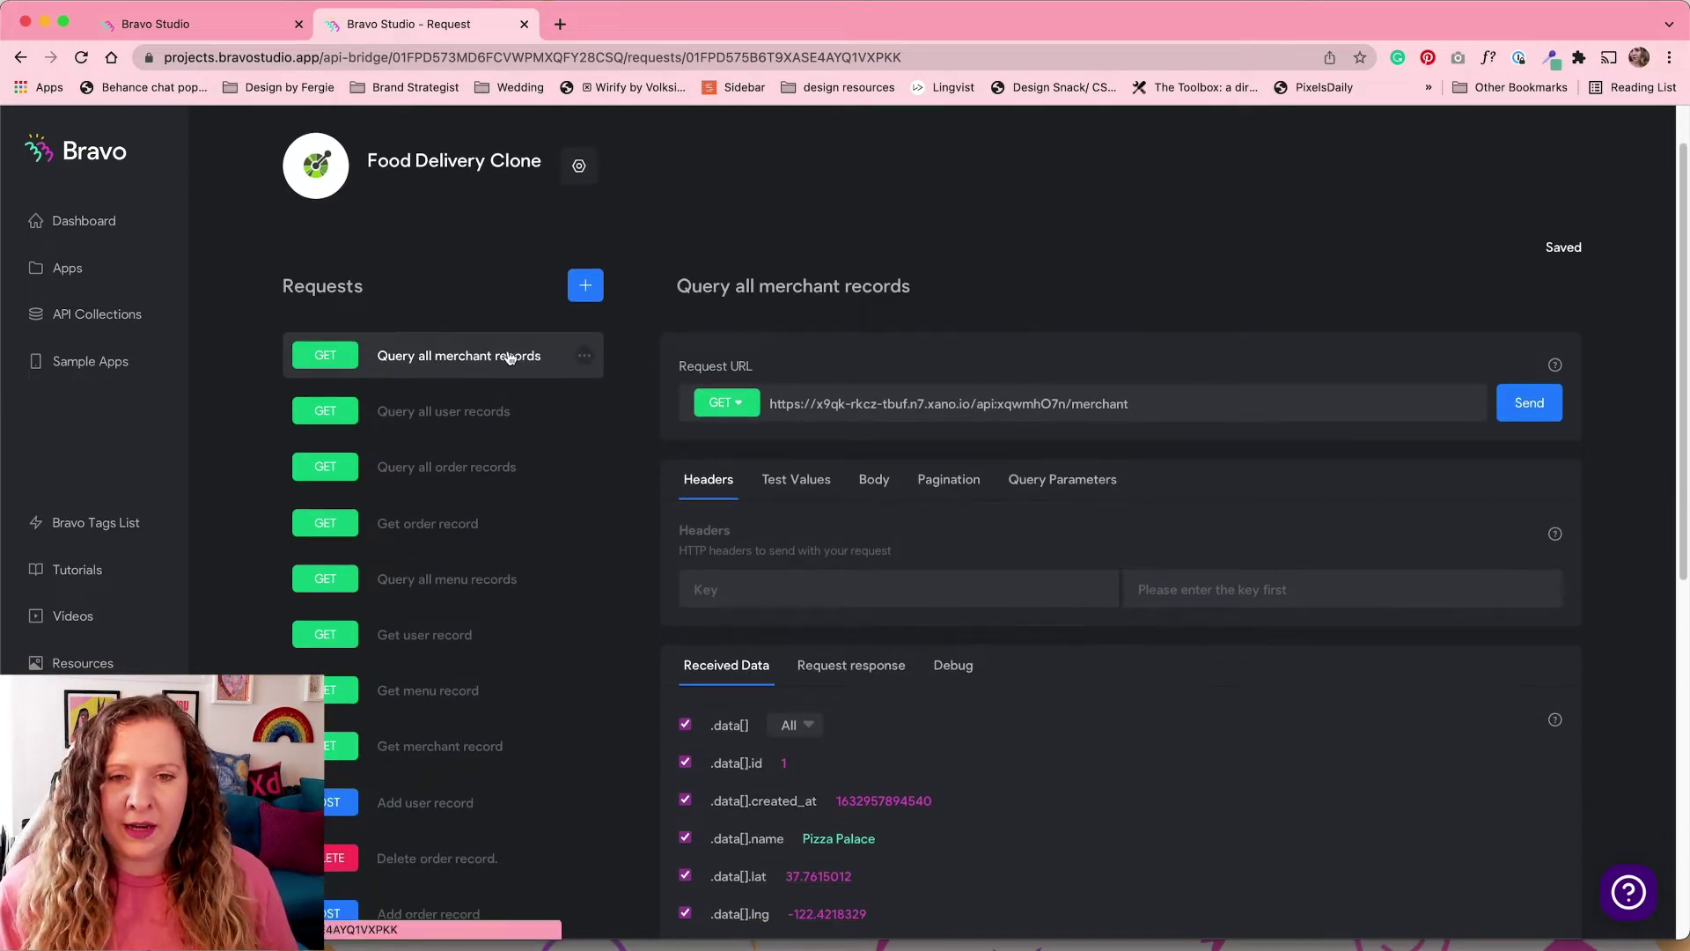
pyautogui.scroll(-2, 510, 352)
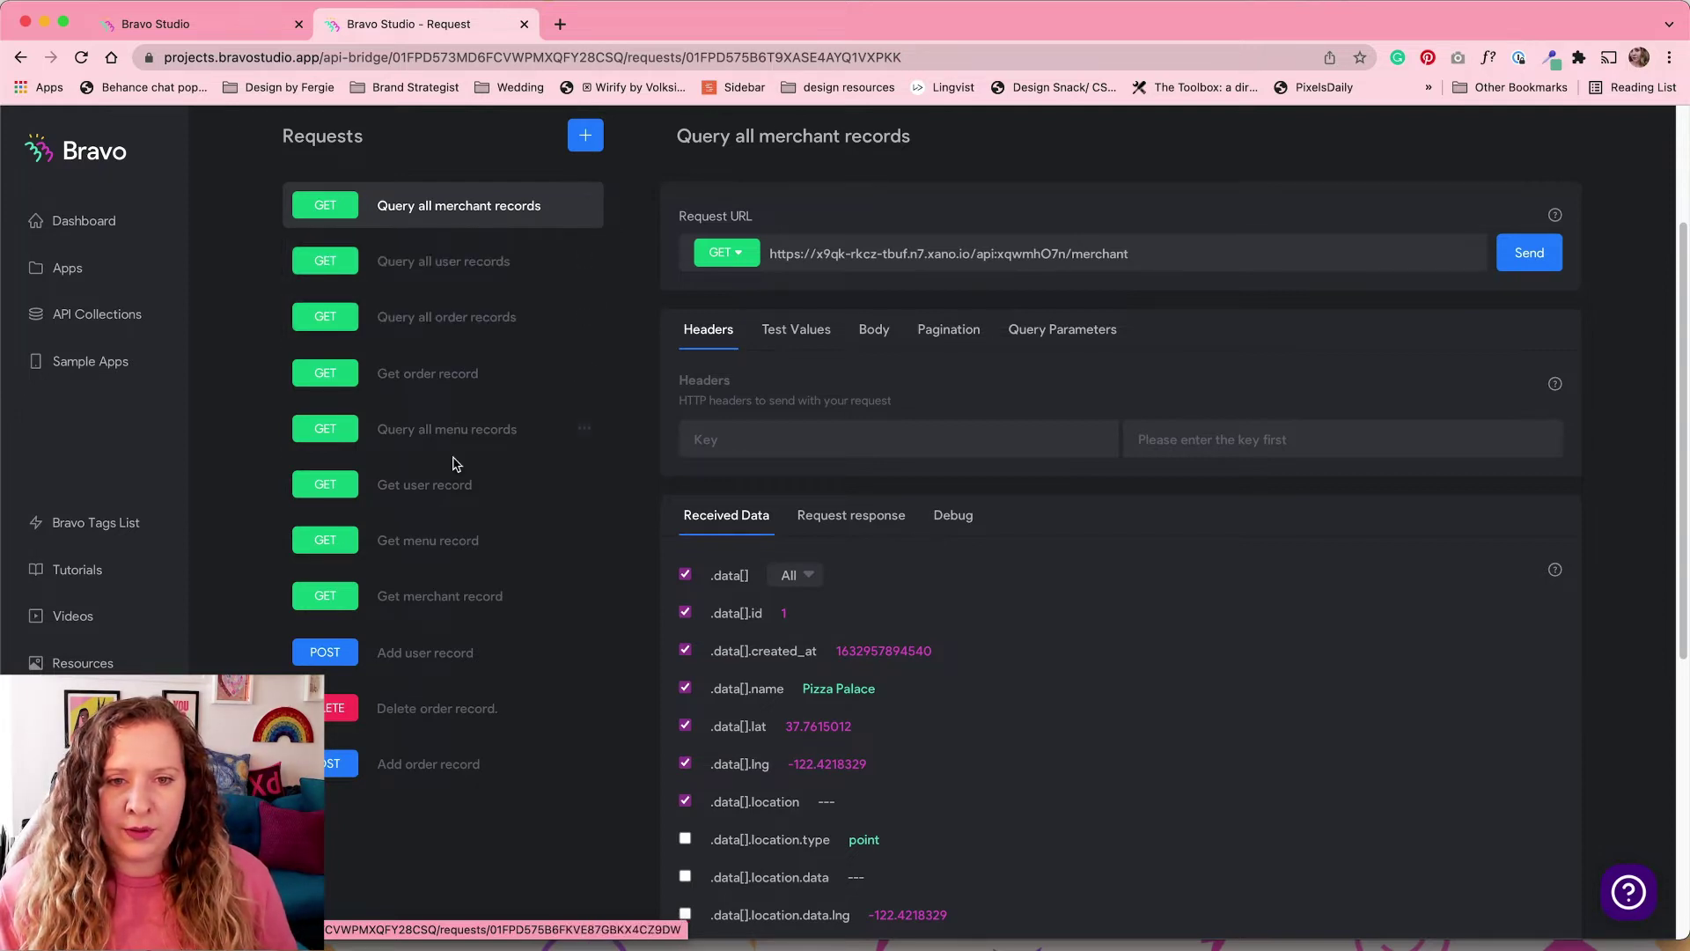
pyautogui.click(452, 604)
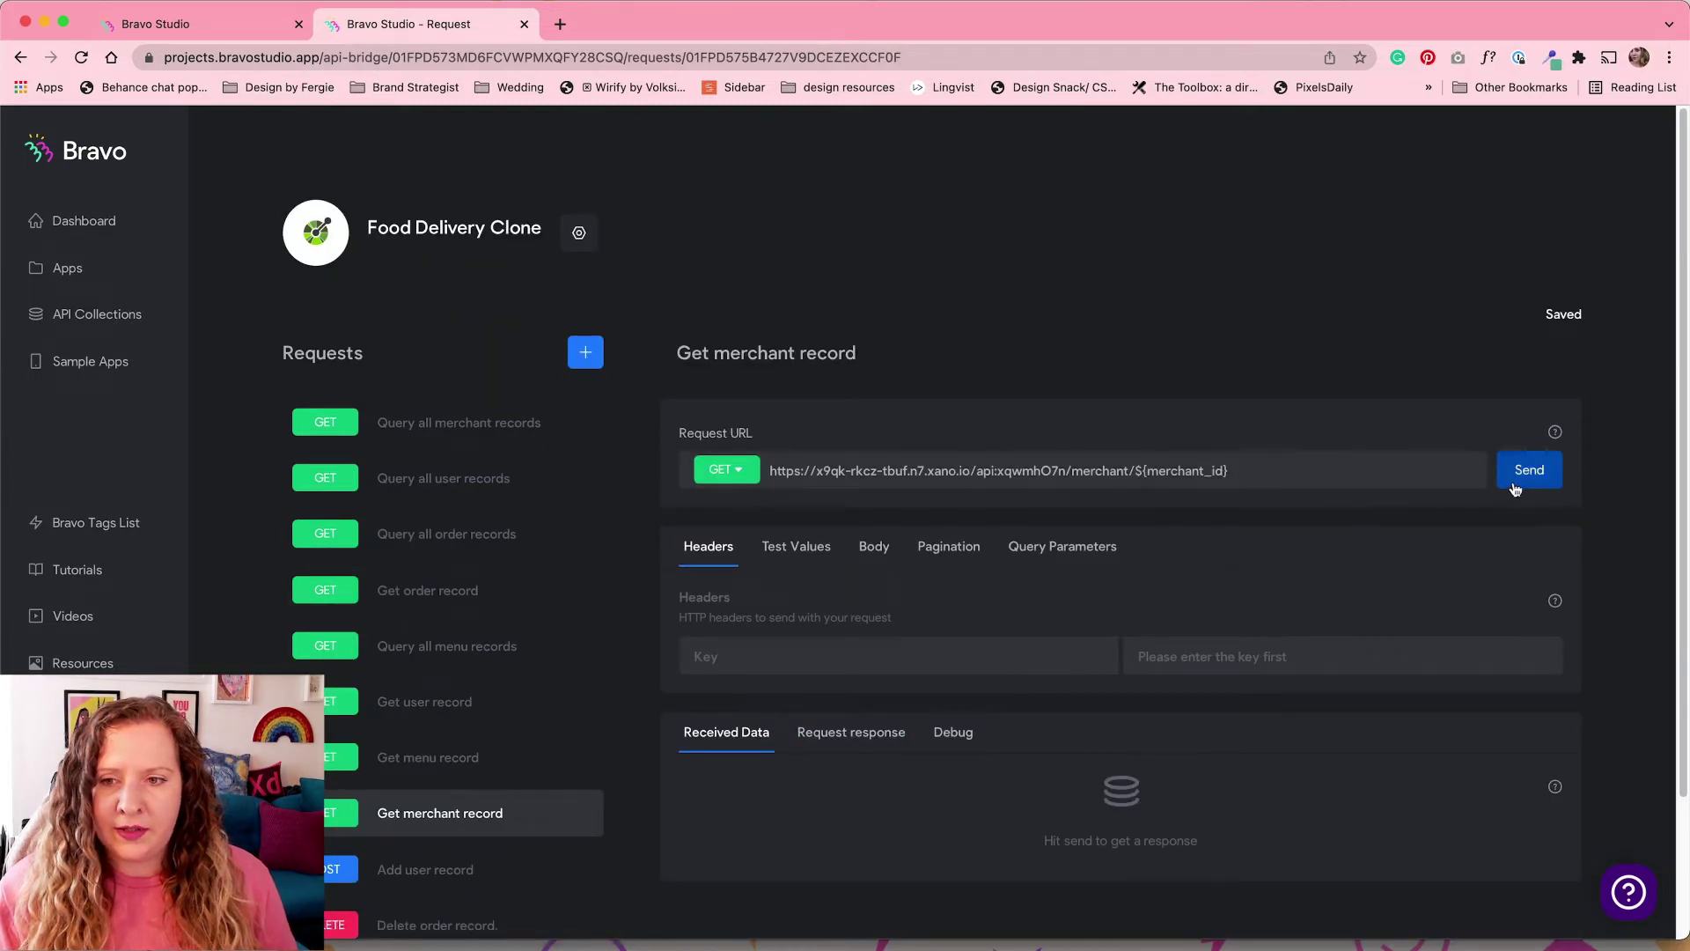
# Step: Test Get merchant record with merchant_id 1, returning Pizza Palace and its menu items
pyautogui.click(1515, 482)
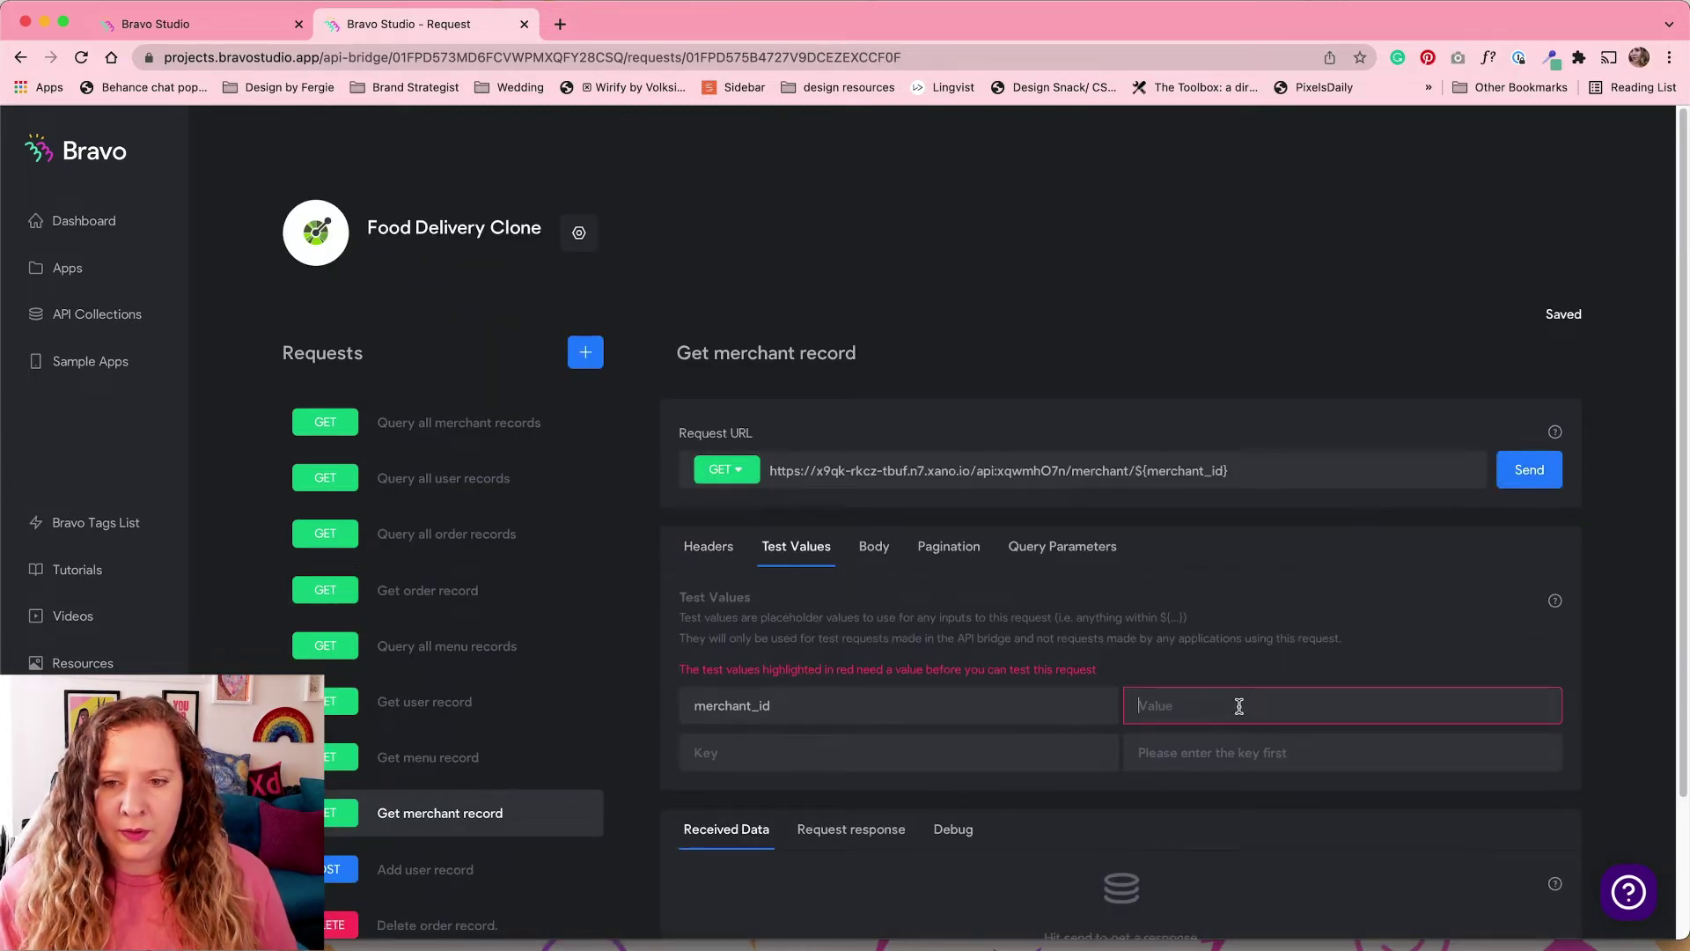
pyautogui.write('1')
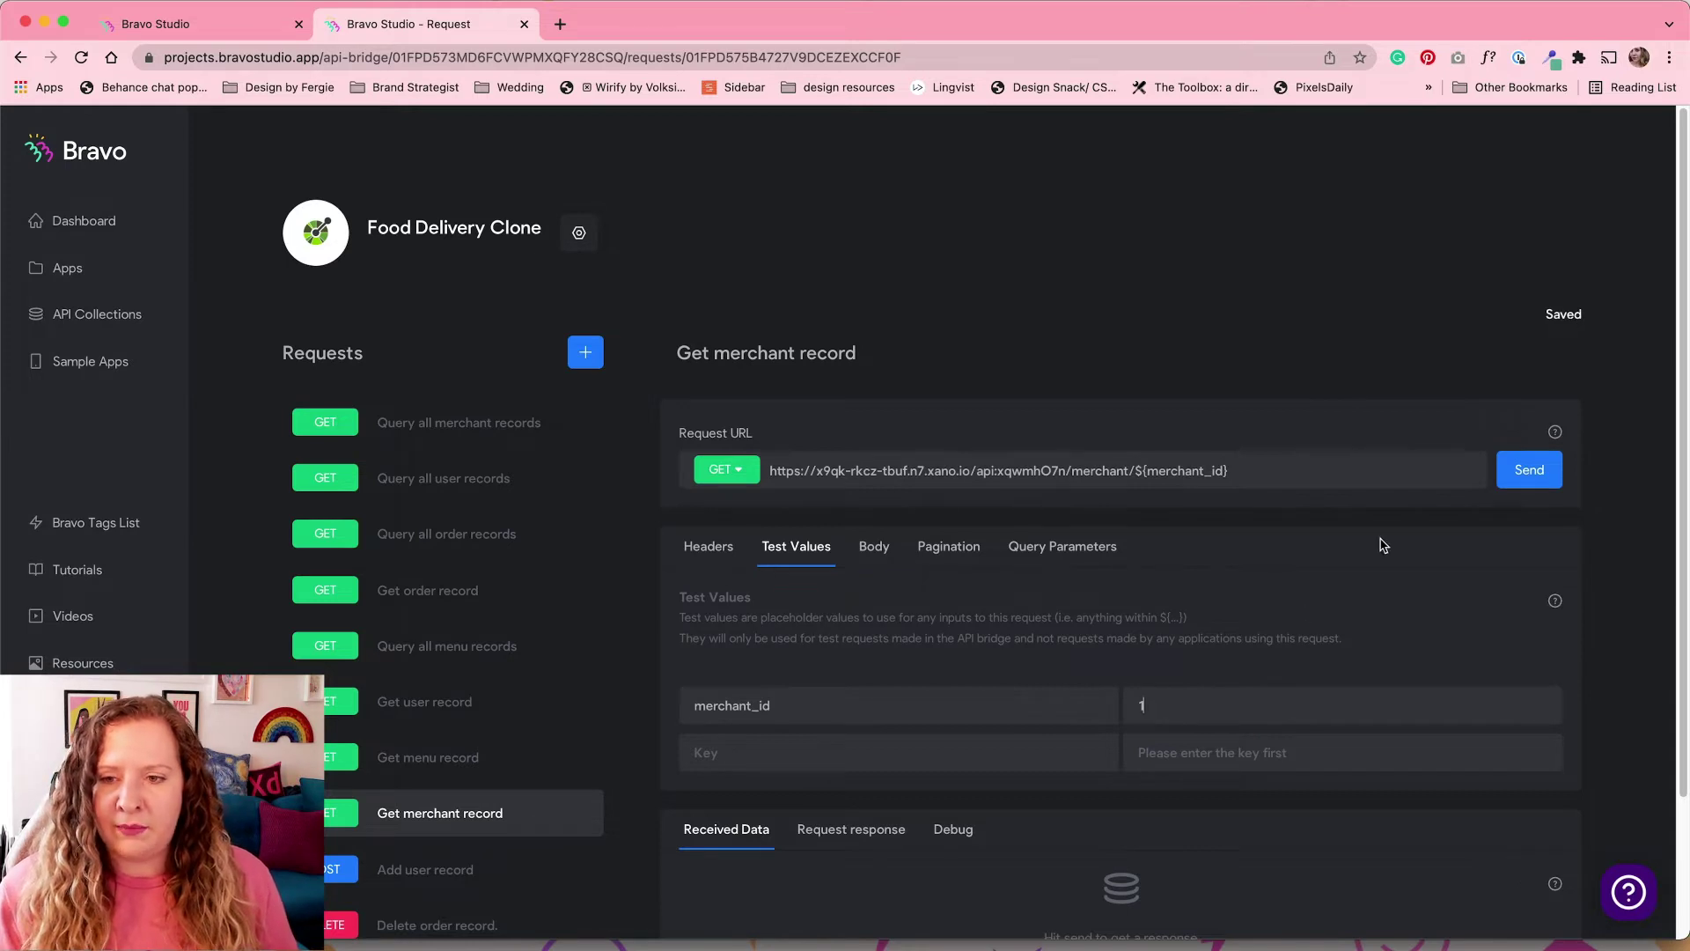
pyautogui.click(1529, 472)
pyautogui.scroll(-4, 1014, 608)
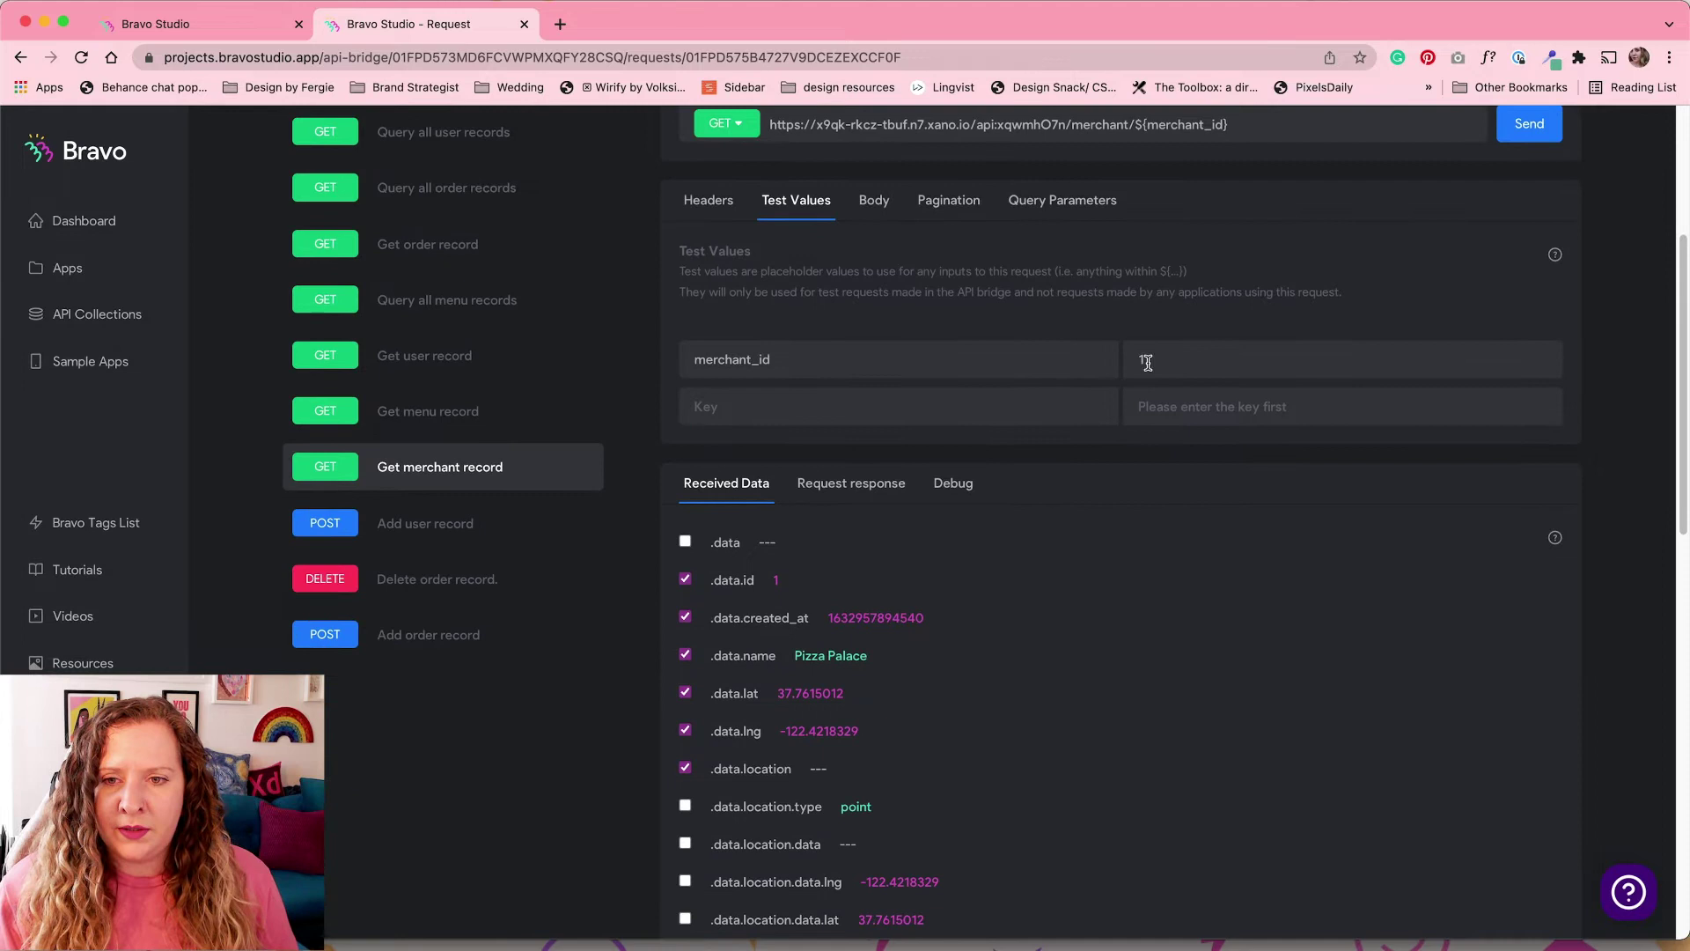
pyautogui.scroll(-5, 965, 652)
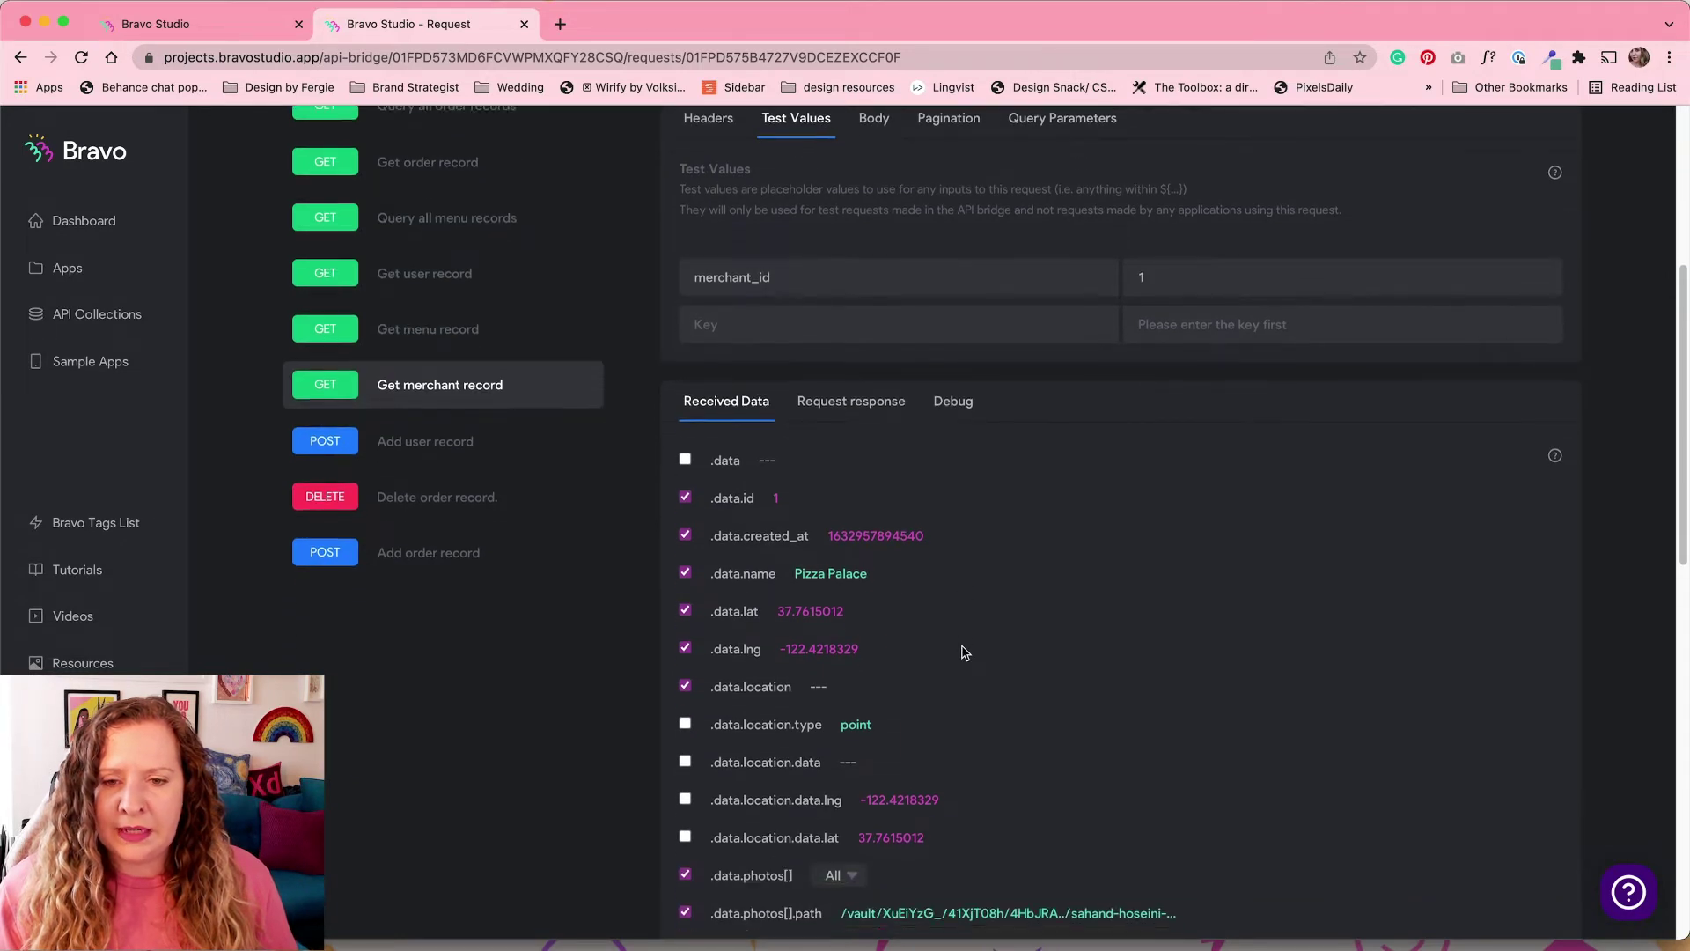
pyautogui.scroll(-4, 963, 647)
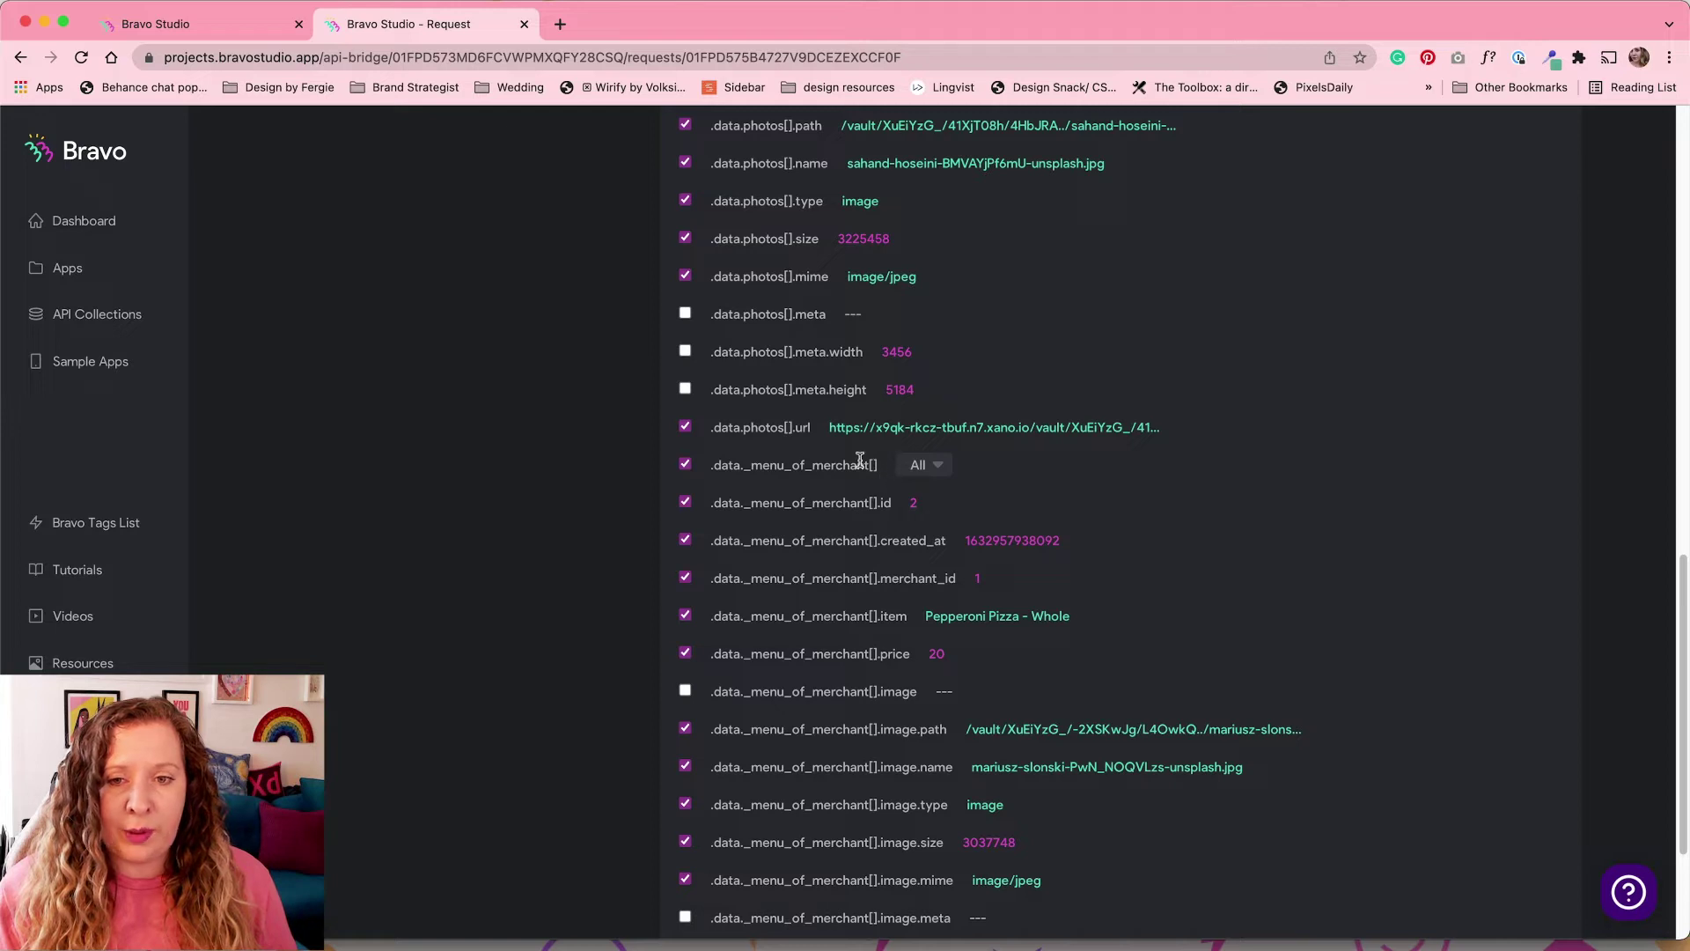
pyautogui.click(938, 465)
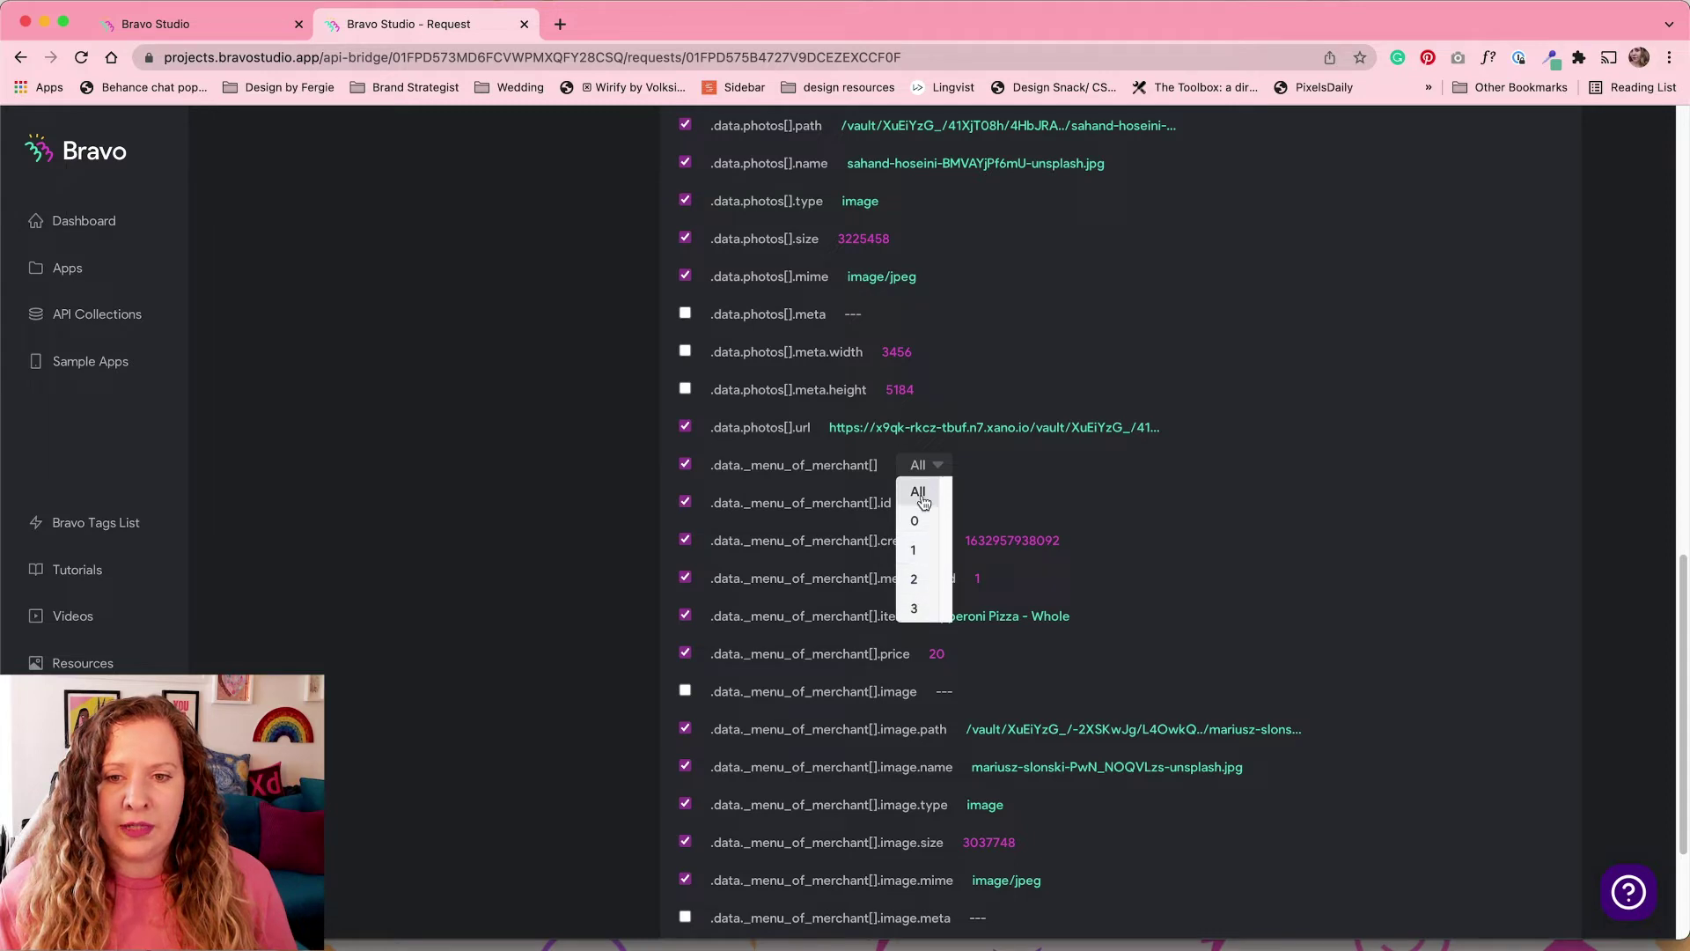
pyautogui.click(648, 457)
pyautogui.scroll(15, 641, 453)
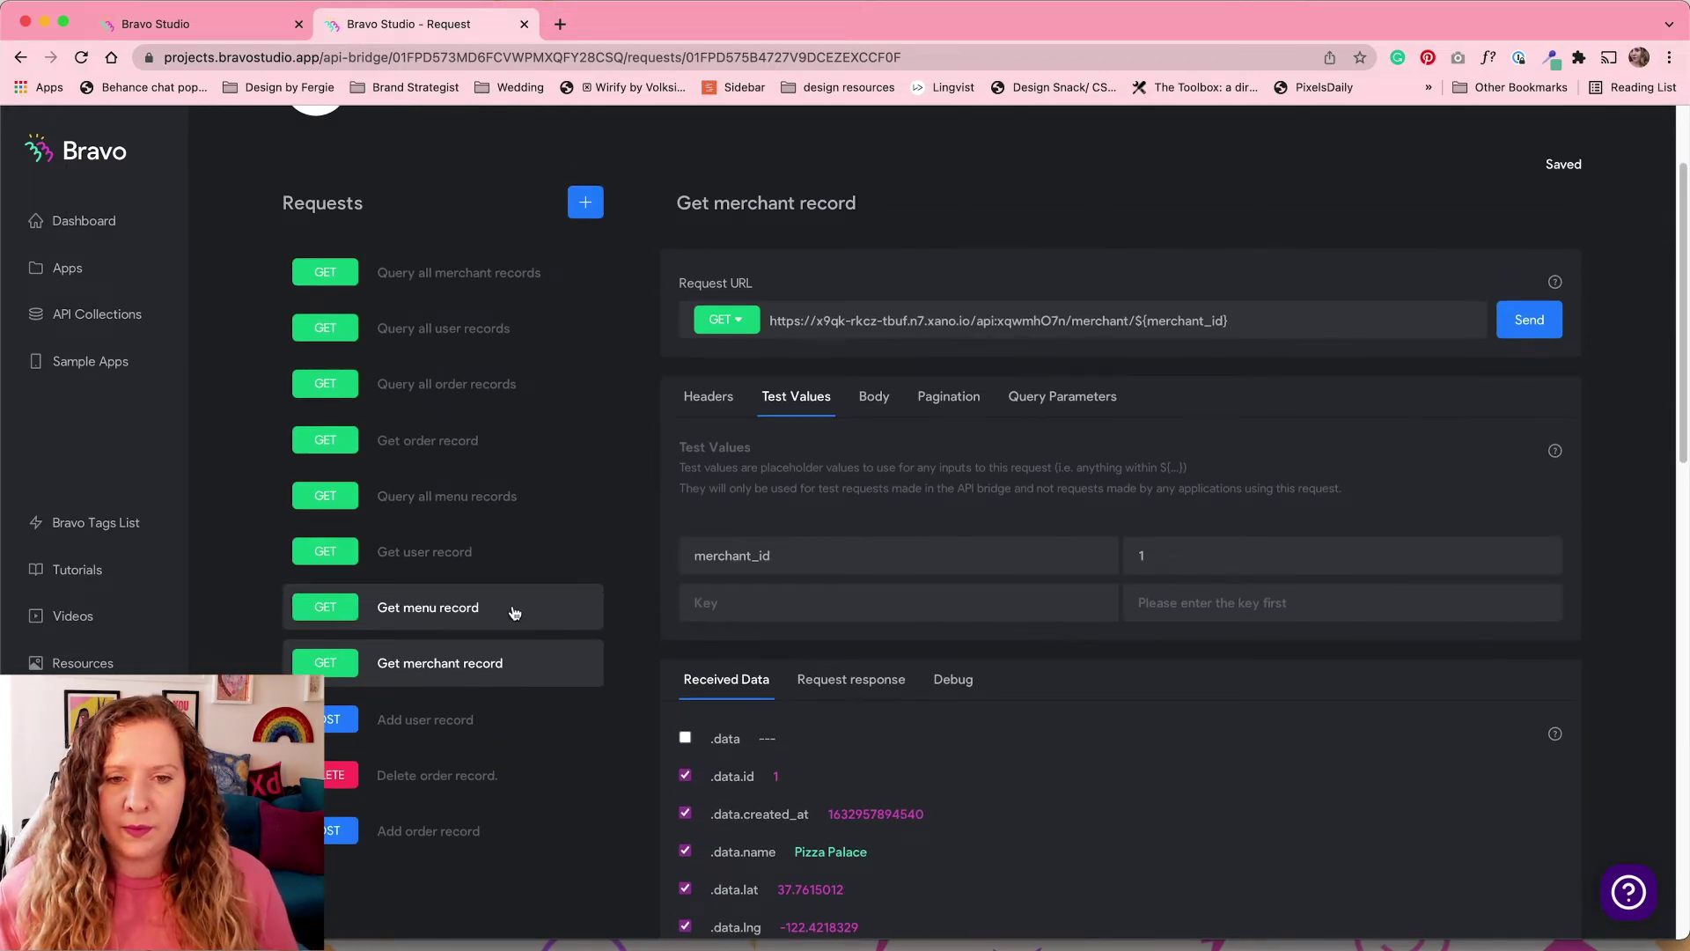
# Step: Test Get menu record with menu_id 1, returning Cheese Pizza - Whole at price 15
pyautogui.click(496, 615)
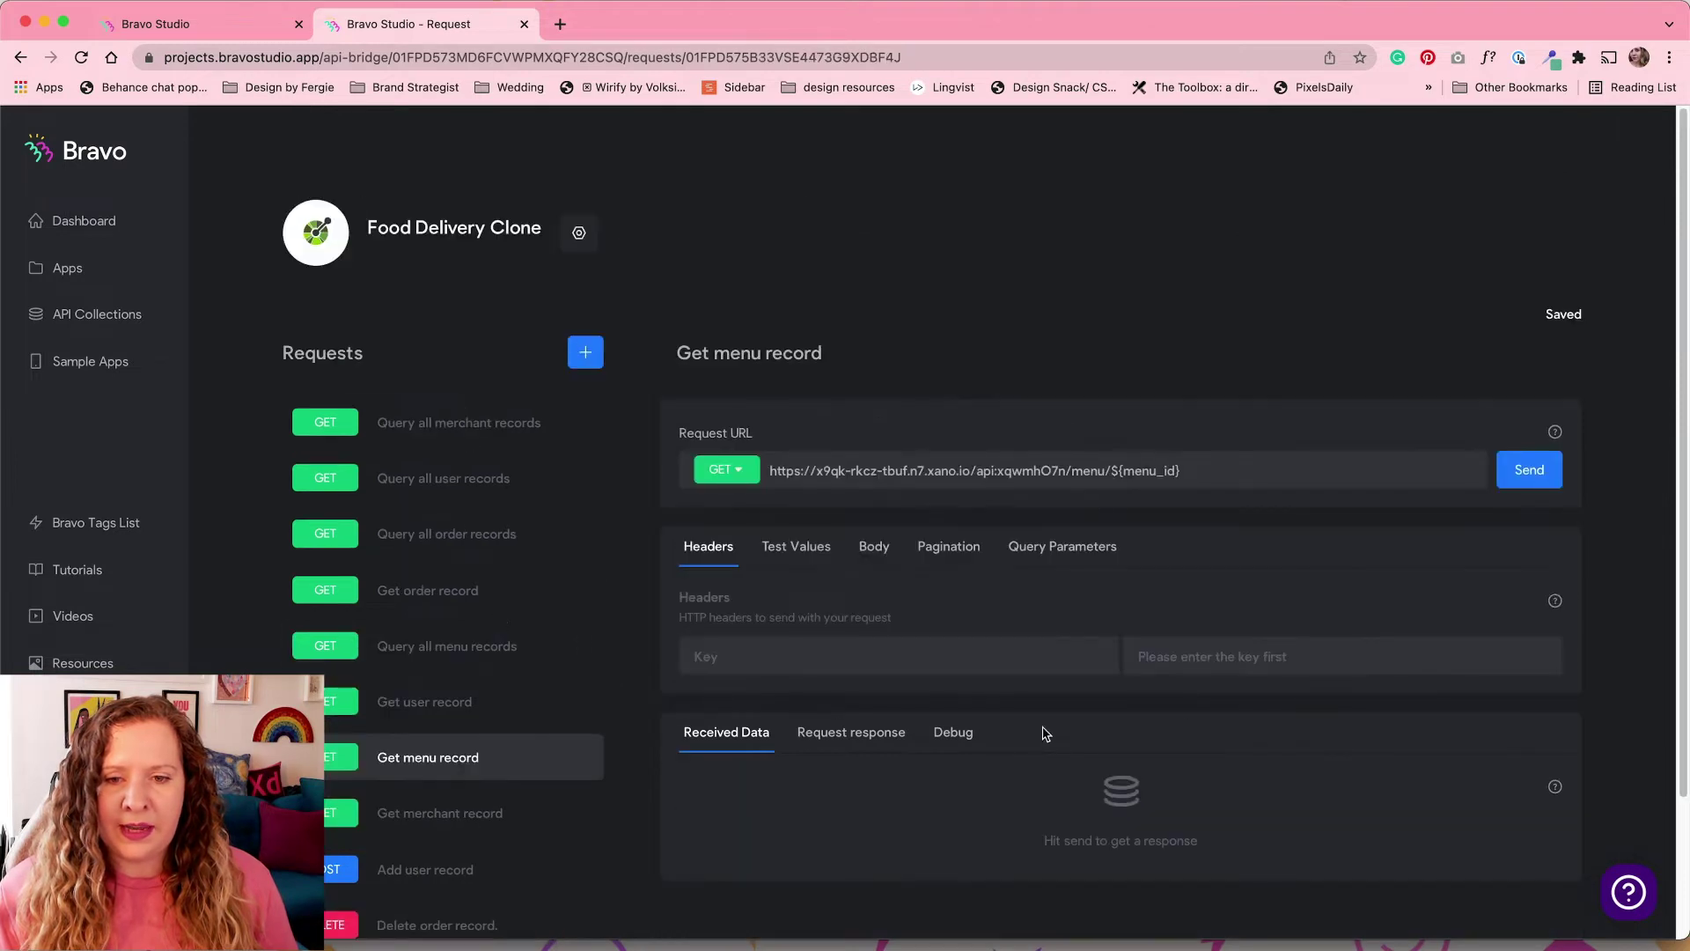
pyautogui.click(1524, 473)
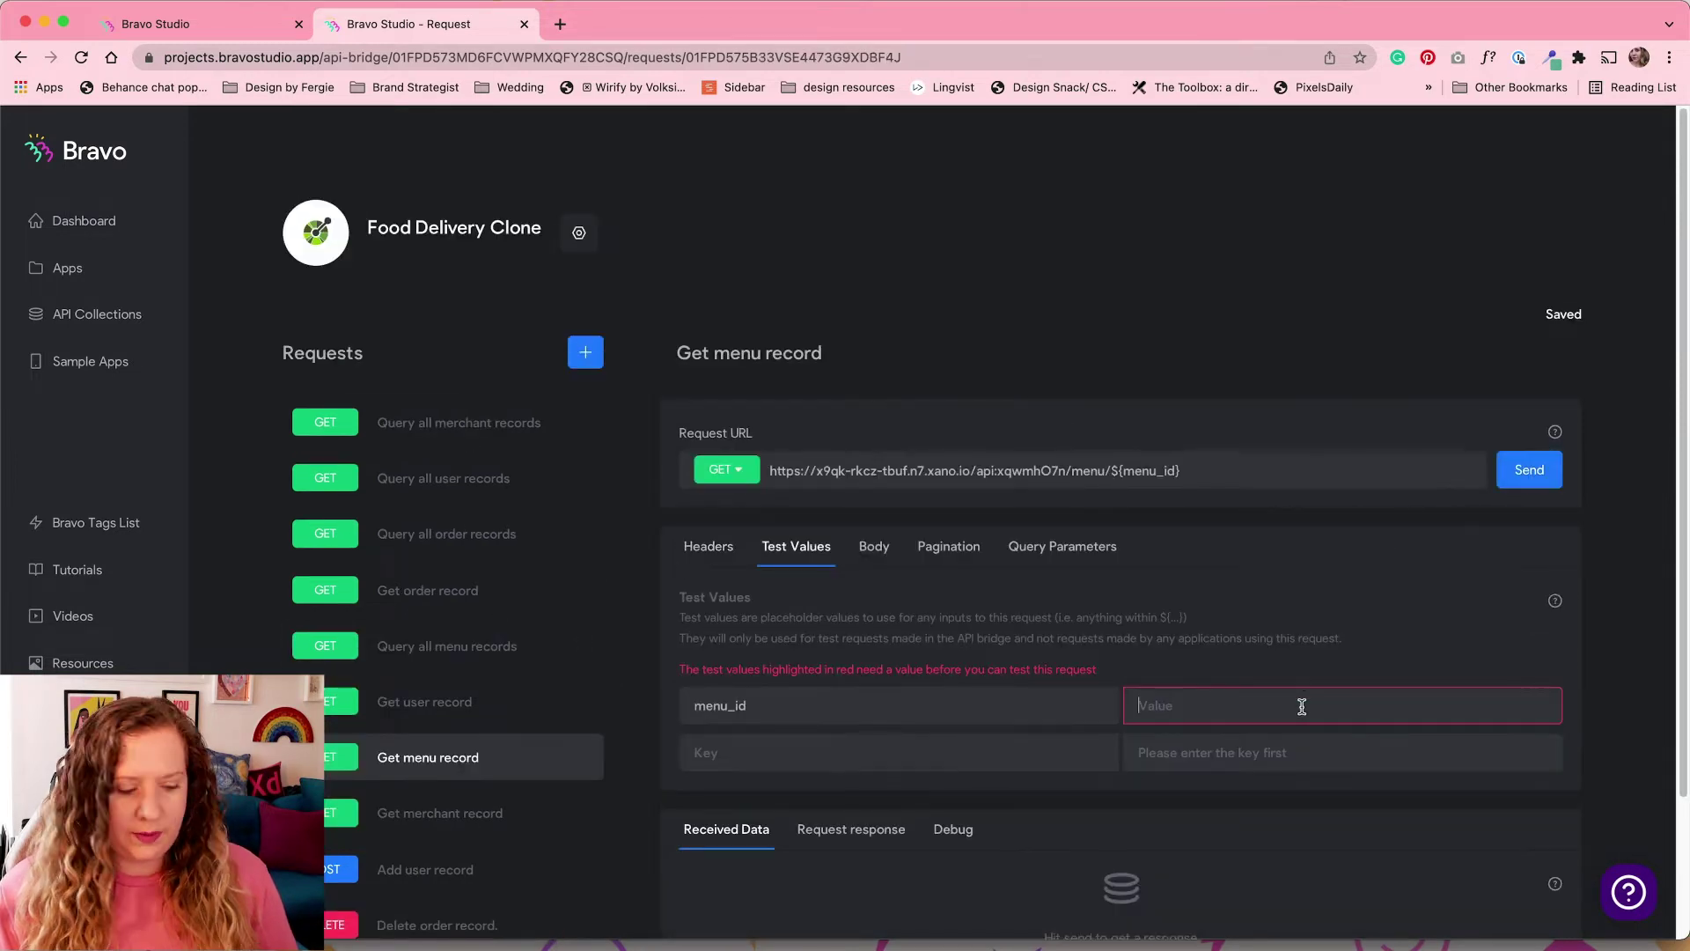
pyautogui.write('1')
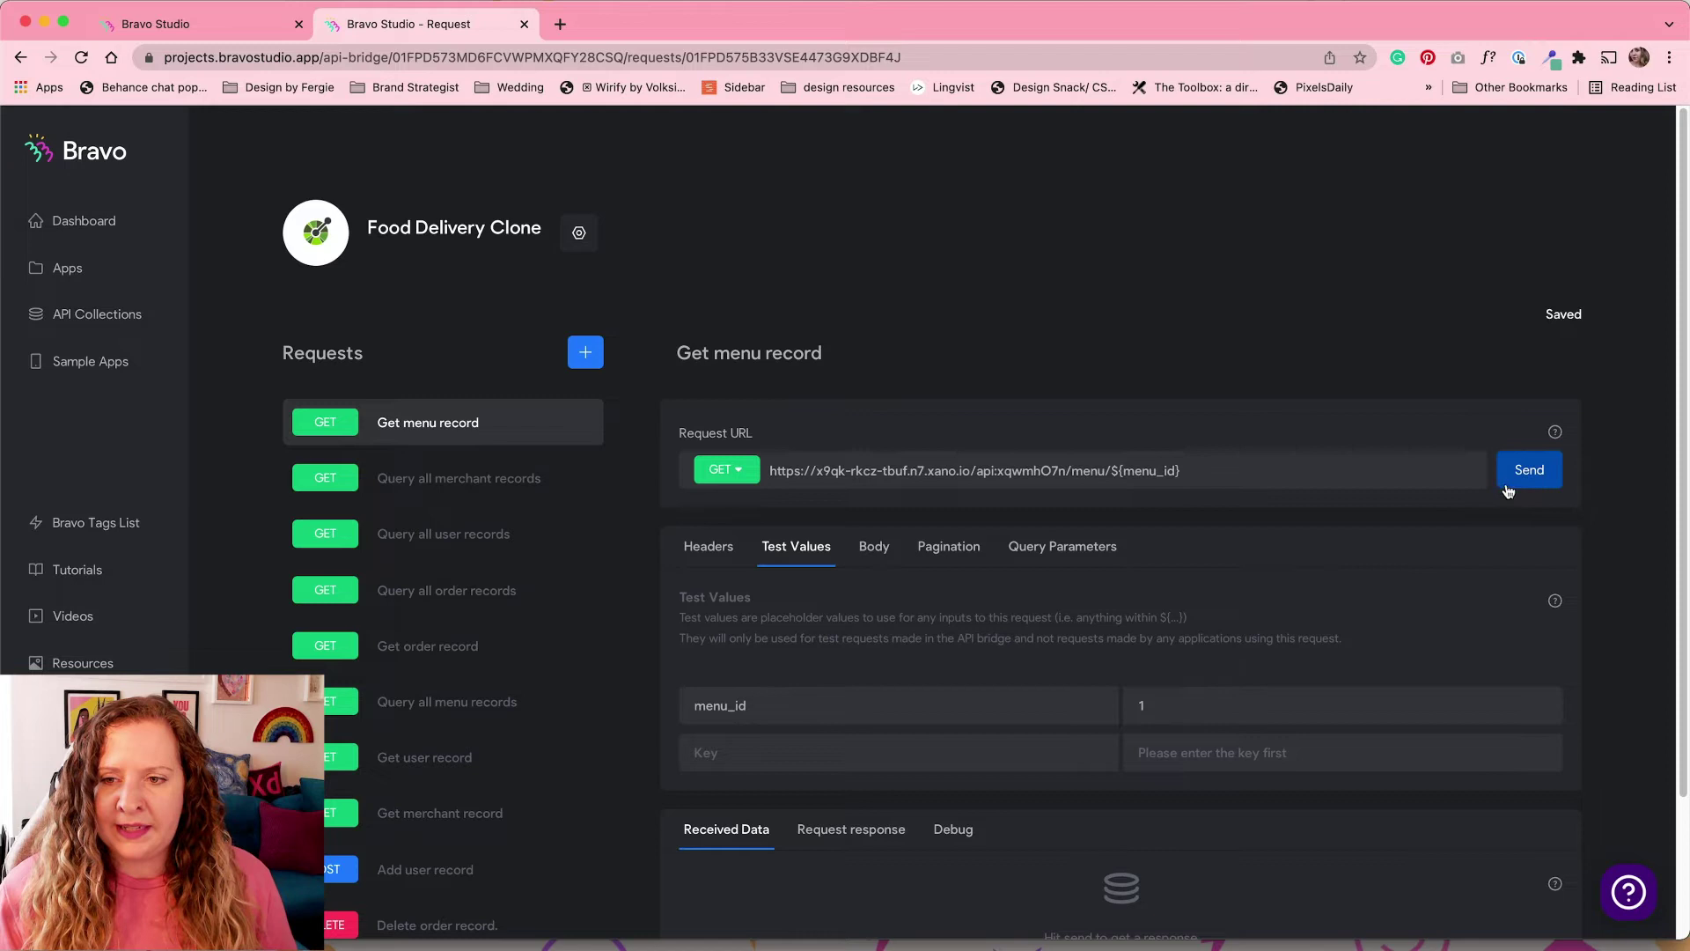
pyautogui.click(1510, 482)
pyautogui.scroll(-7, 1015, 705)
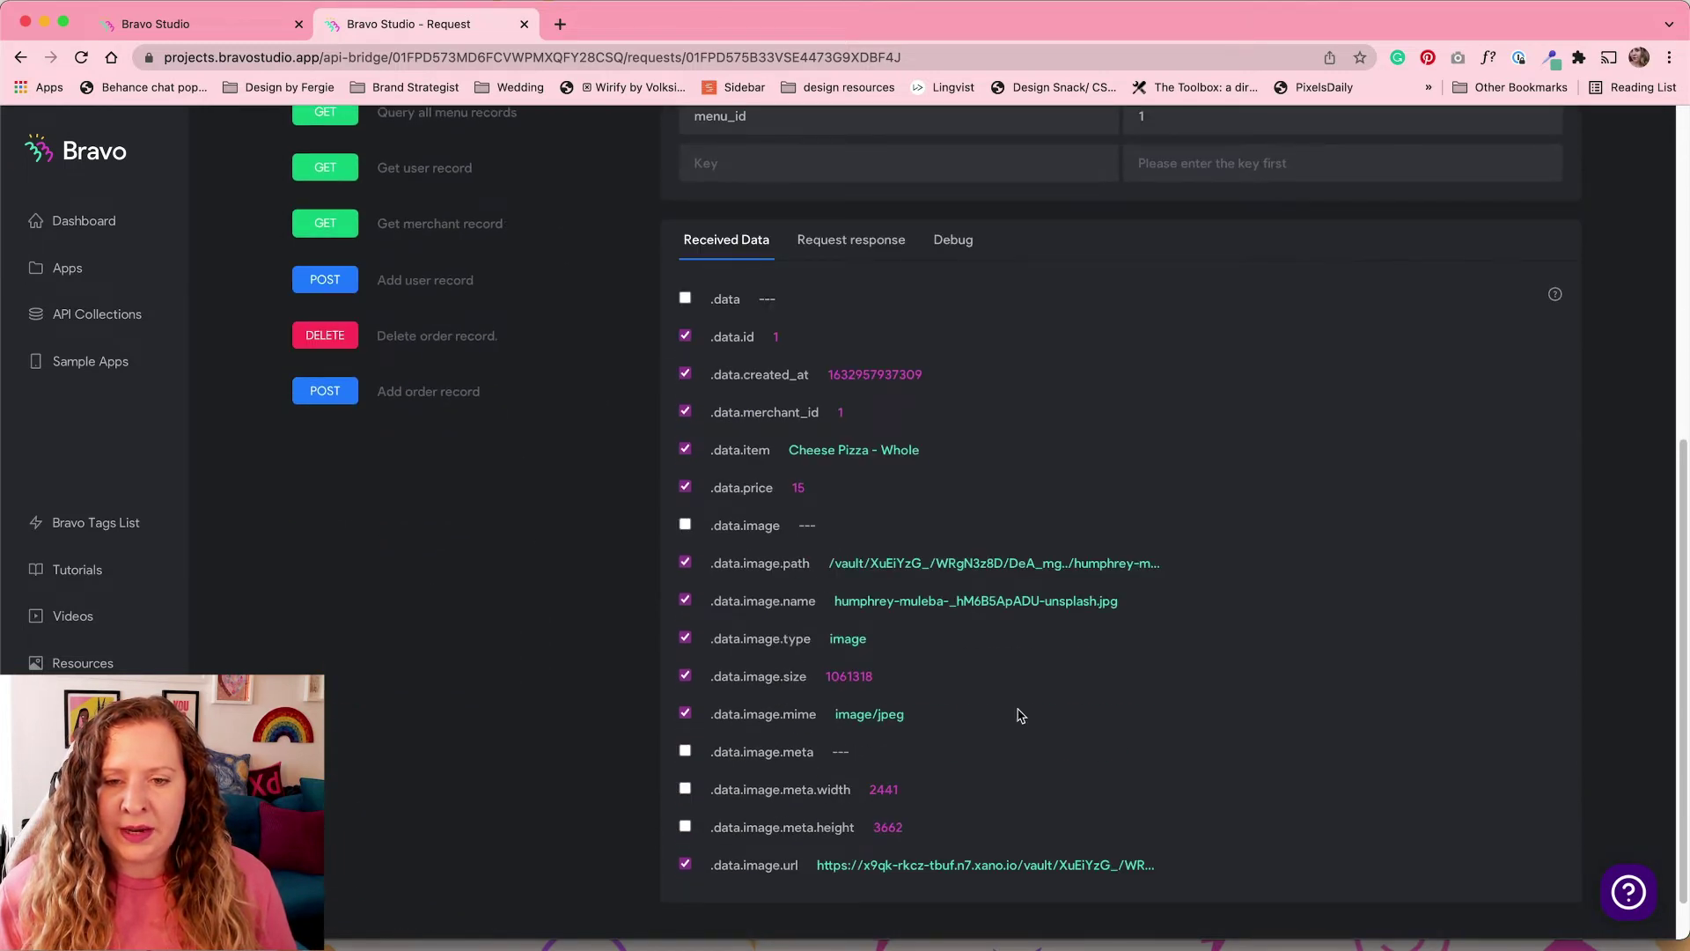
pyautogui.scroll(-1, 1018, 714)
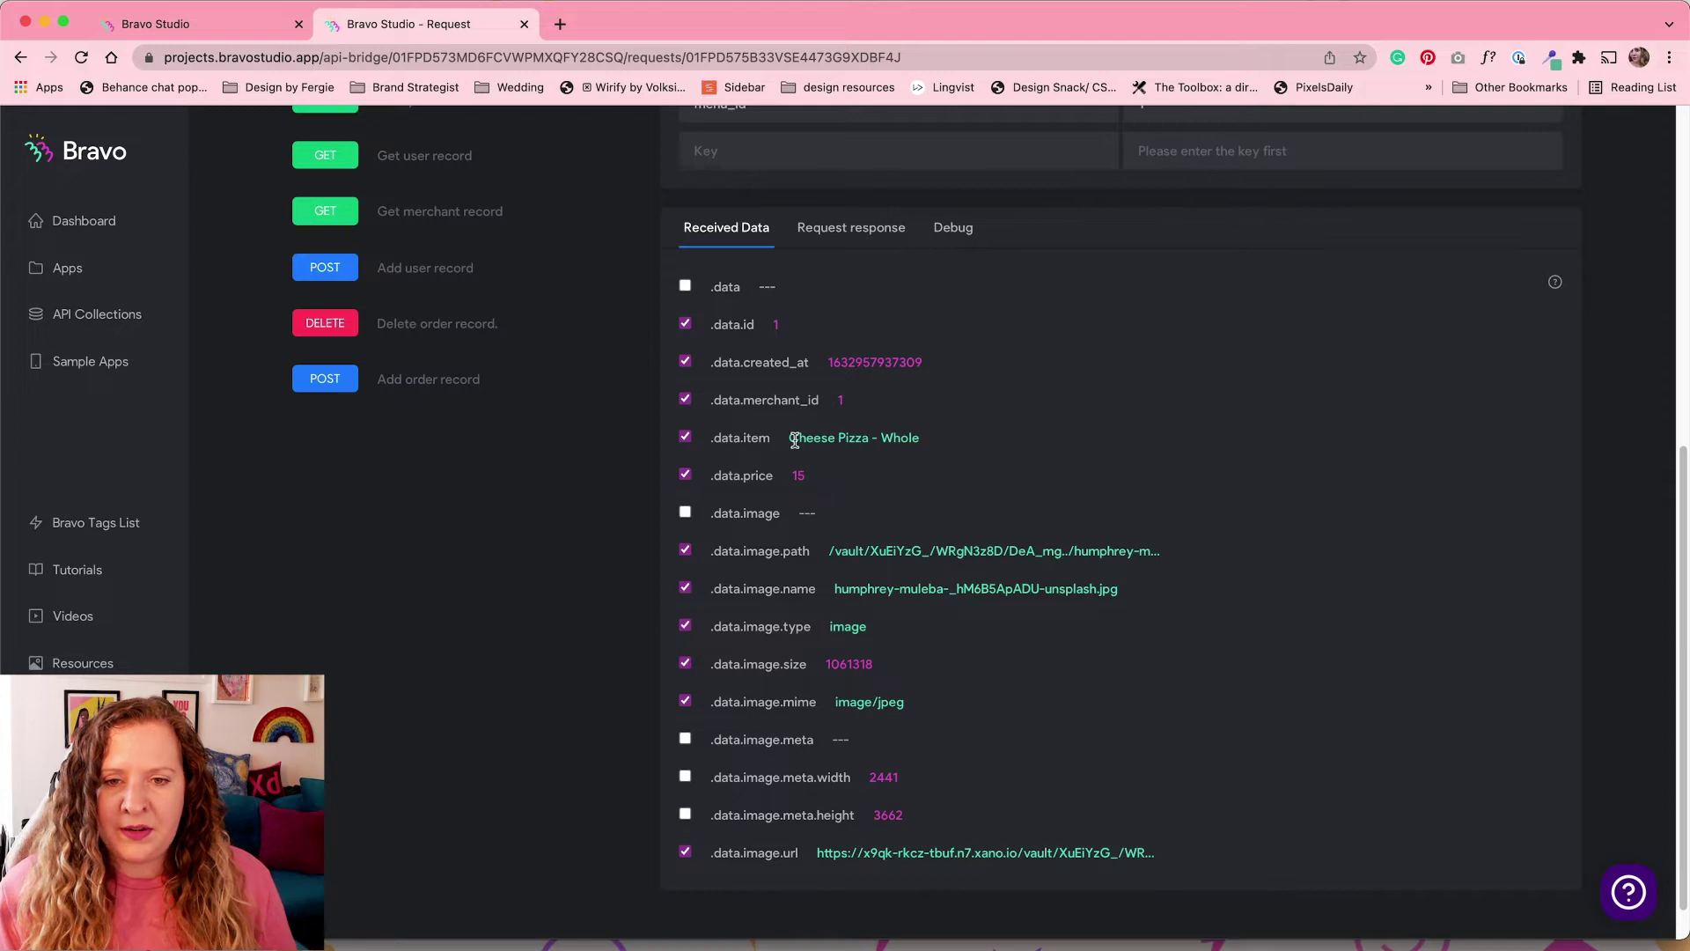
pyautogui.moveTo(795, 440); pyautogui.dragTo(924, 434)
pyautogui.click(955, 444)
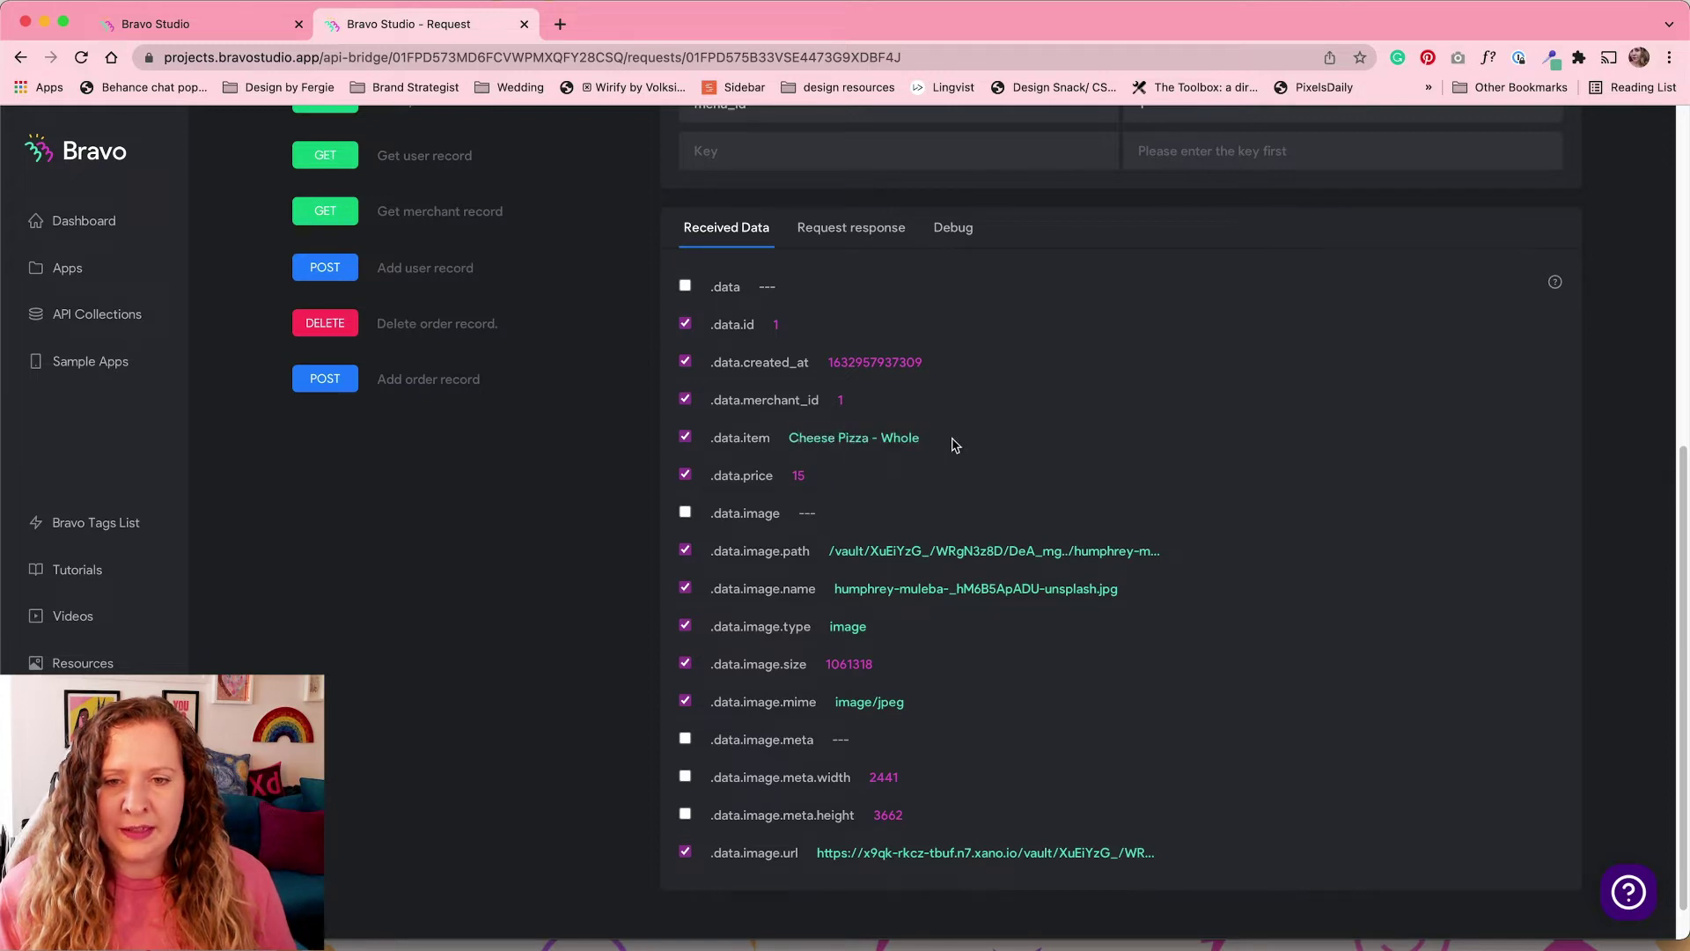
pyautogui.scroll(7, 1080, 741)
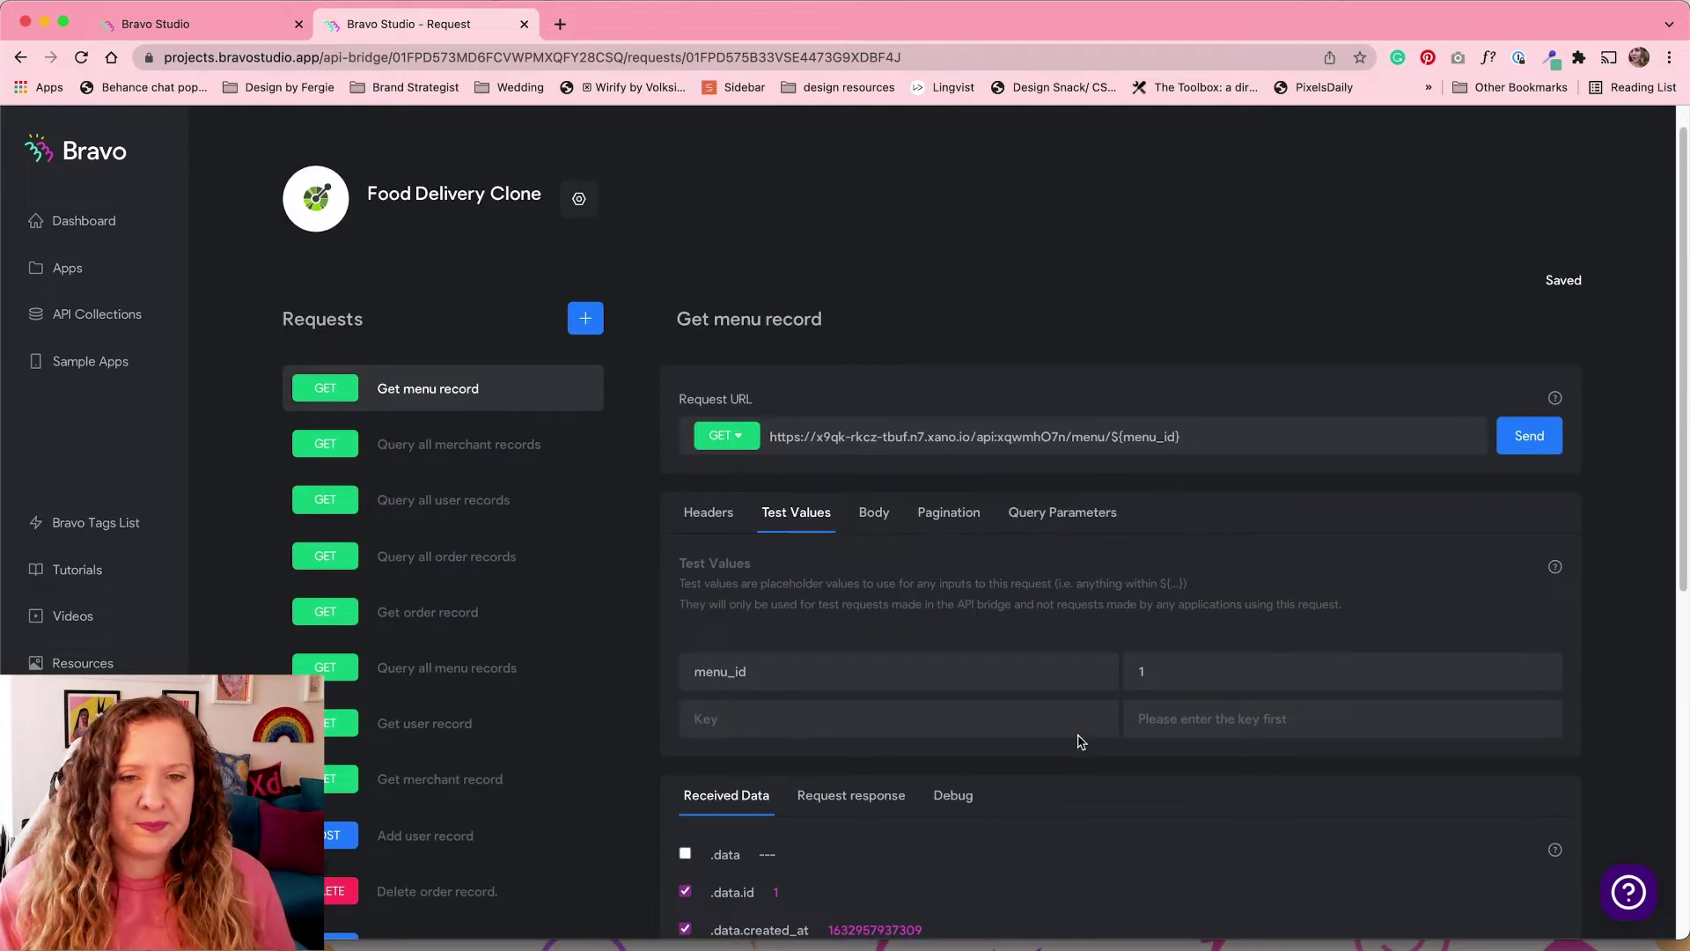
pyautogui.scroll(1, 1081, 741)
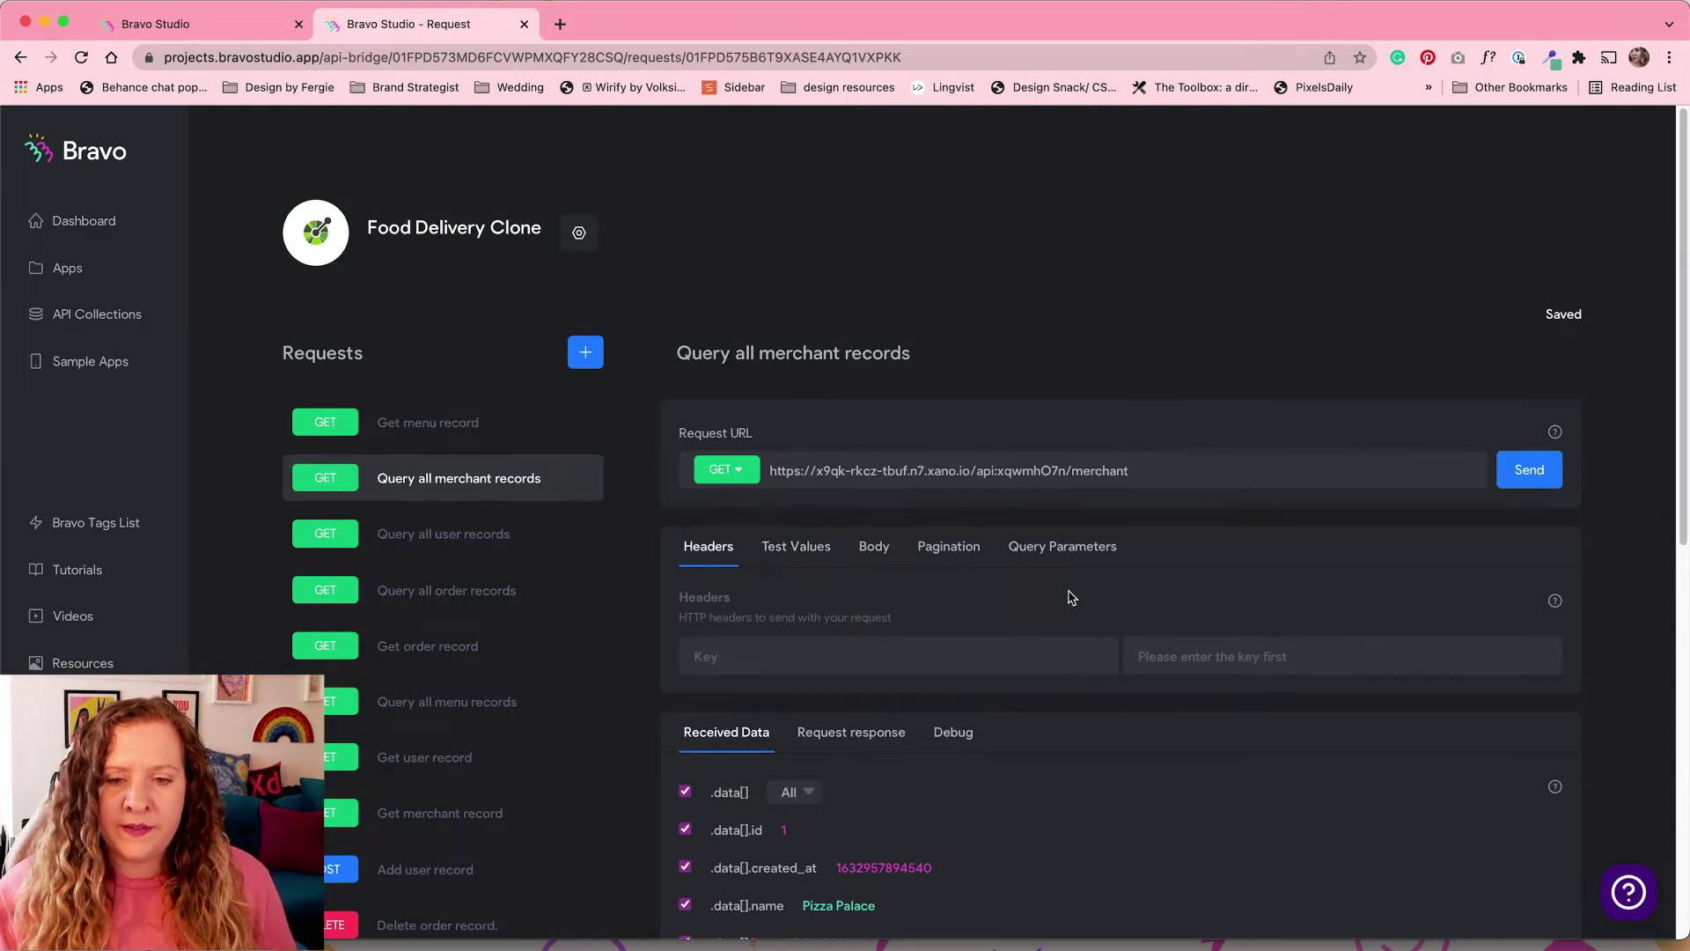
# Step: Rename the id response field to merchant_id in Query all merchant records
pyautogui.scroll(-3, 1070, 597)
pyautogui.click(886, 562)
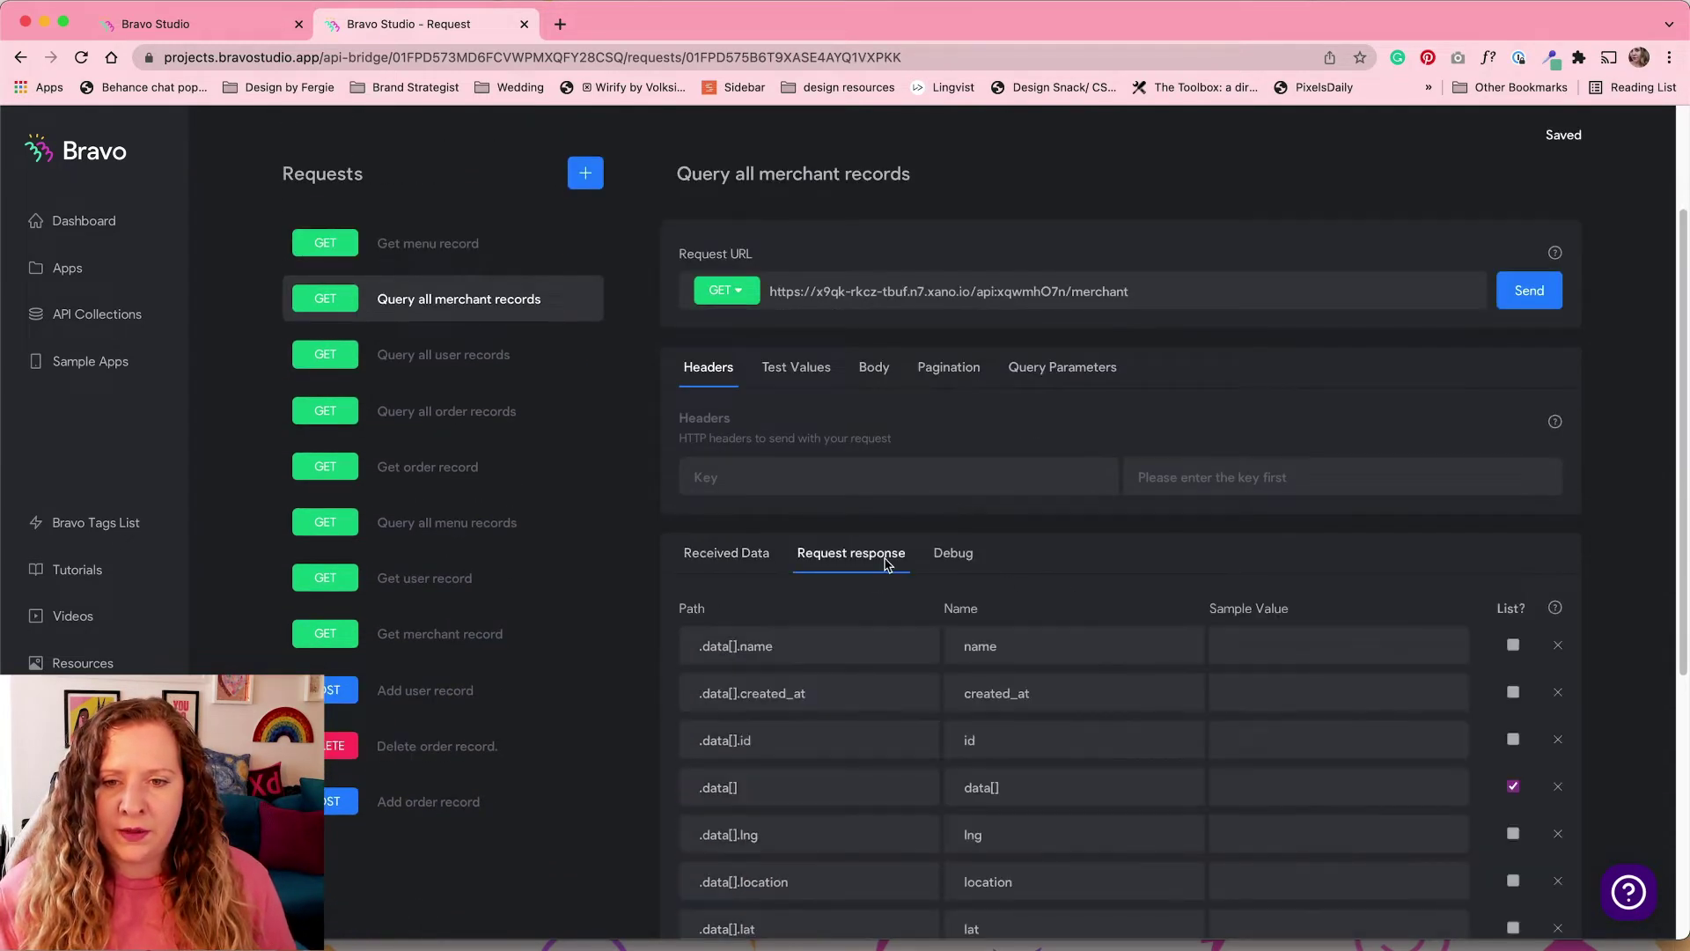
pyautogui.scroll(-2, 1038, 615)
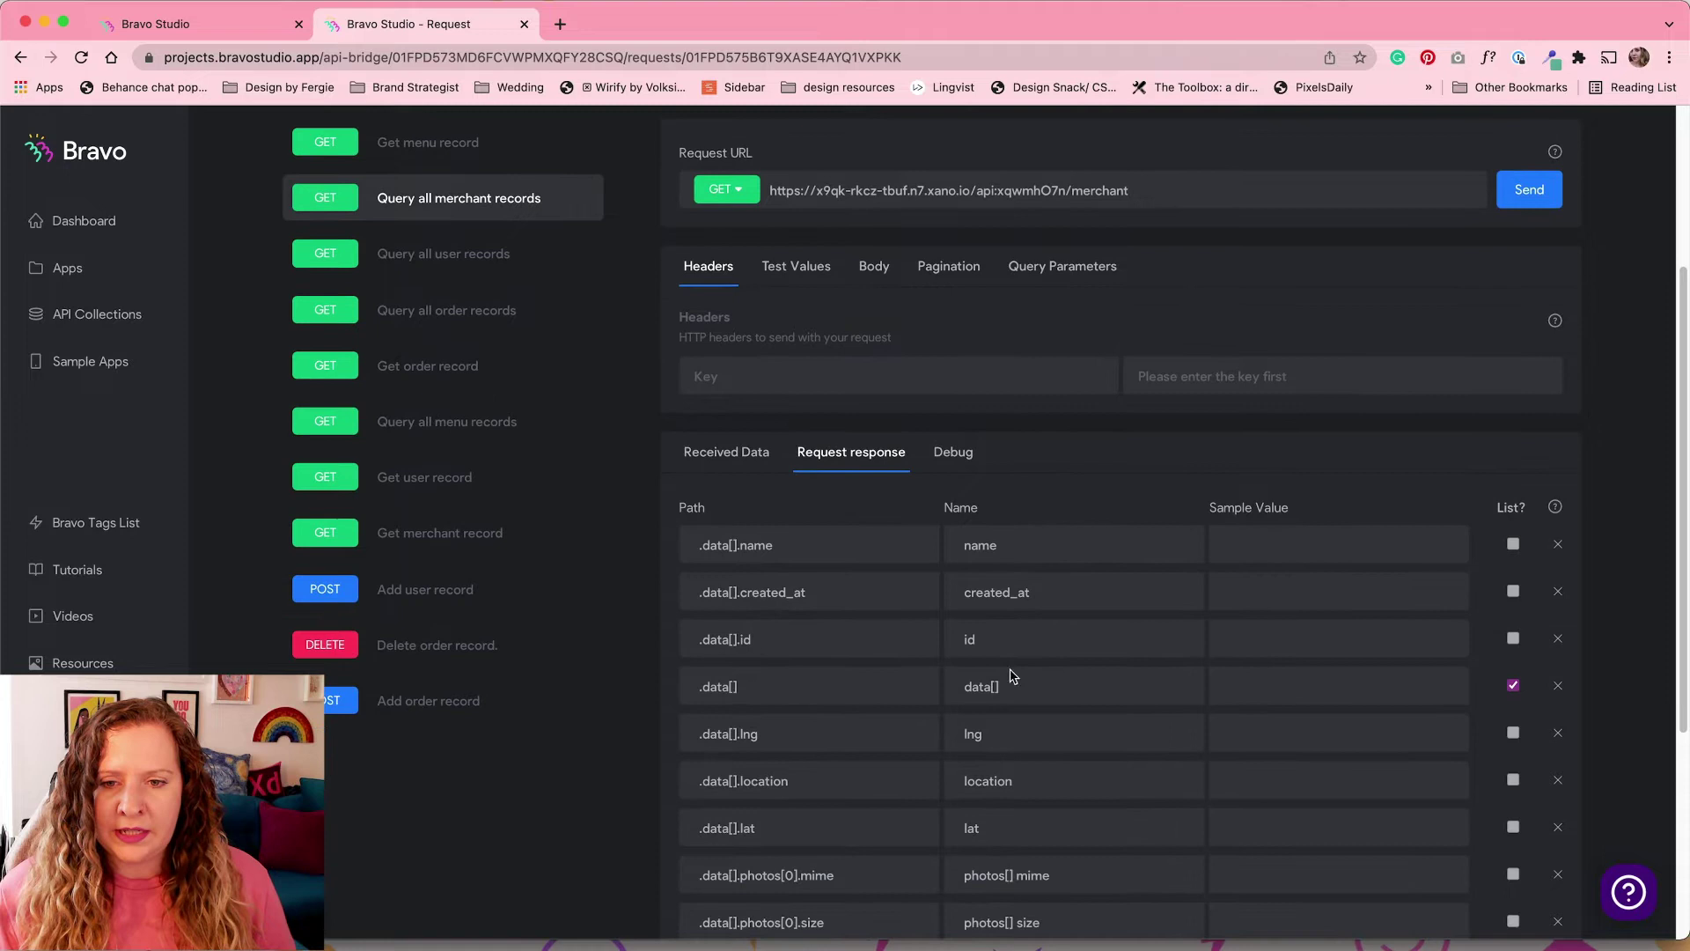
pyautogui.doubleClick(955, 639)
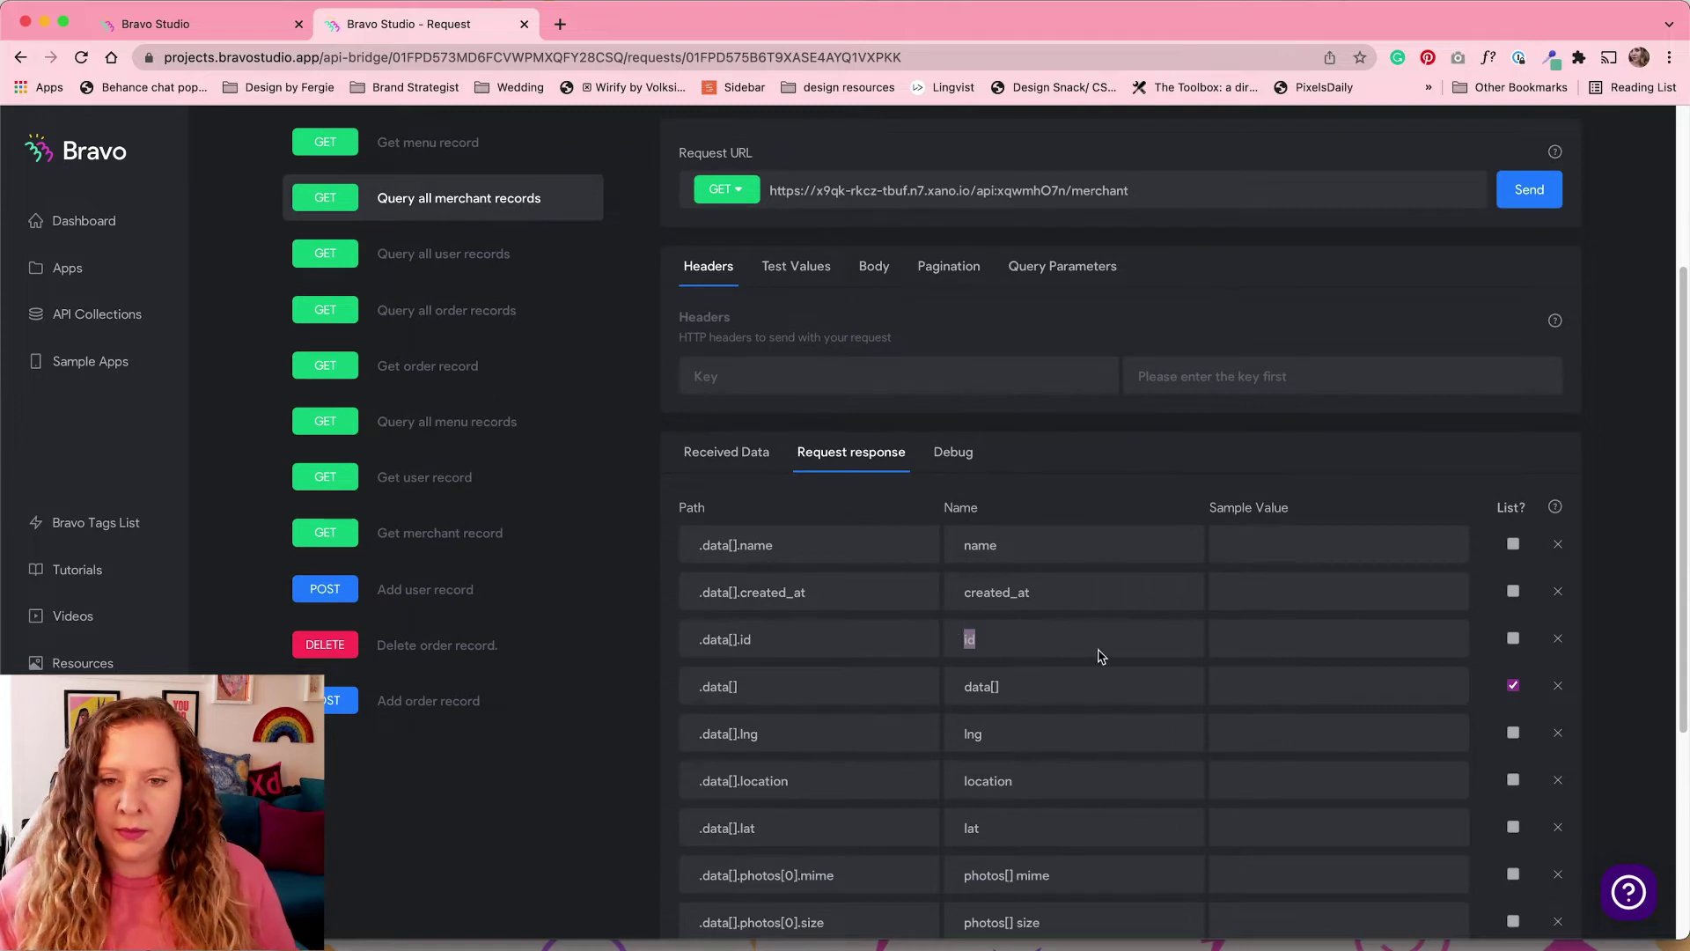
pyautogui.write('merchant_id')
pyautogui.scroll(1, 618, 685)
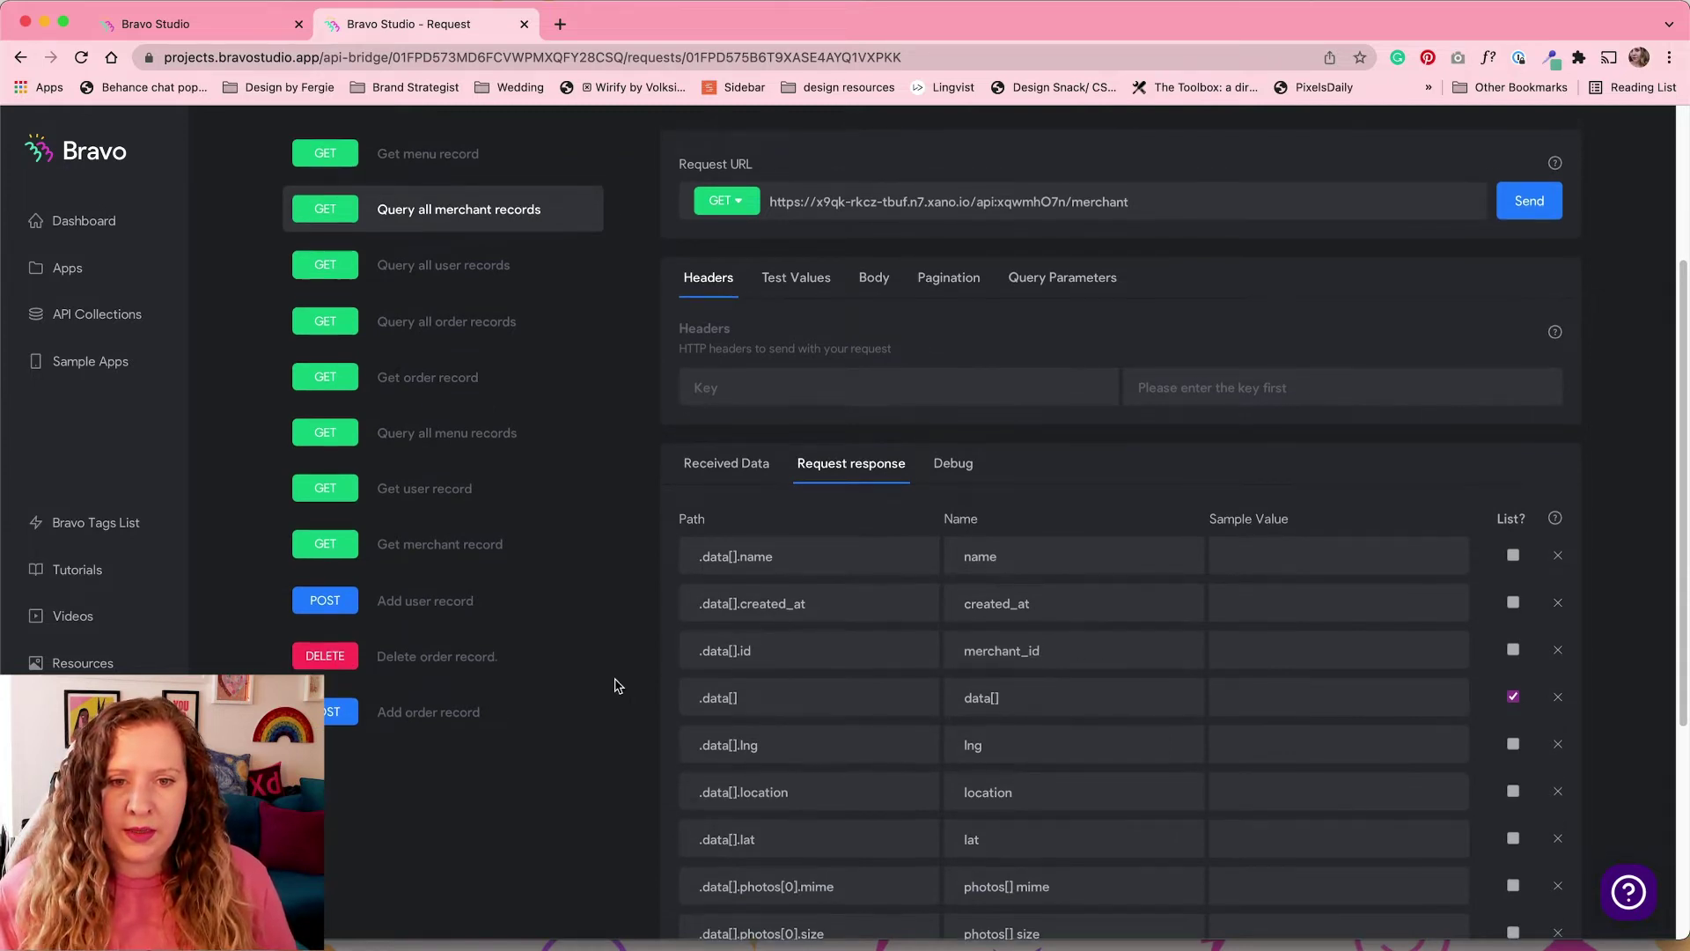
pyautogui.scroll(1, 616, 686)
# Step: Rename Get merchant record's id response field to merchant_id as well
pyautogui.click(448, 585)
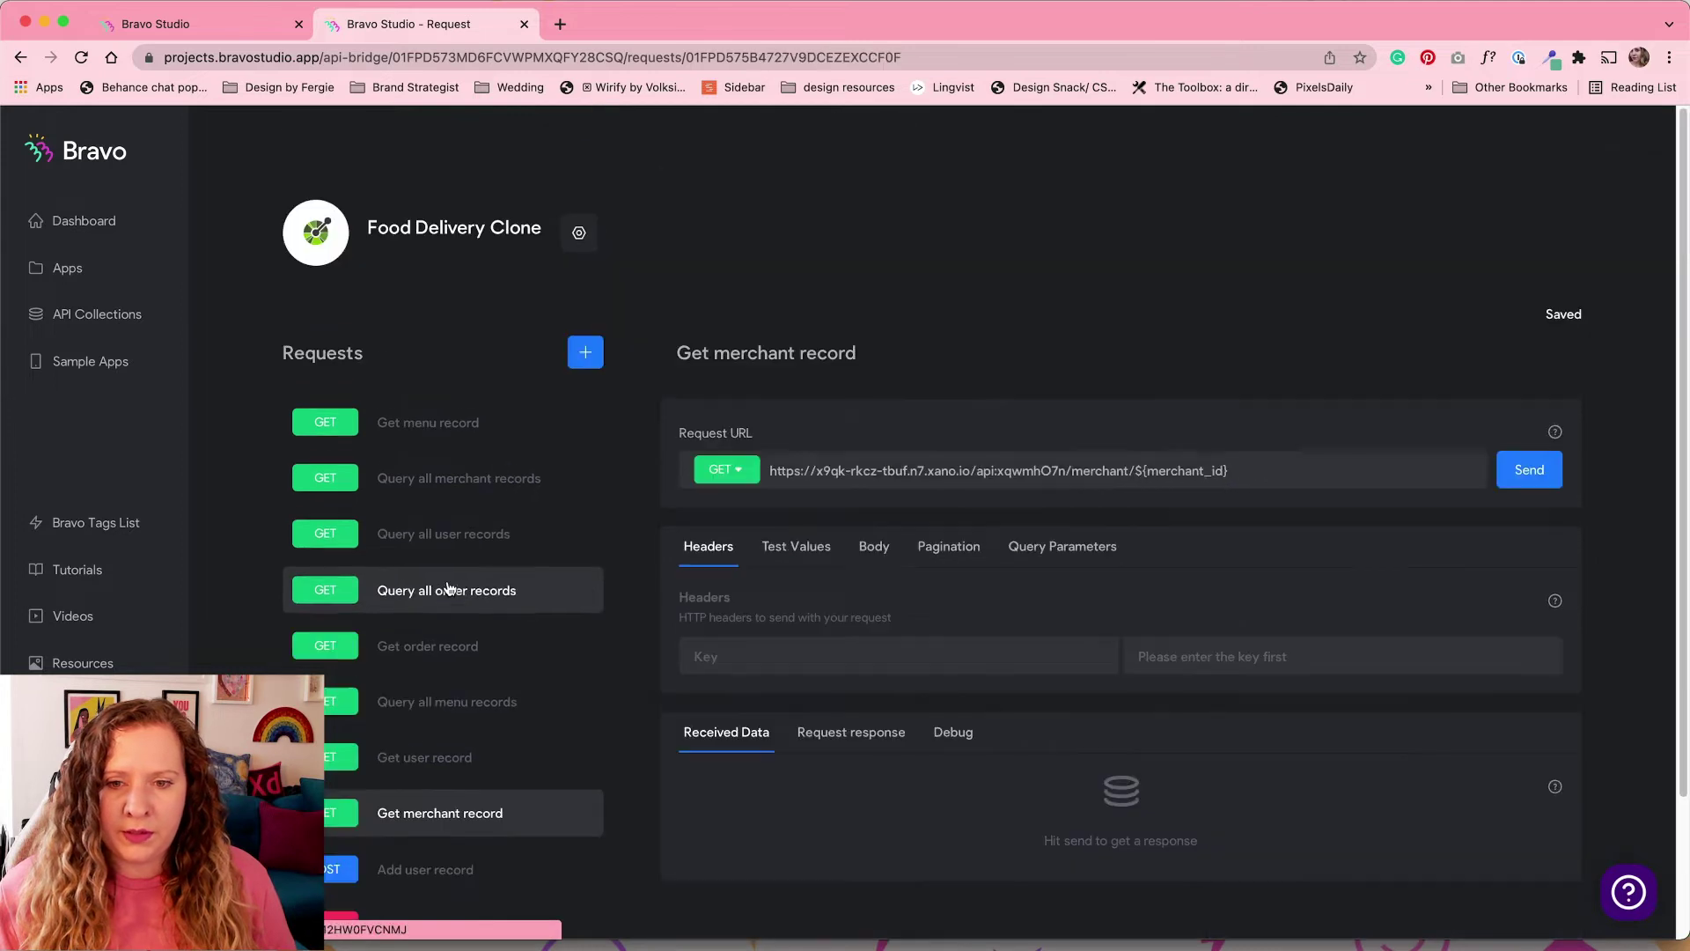
pyautogui.click(872, 735)
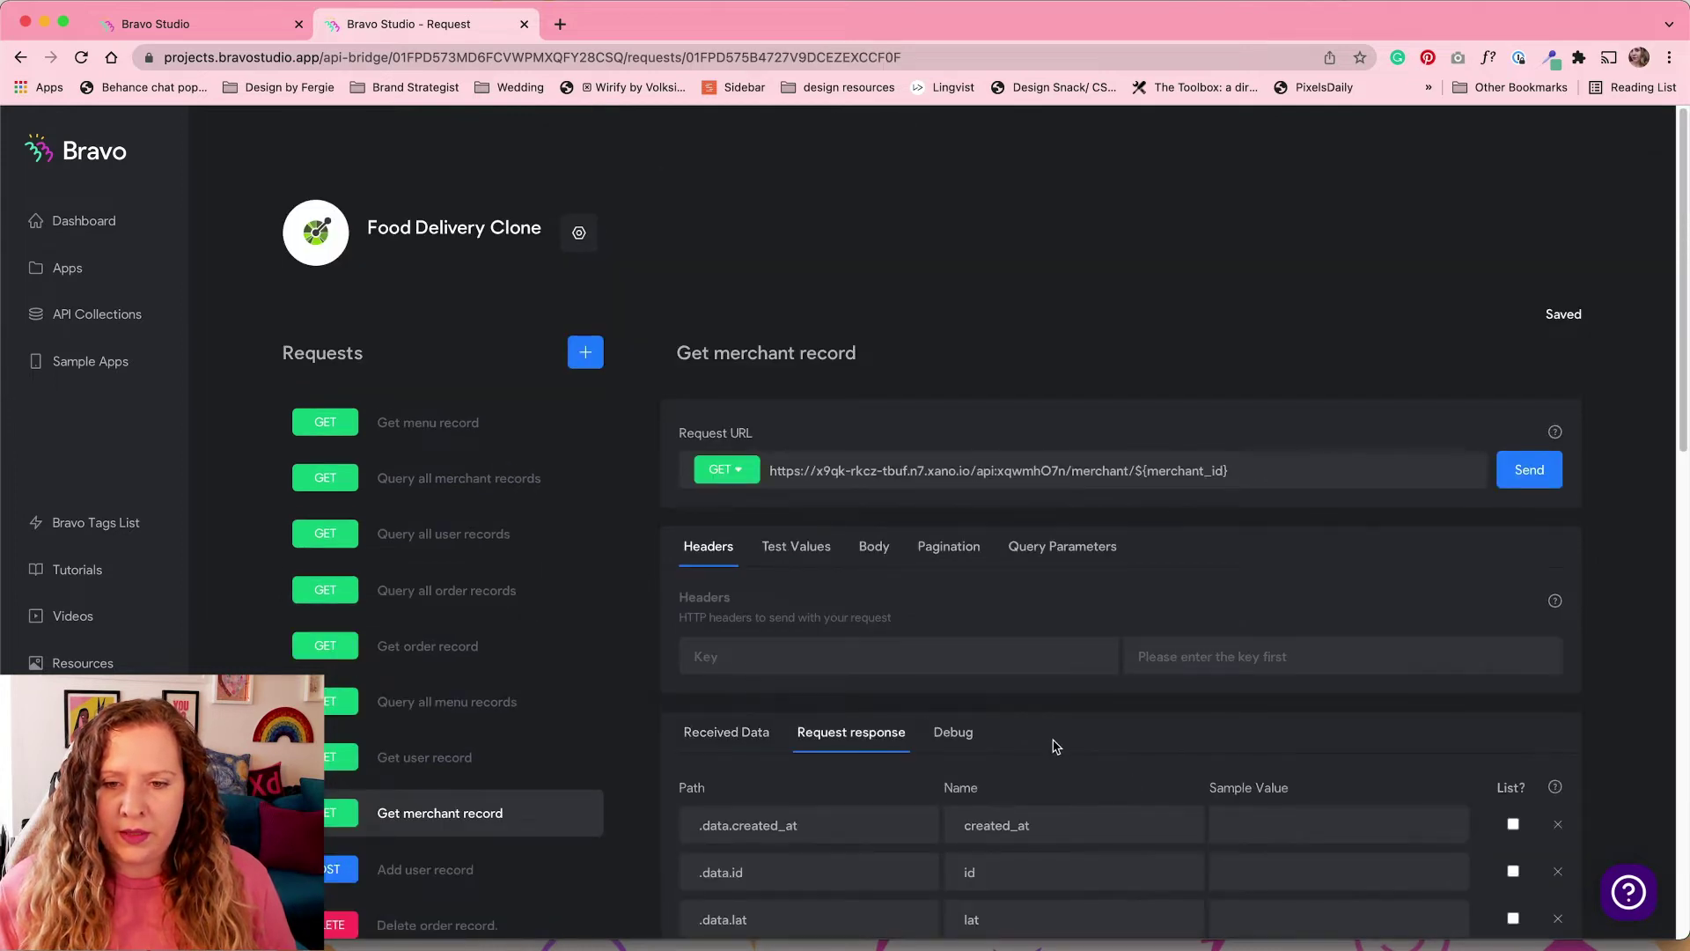
pyautogui.scroll(-3, 1052, 743)
pyautogui.moveTo(1053, 737); pyautogui.dragTo(935, 736)
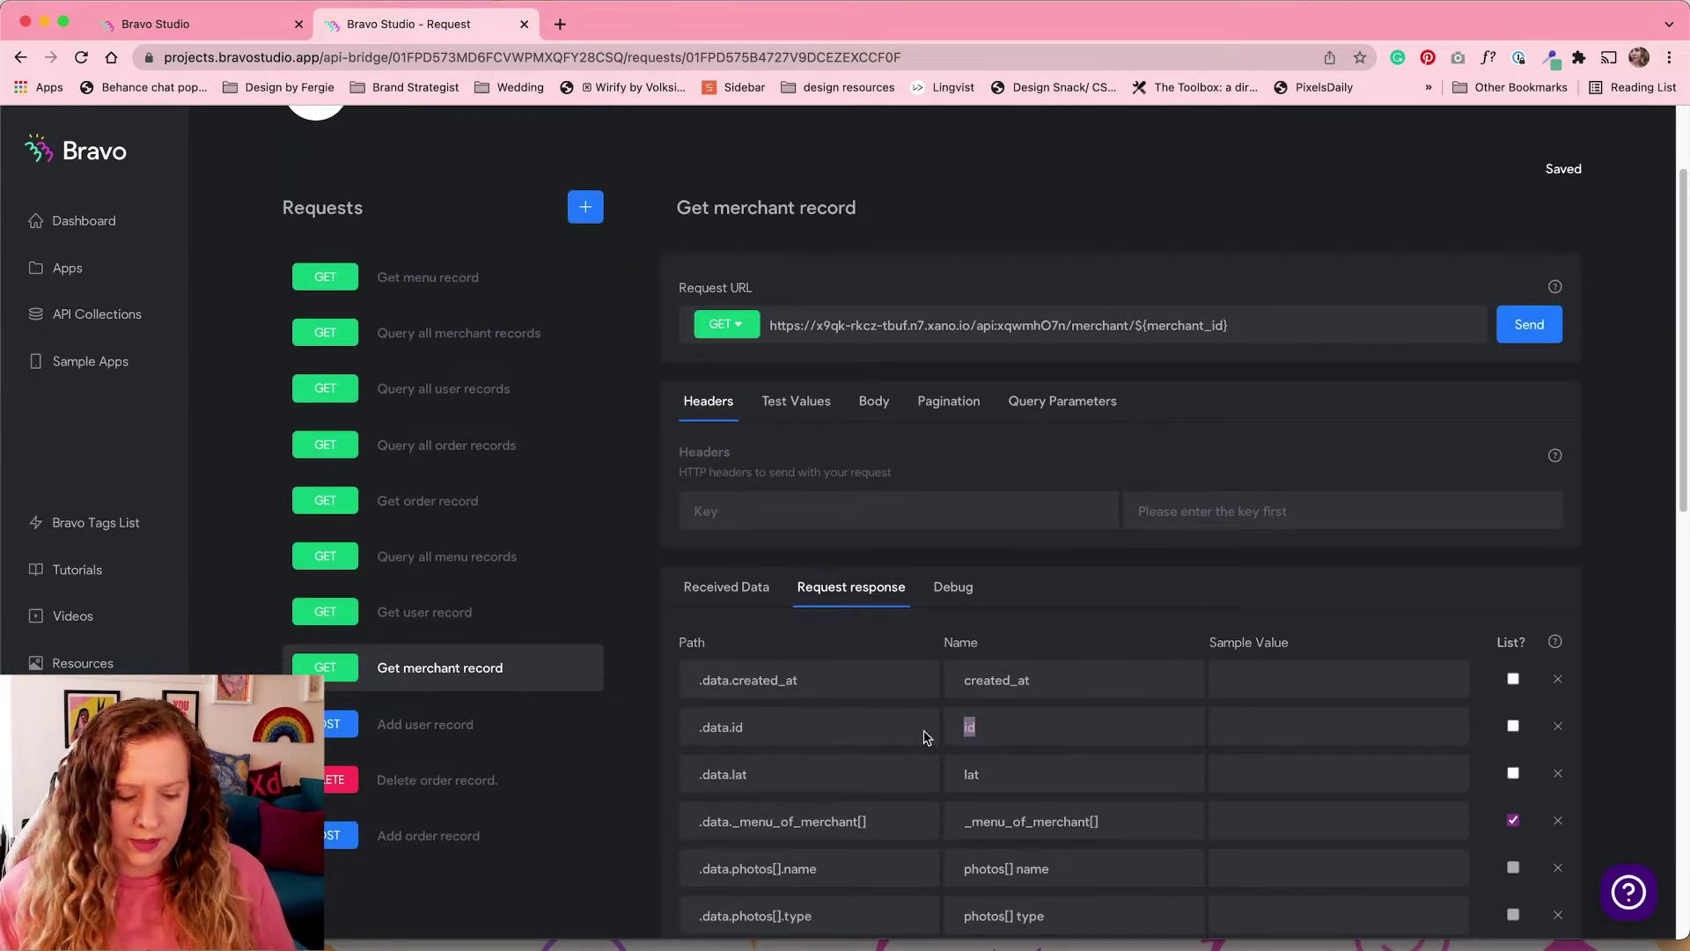
pyautogui.write('merchant_id')
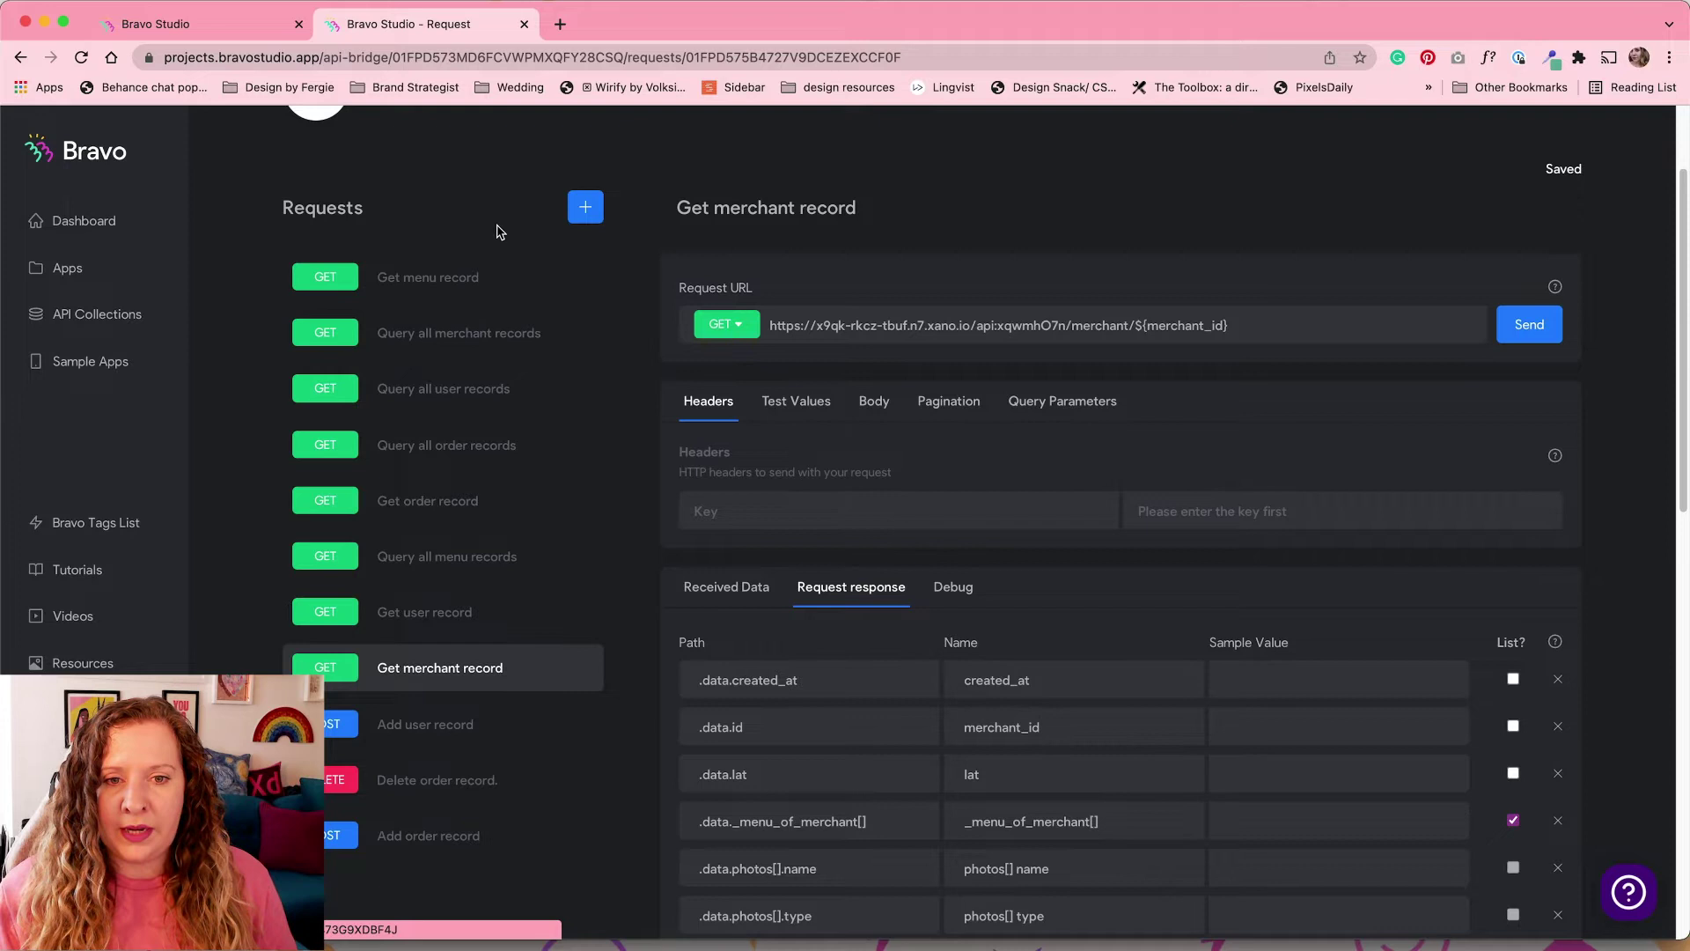
# Step: Change the photo path to .data.photos[0].url and name that field cover image
pyautogui.scroll(3, 664, 792)
pyautogui.scroll(-10, 664, 799)
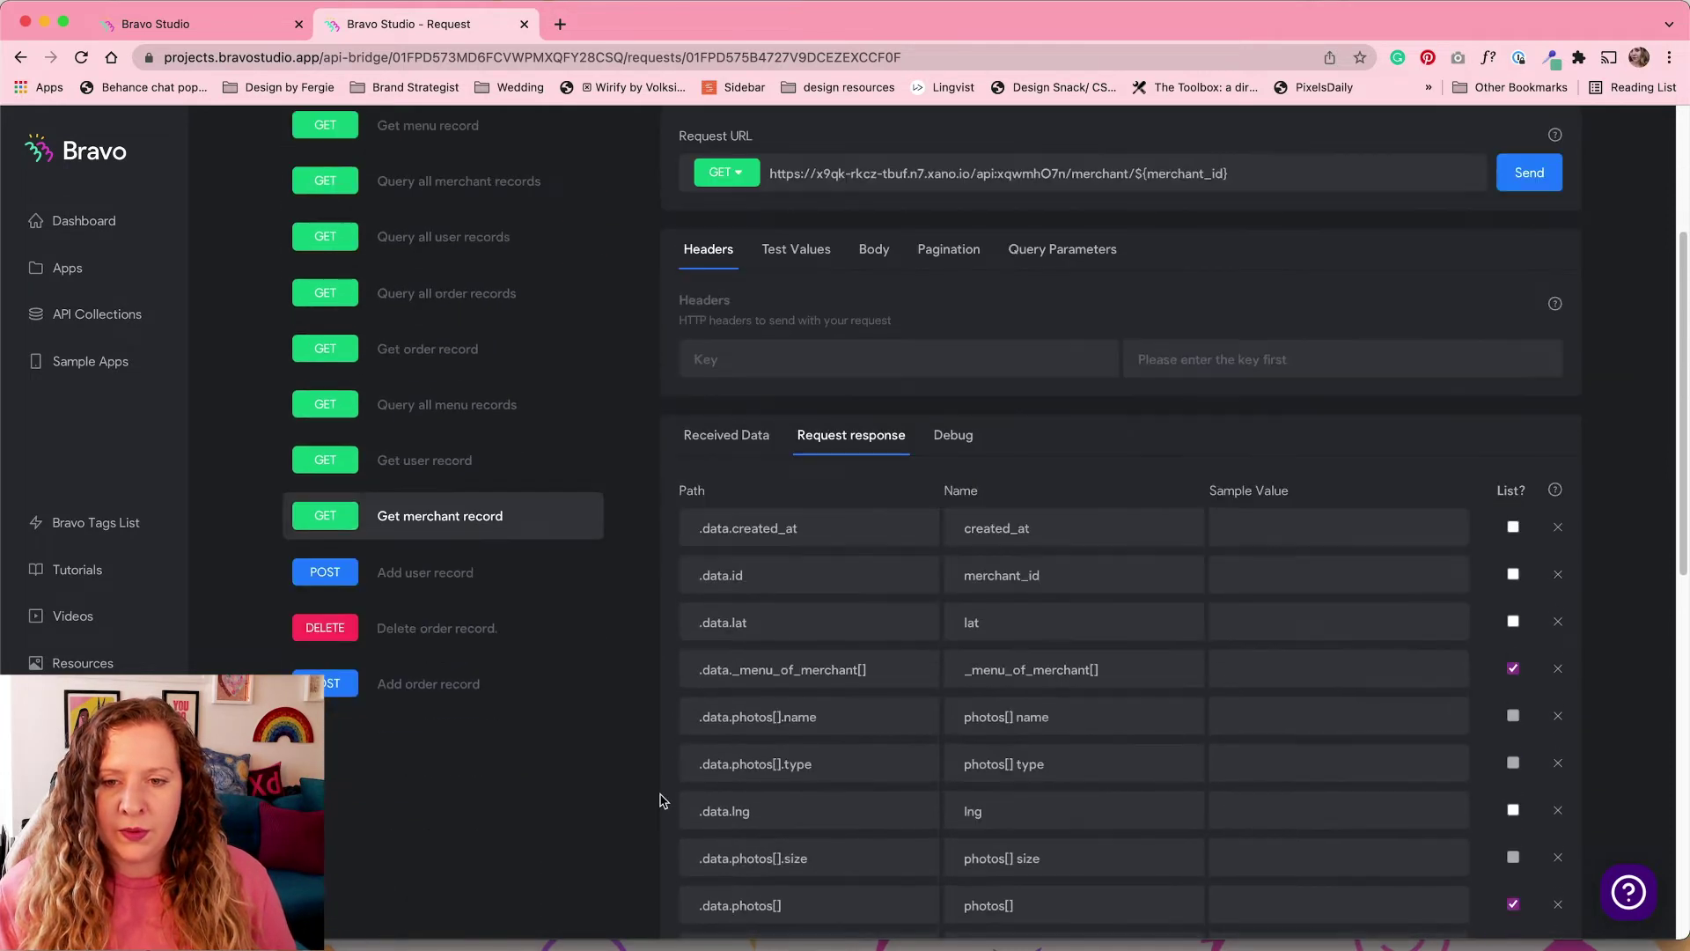
pyautogui.scroll(-6, 663, 800)
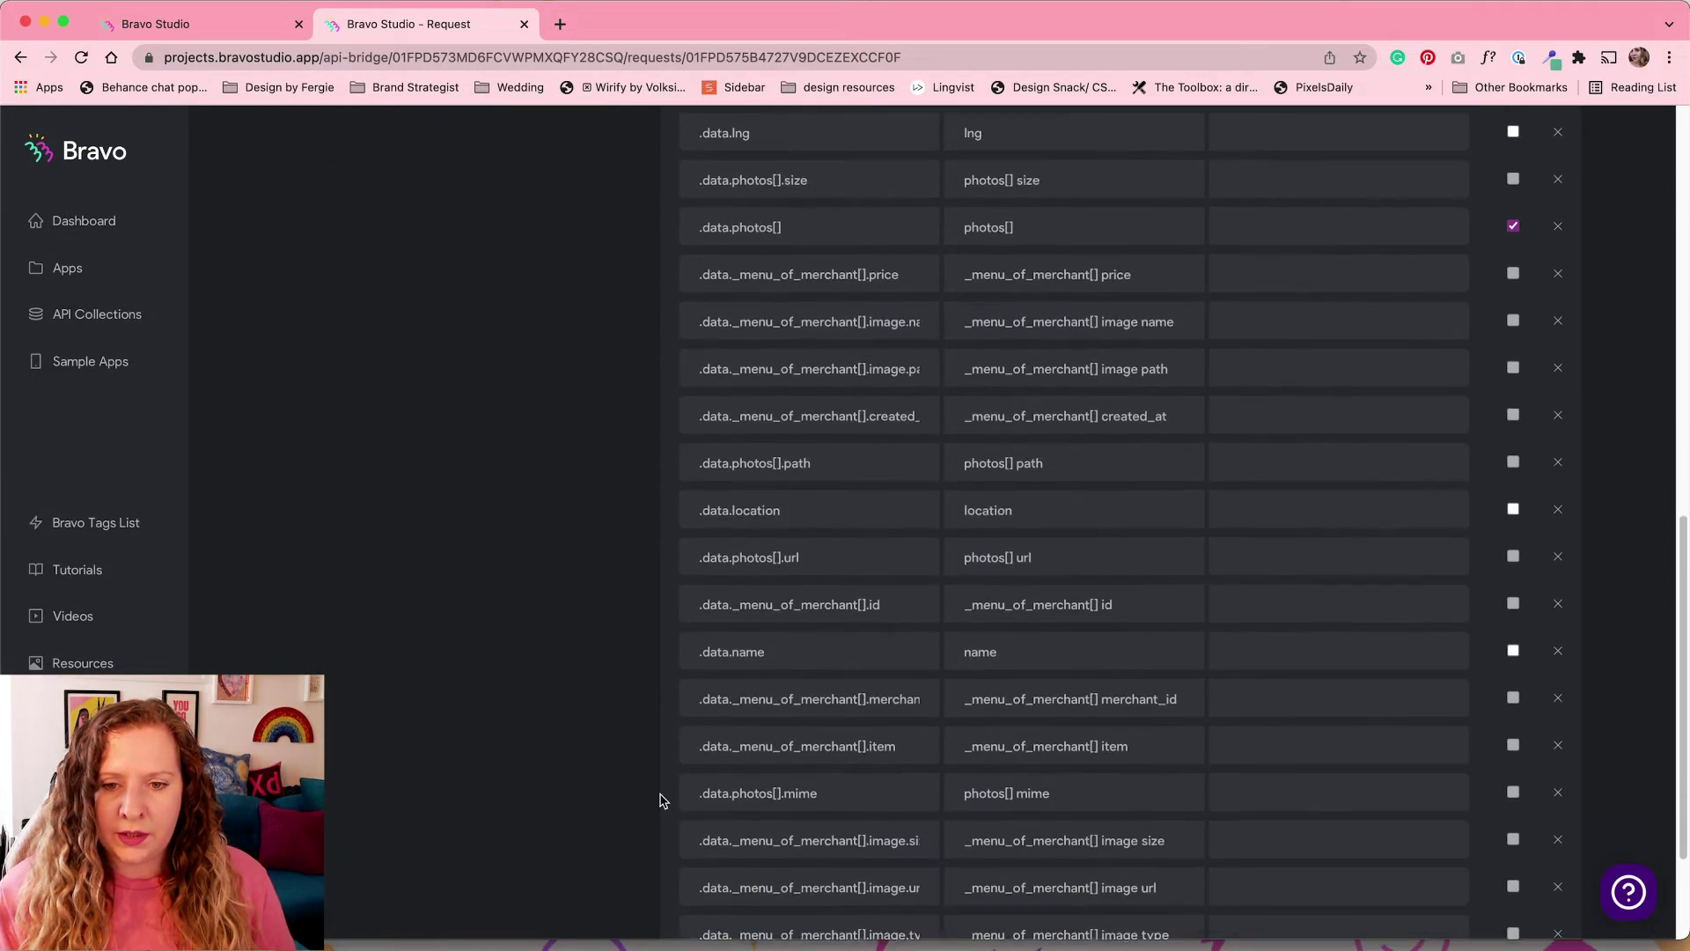
pyautogui.scroll(2, 664, 800)
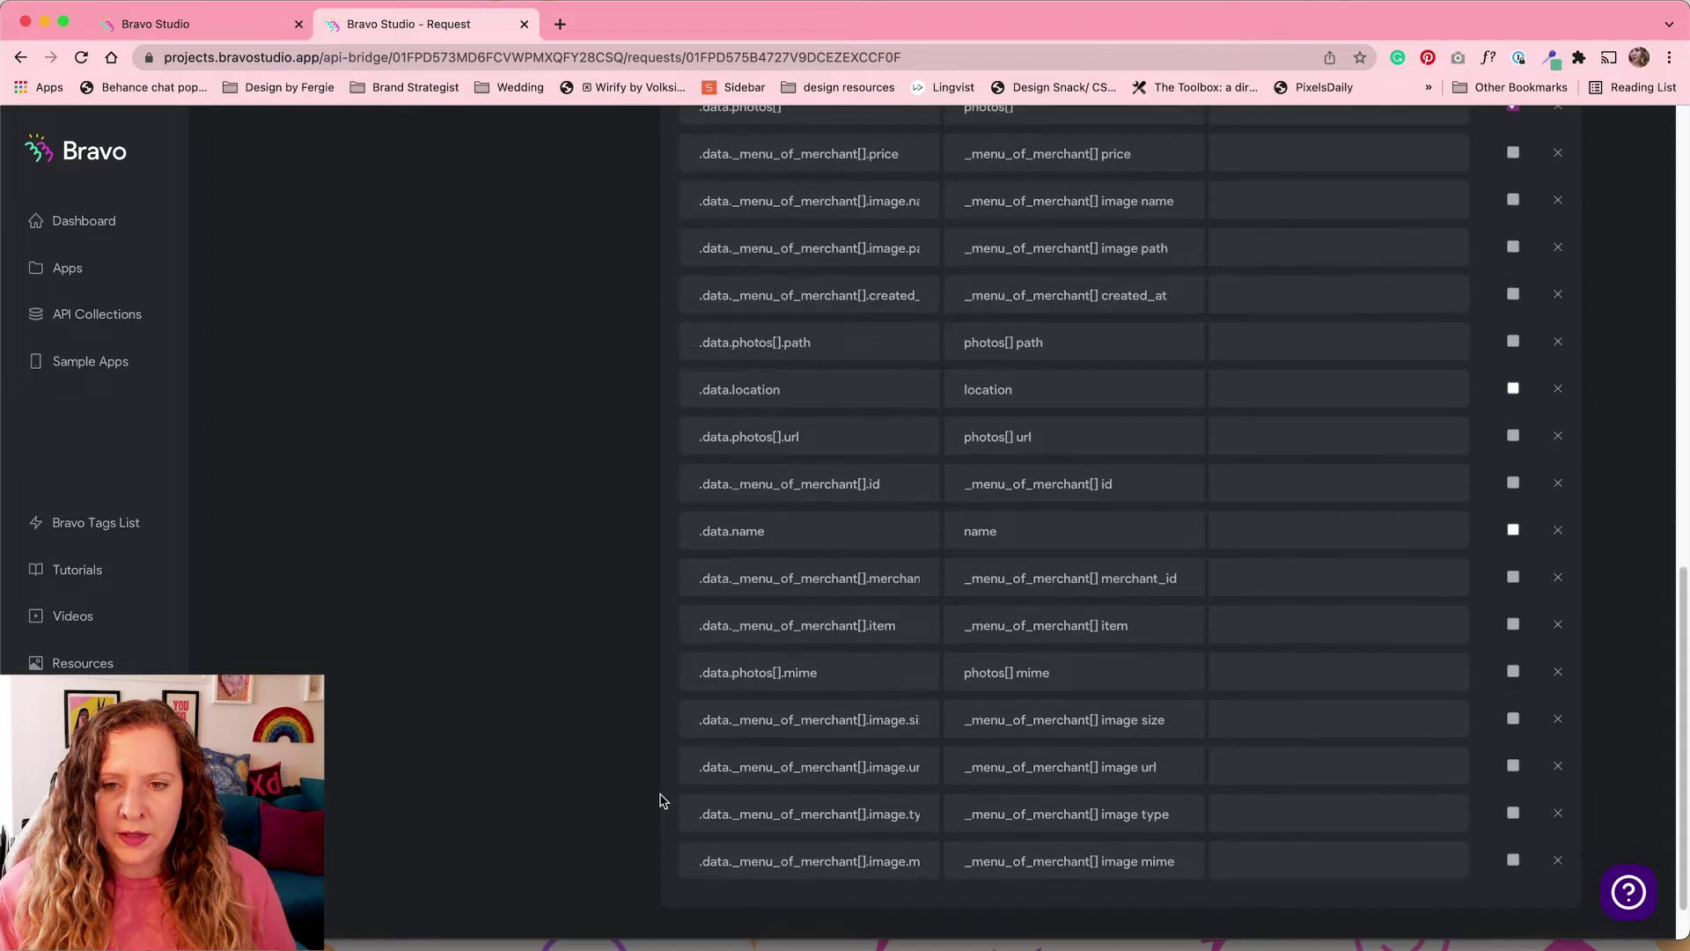
pyautogui.scroll(4, 663, 800)
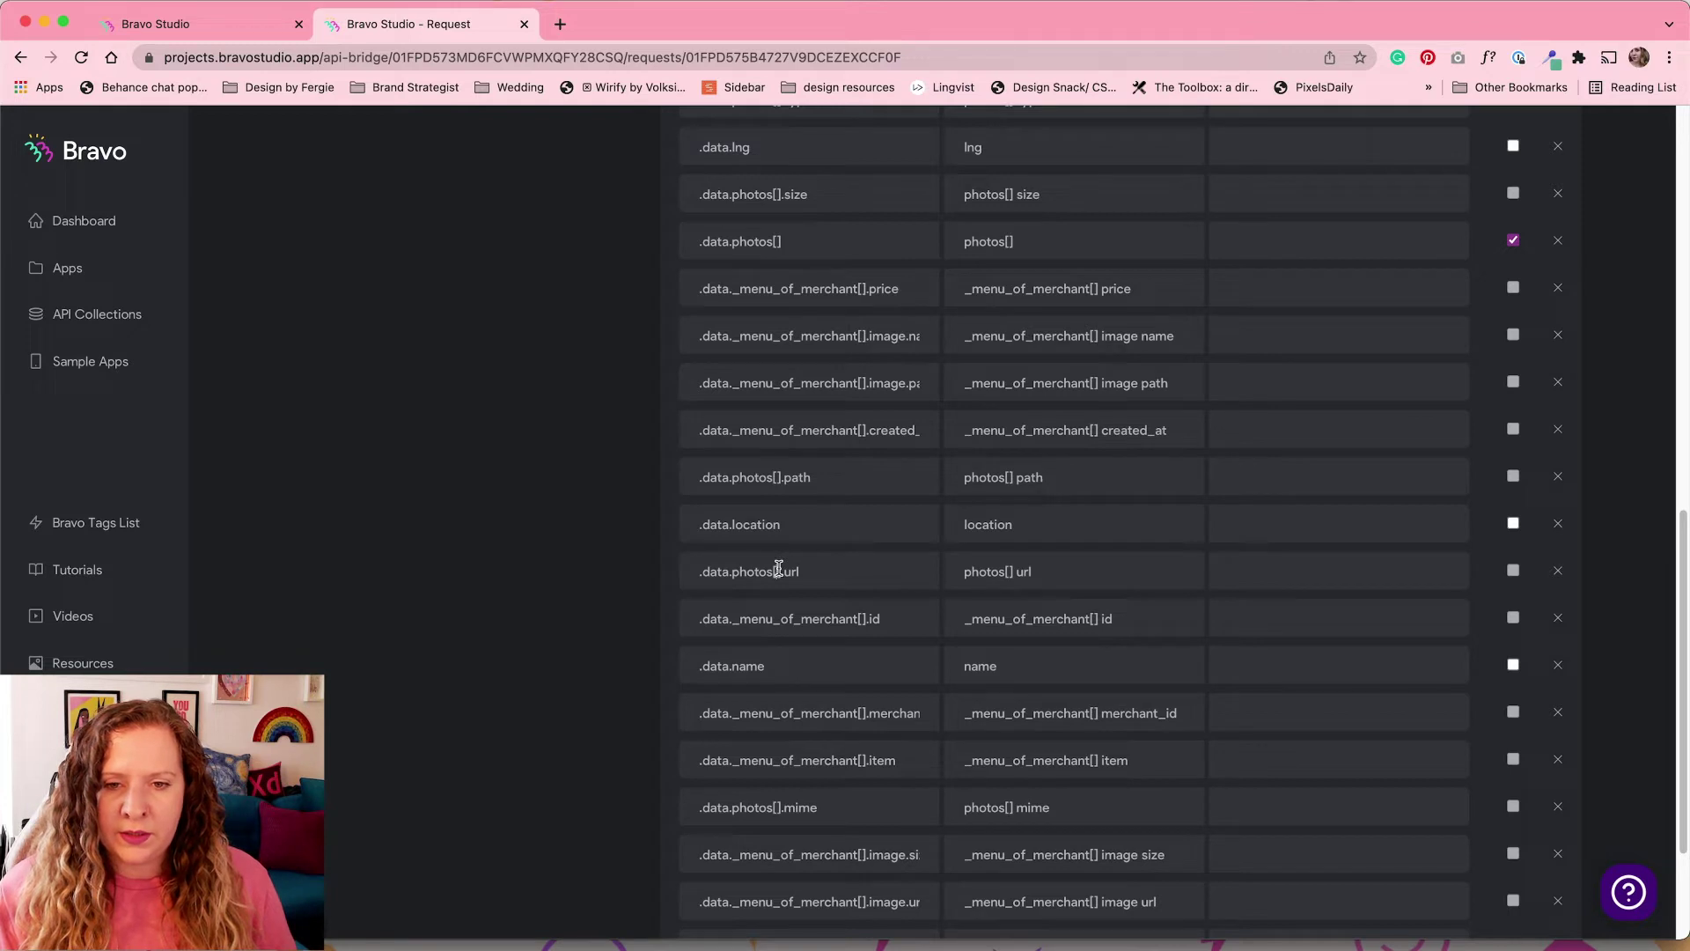
pyautogui.scroll(1, 825, 574)
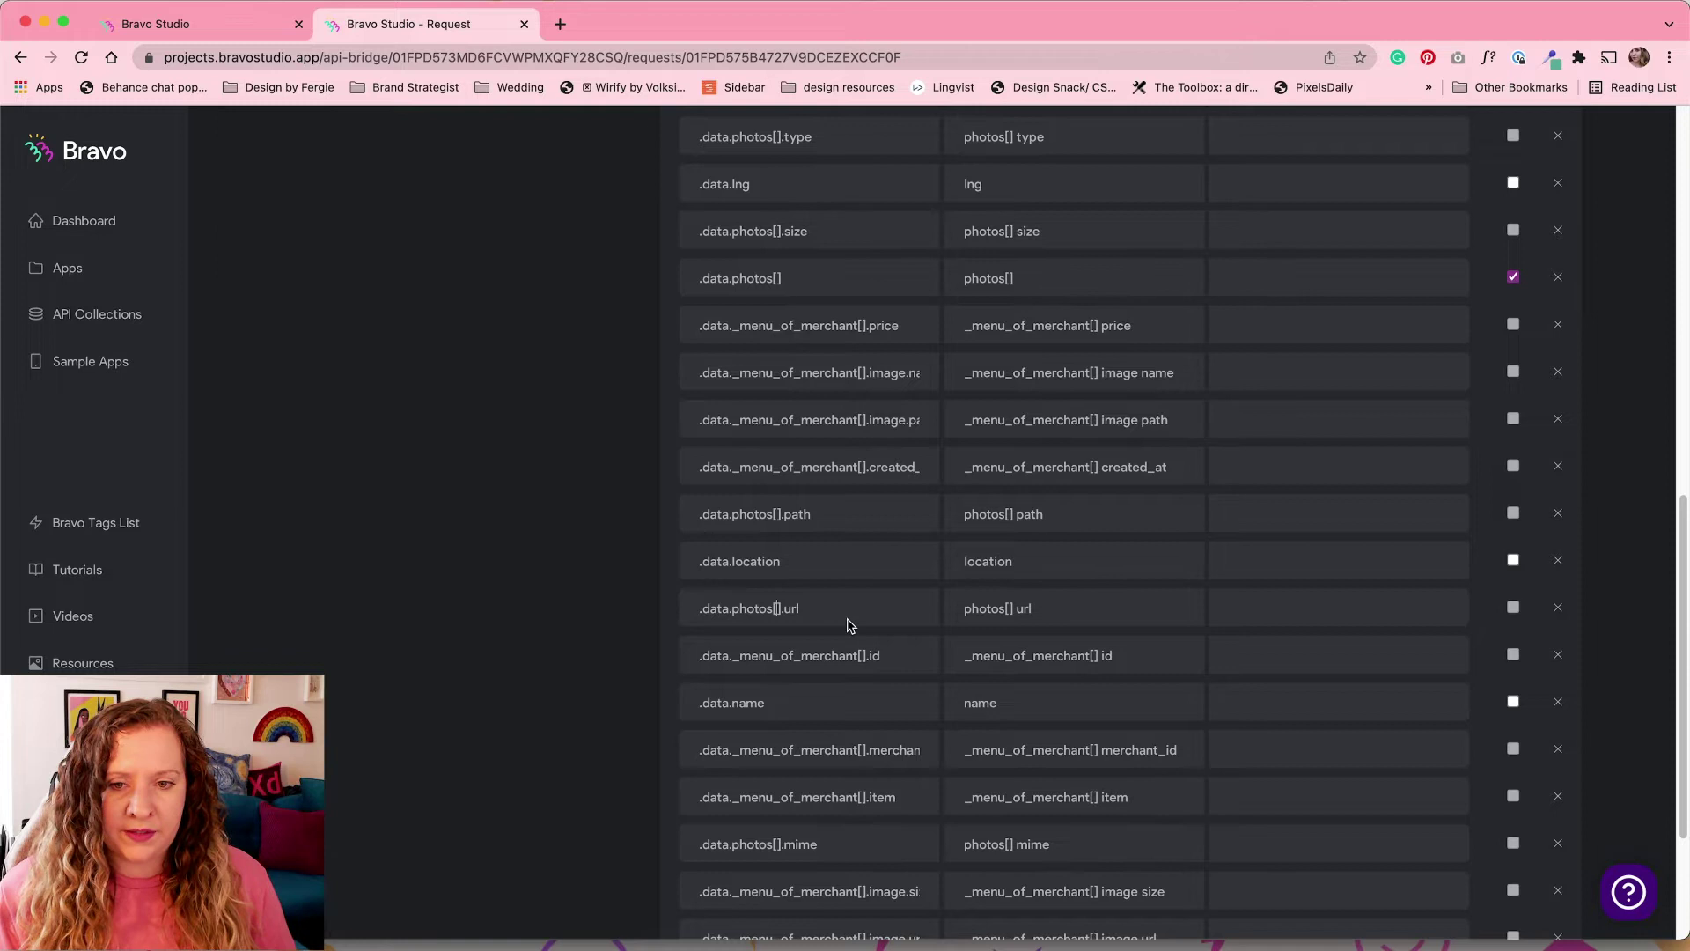
pyautogui.click(778, 608)
pyautogui.write('0')
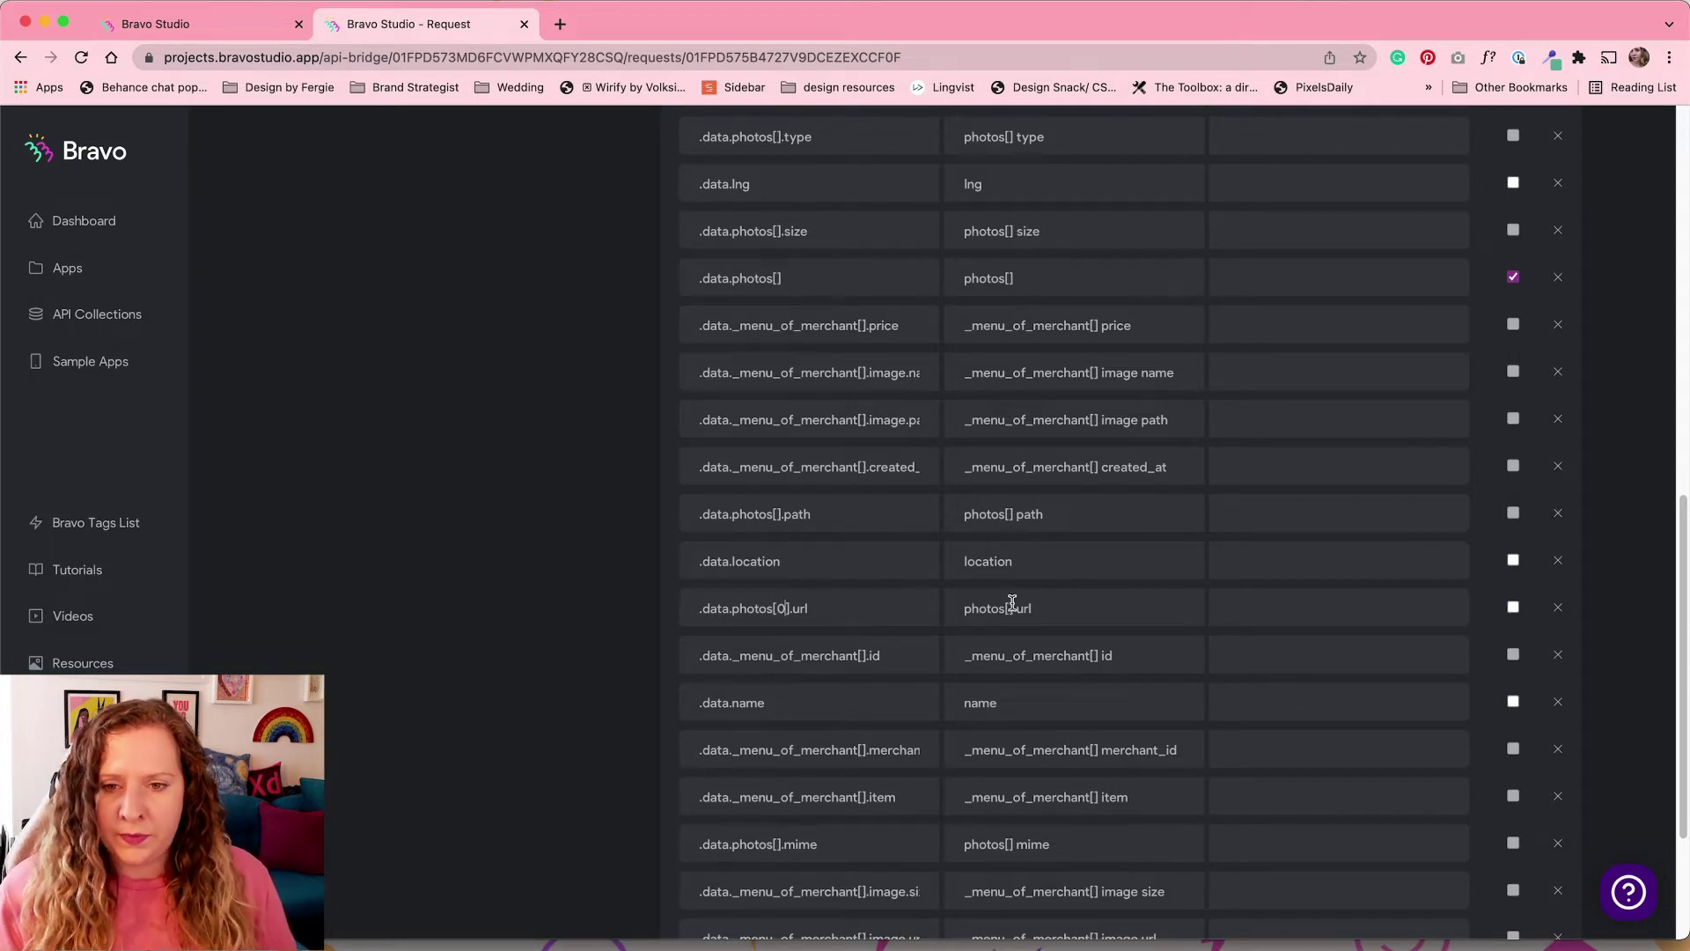
pyautogui.tripleClick(1010, 605)
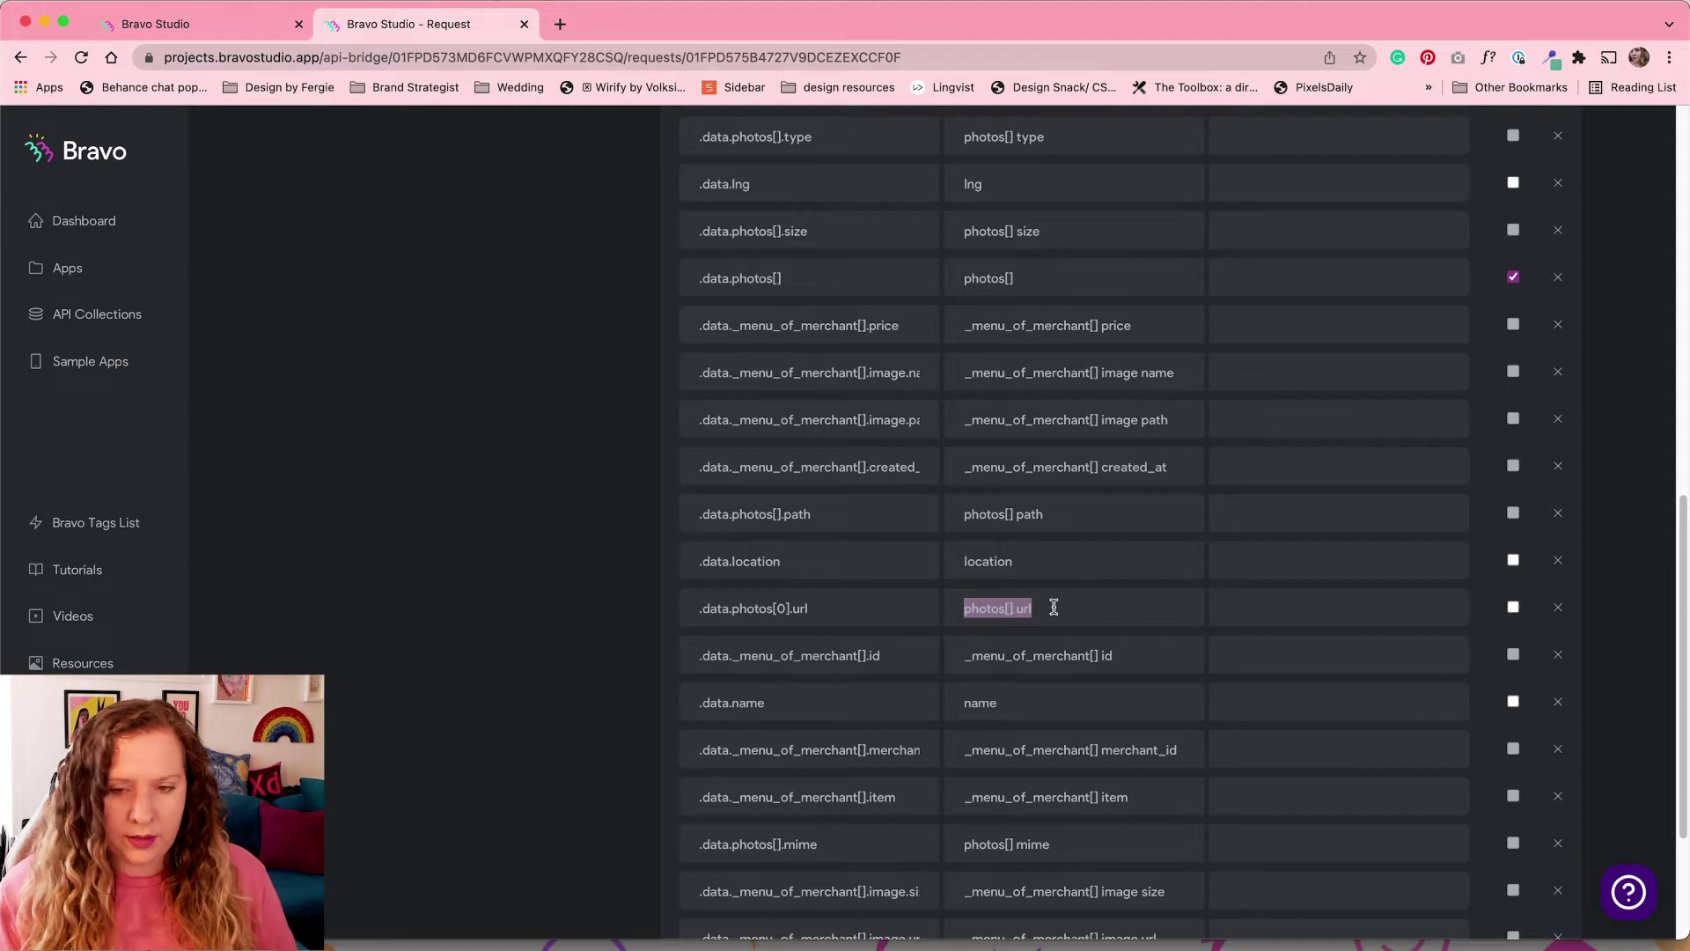
pyautogui.write('cover image')
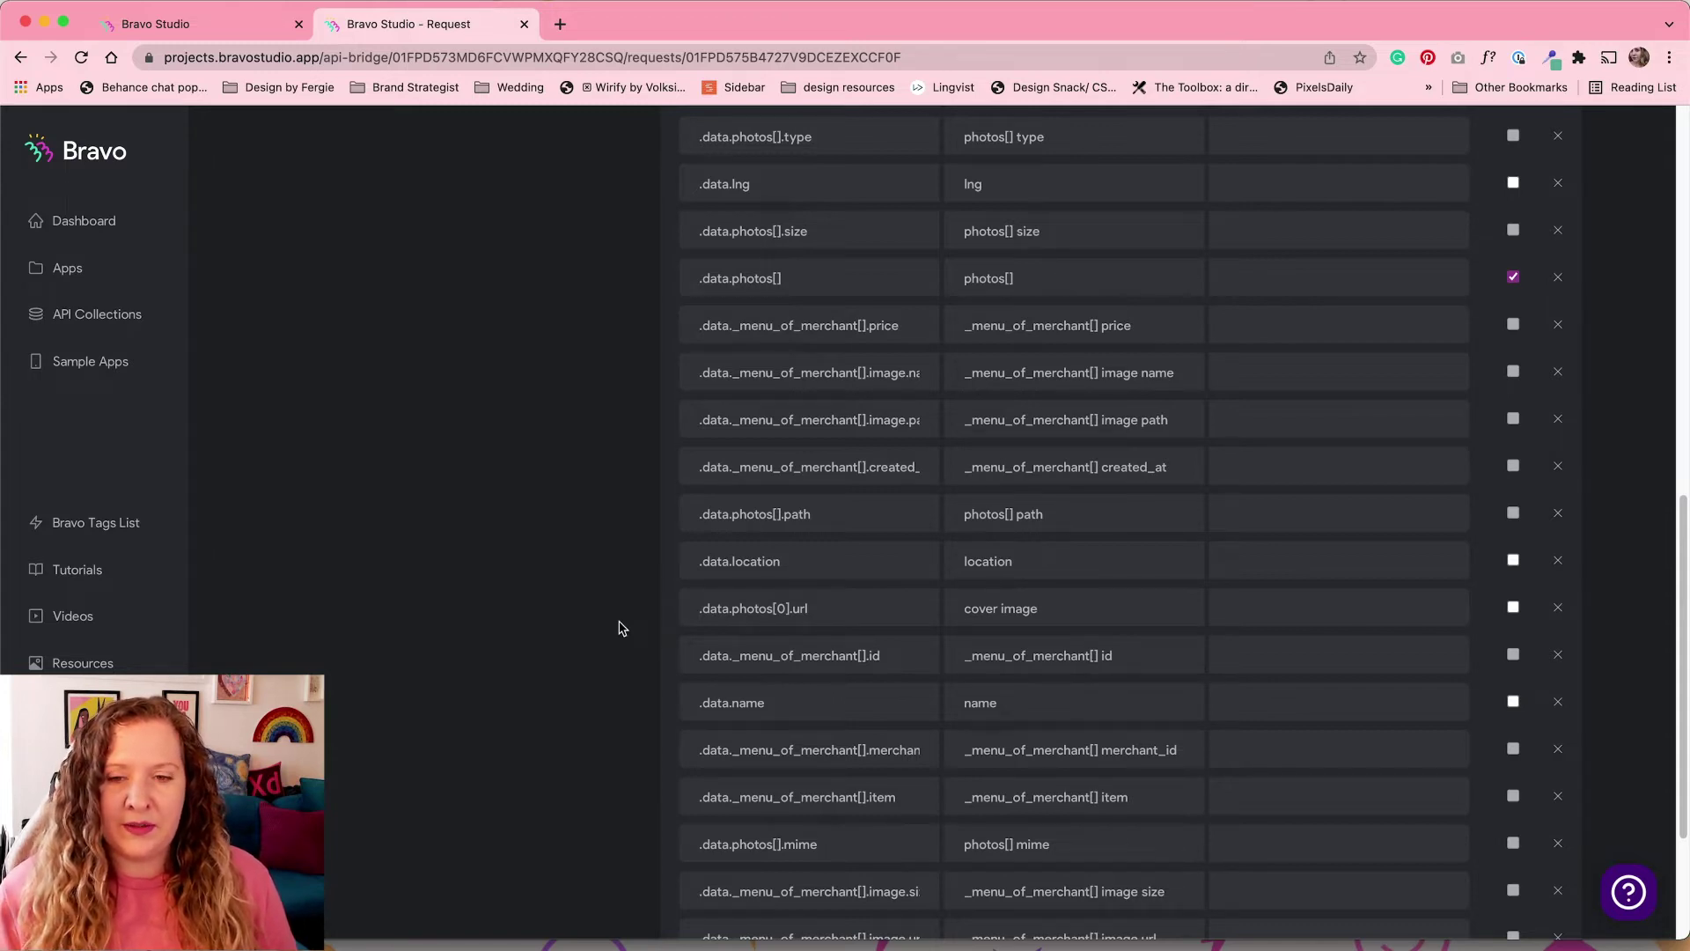
pyautogui.scroll(15, 619, 627)
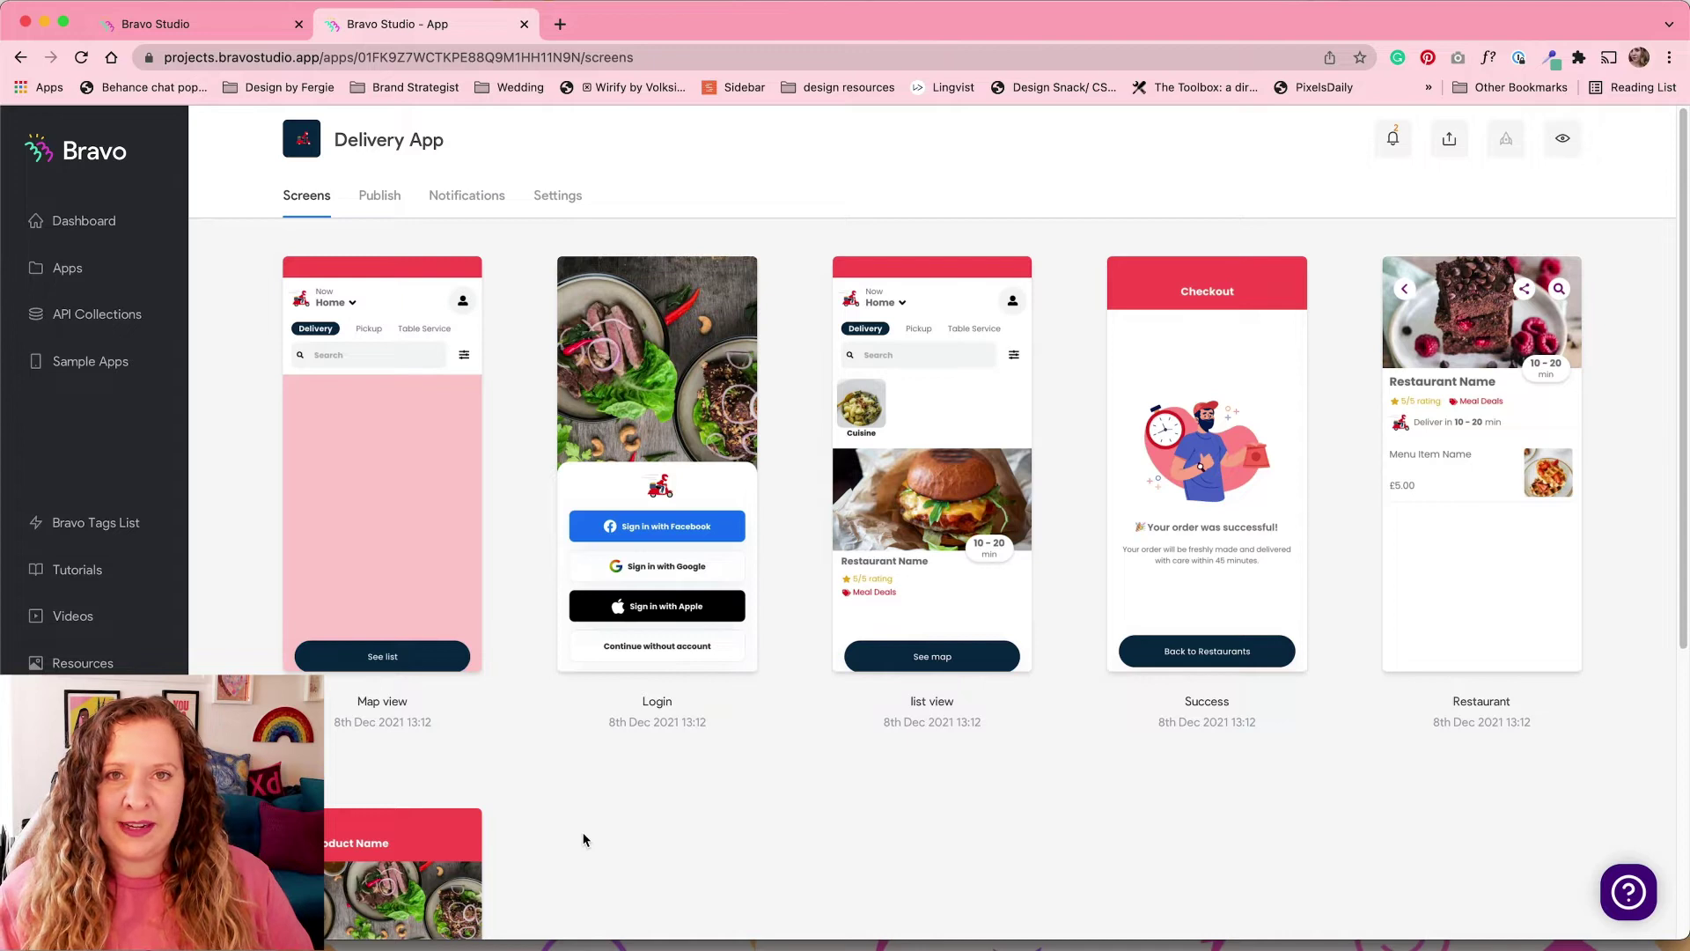
# Step: Bind the Map view's Map Marker to data[], using lng, lat and name for longitude, latitude, label
pyautogui.click(400, 478)
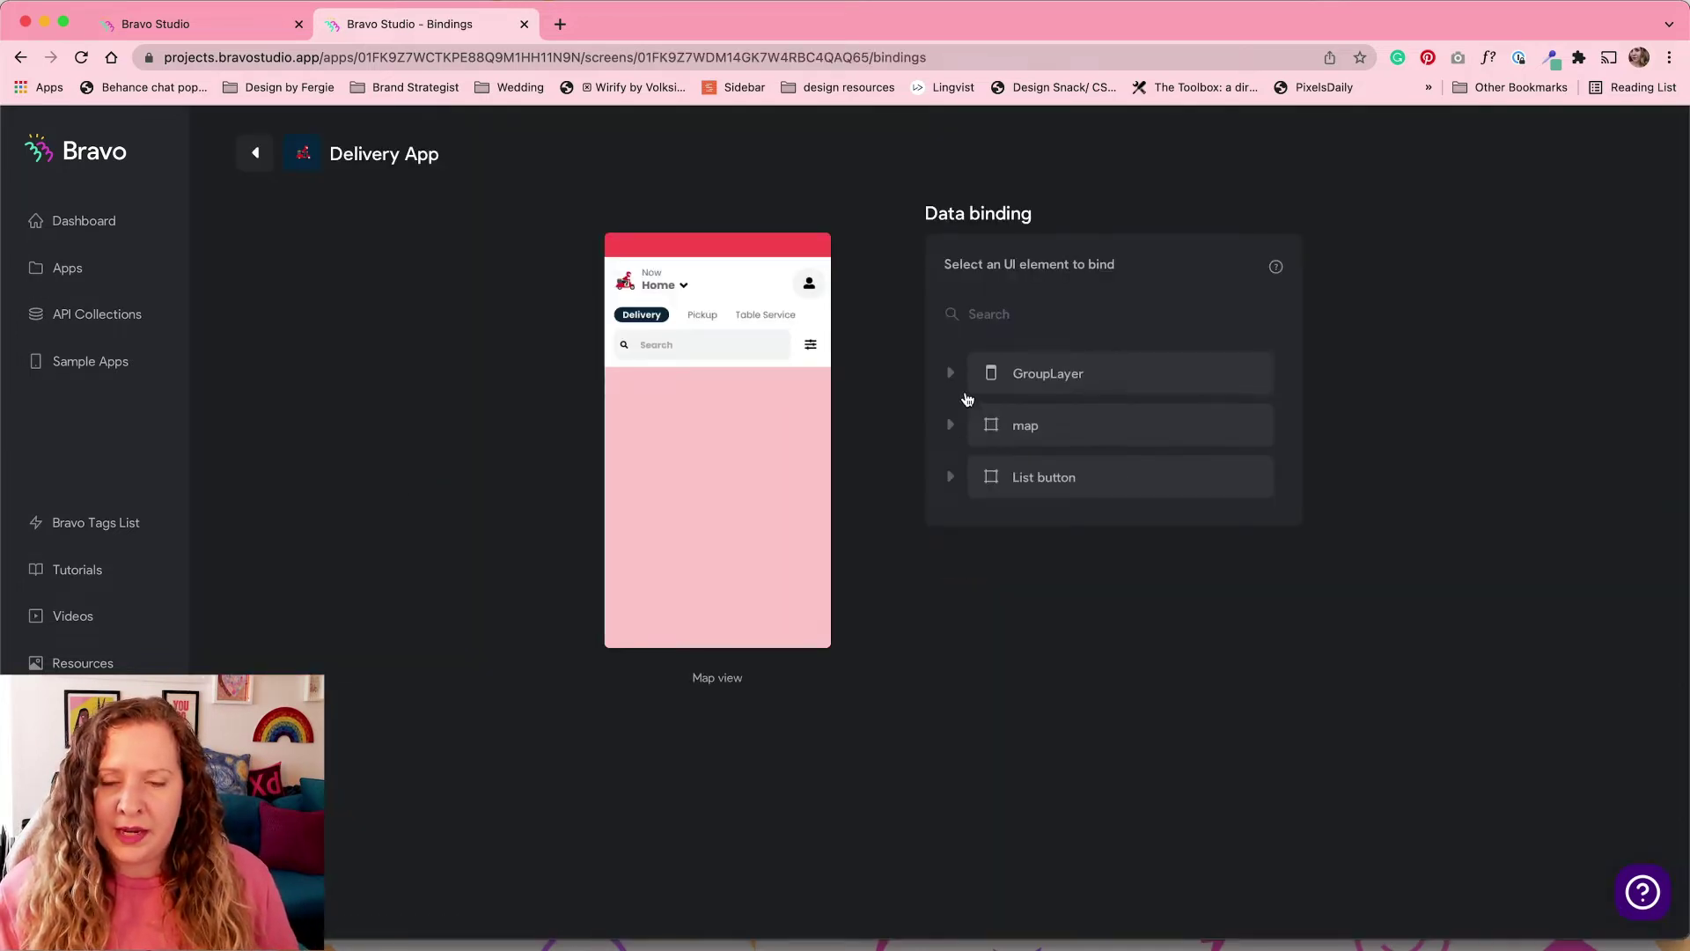
pyautogui.click(952, 430)
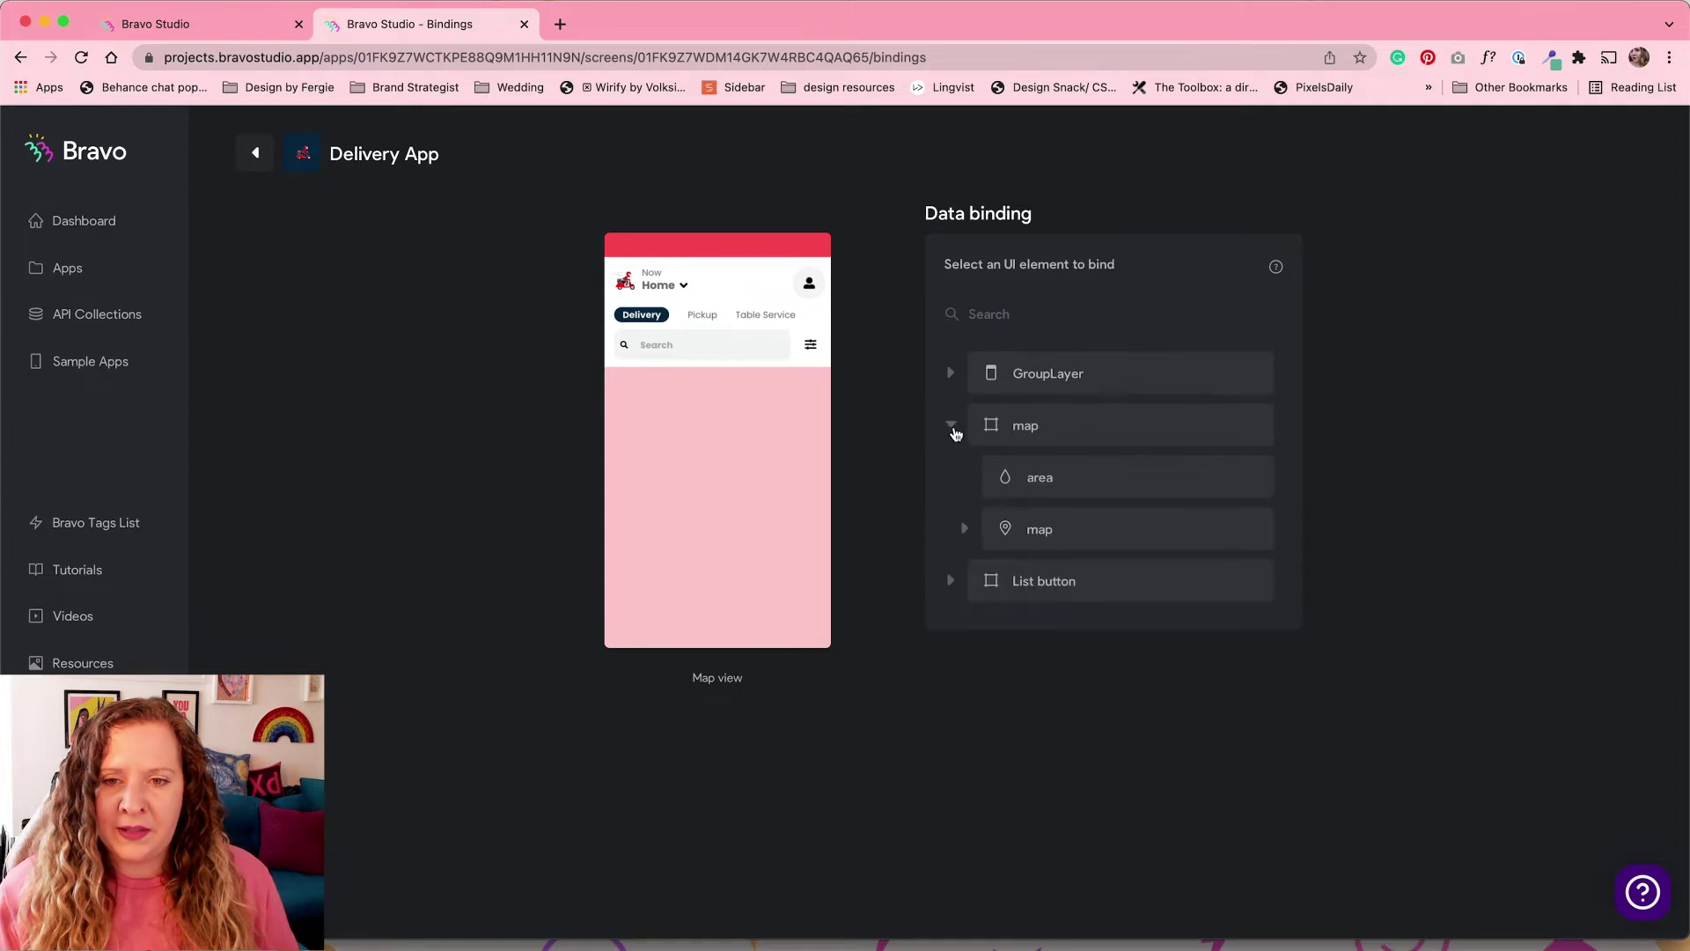
pyautogui.click(964, 530)
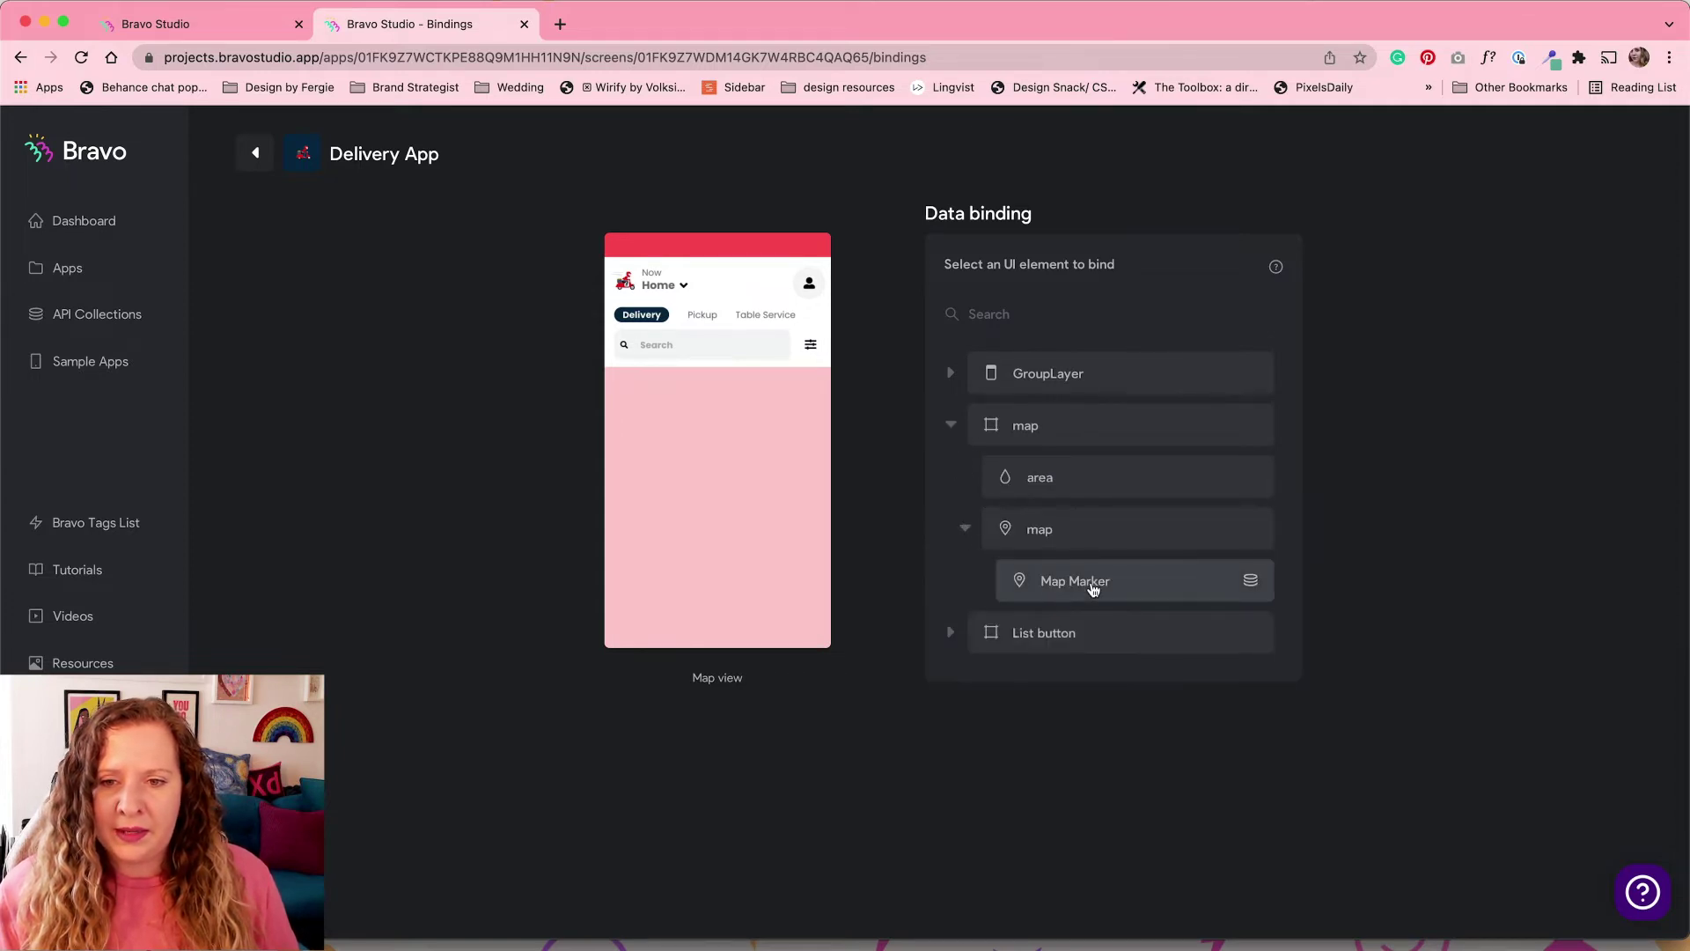
pyautogui.click(1147, 588)
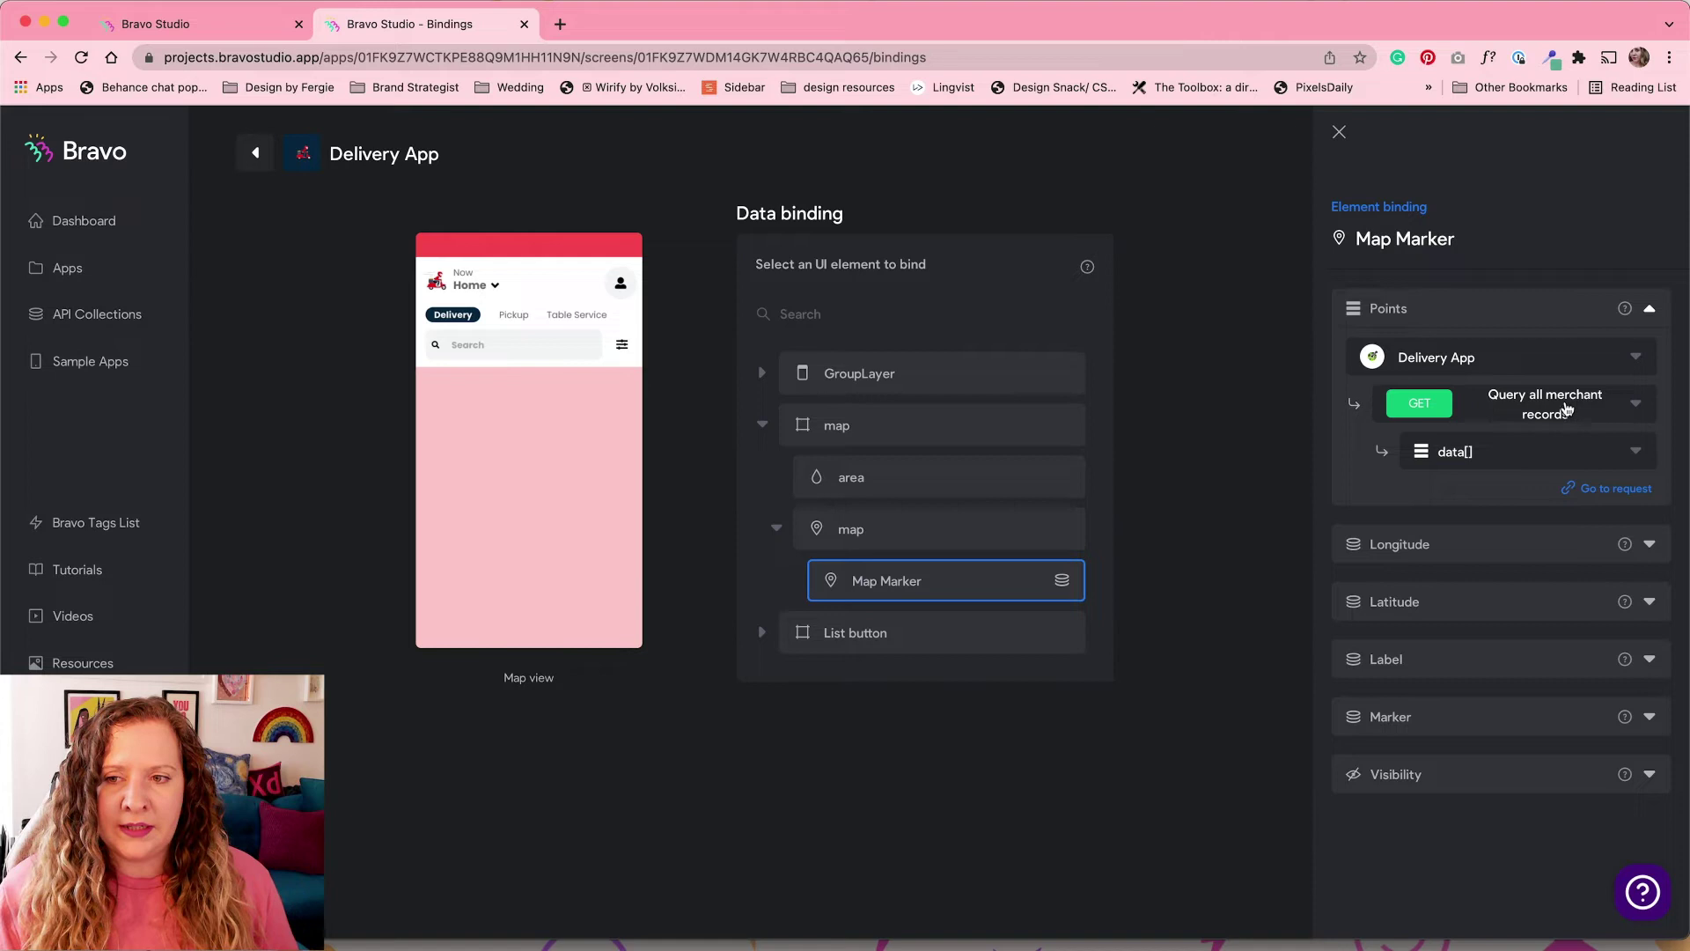
pyautogui.click(1560, 451)
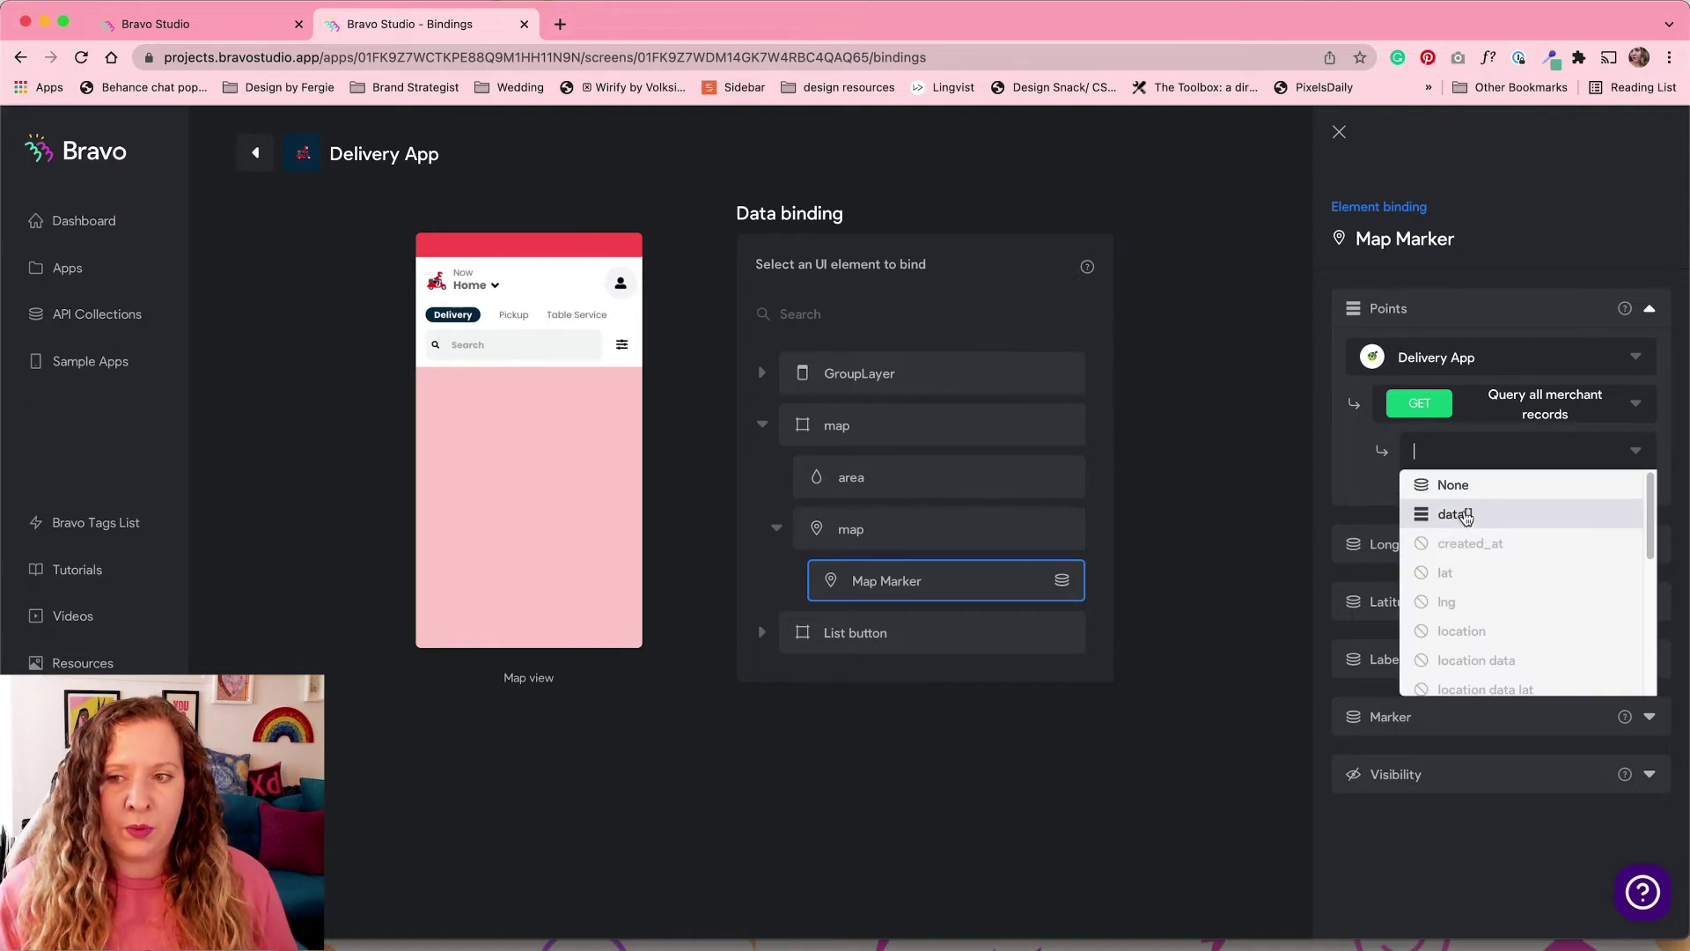
pyautogui.click(1465, 516)
pyautogui.click(1651, 368)
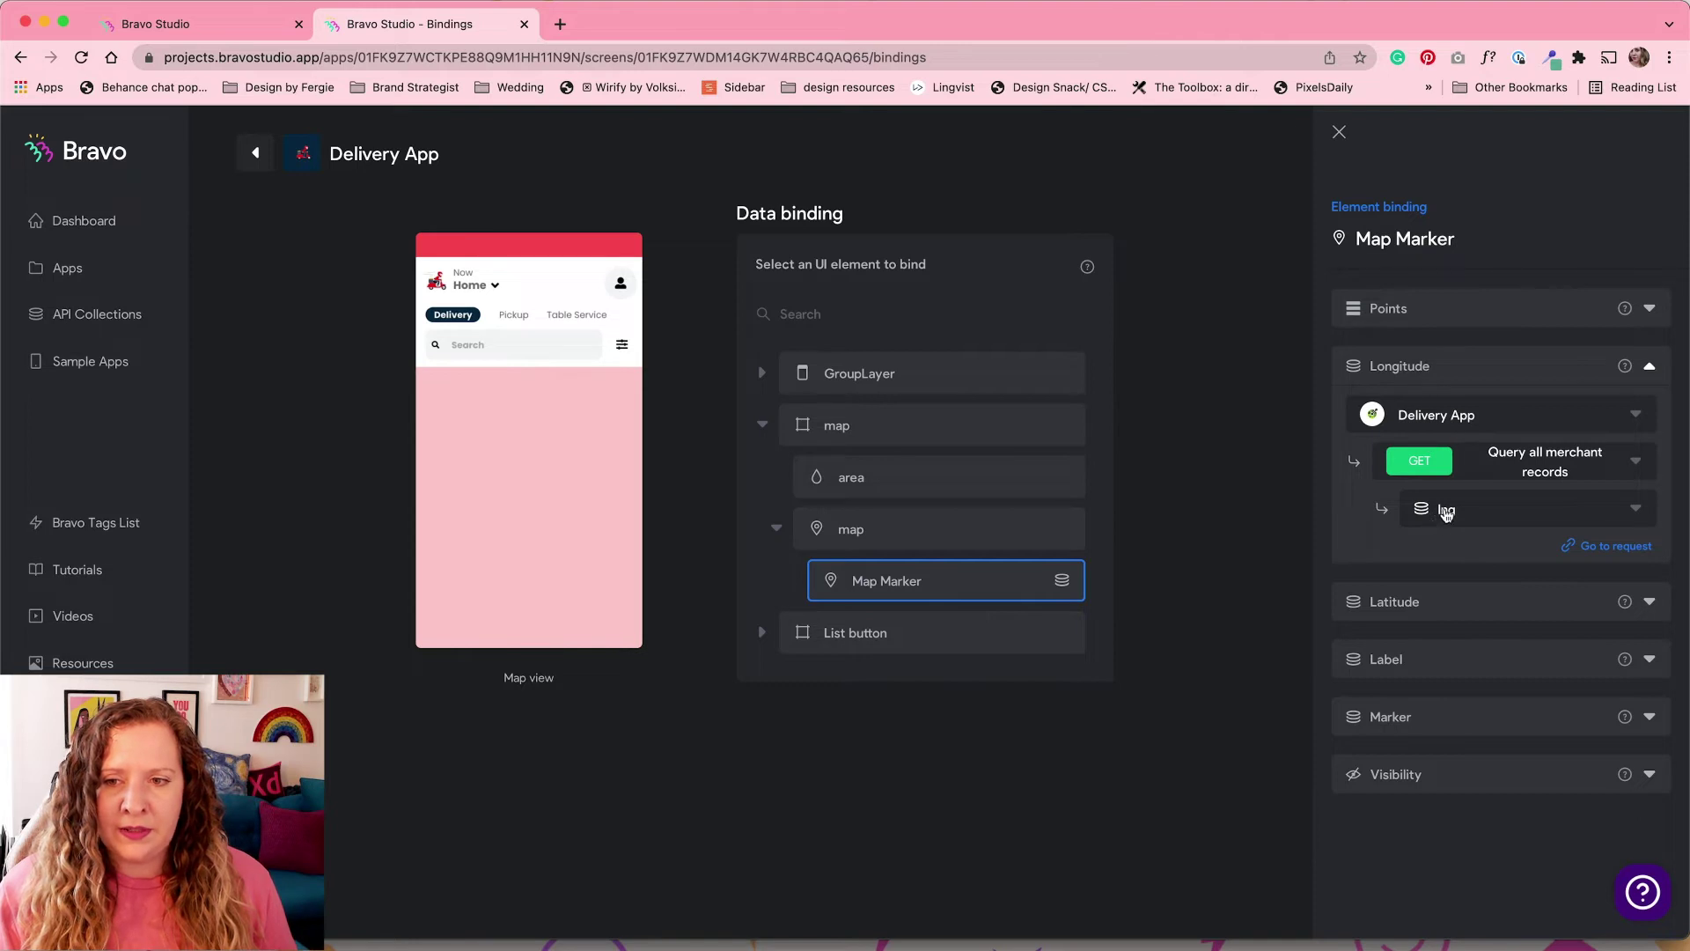
pyautogui.click(1593, 601)
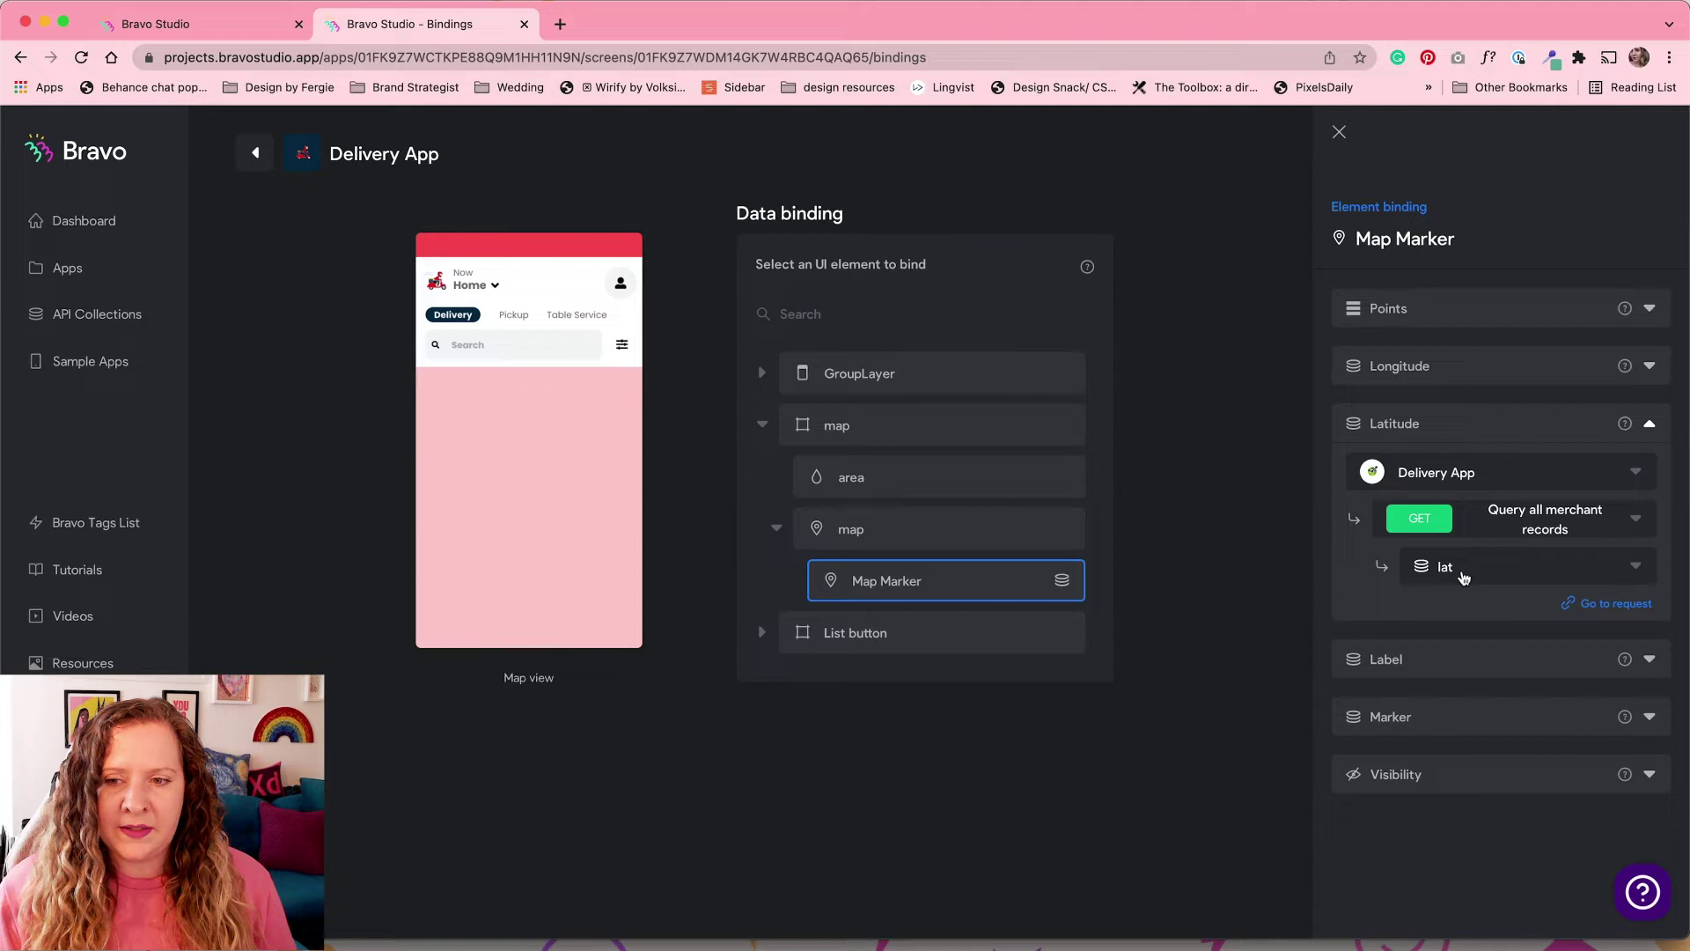
pyautogui.click(1648, 660)
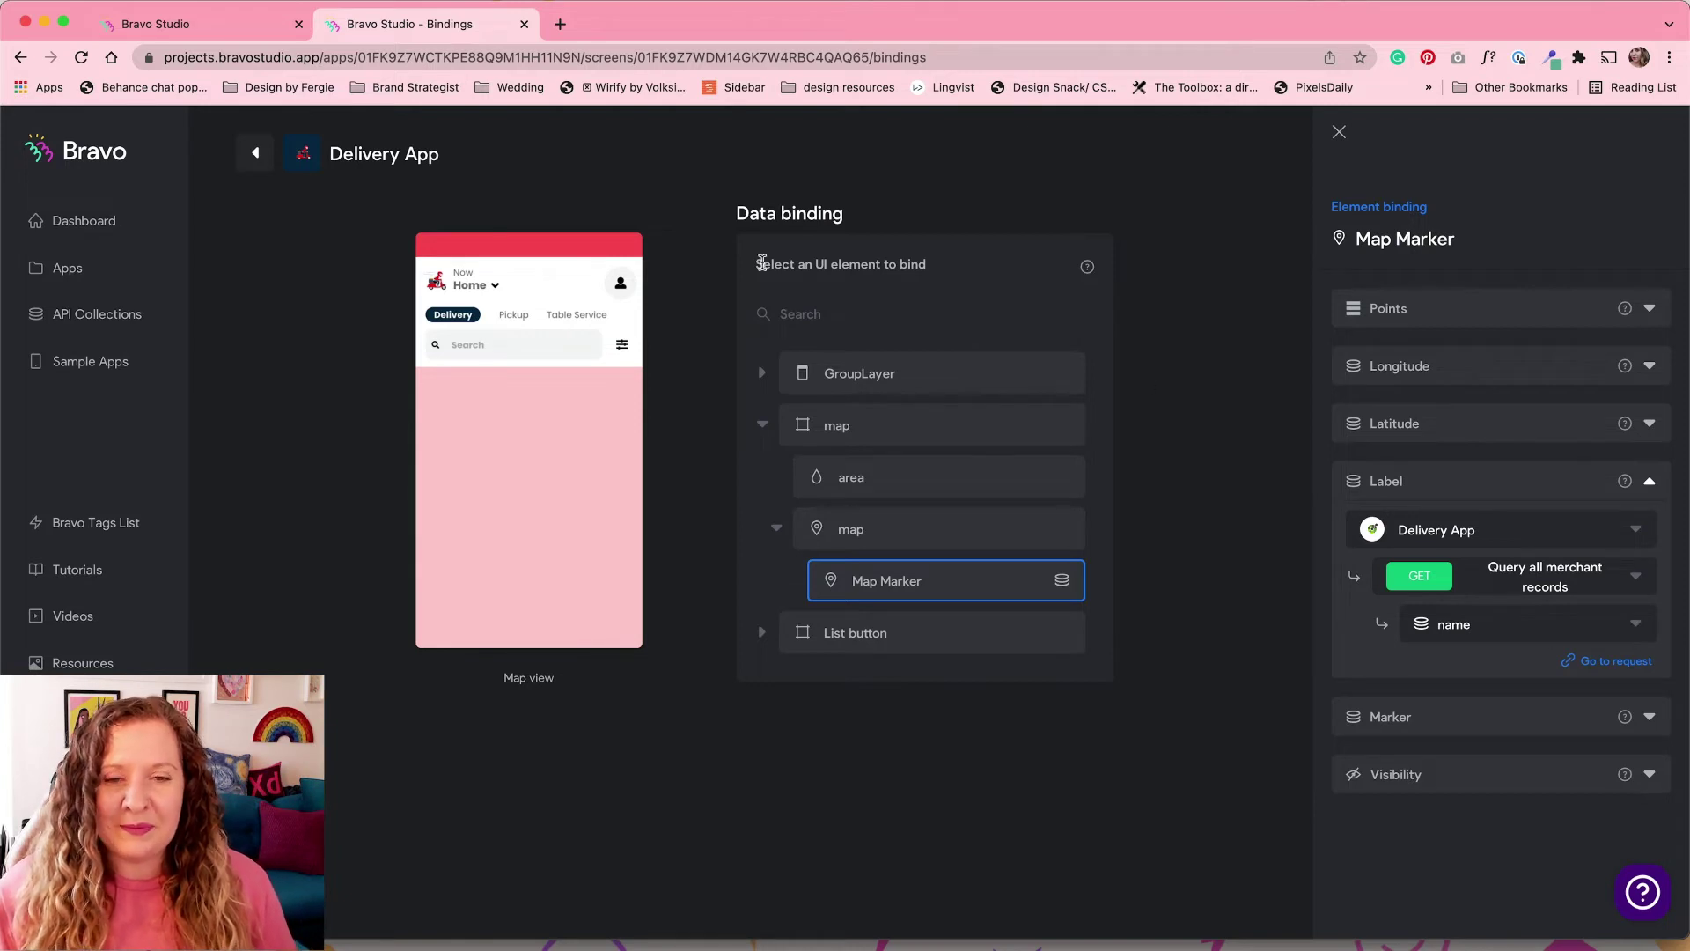
pyautogui.click(261, 157)
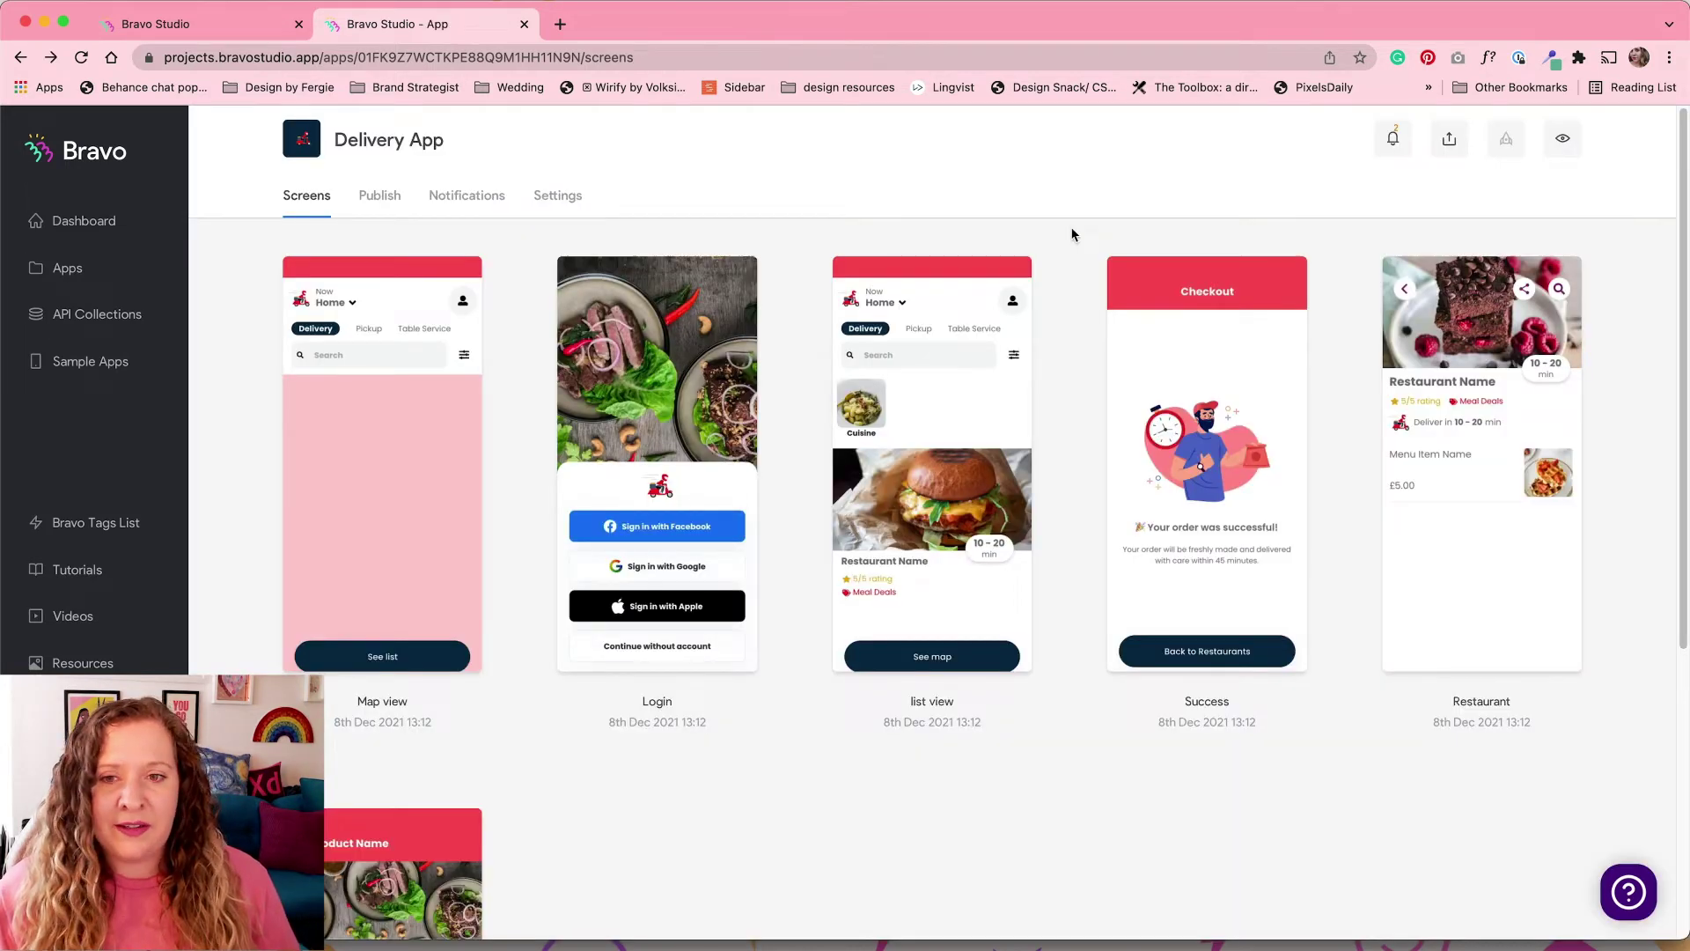
# Step: Bind the list view's Restaurant container to data[] from Query all merchant records
pyautogui.click(951, 407)
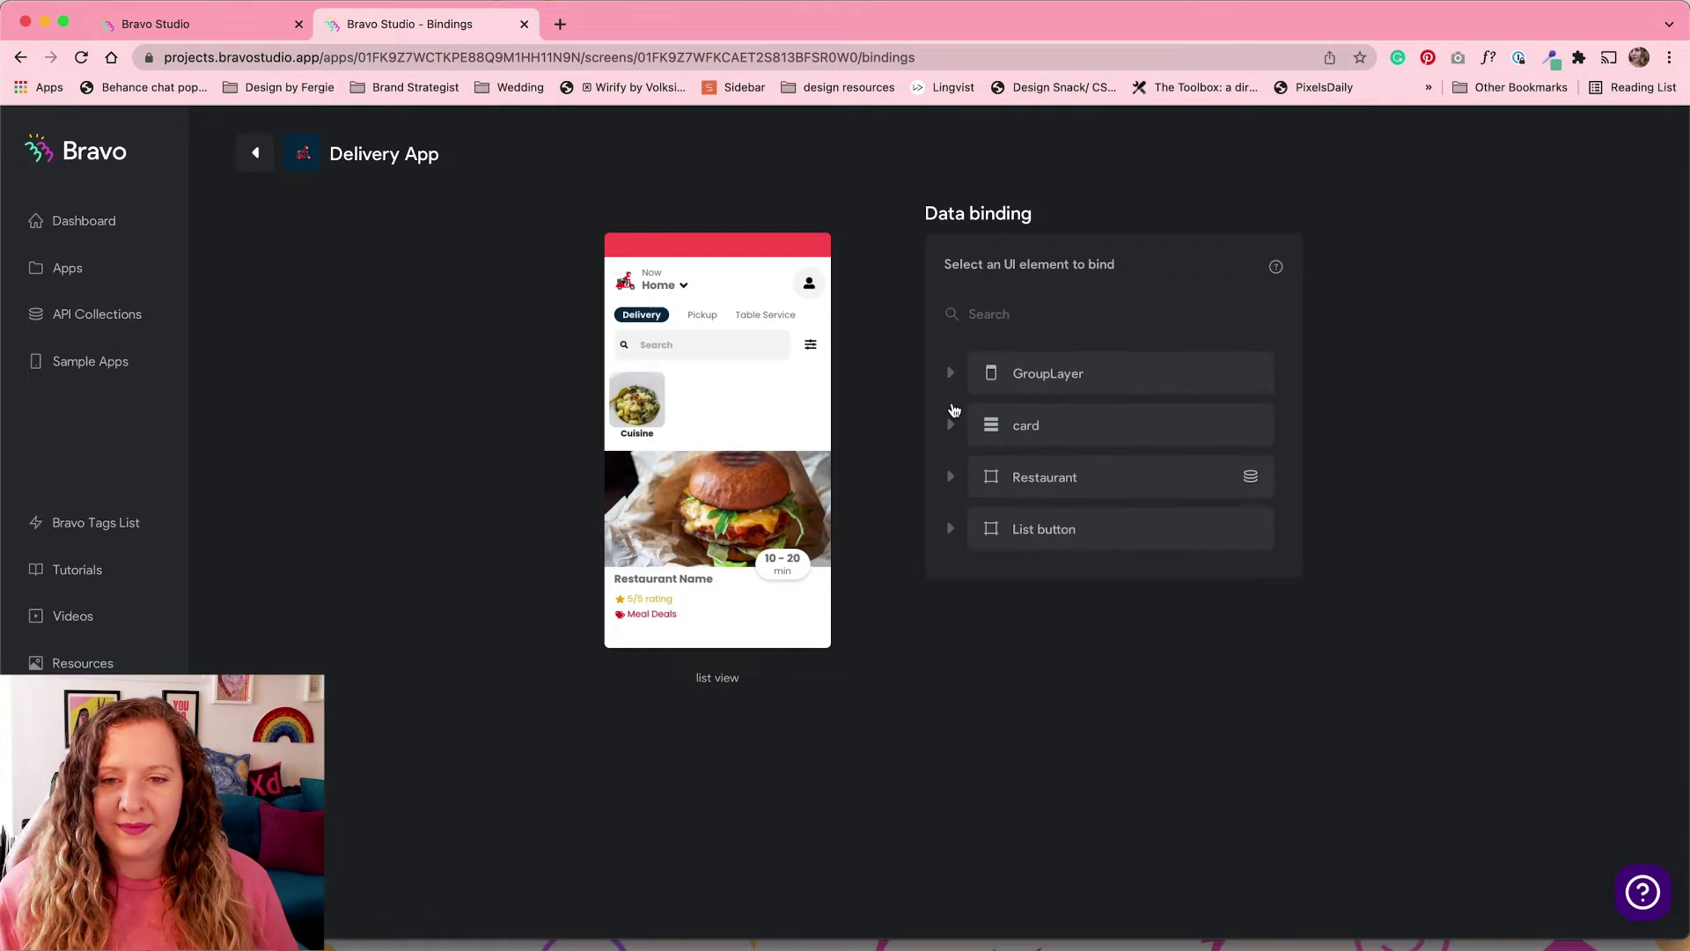
pyautogui.click(1106, 479)
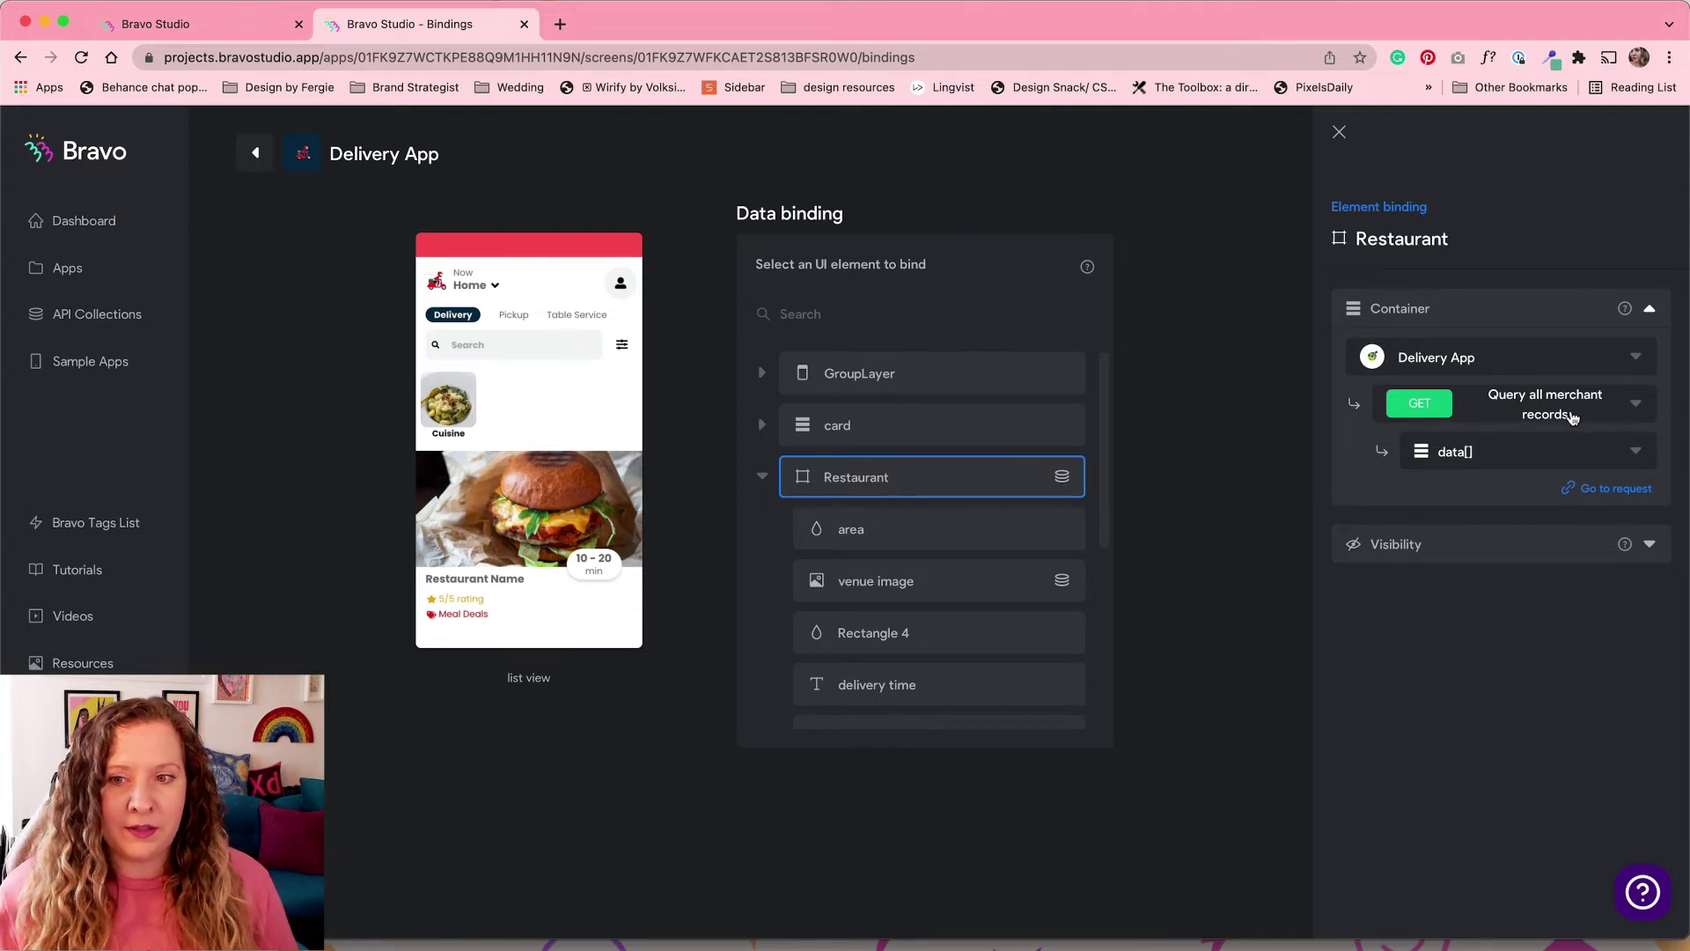
pyautogui.click(1576, 447)
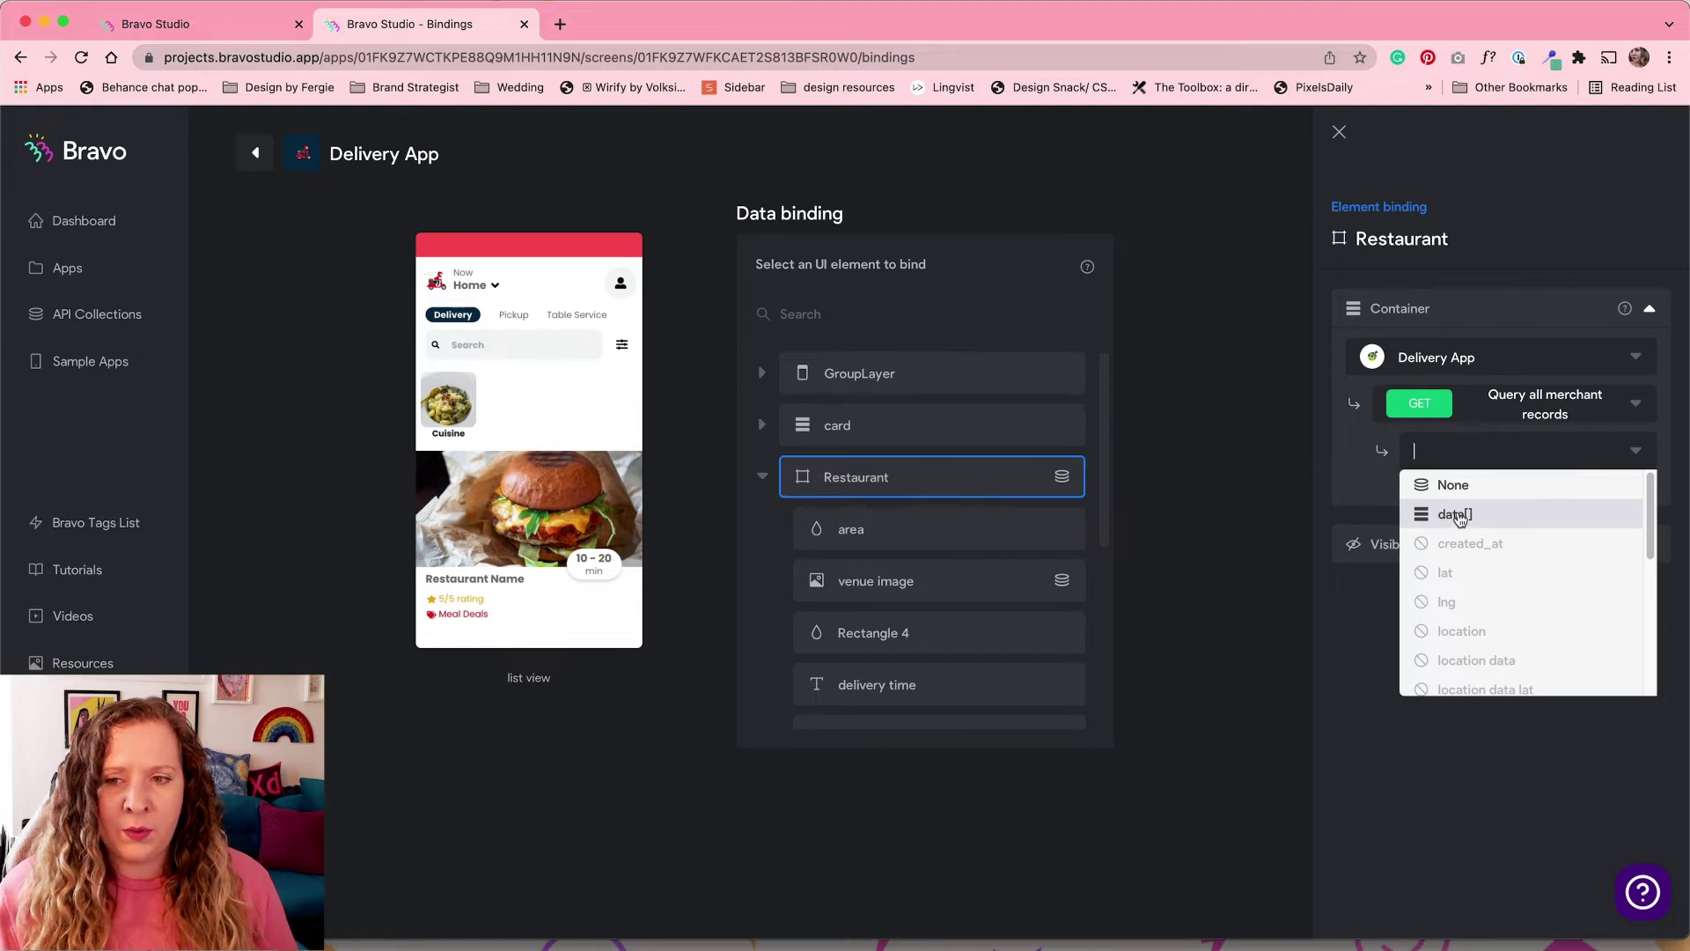
pyautogui.click(1458, 516)
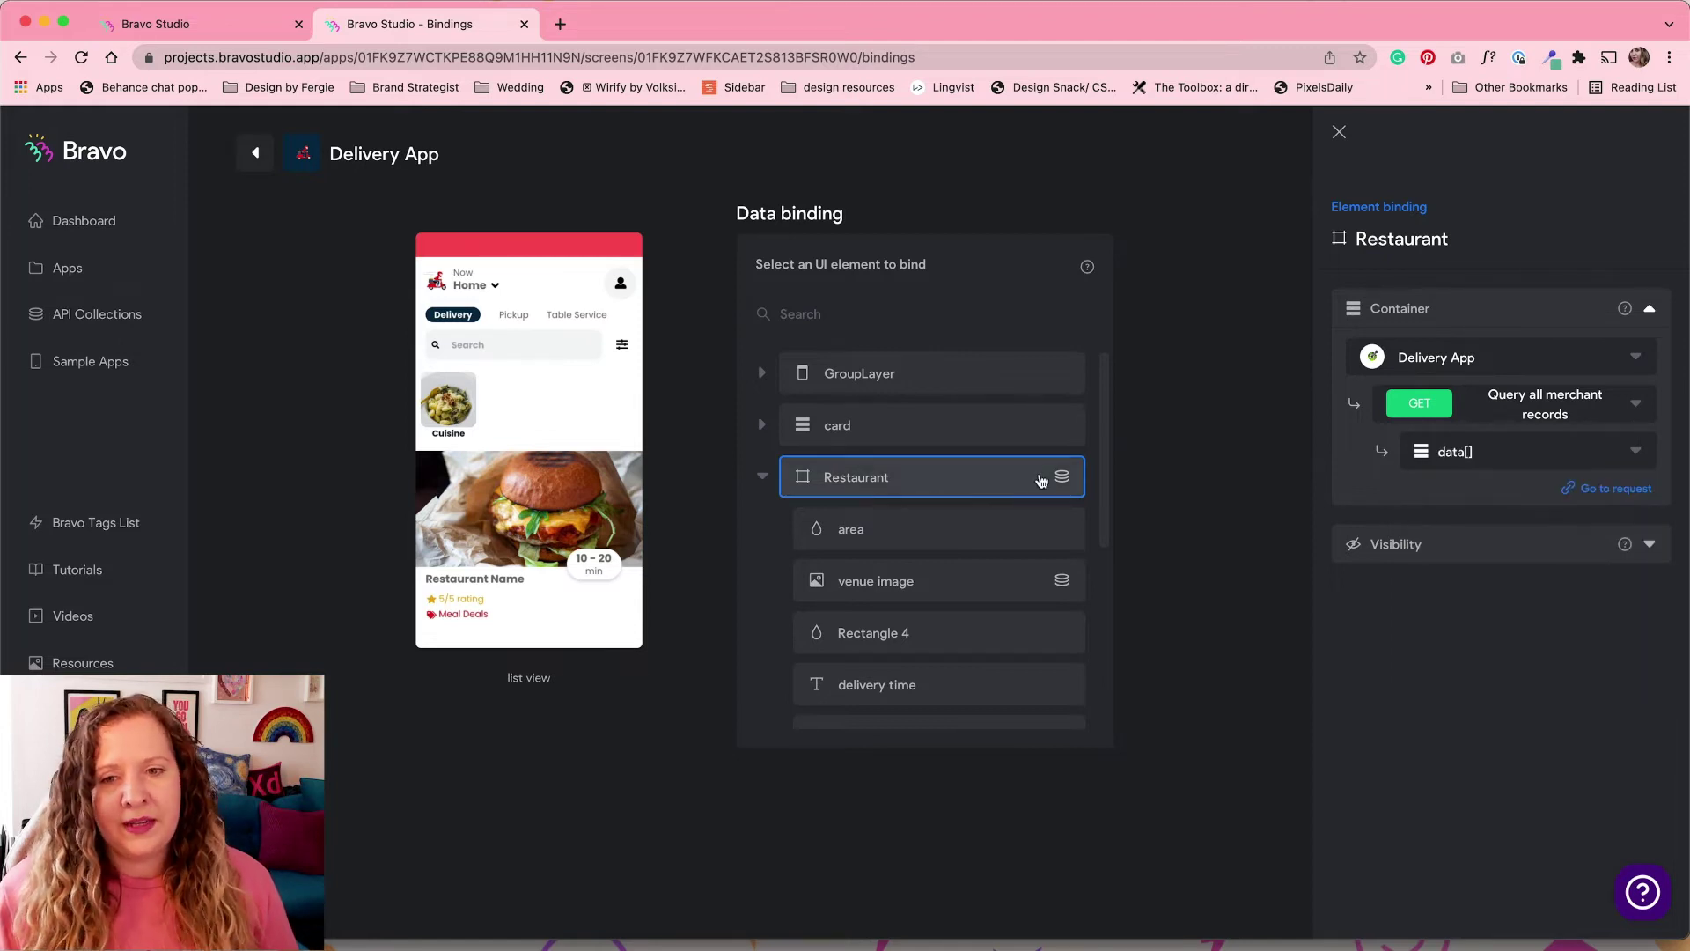
pyautogui.moveTo(1106, 452); pyautogui.dragTo(1106, 539)
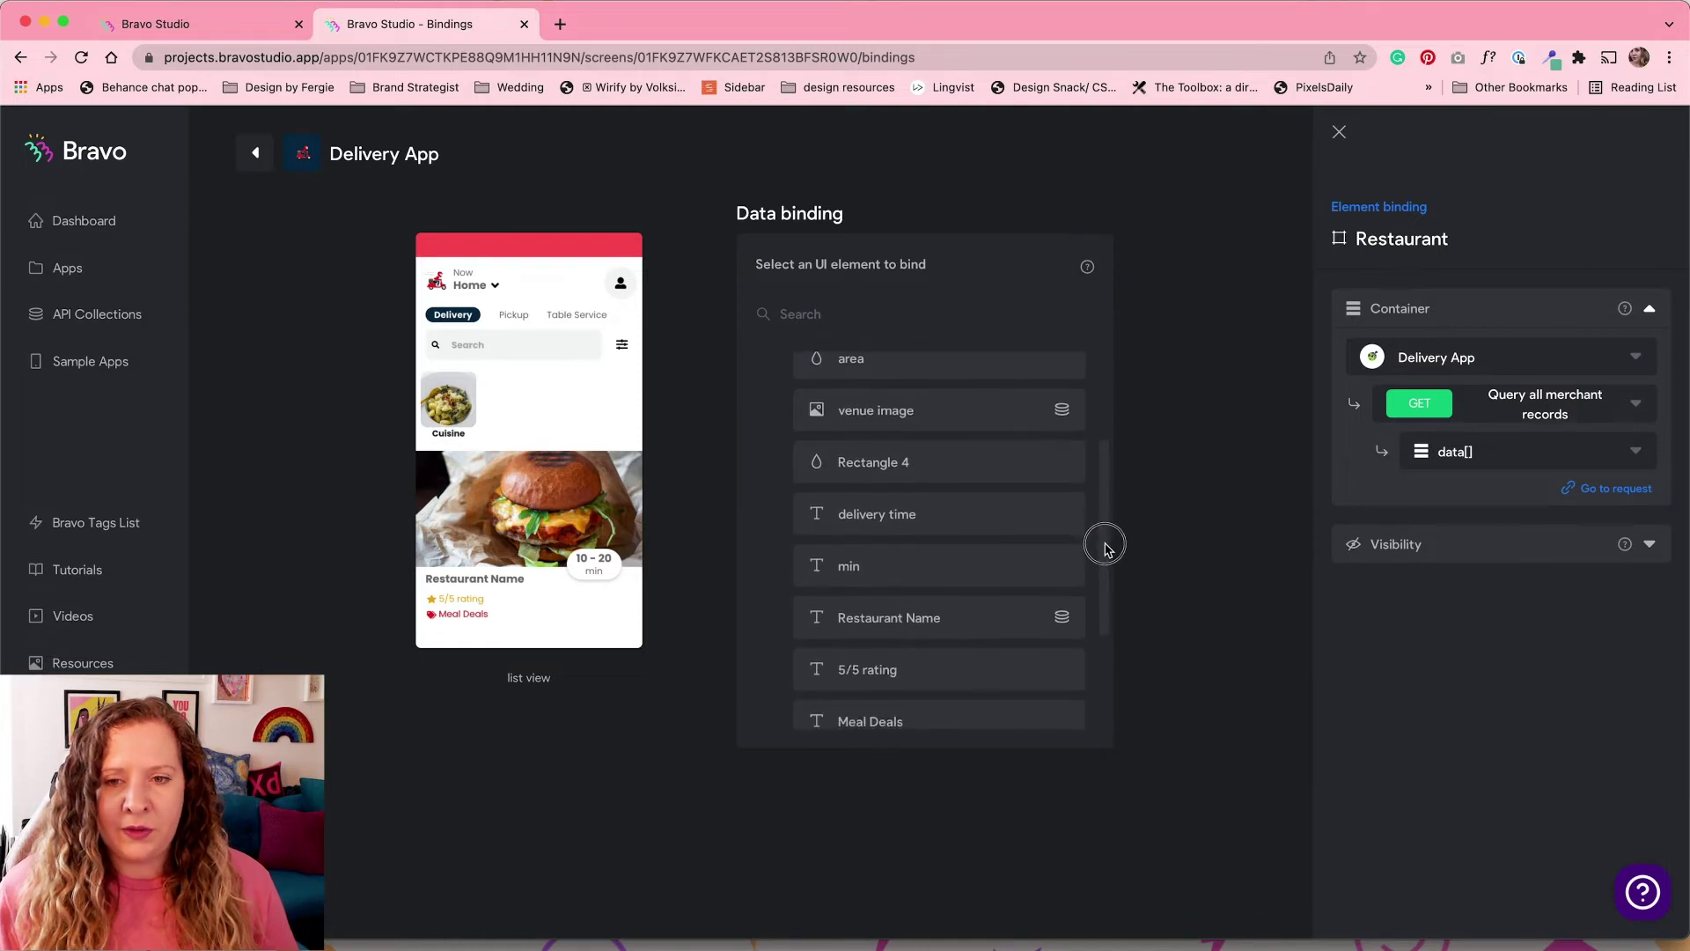
# Step: Verify venue image uses photos[] url and Restaurant Name uses name, then inspect card
pyautogui.click(906, 410)
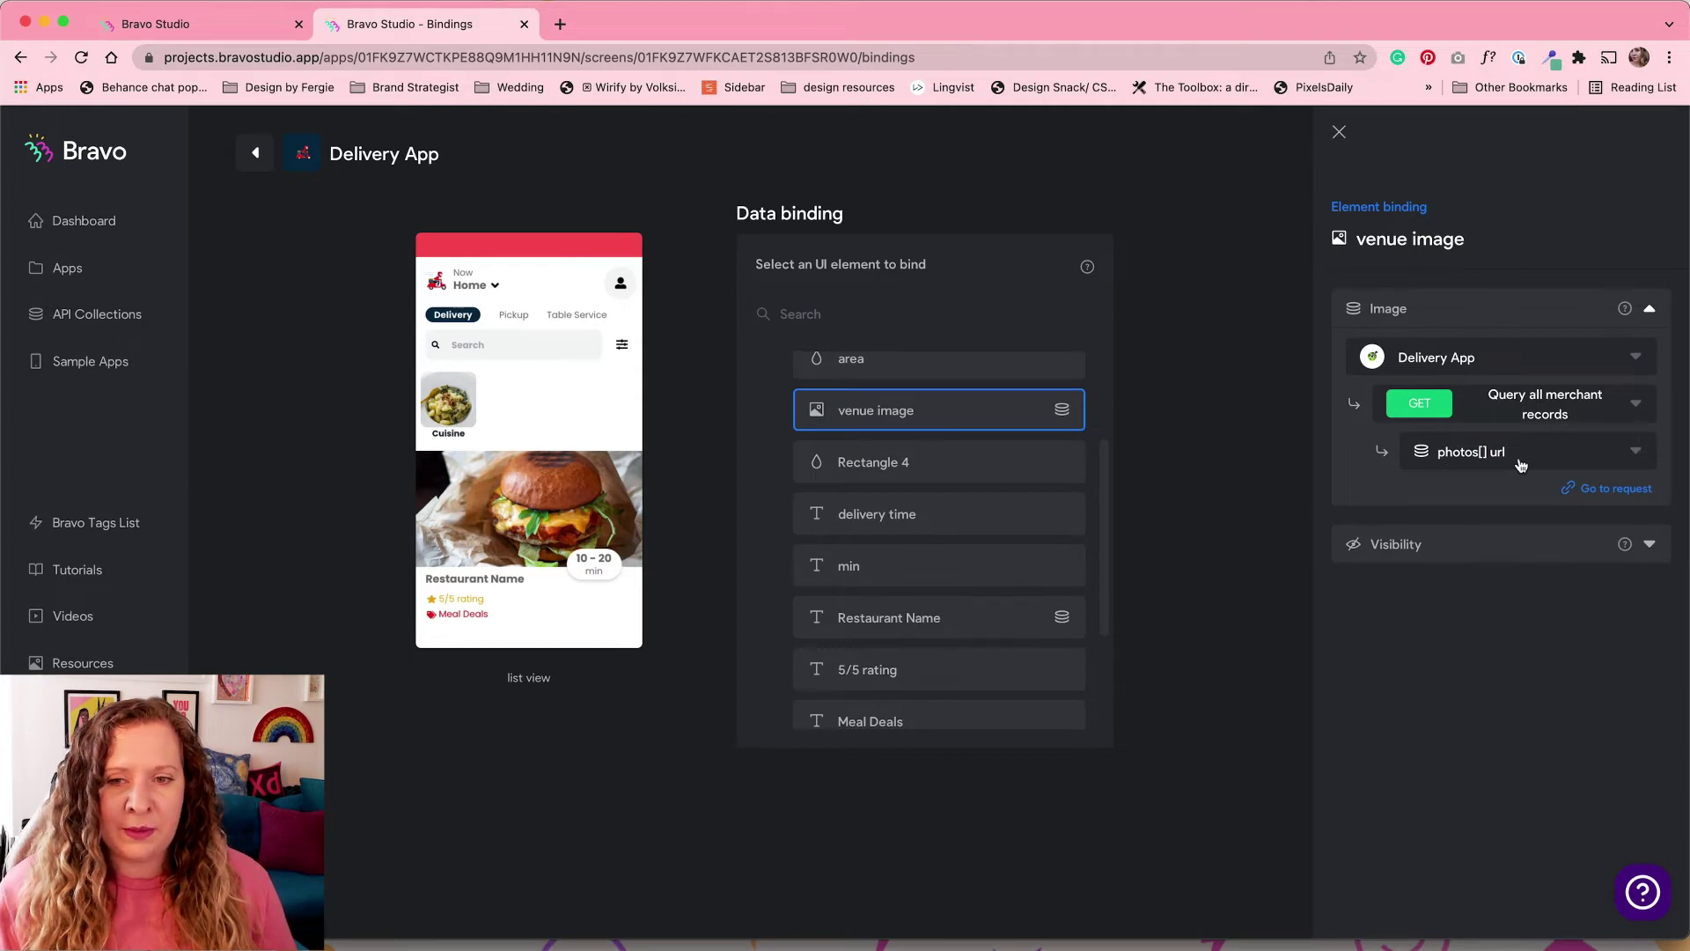
pyautogui.click(950, 614)
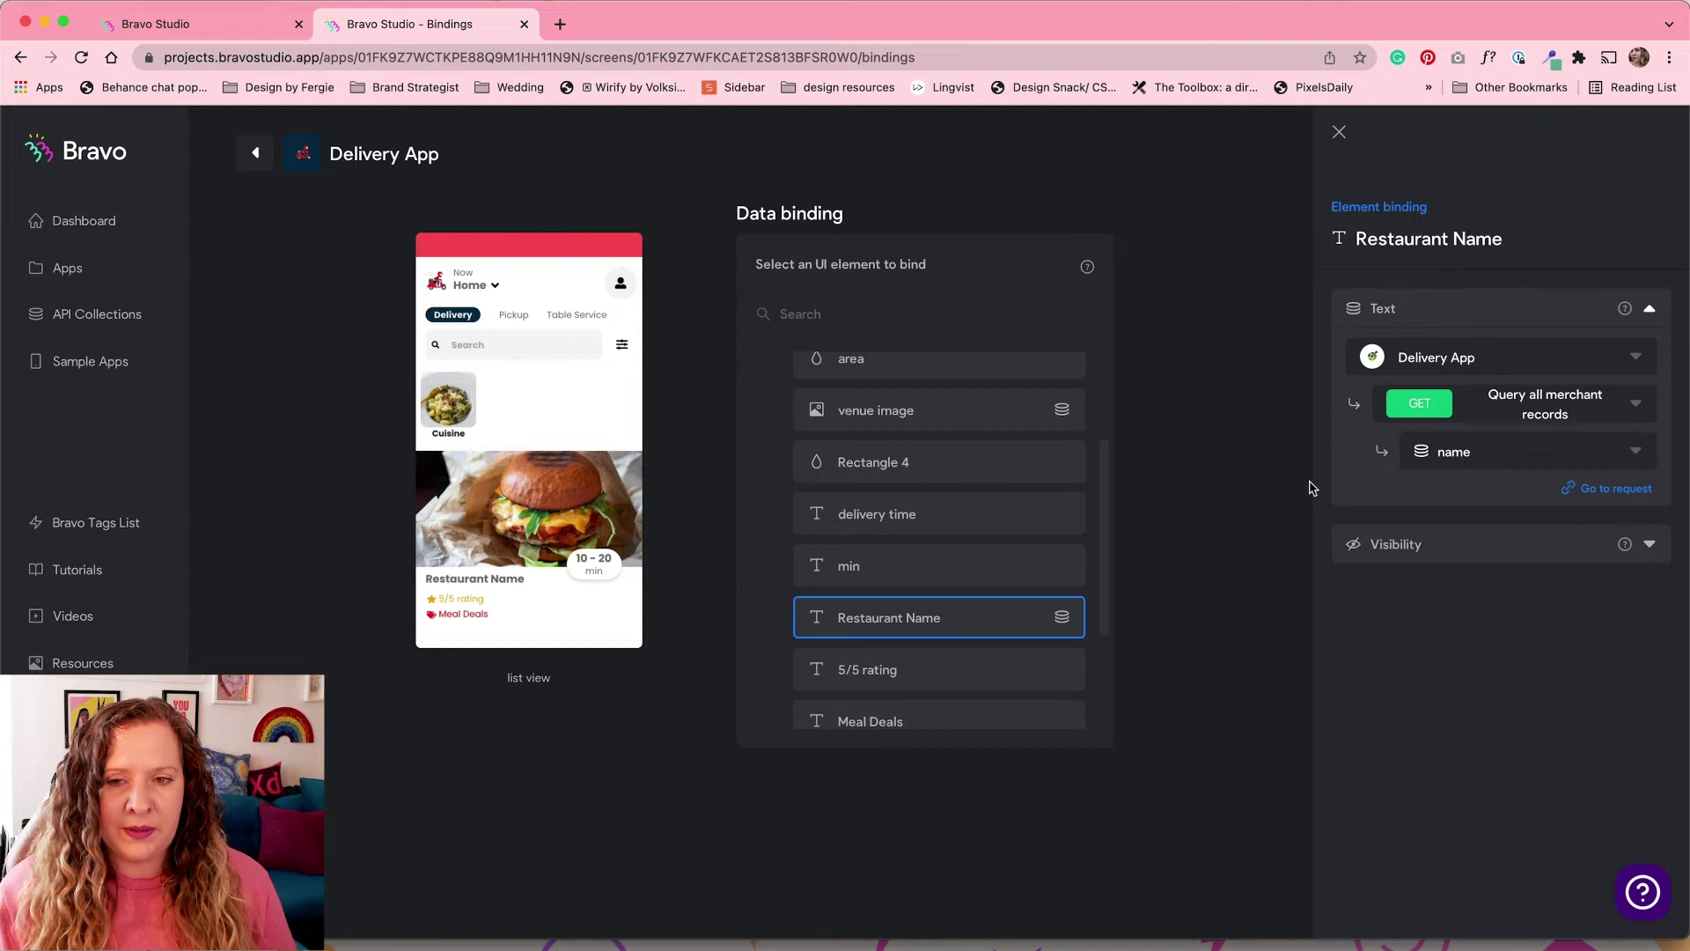
pyautogui.scroll(-1, 1035, 620)
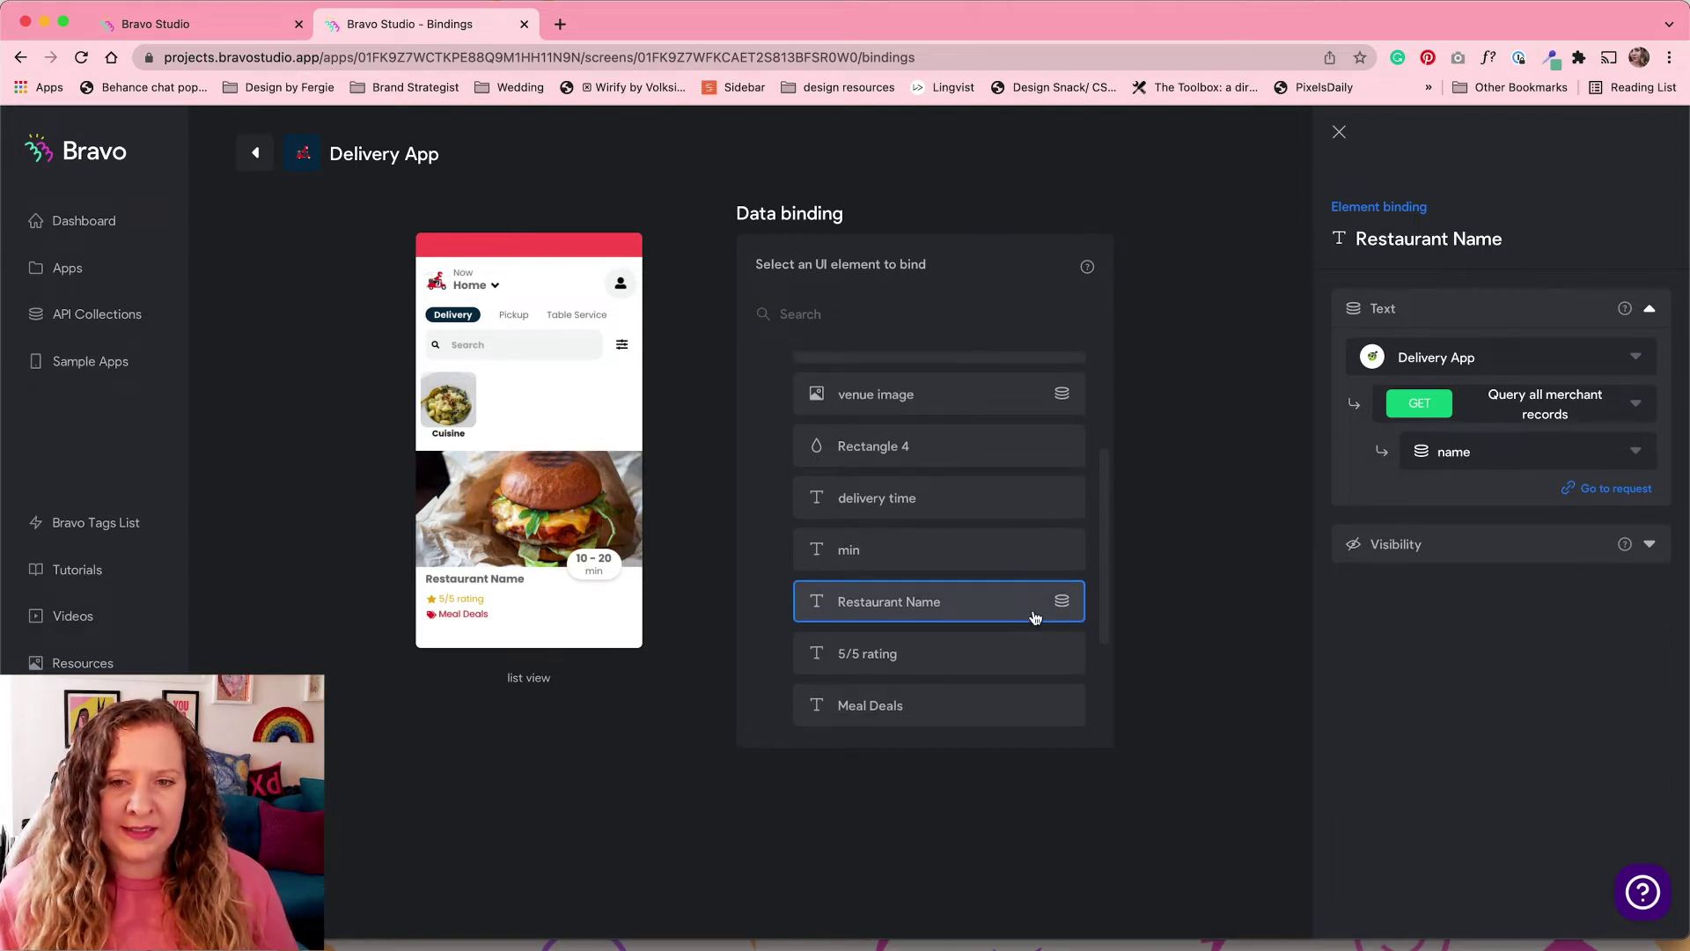
pyautogui.click(640, 407)
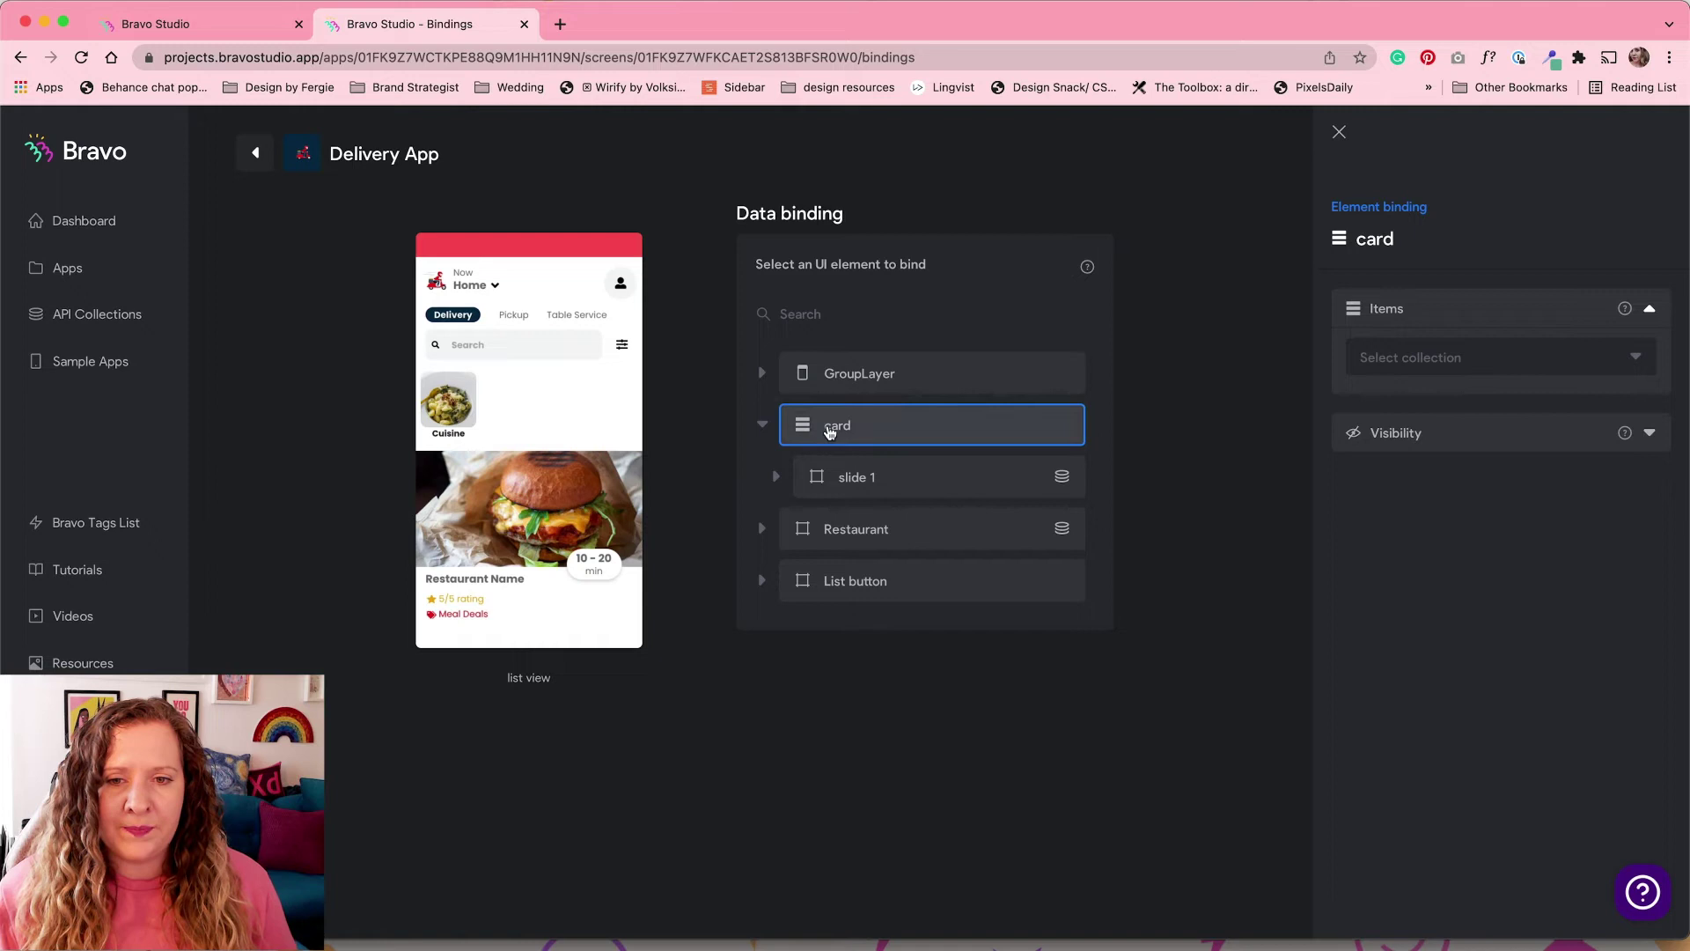
# Step: Confirm slide 1's image and Cuisine text pull from Cuisine Types - List
pyautogui.click(778, 481)
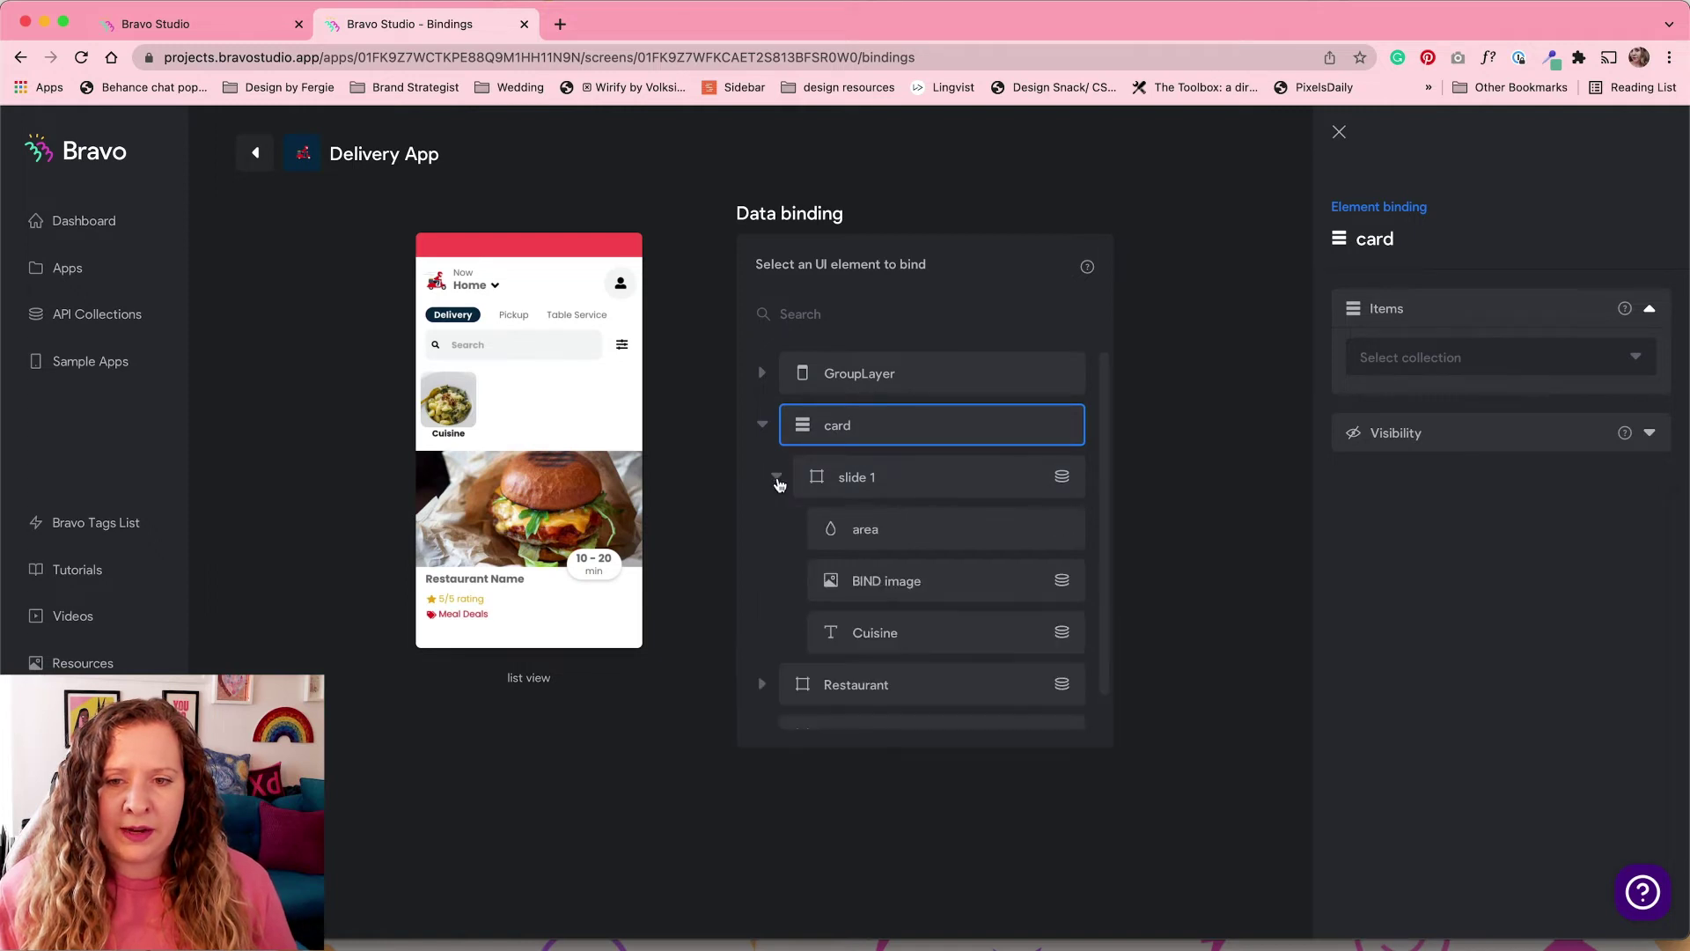
pyautogui.click(902, 484)
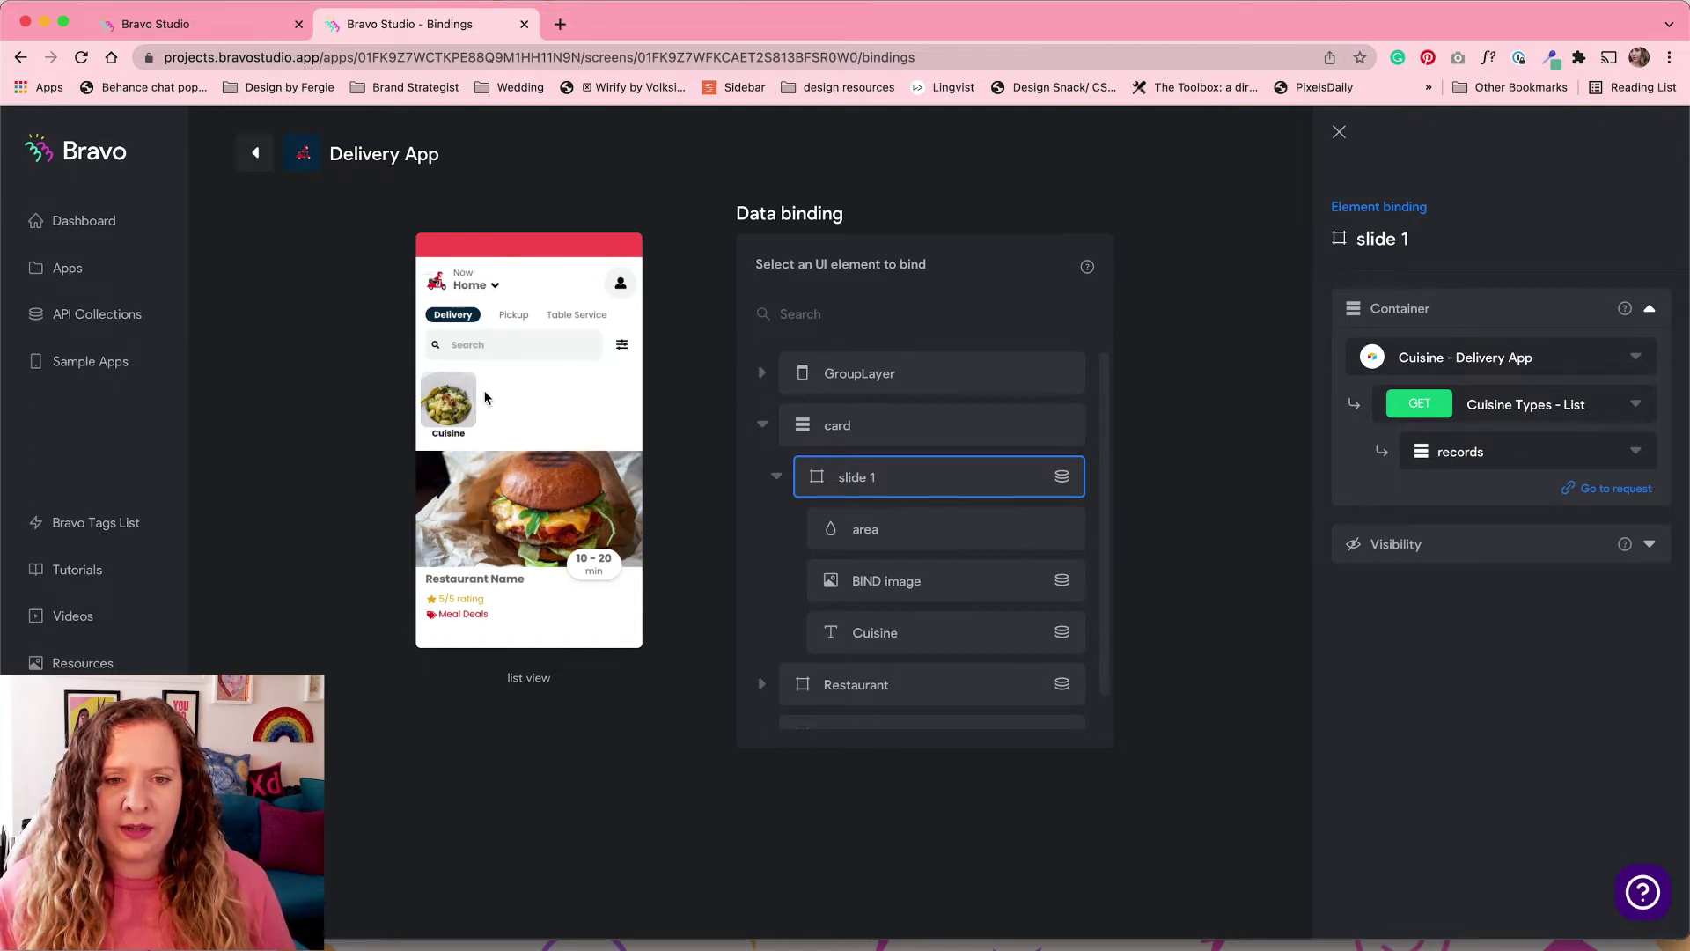
pyautogui.click(951, 595)
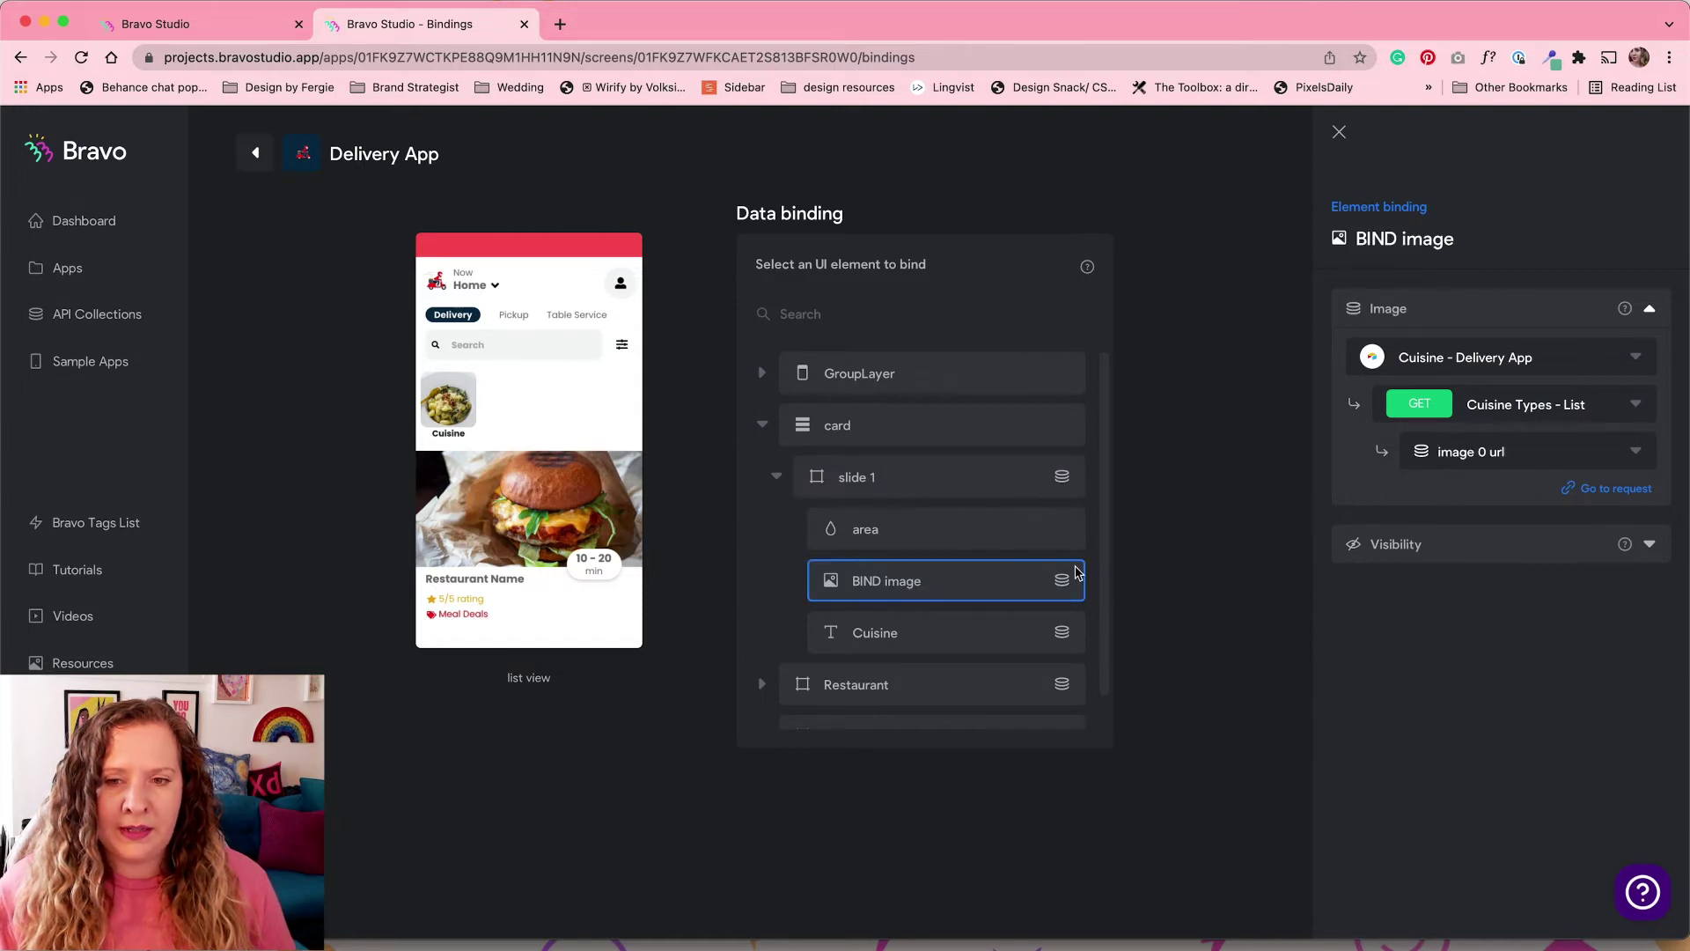
pyautogui.click(992, 637)
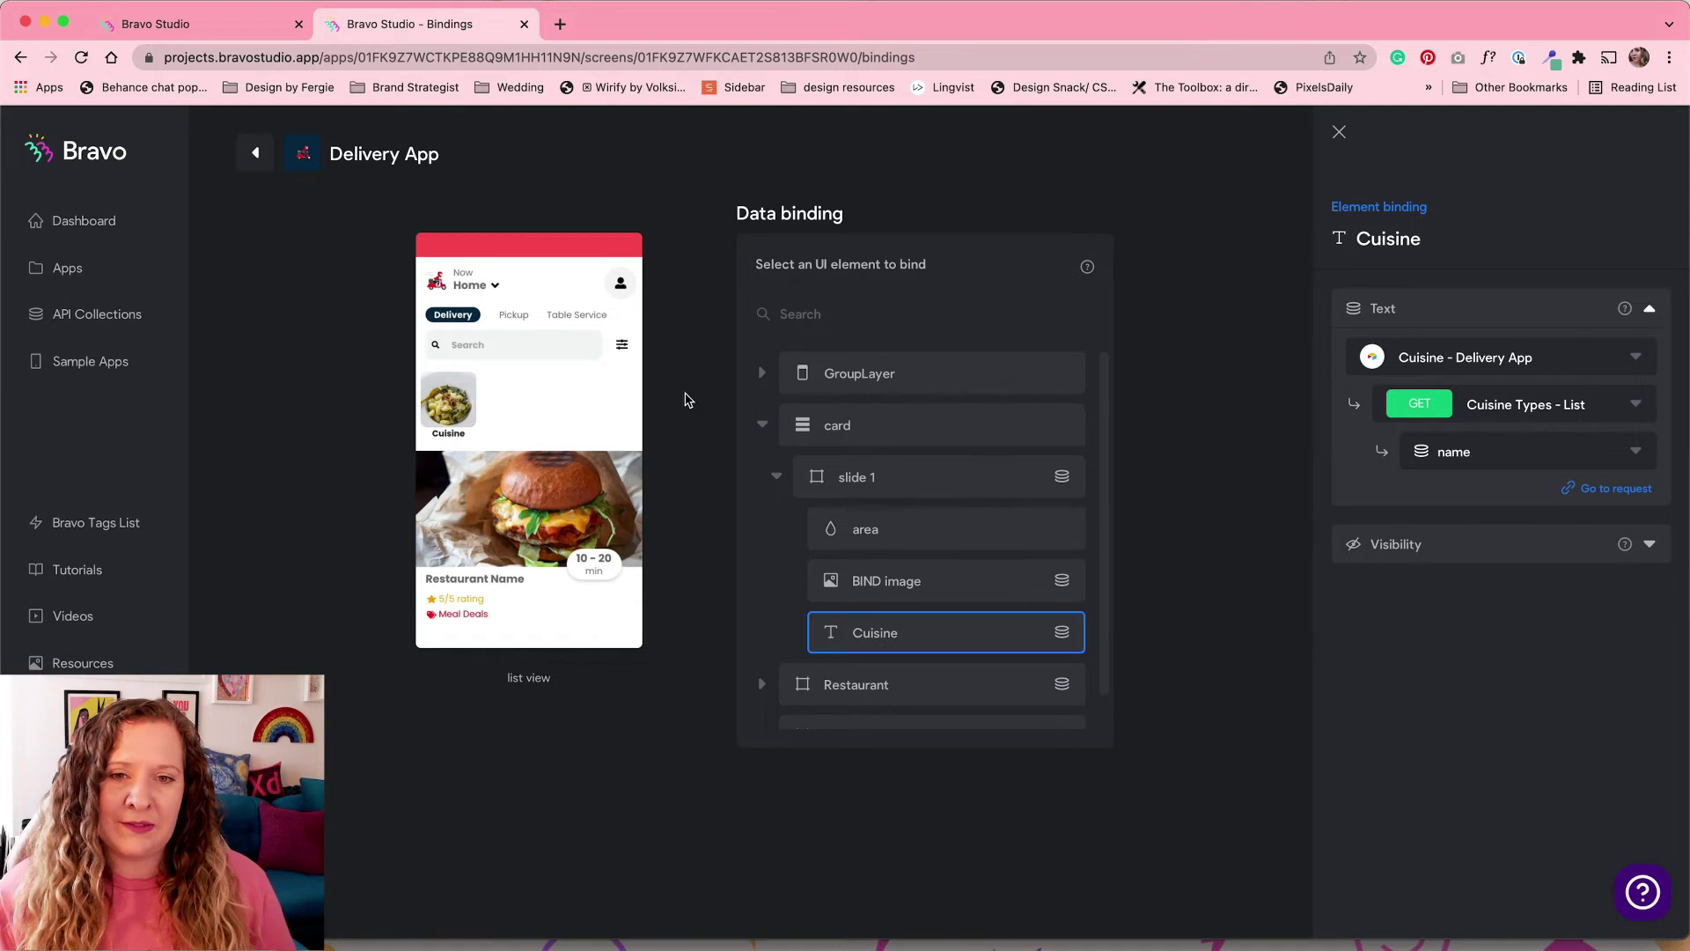
pyautogui.click(266, 170)
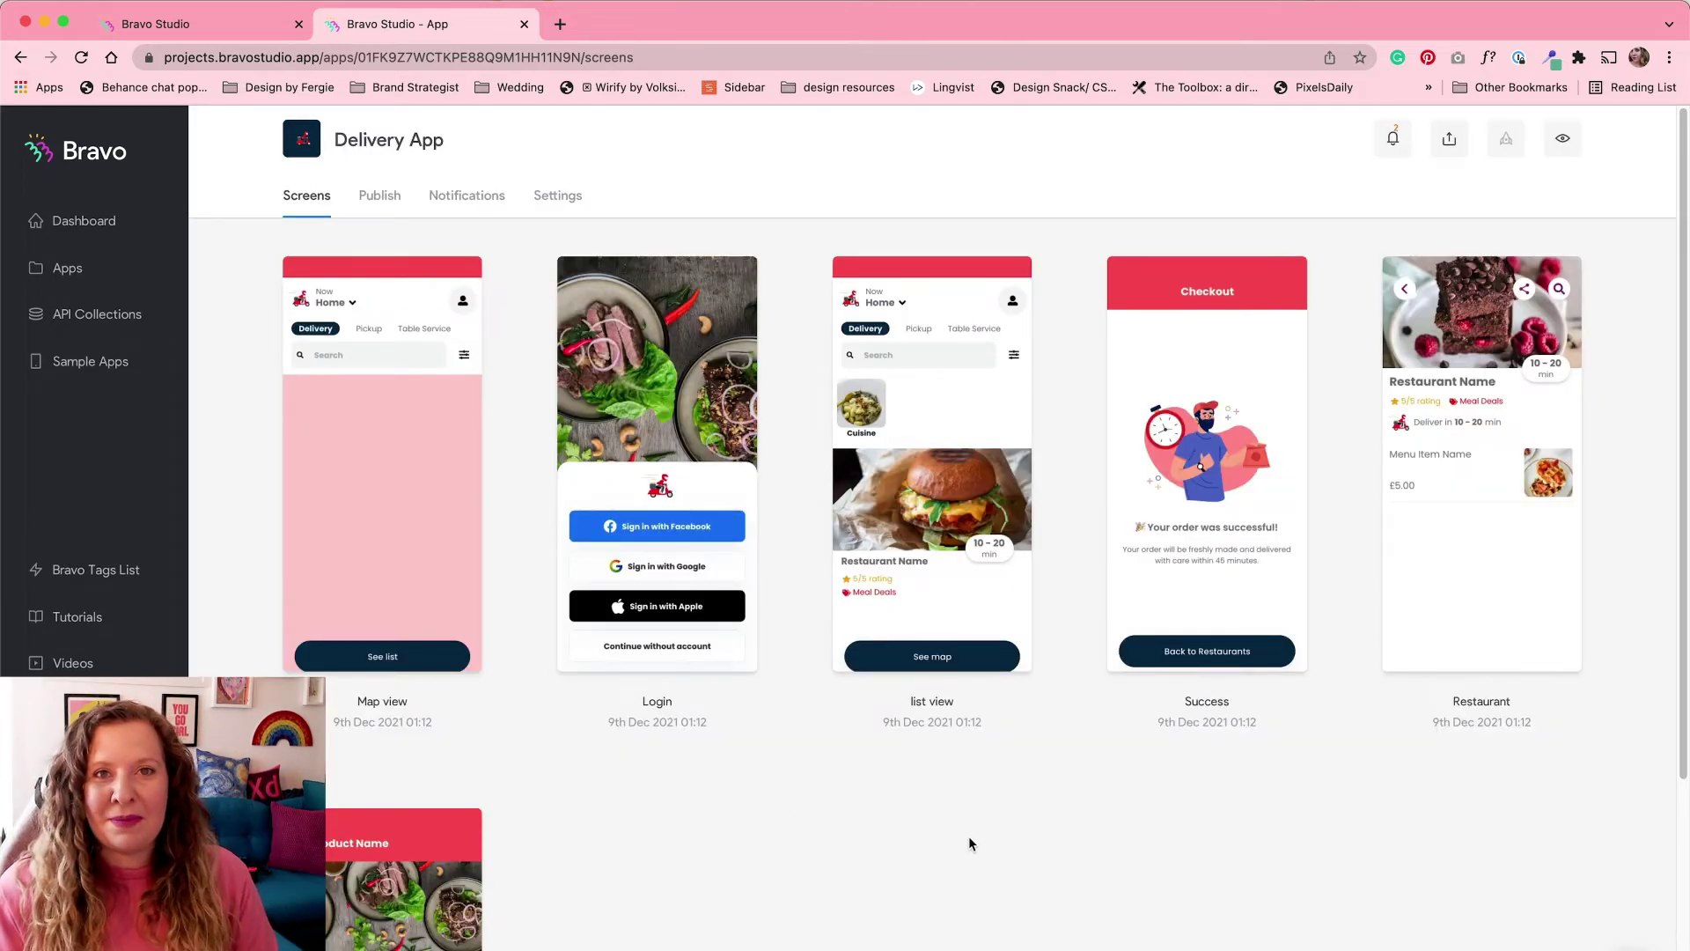
# Step: In the Restaurant screen's bindings, bind the menu item container to data[] from Query all menu records
pyautogui.click(1482, 635)
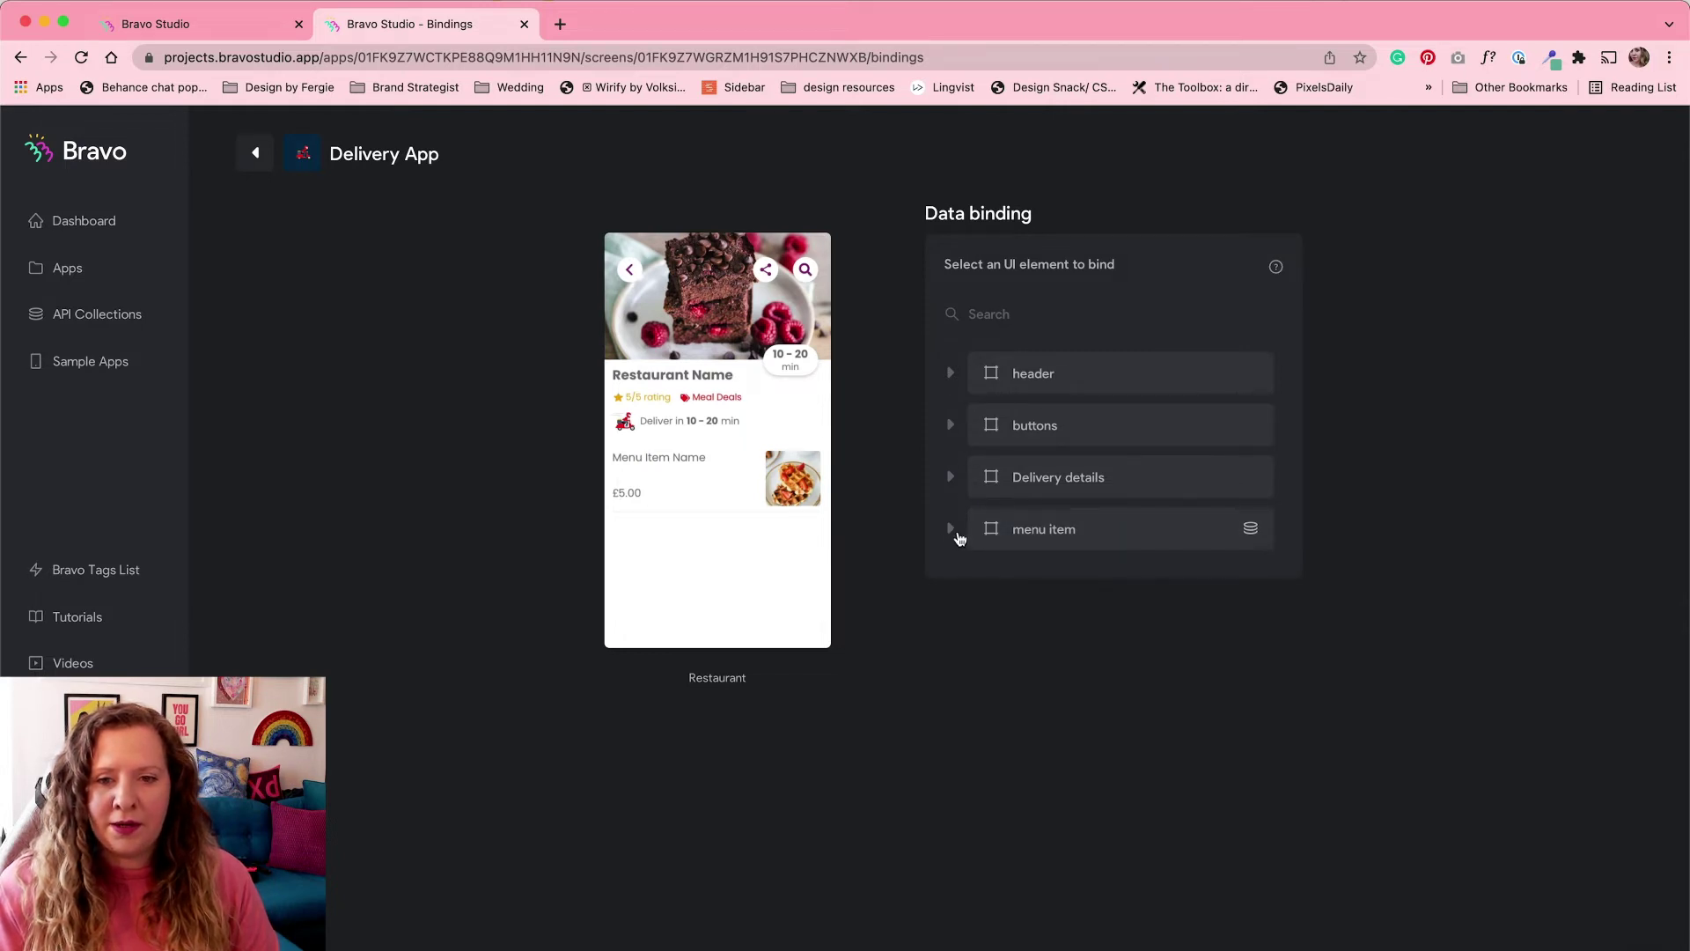
pyautogui.click(1075, 540)
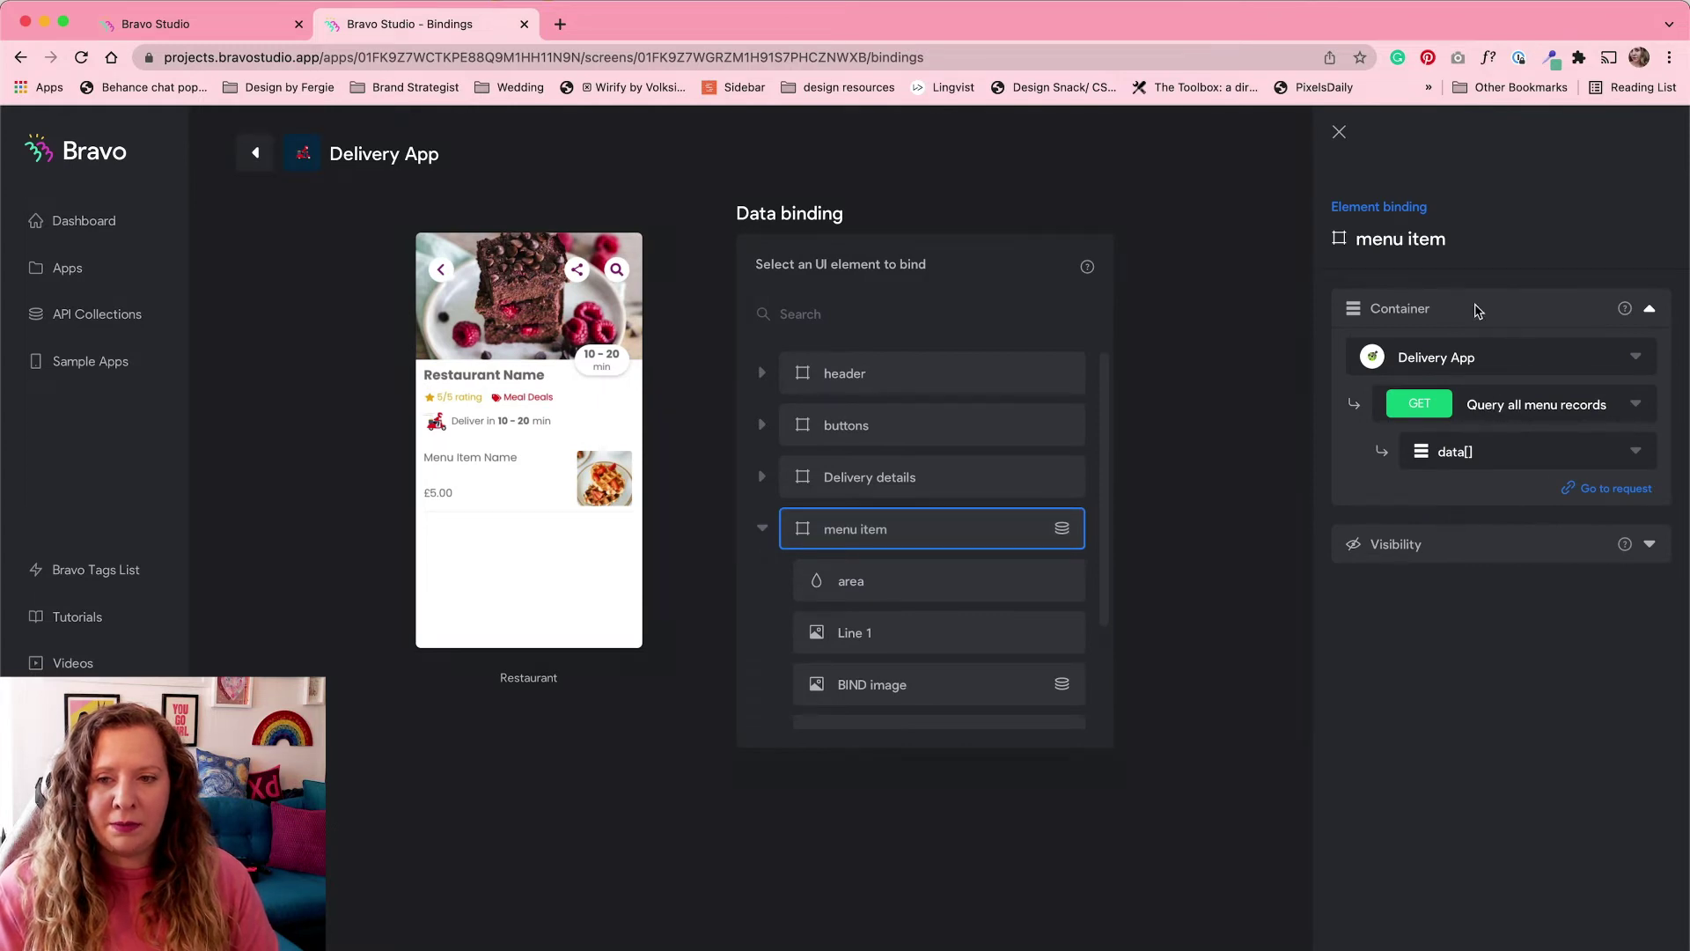
pyautogui.click(1518, 450)
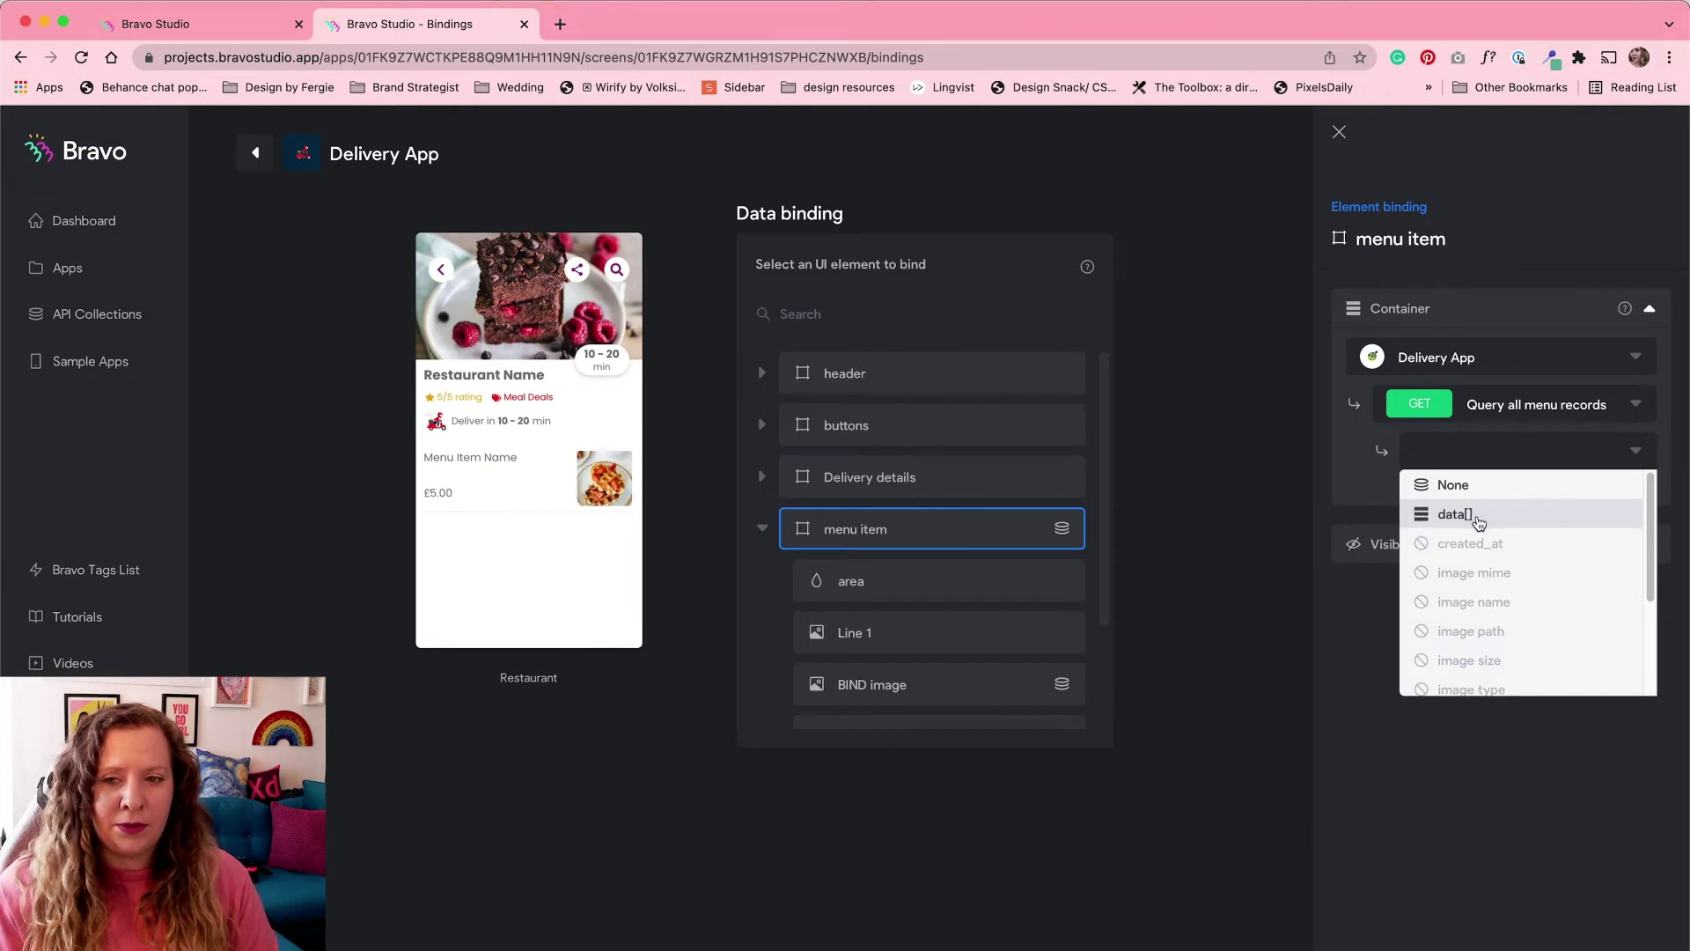
pyautogui.click(1480, 521)
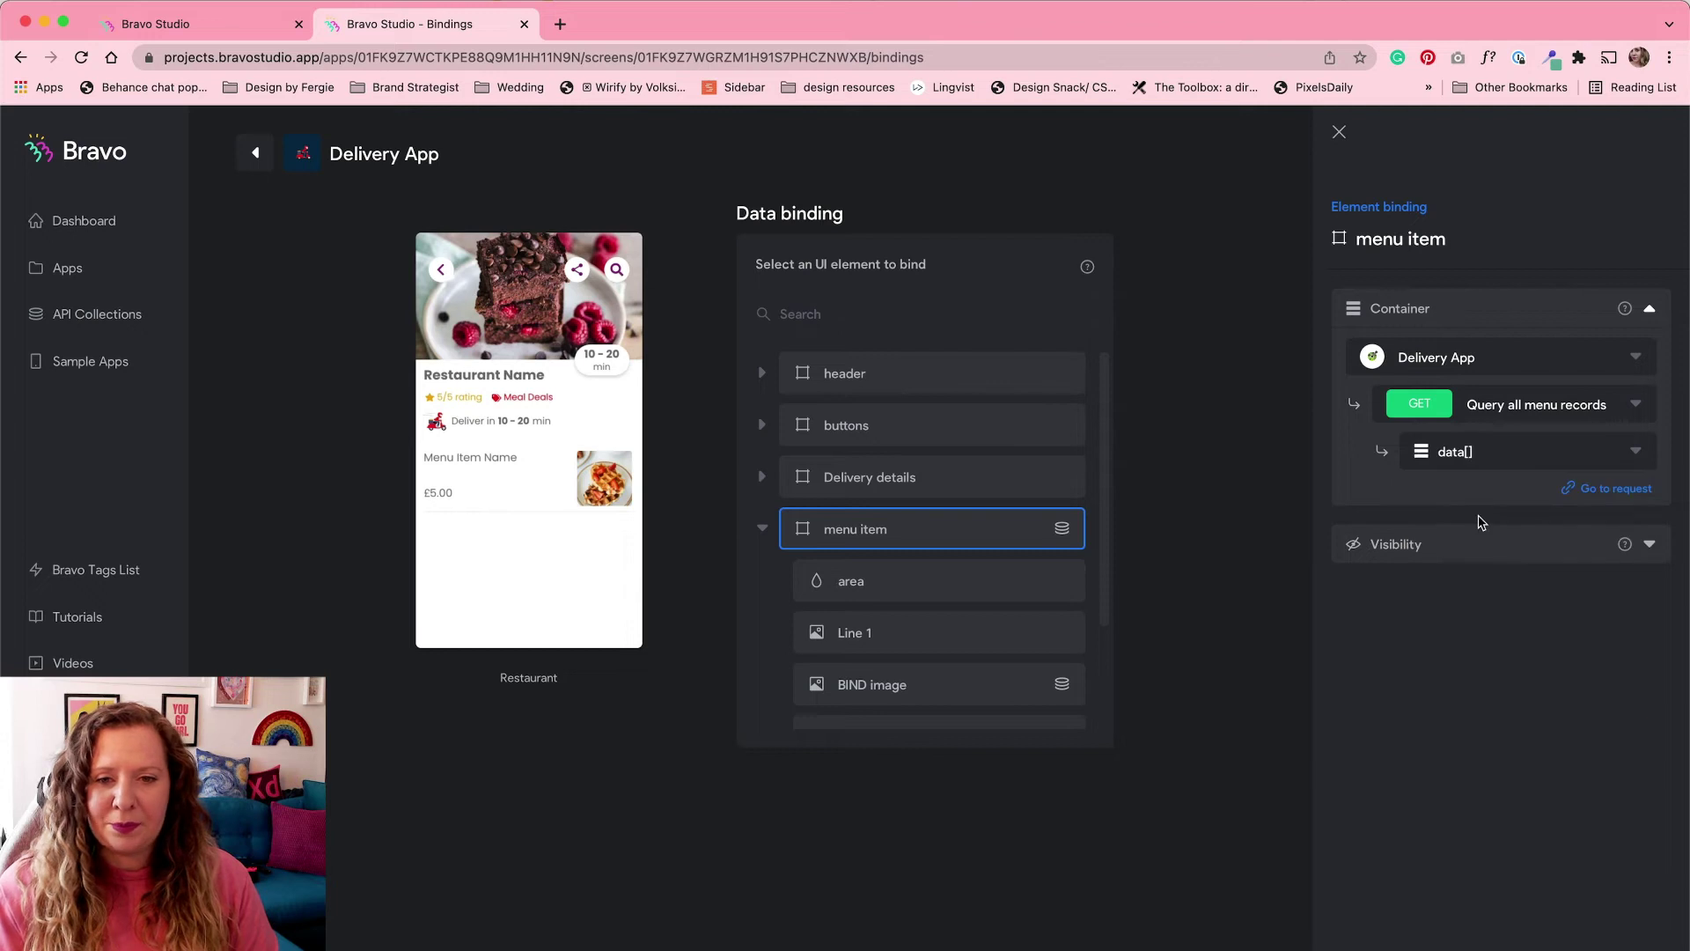
pyautogui.moveTo(1105, 555); pyautogui.dragTo(1106, 671)
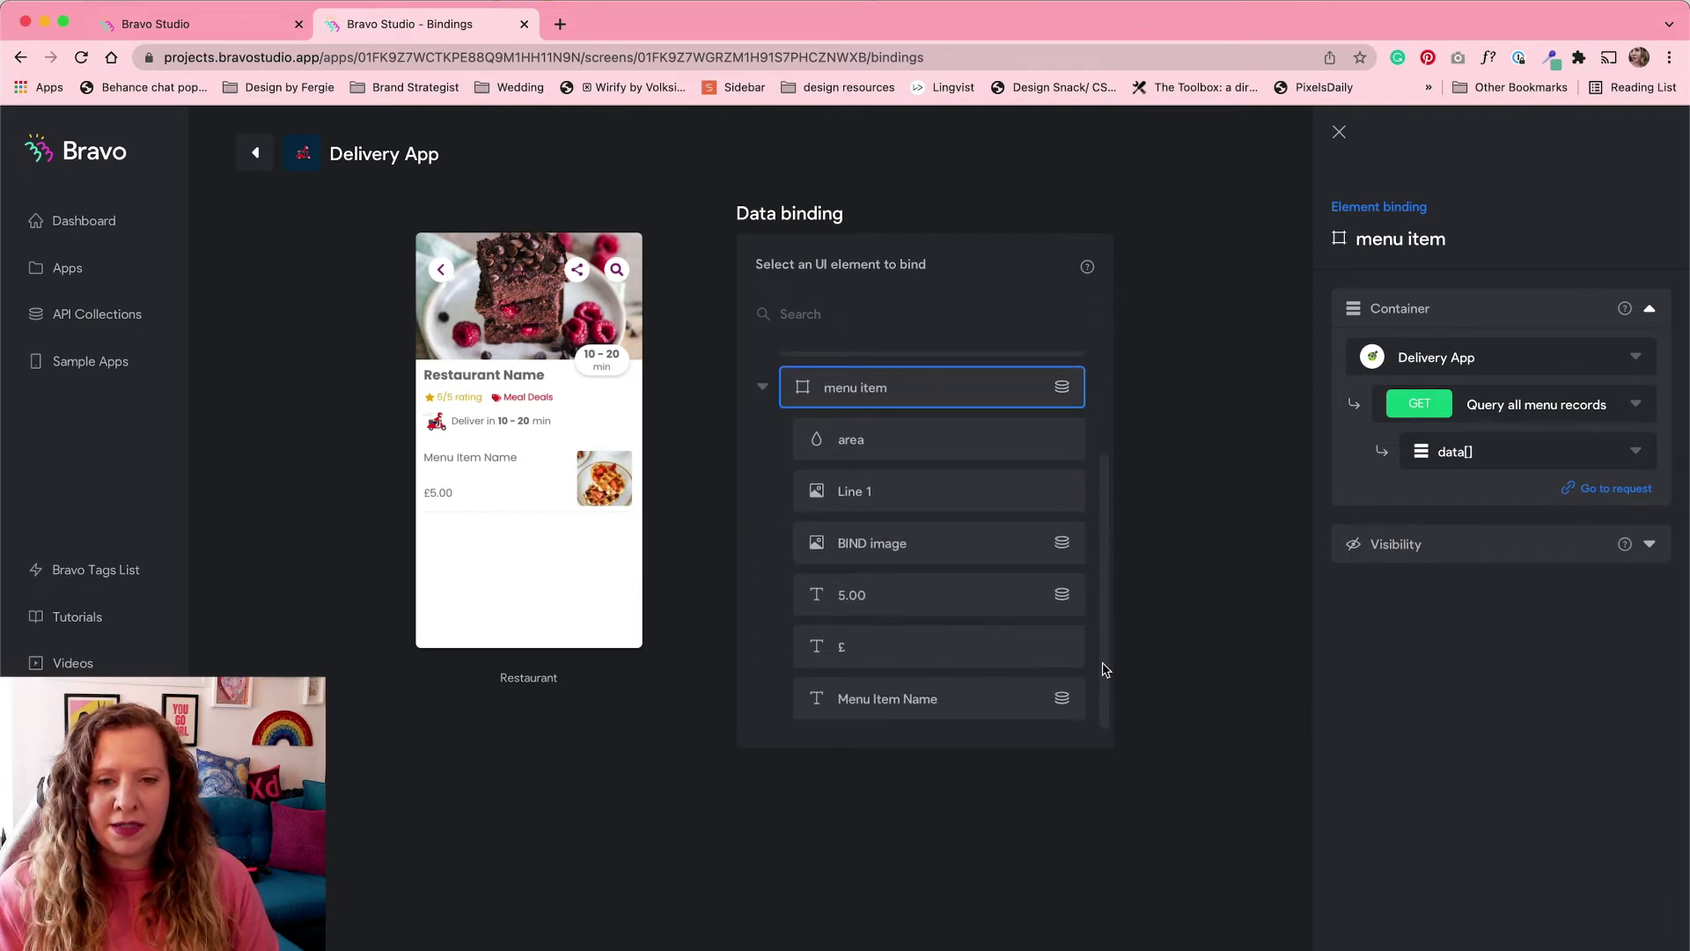
# Step: Confirm menu item's image, 5.00 price and Menu Item Name bindings, then collapse the group
pyautogui.click(936, 551)
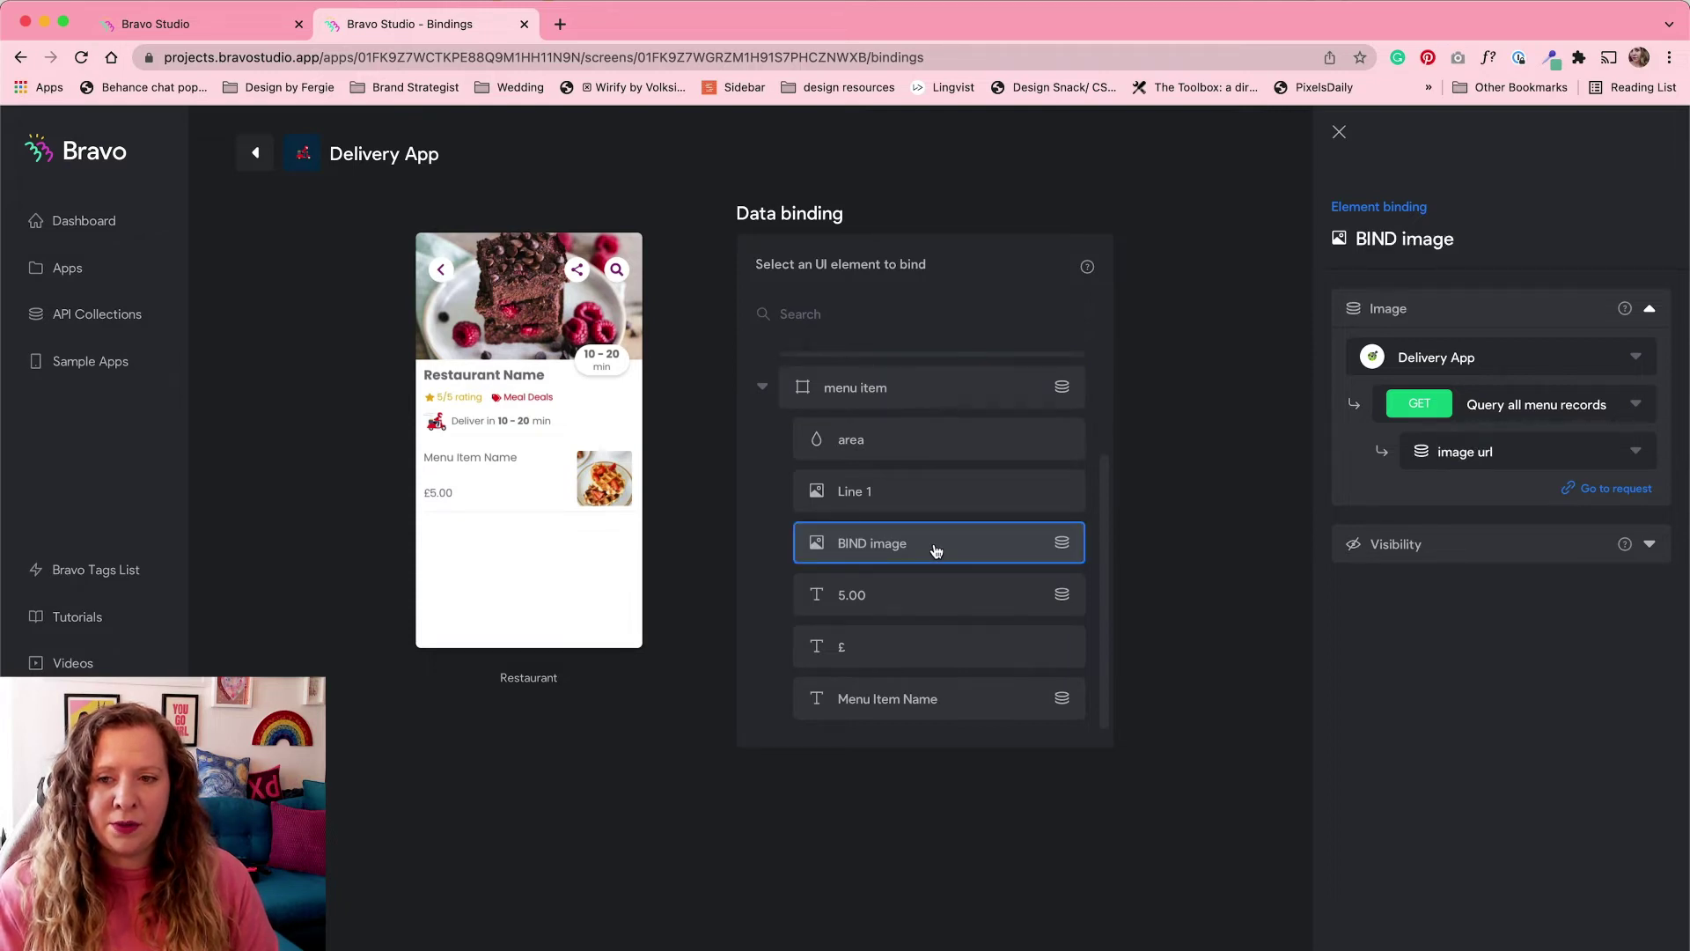
pyautogui.click(947, 594)
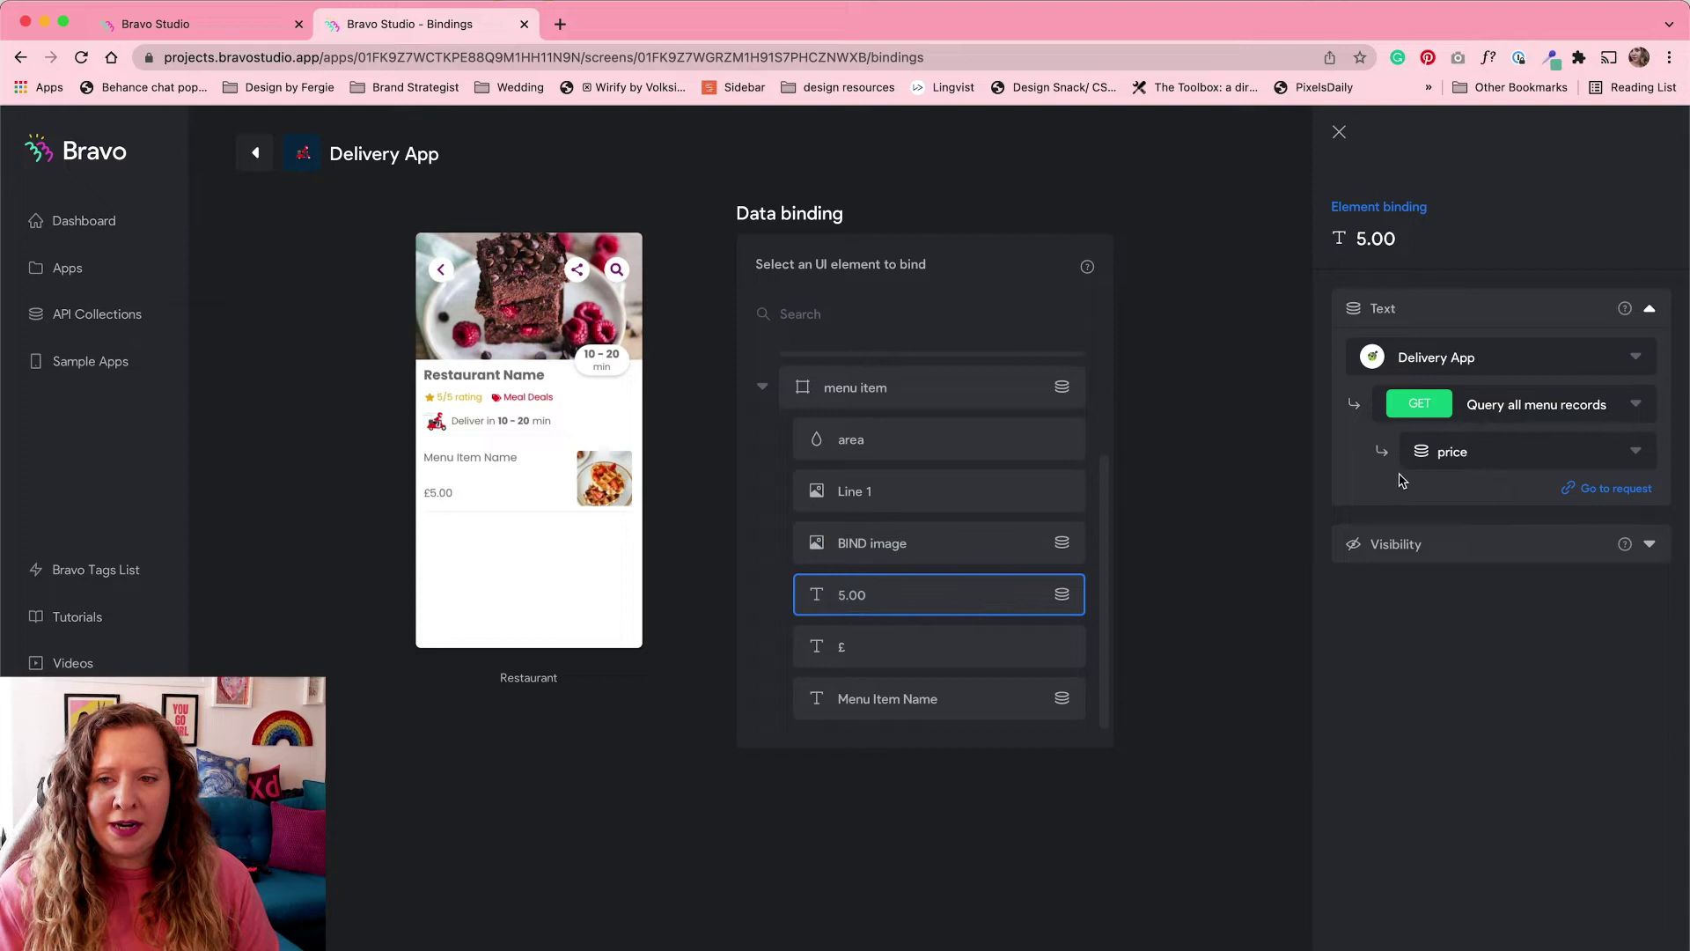
pyautogui.click(963, 707)
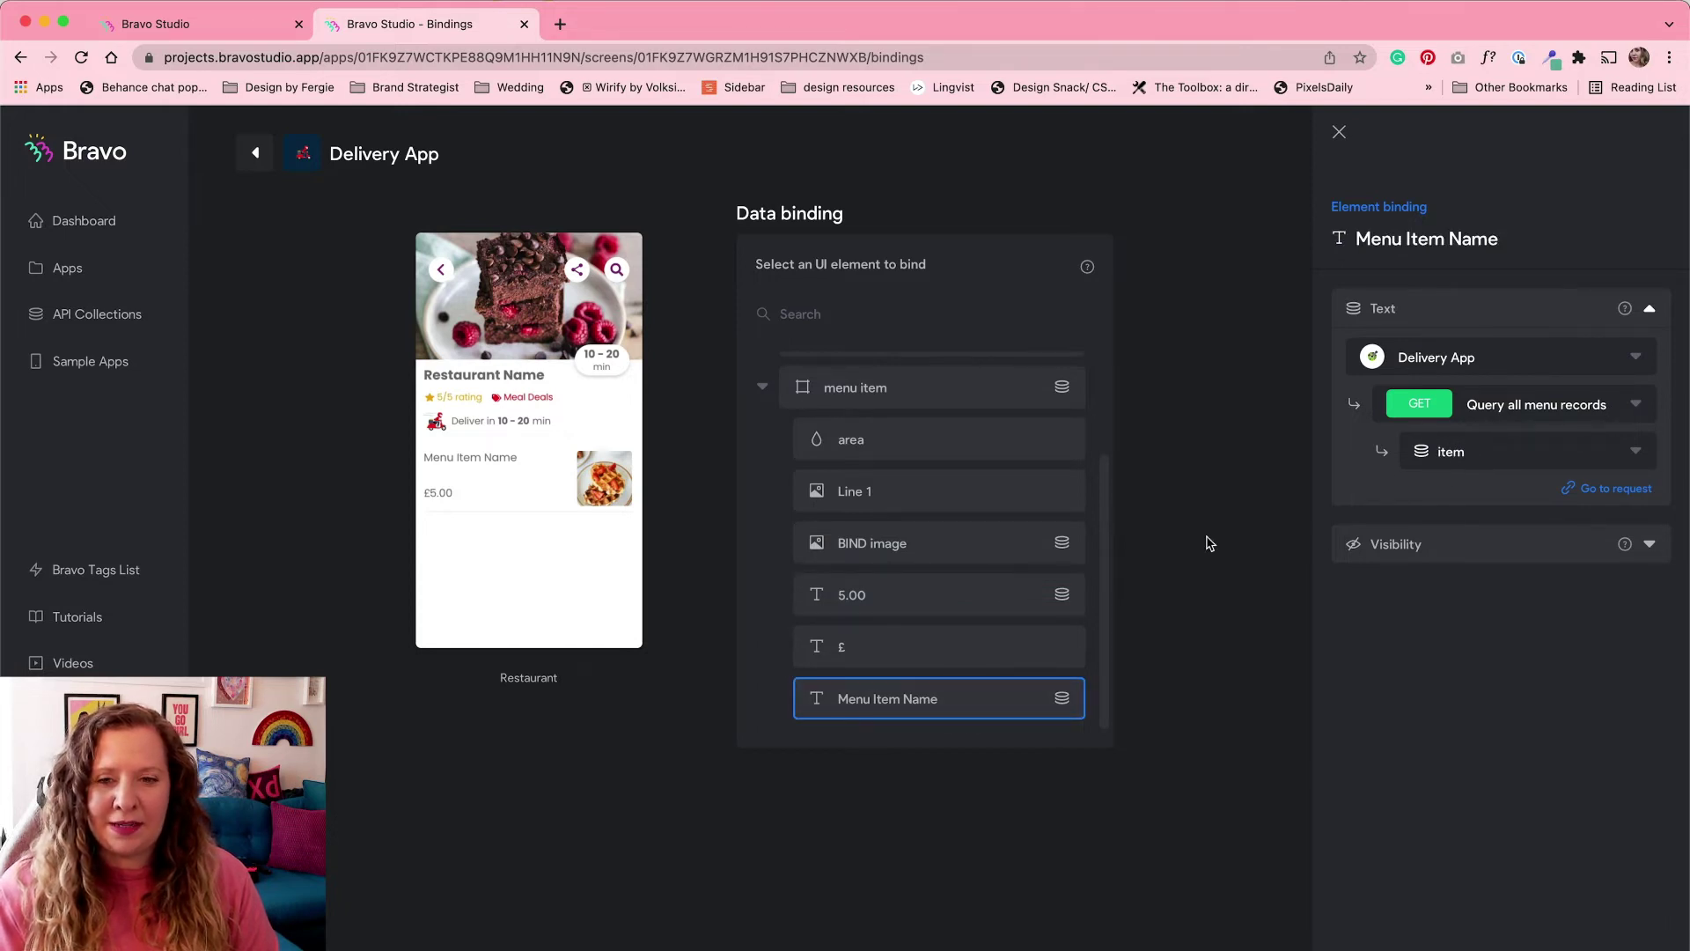
pyautogui.moveTo(1103, 559); pyautogui.dragTo(1097, 378)
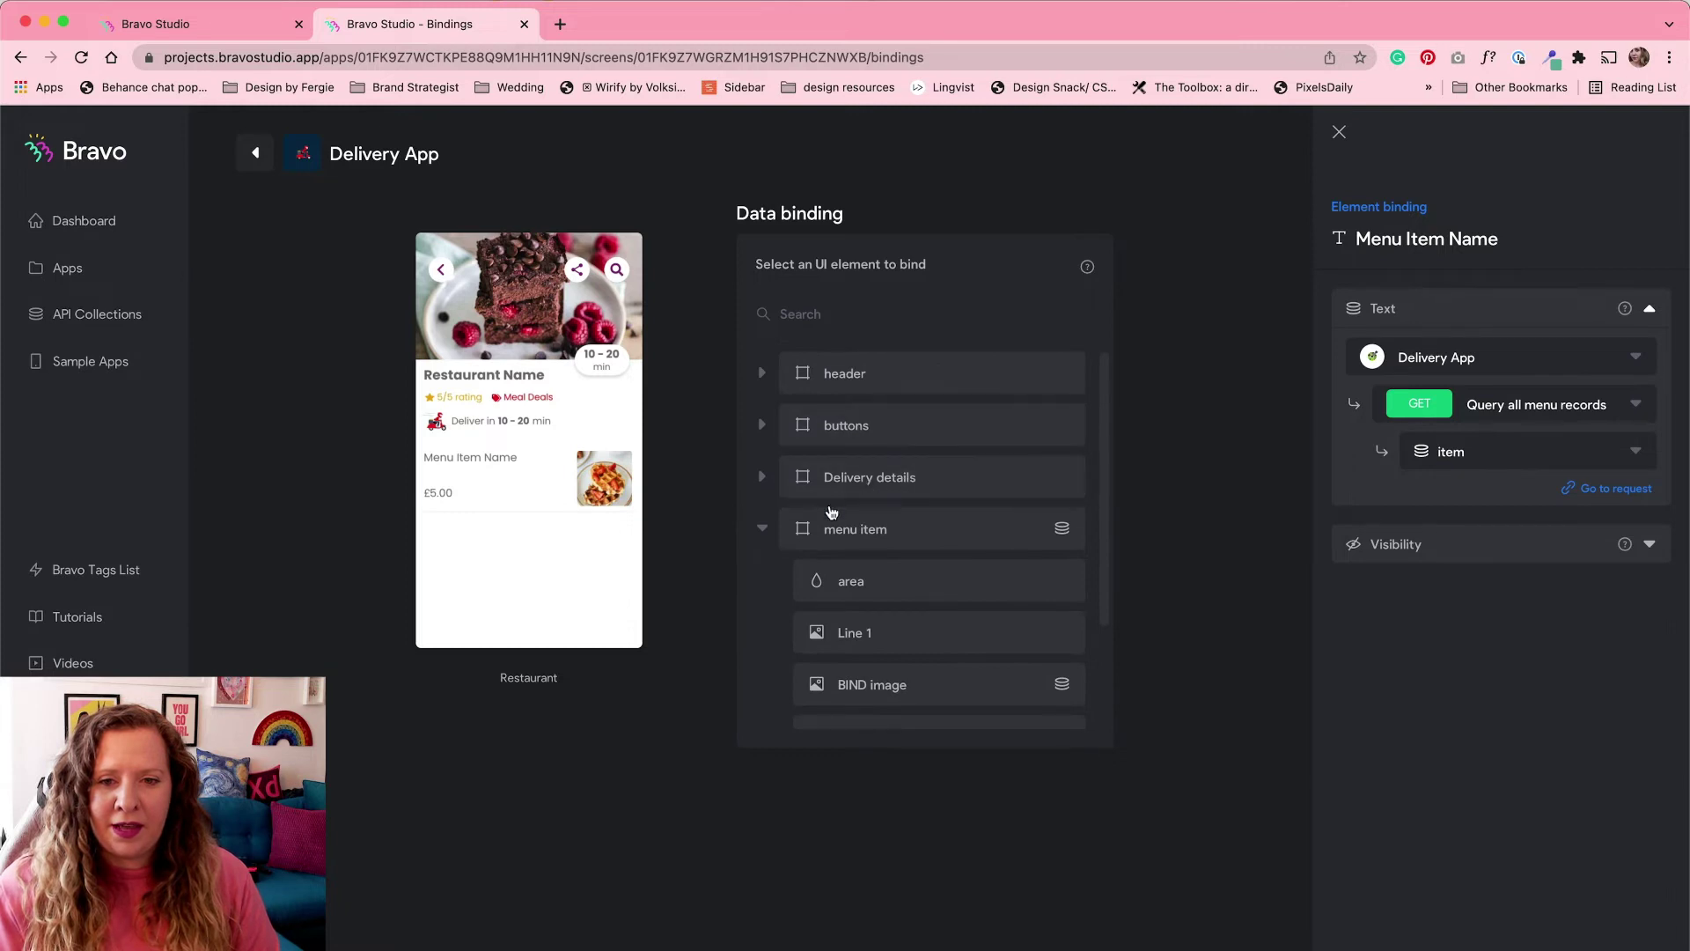
pyautogui.click(760, 529)
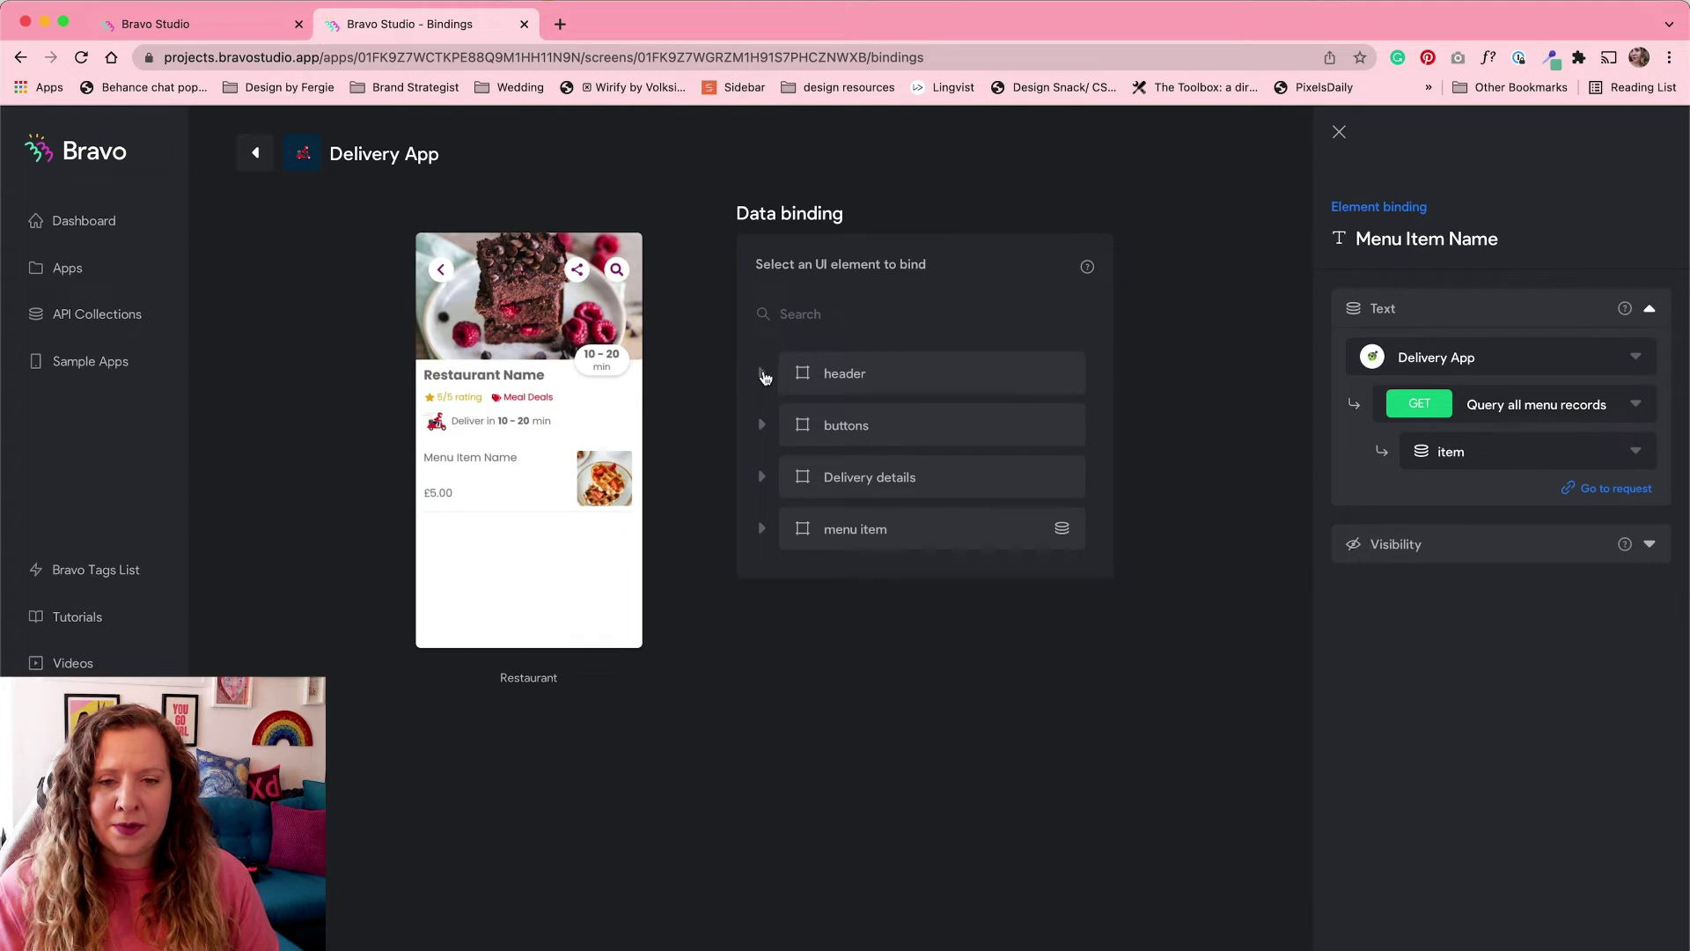
# Step: Check the header's venue image (cover image) and Restaurant Name (name) bindings from Get merchant record
pyautogui.click(763, 374)
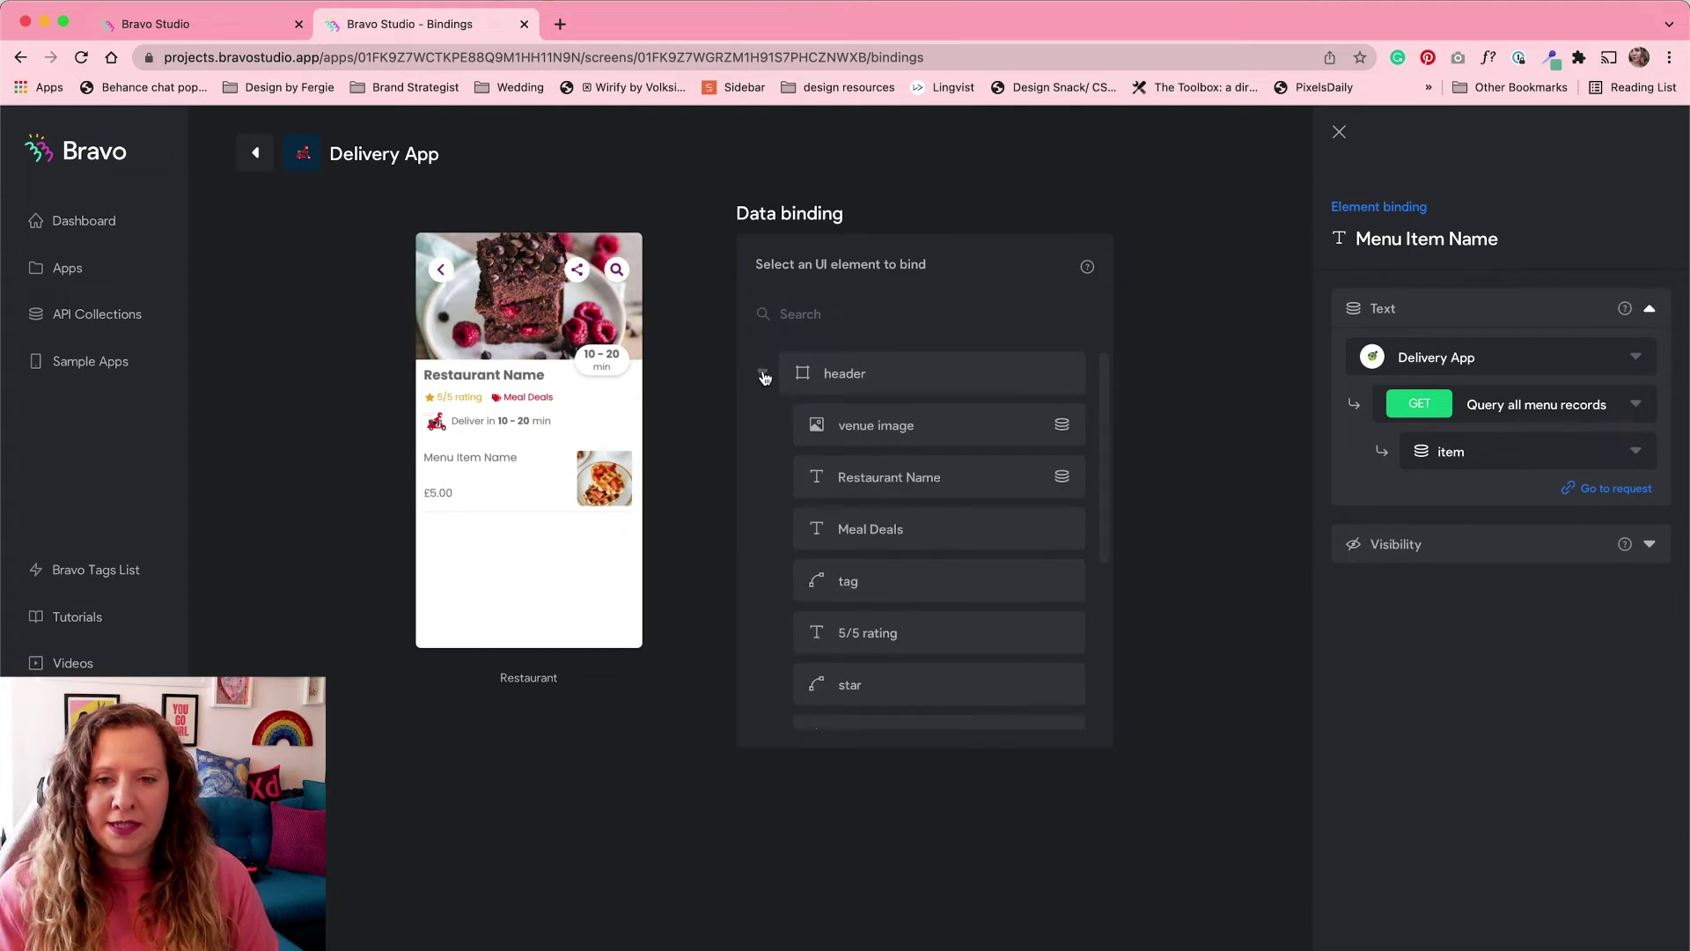
pyautogui.click(962, 420)
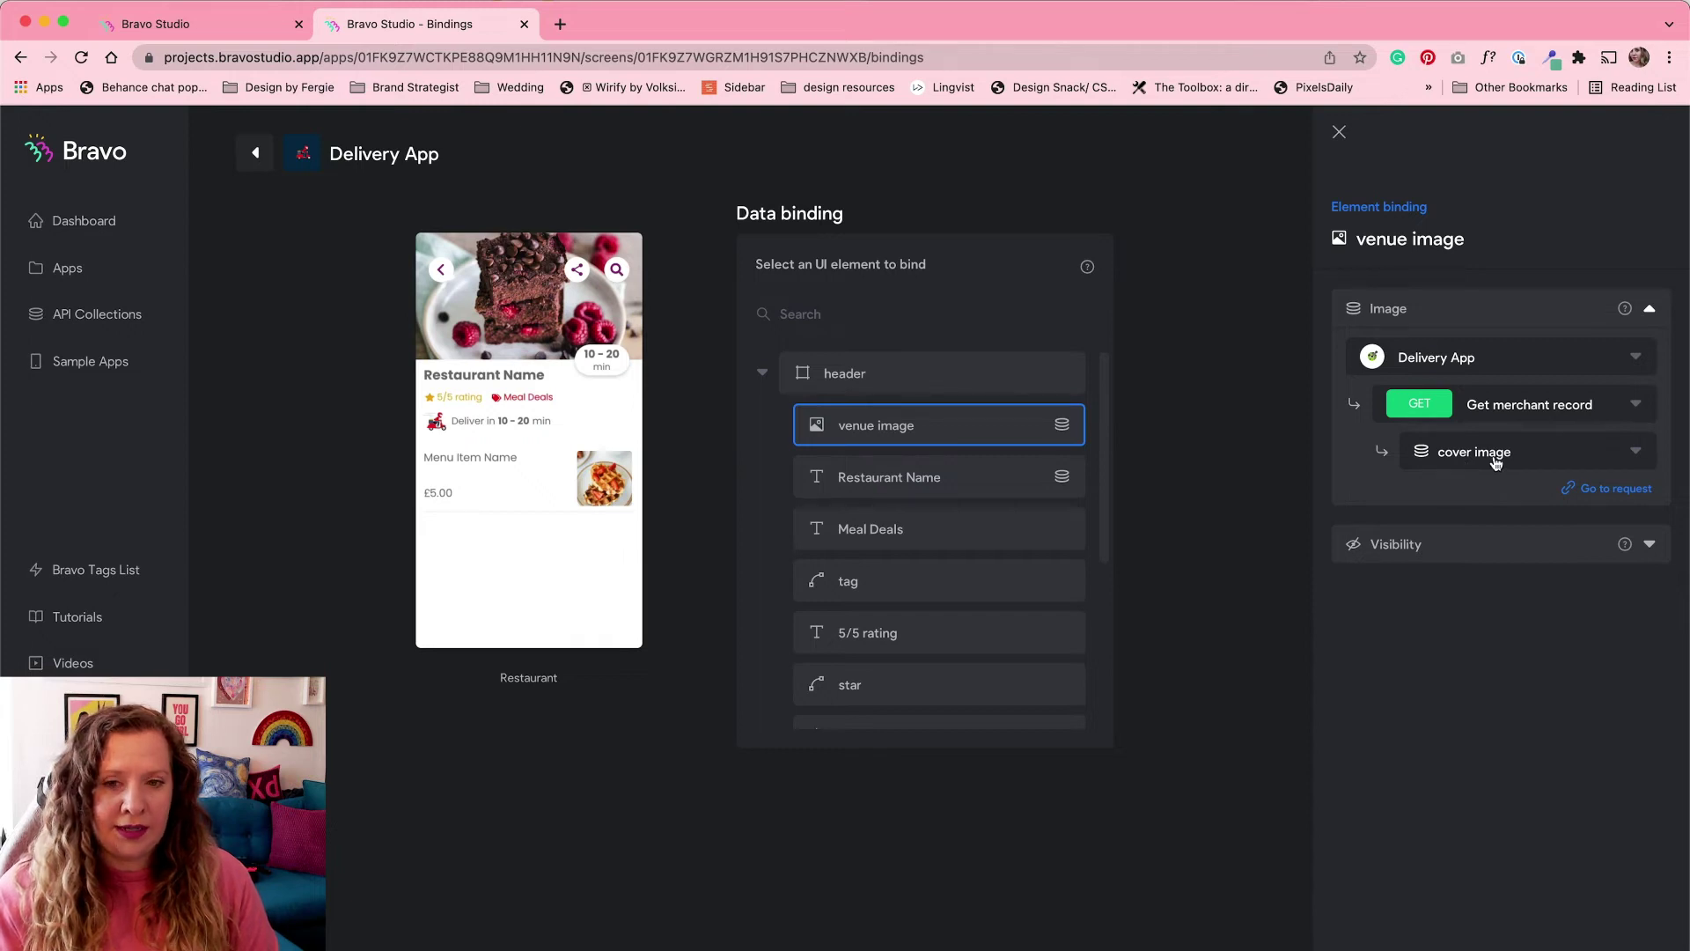
pyautogui.click(993, 481)
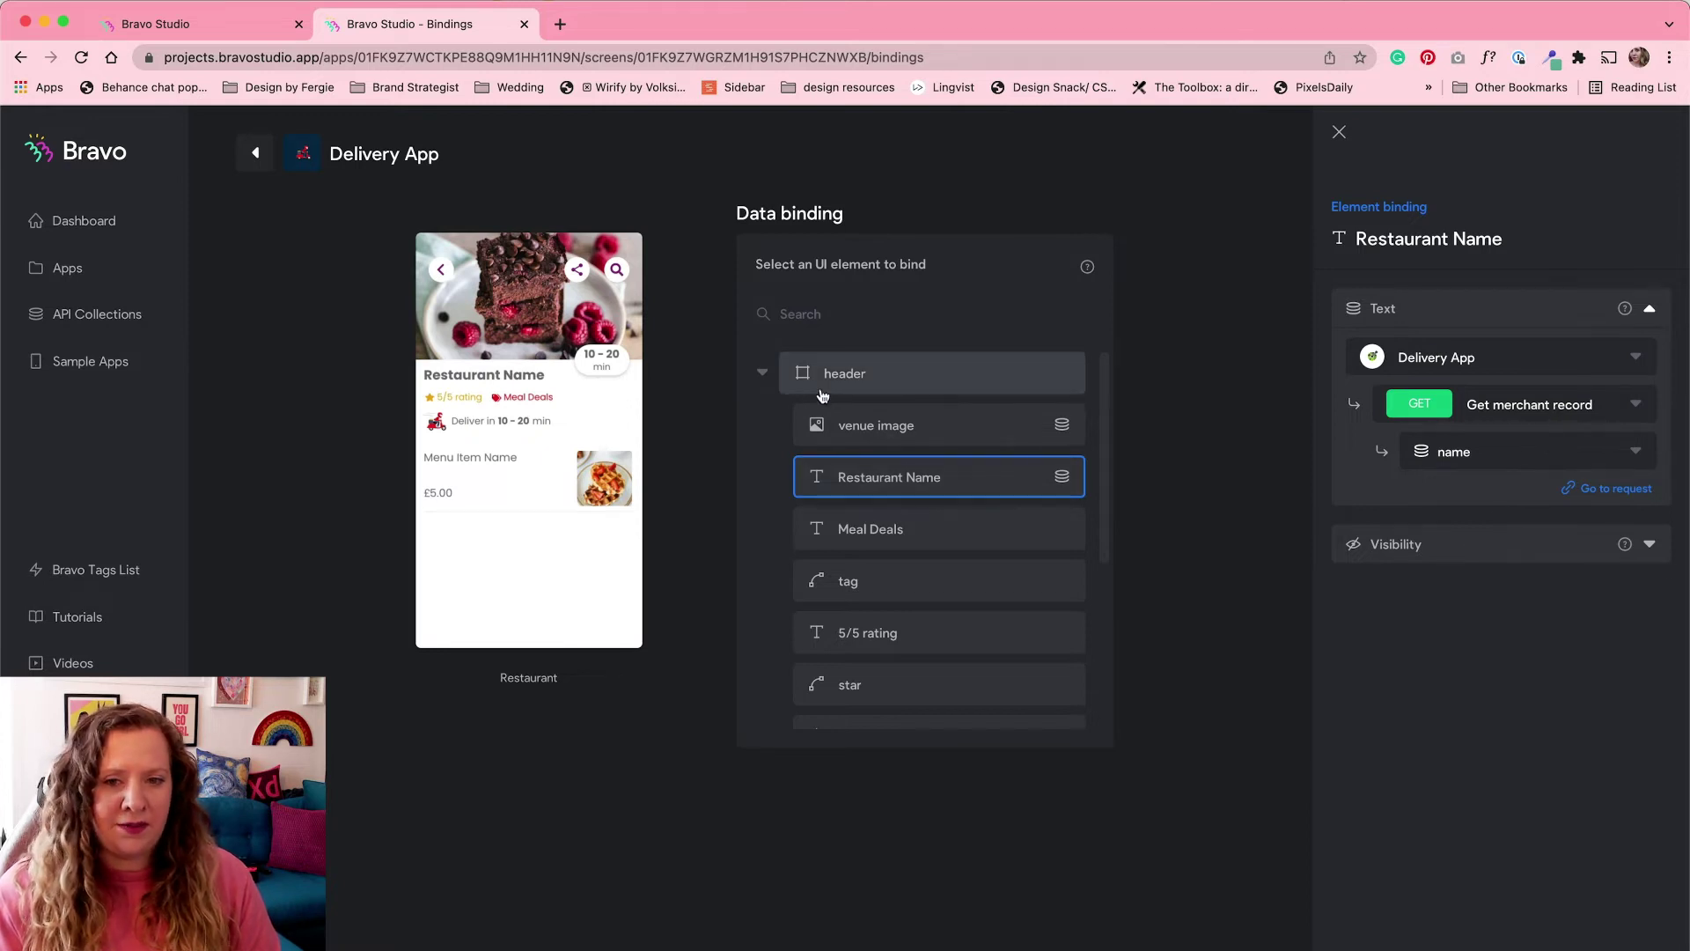
pyautogui.click(763, 373)
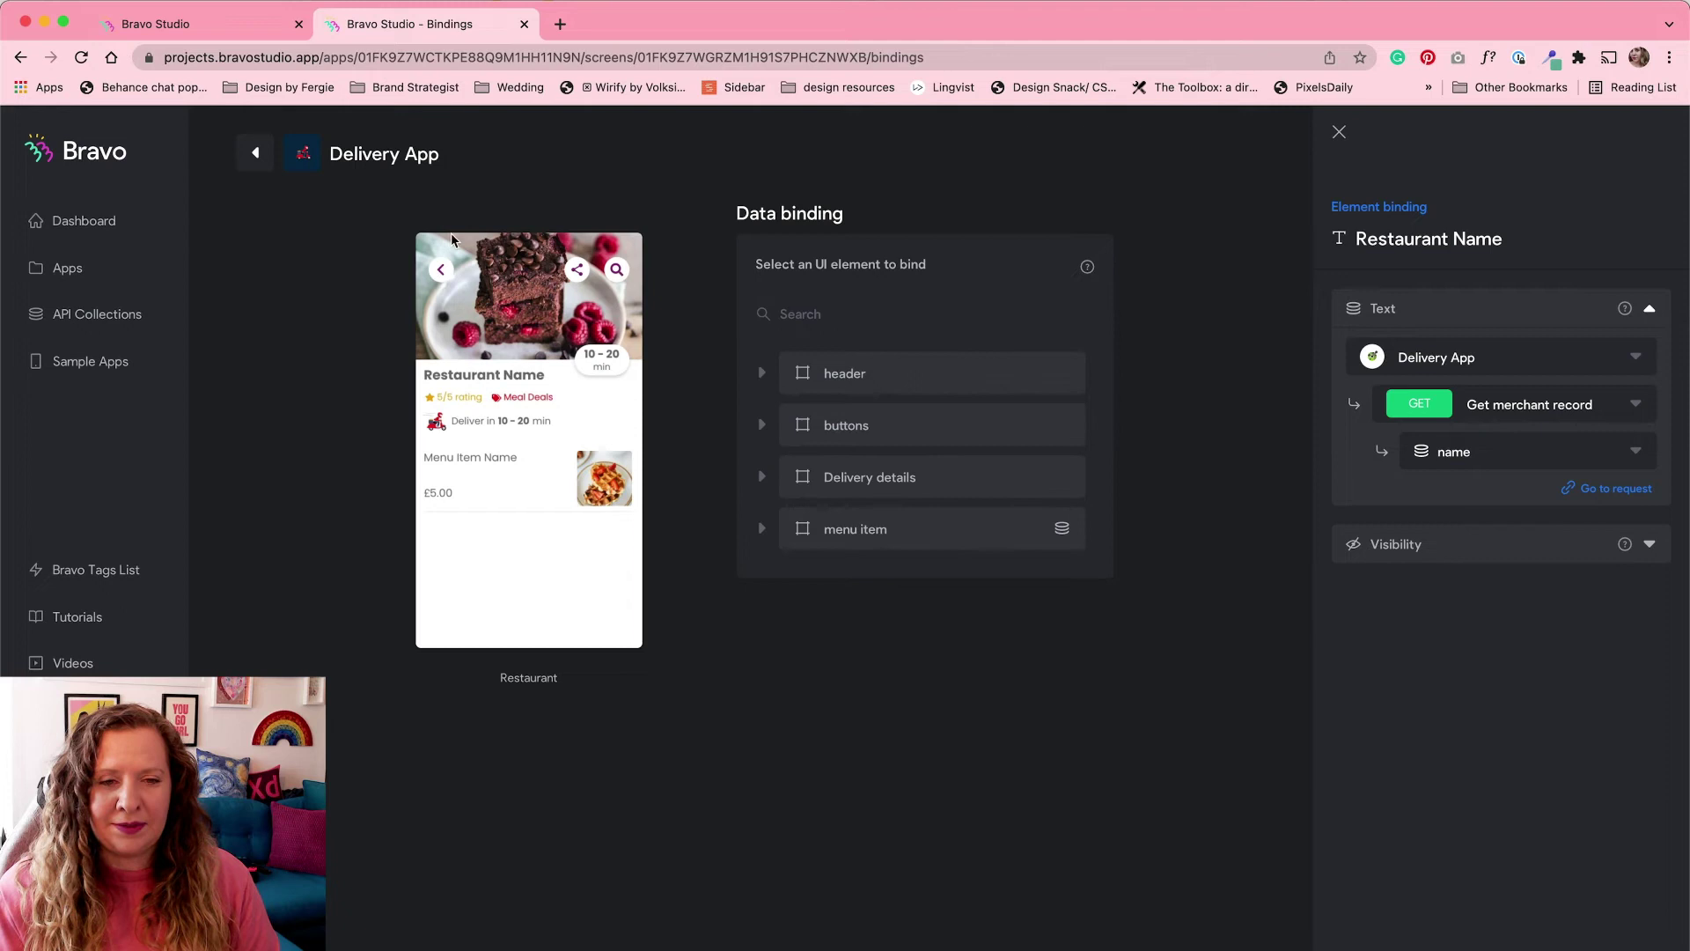
# Step: Go from the screens overview to the Item screen's data bindings
pyautogui.click(255, 153)
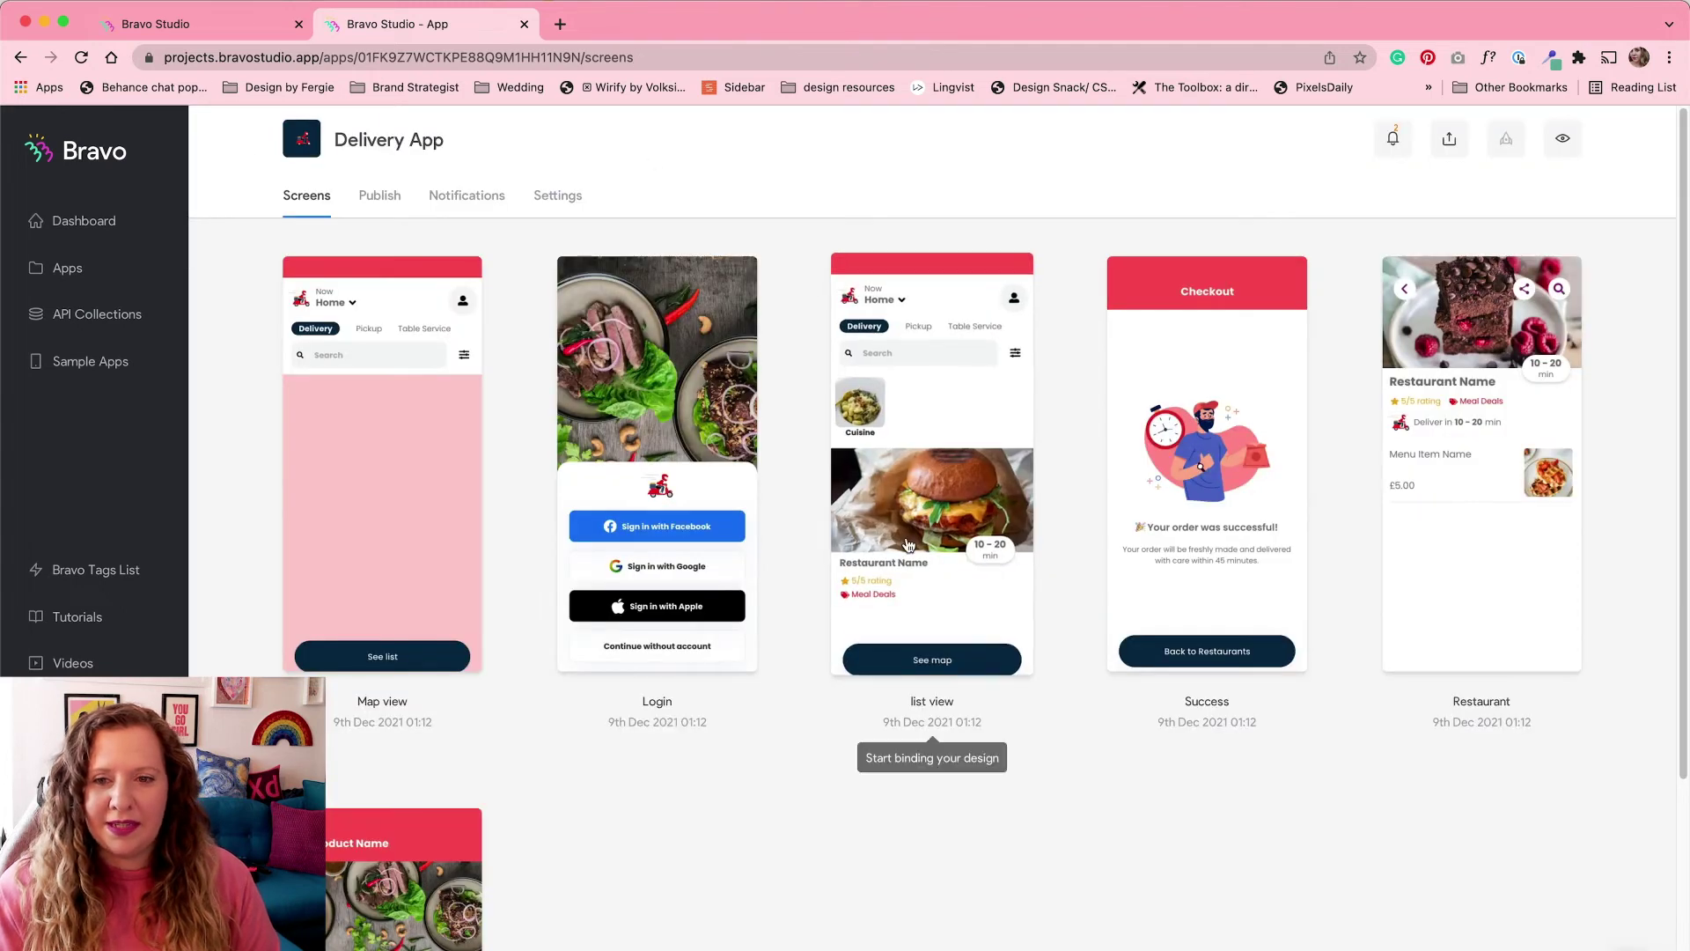
pyautogui.scroll(-5, 854, 686)
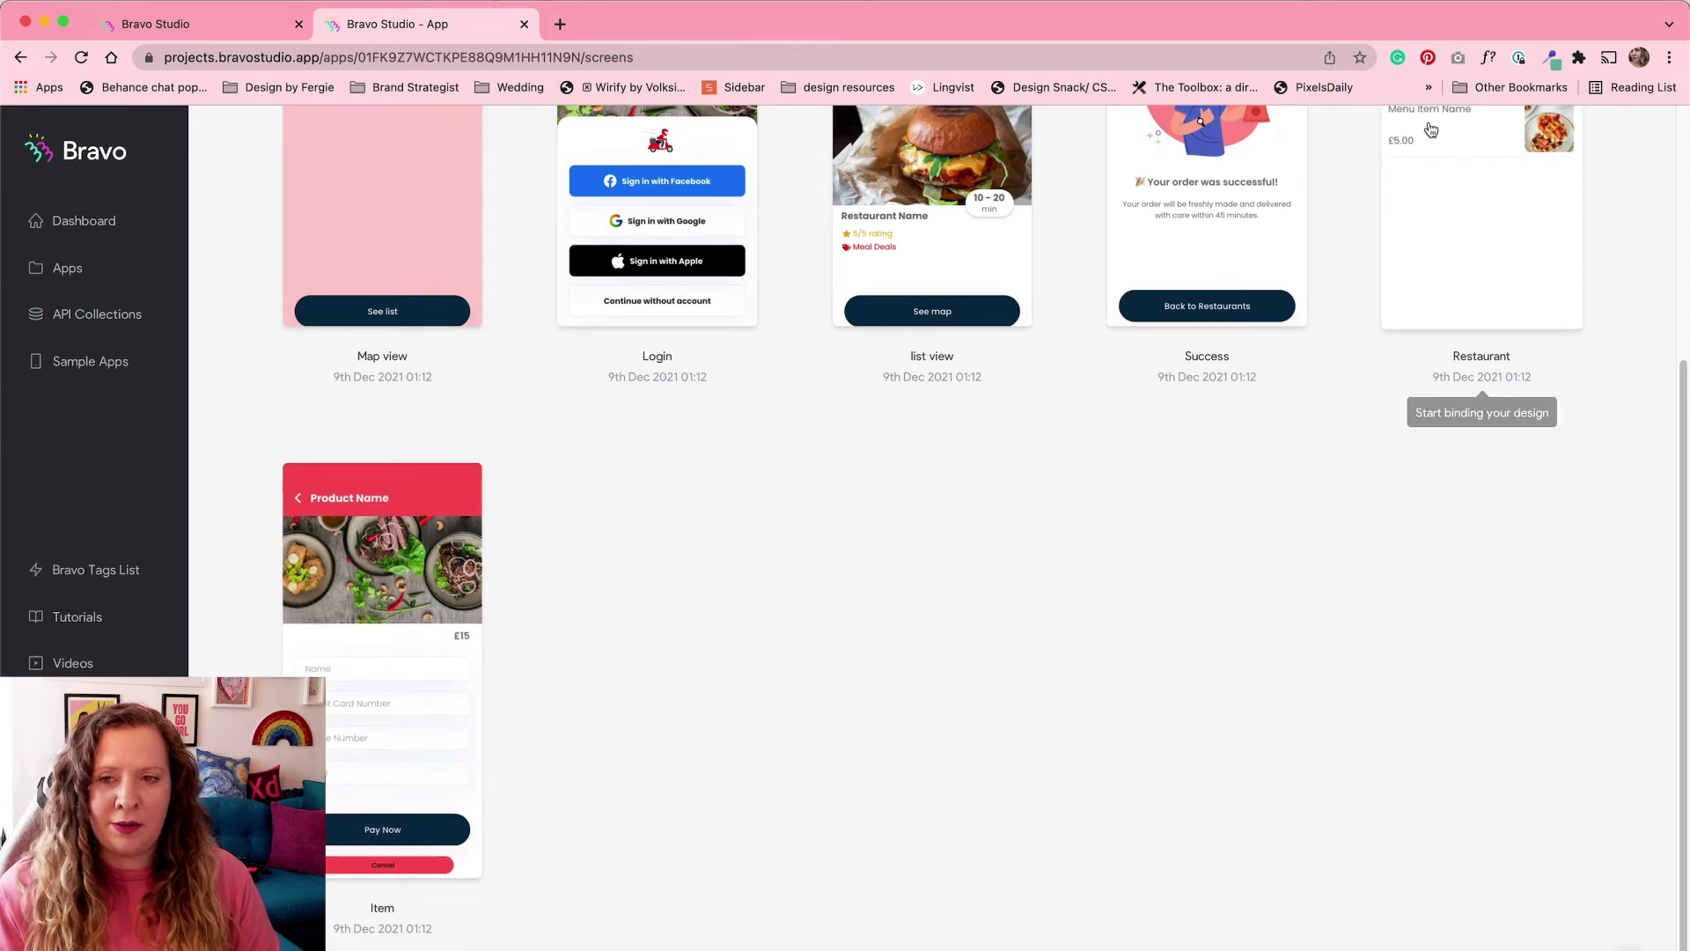
pyautogui.click(435, 614)
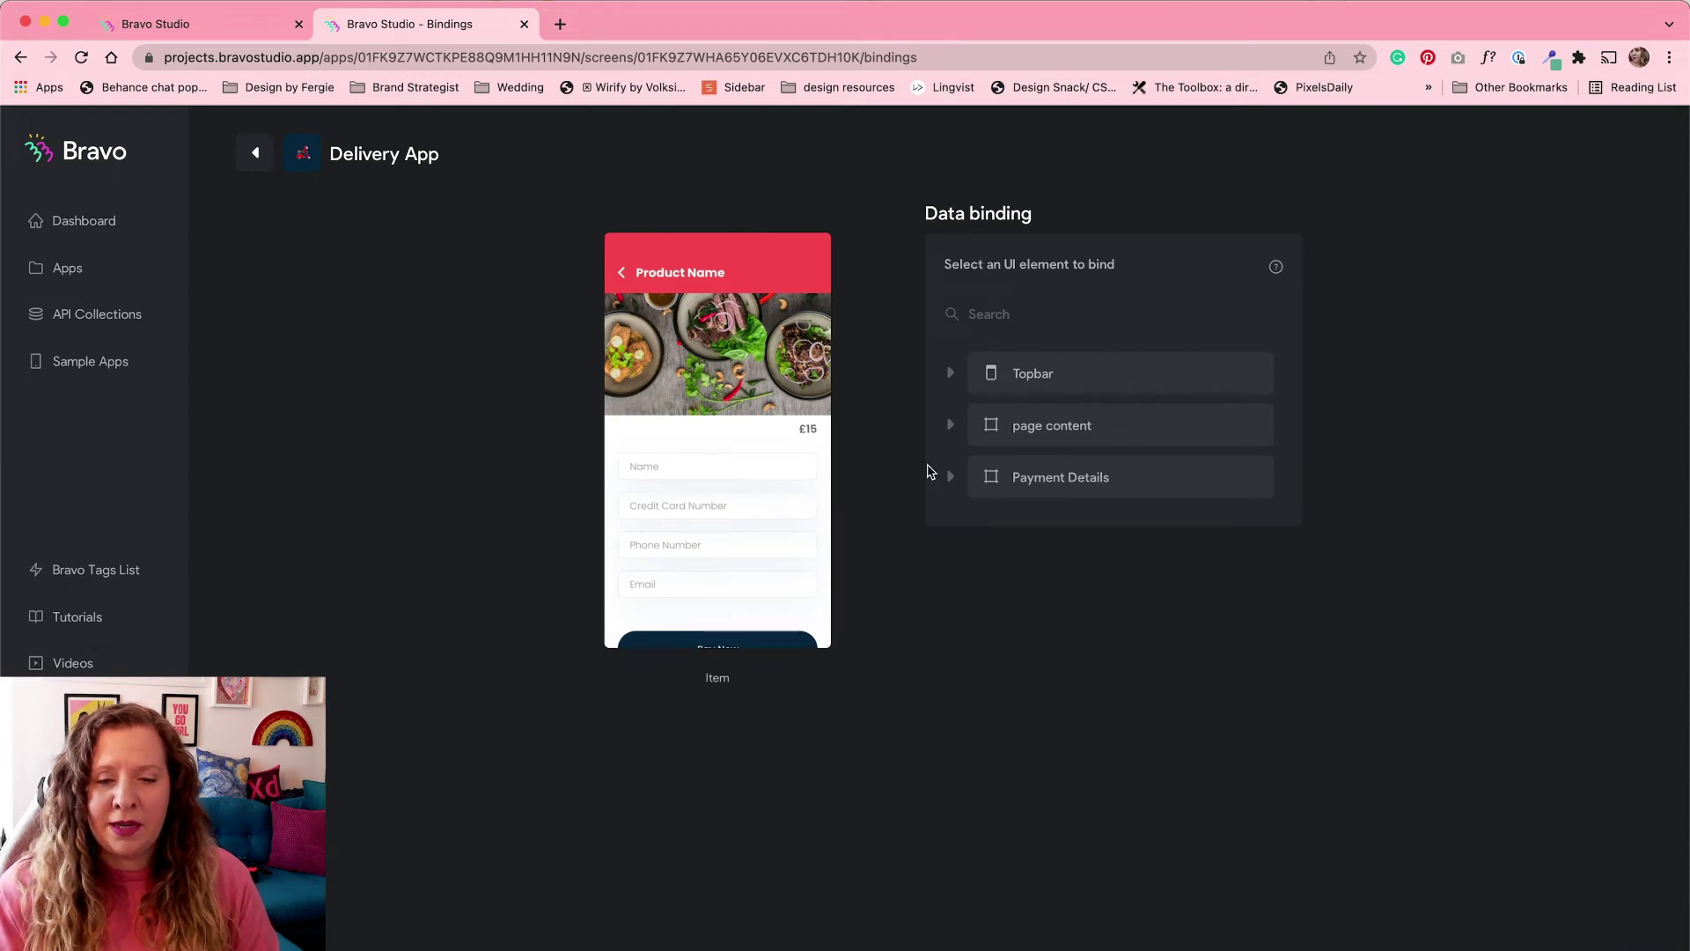
# Step: Check Topbar's Product Name, then page content's BG image (image url) and 15 (price) bindings
pyautogui.click(950, 373)
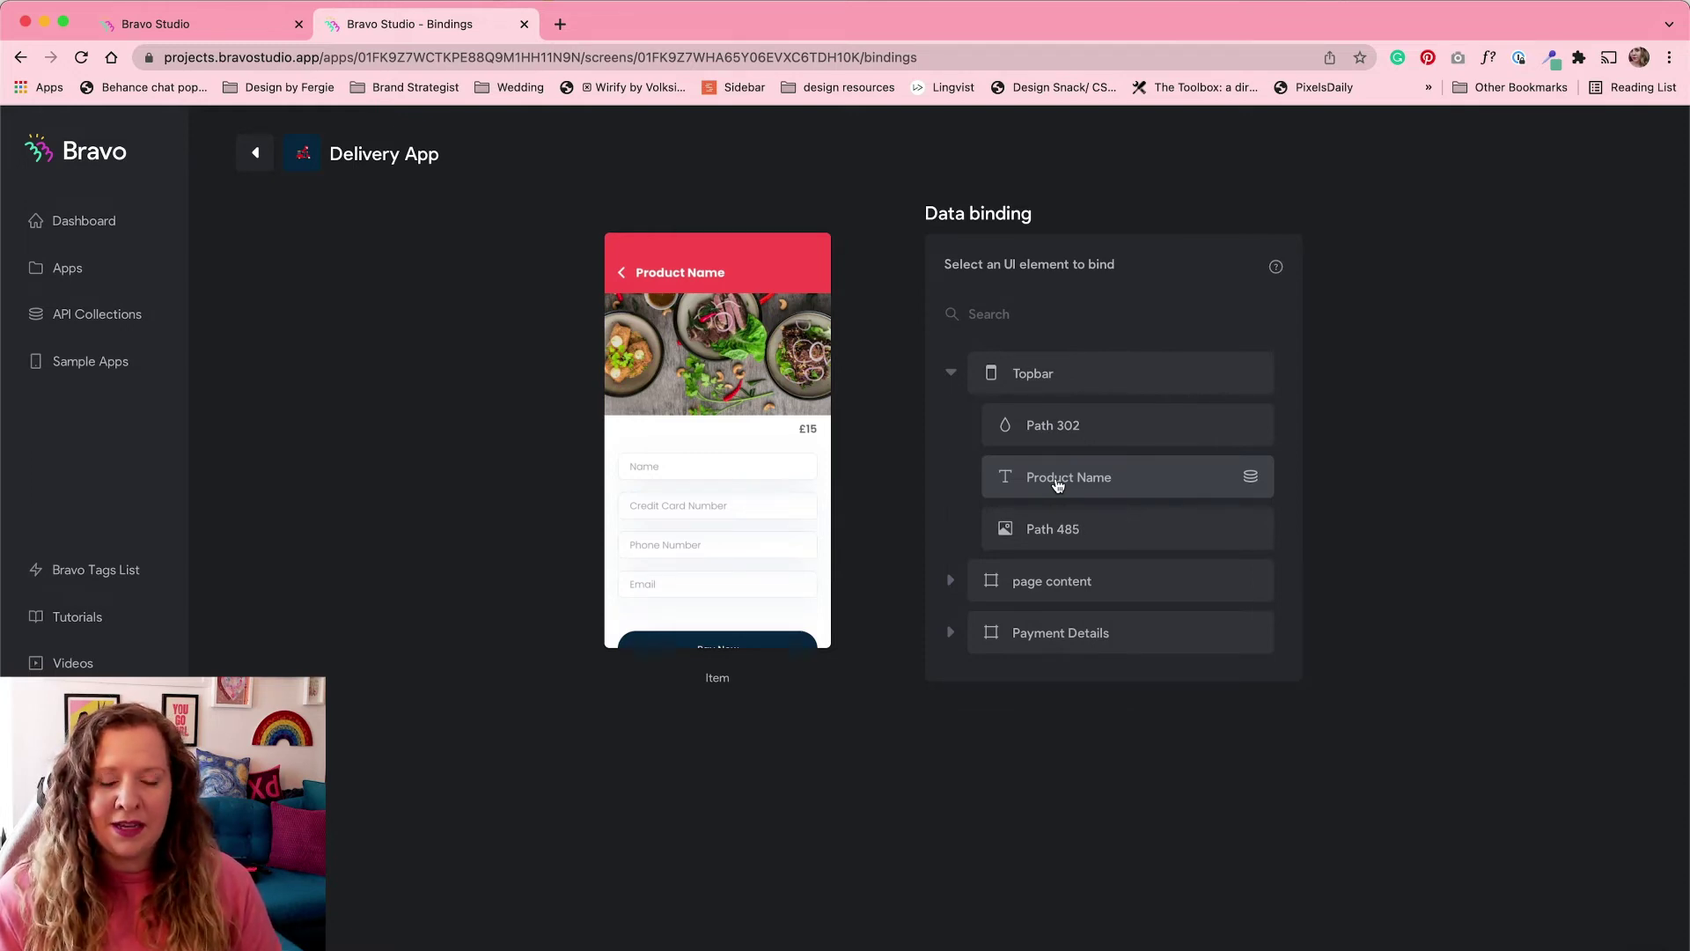
pyautogui.click(1057, 481)
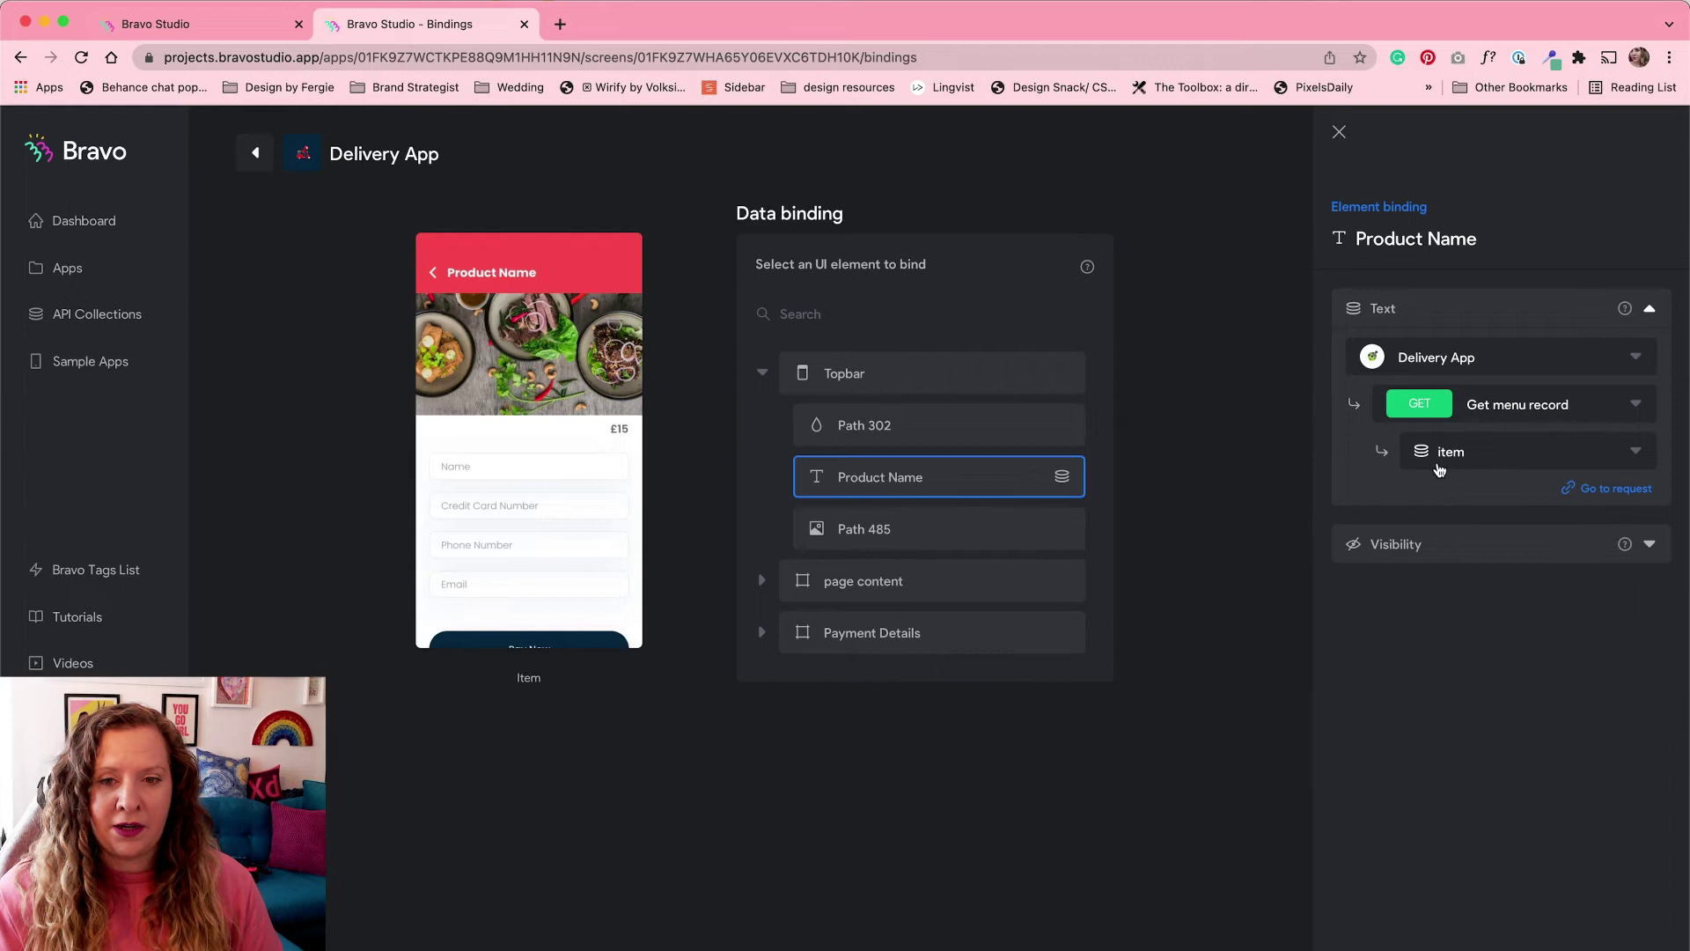
pyautogui.click(762, 372)
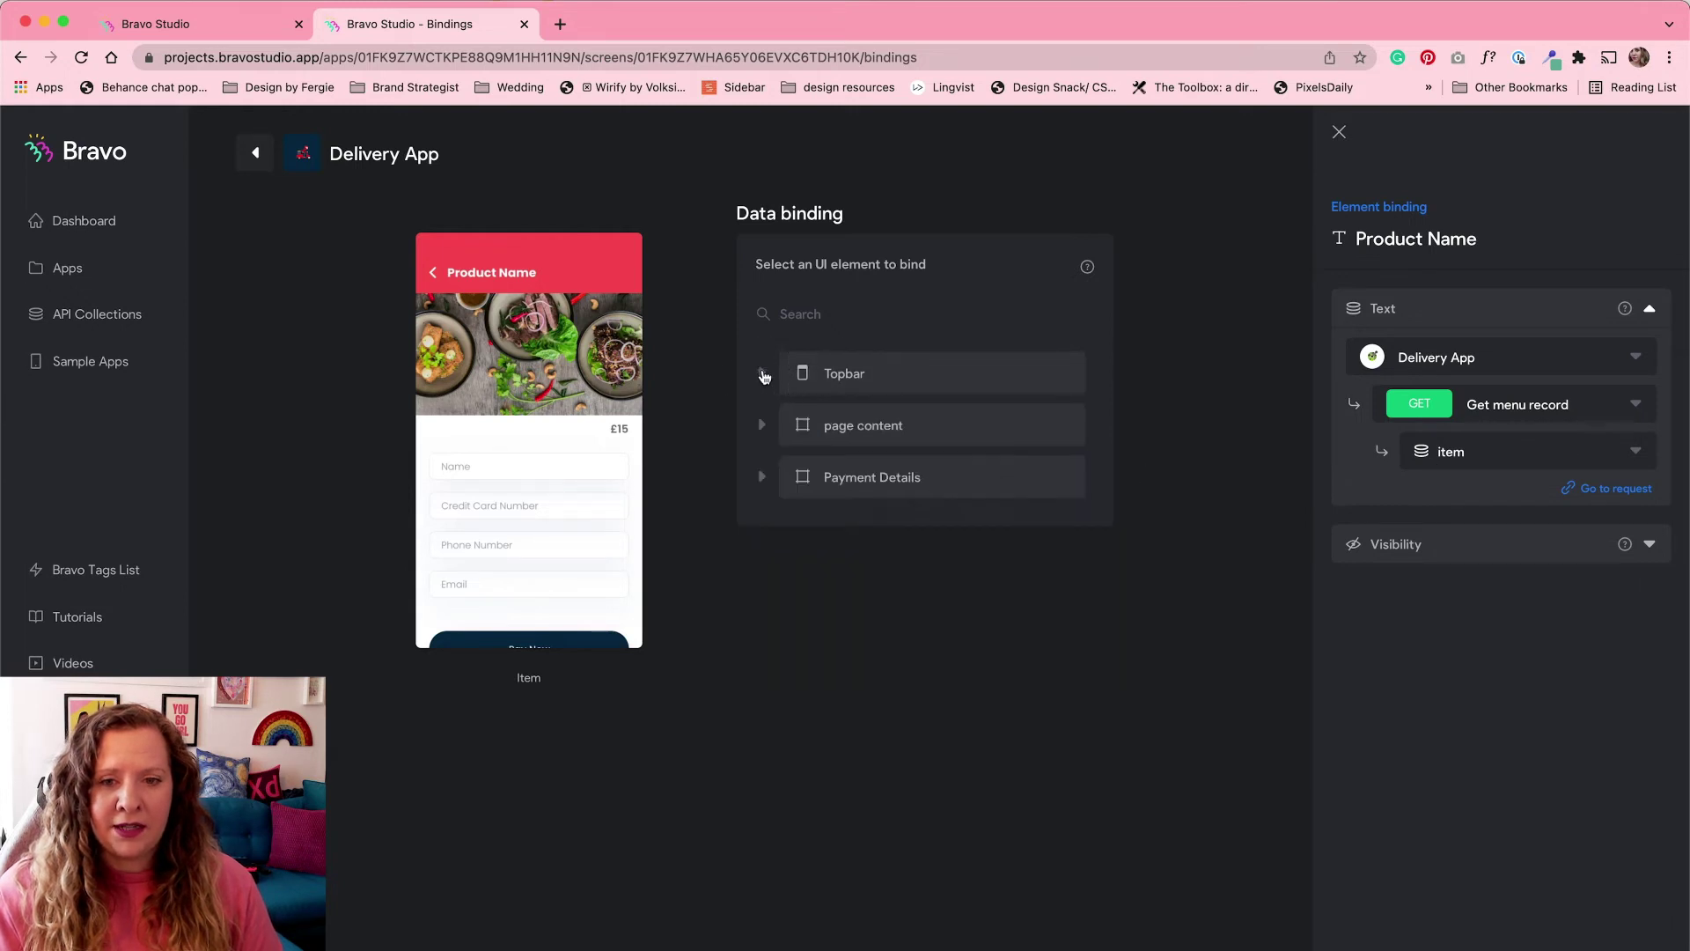
pyautogui.click(763, 427)
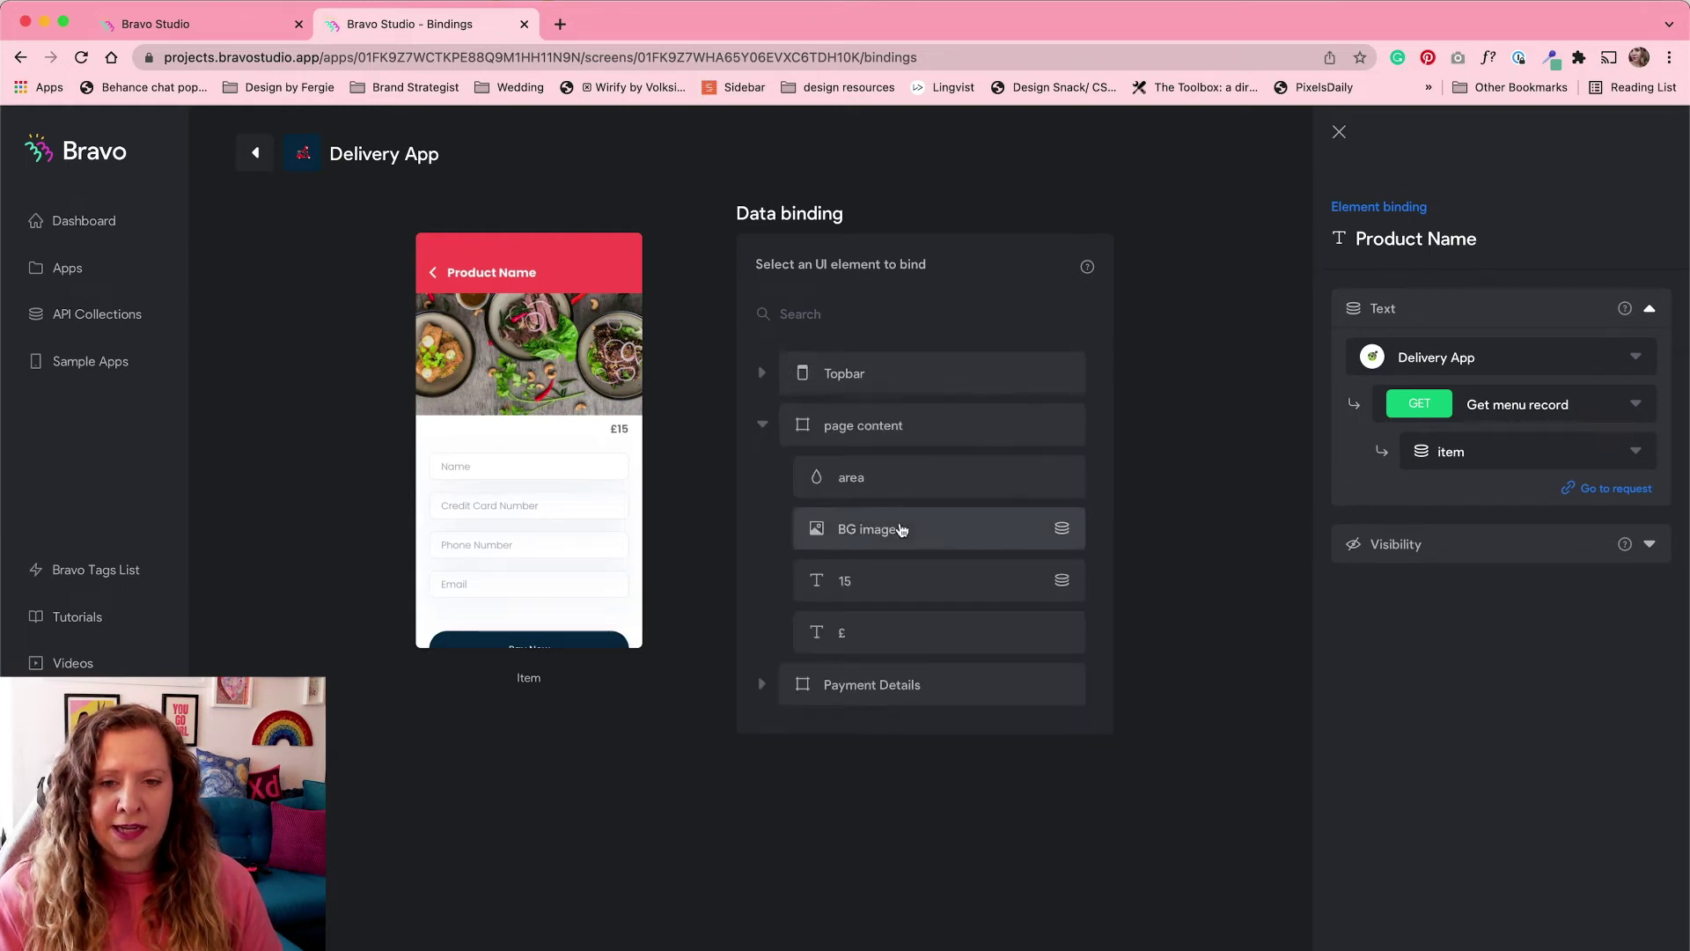
pyautogui.click(933, 535)
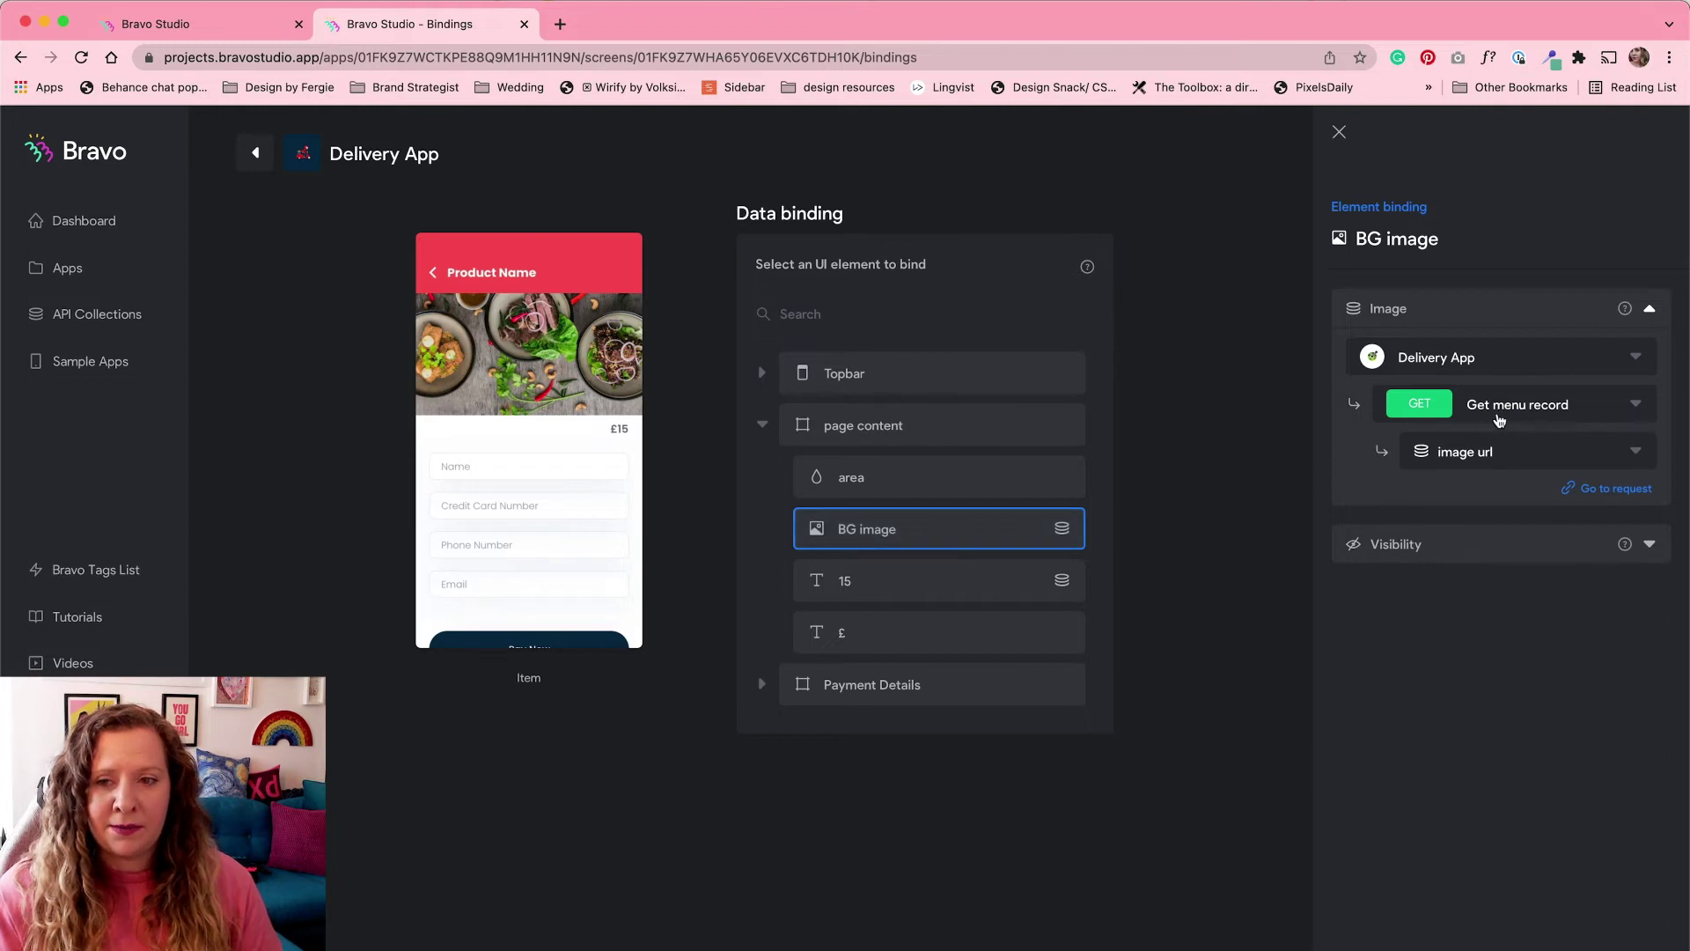
pyautogui.click(937, 590)
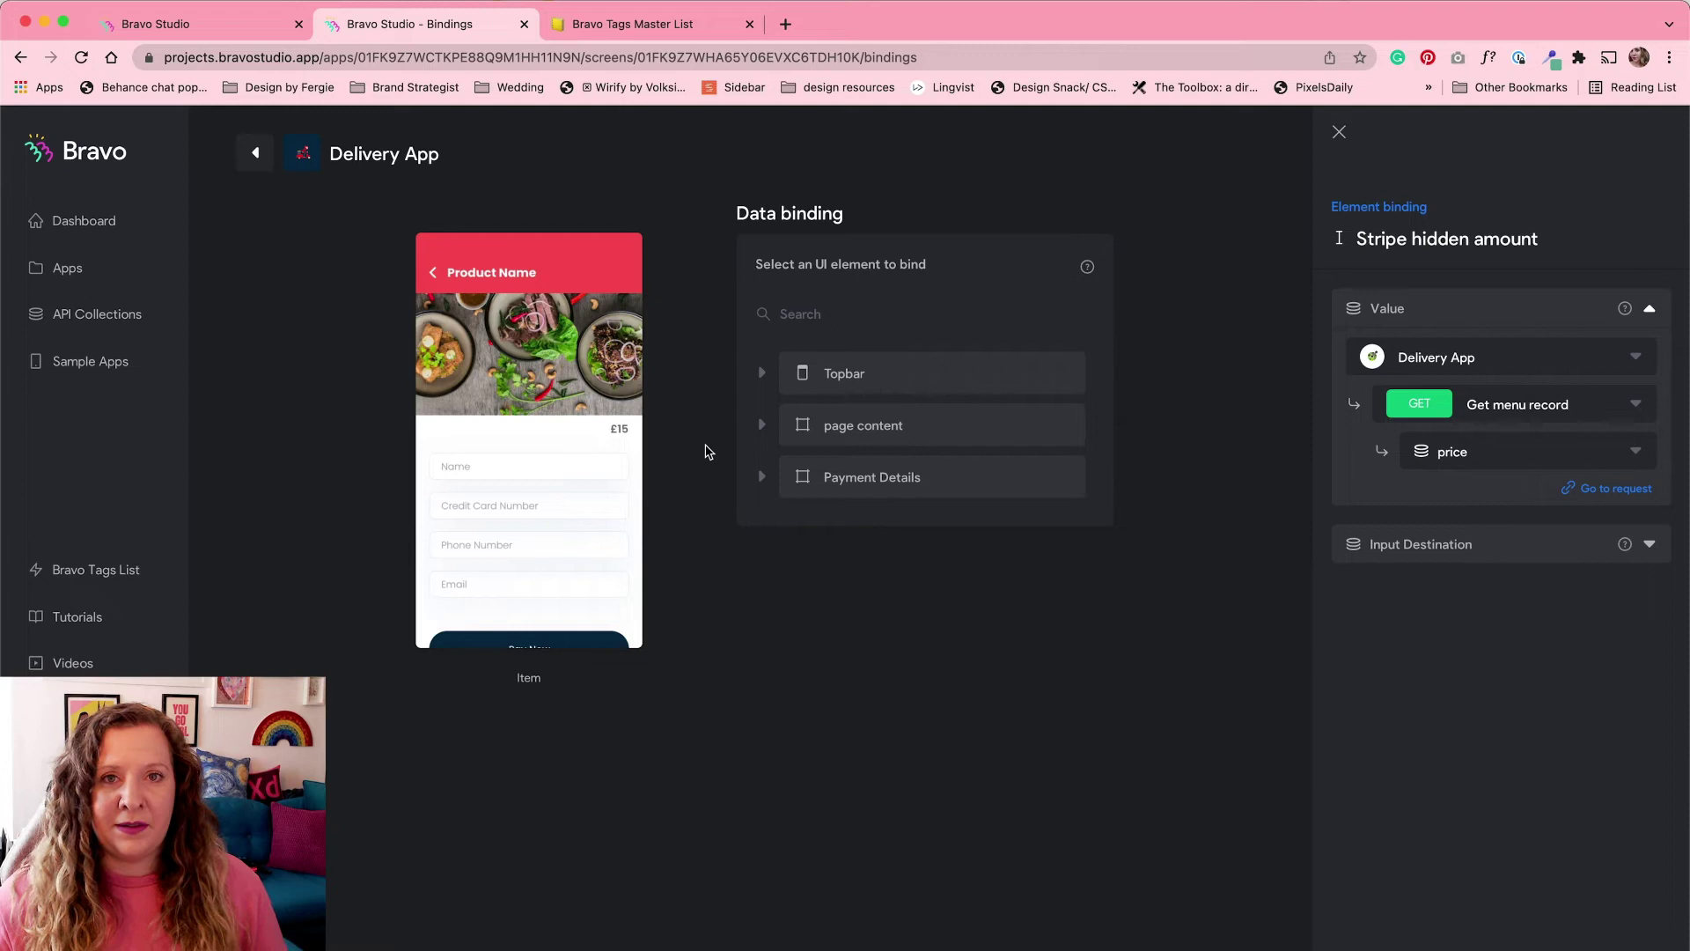
# Step: Expand the Payment Details group and switch to the Adobe XD Delivery App design
pyautogui.click(761, 480)
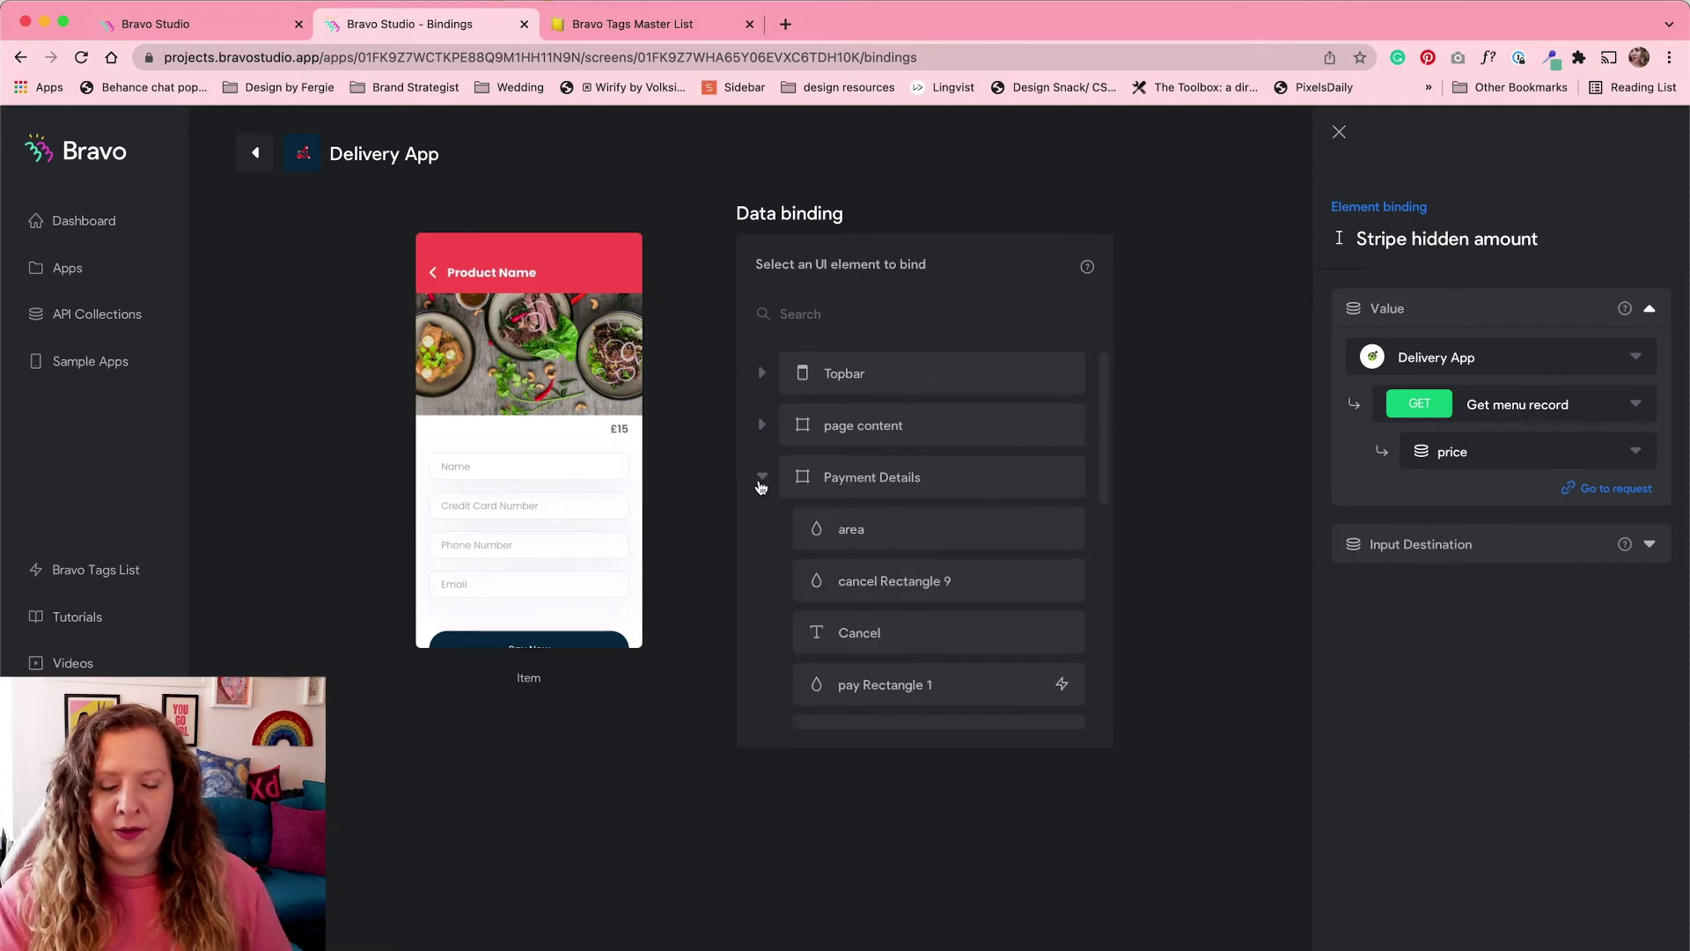
pyautogui.hotkey('ctrl', 'Right')
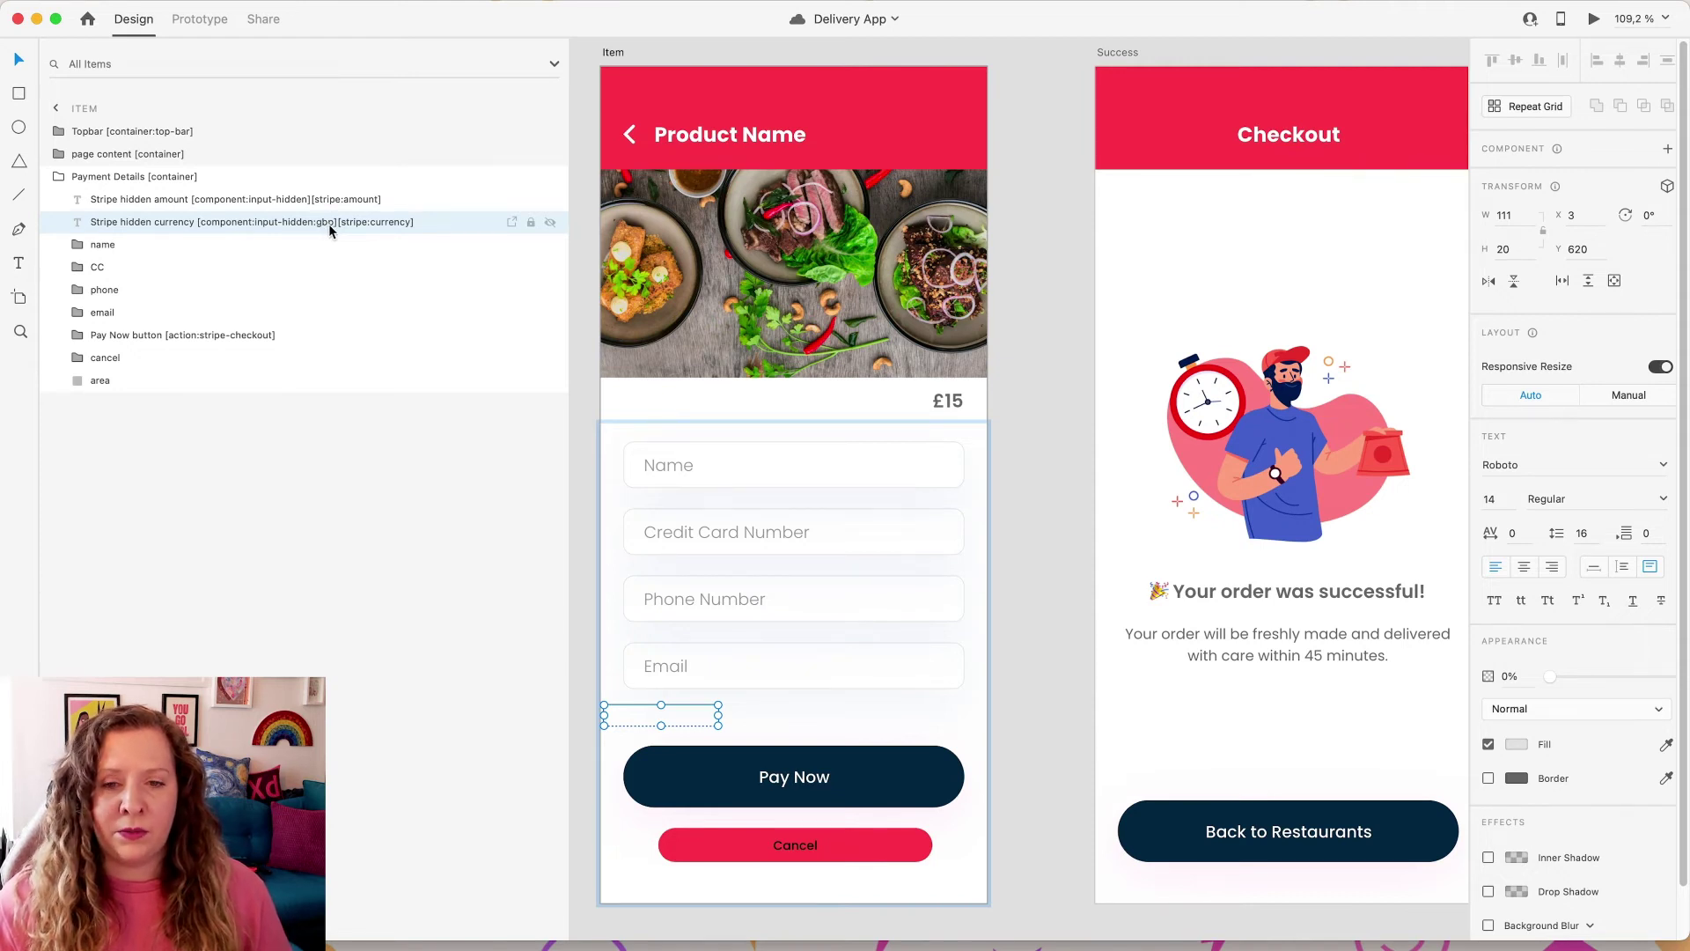
# Step: Inspect the Stripe hidden amount layer's component:input-hidden and stripe:amount tags in Adobe XD
pyautogui.click(390, 204)
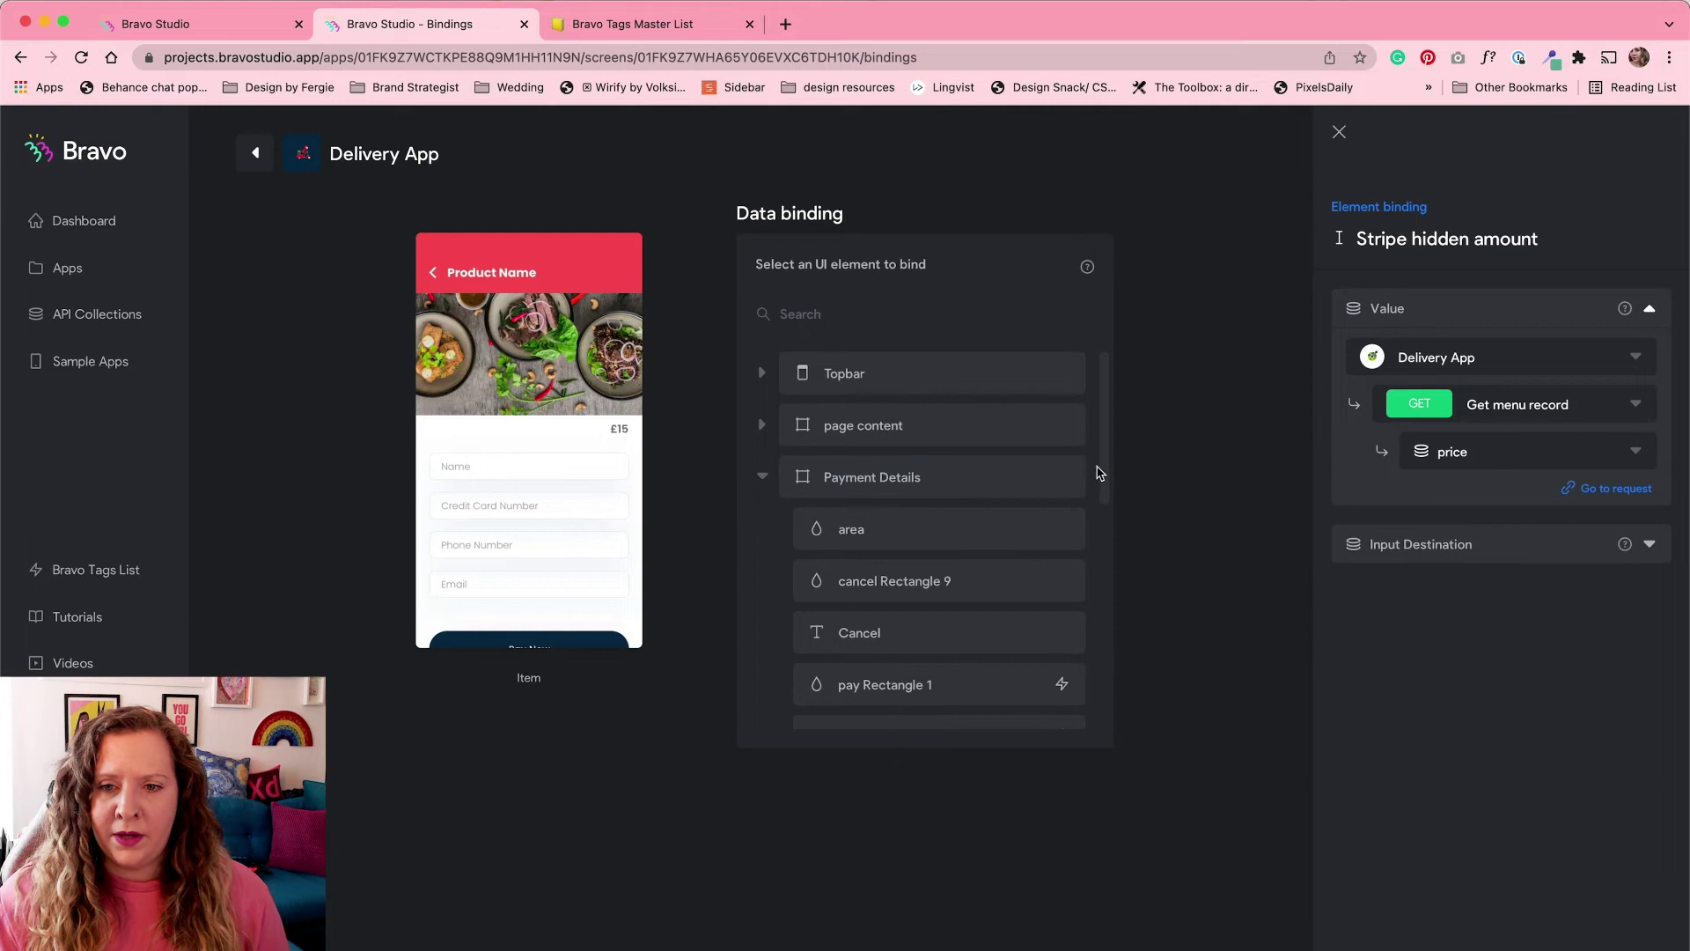
pyautogui.moveTo(1099, 480); pyautogui.dragTo(1098, 701)
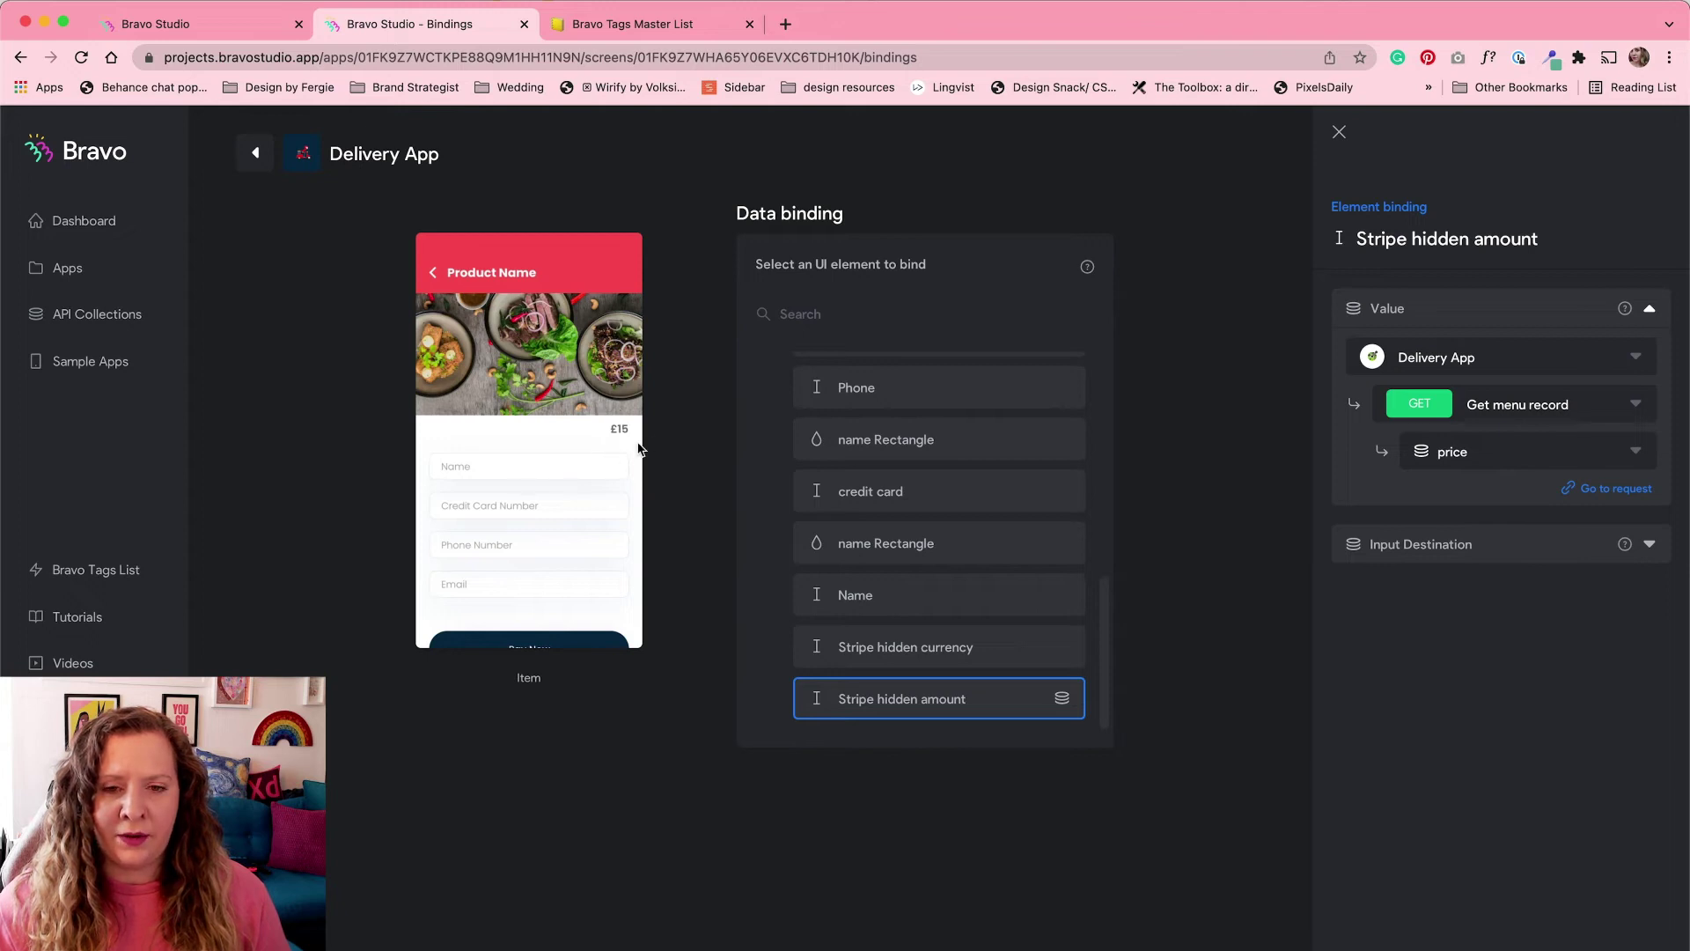
pyautogui.moveTo(1104, 592); pyautogui.dragTo(1101, 426)
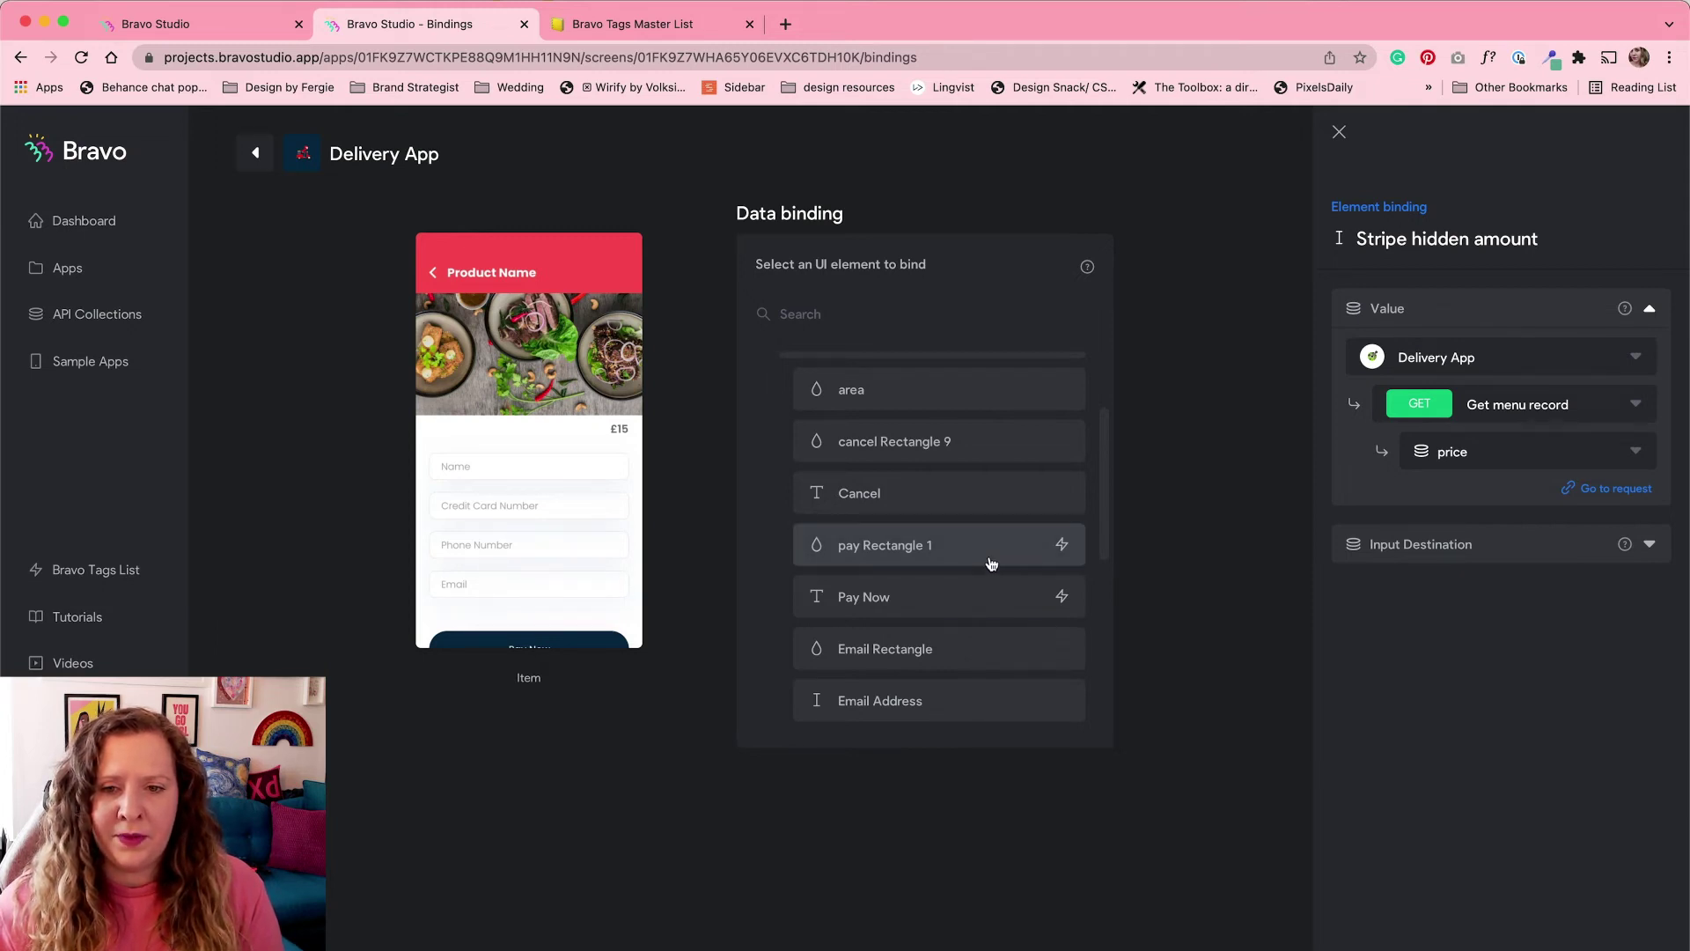
# Step: Confirm pay Rectangle 1 and Pay Now send successful Stripe checkouts to Success, then return to Screens
pyautogui.click(991, 564)
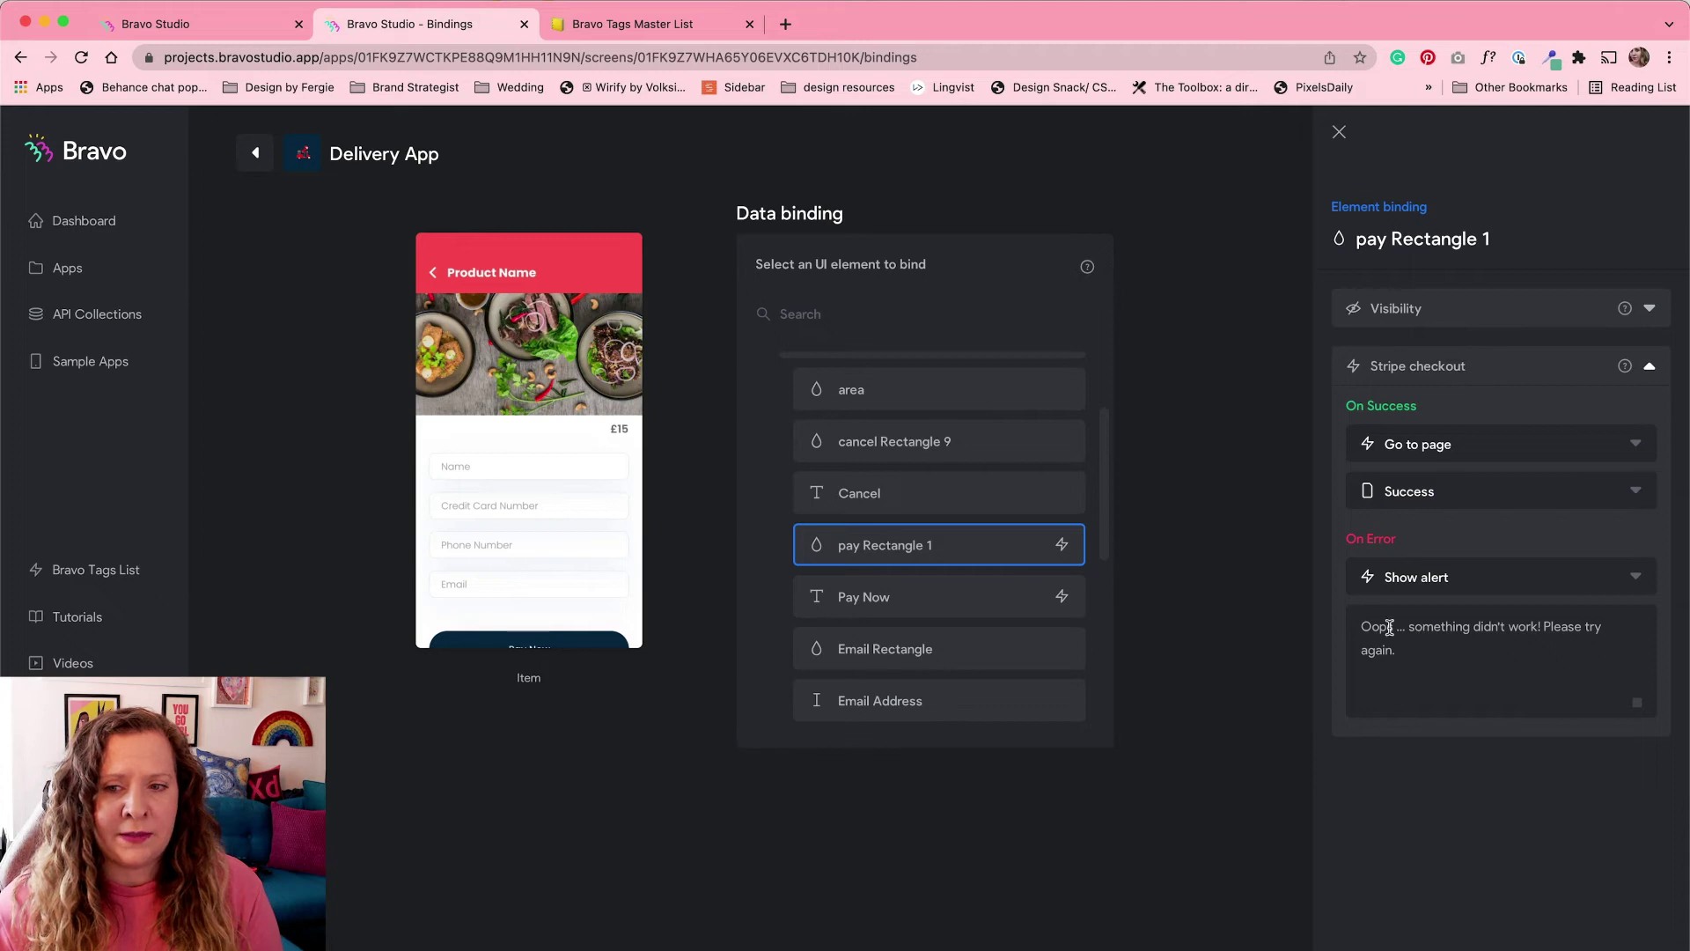
pyautogui.click(981, 604)
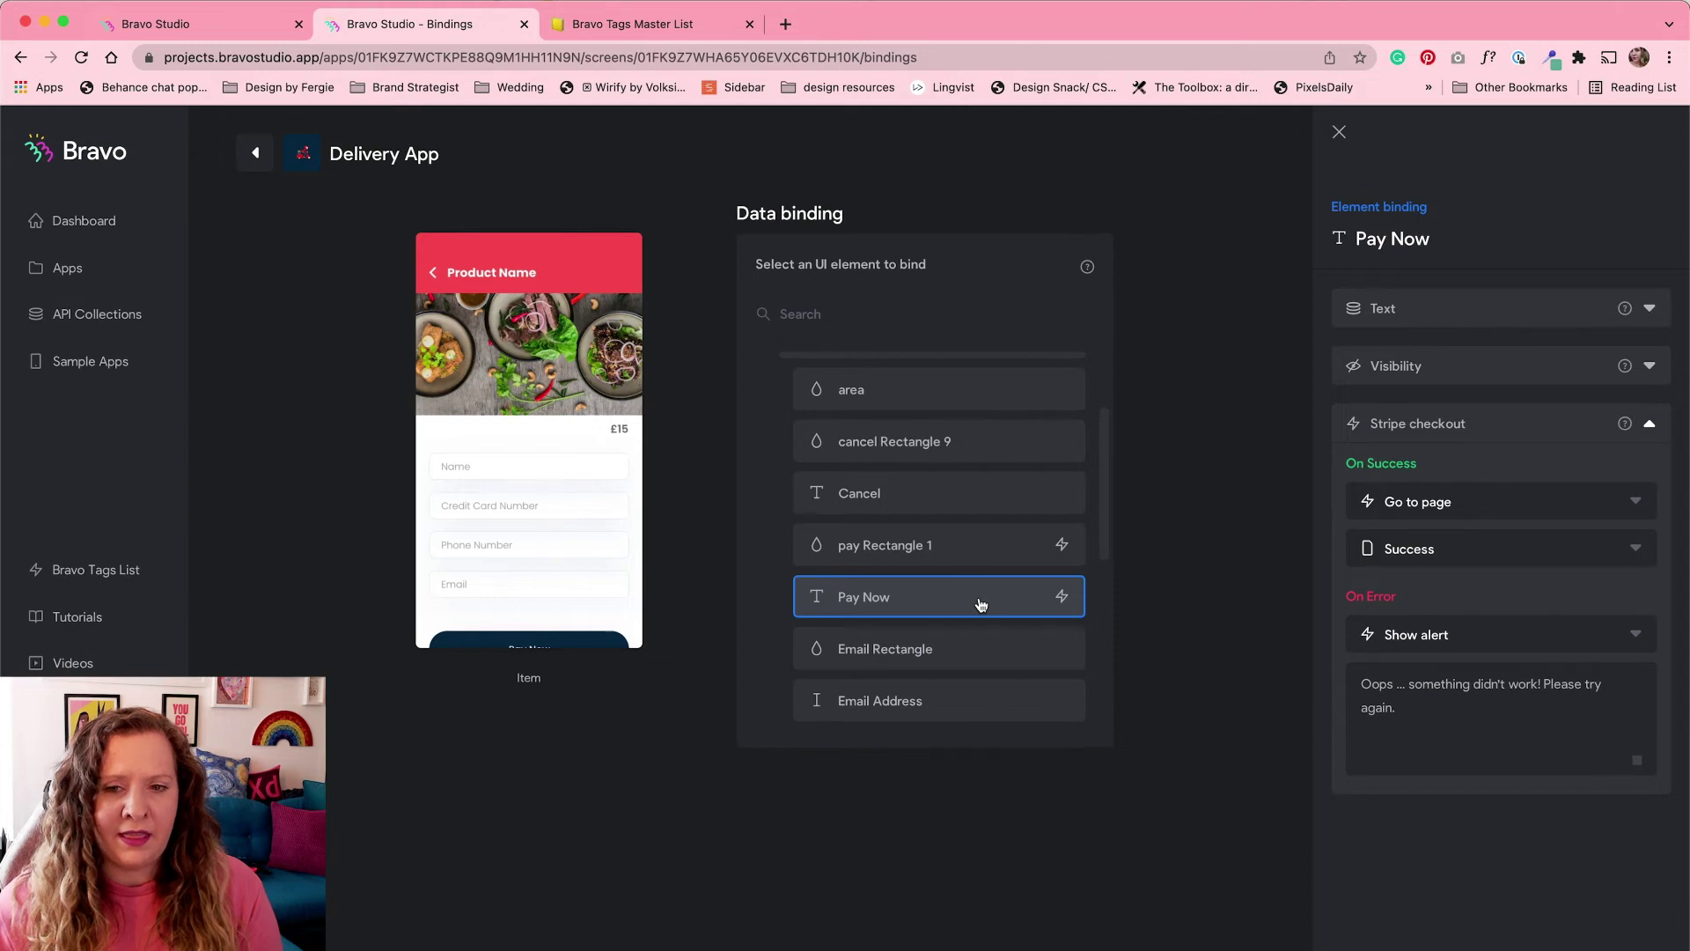
pyautogui.press('super+bracketleft')
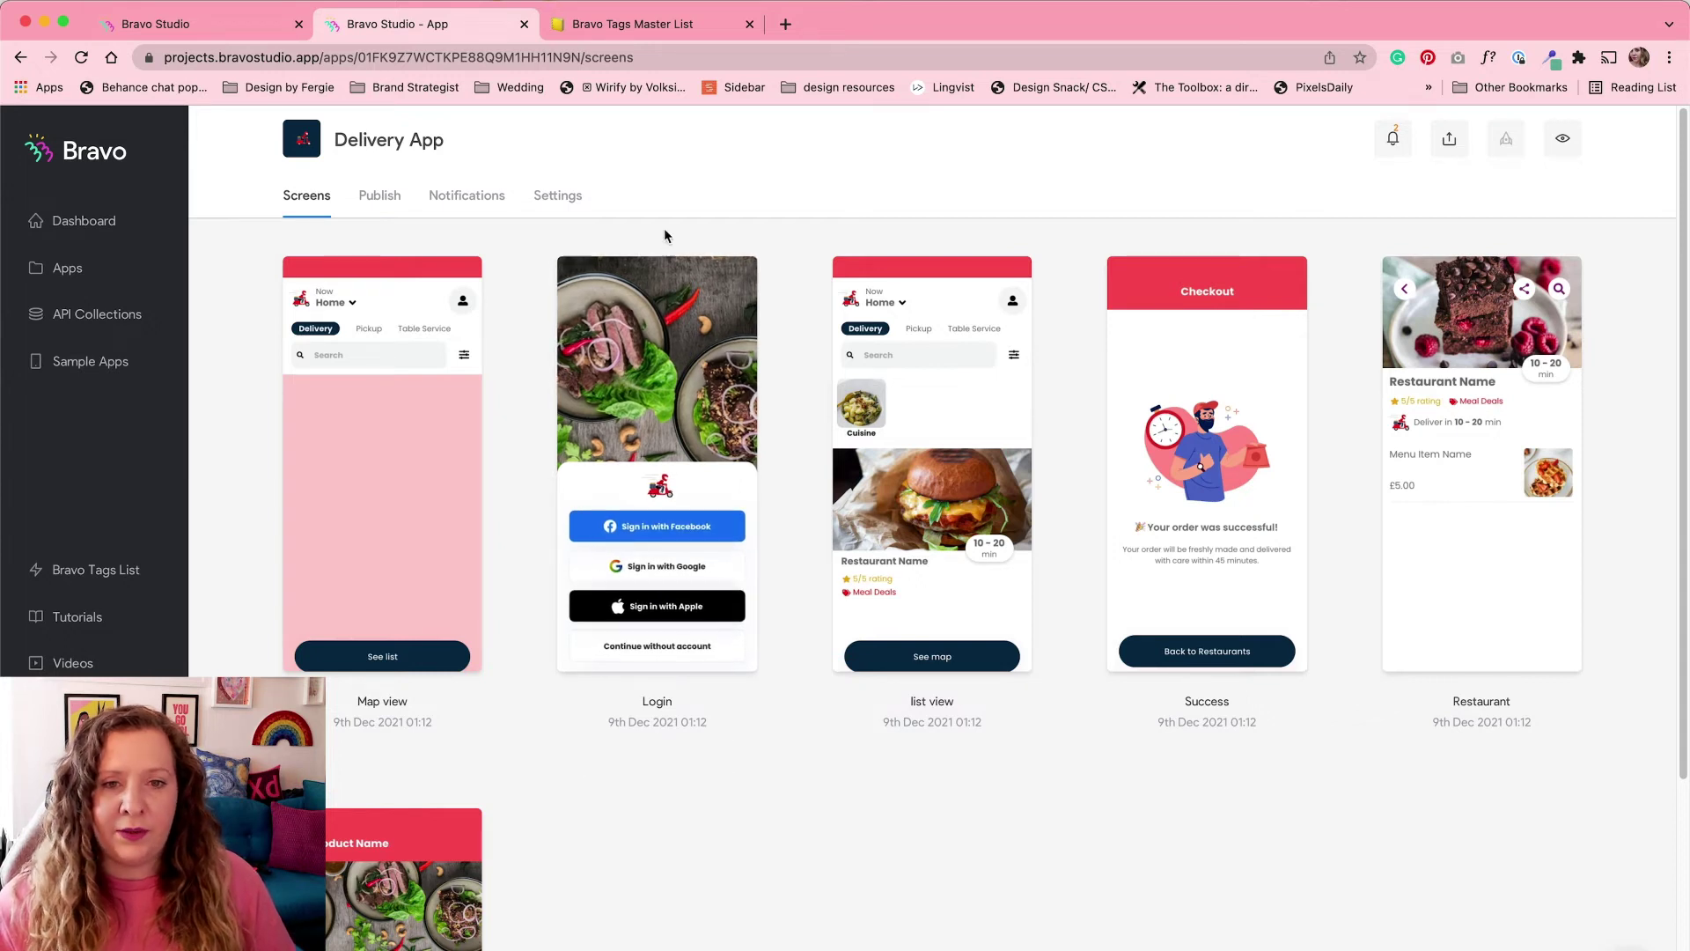
# Step: Review the [page:login] and [action:login] OAuth tags in Notion, then open a new browser tab
pyautogui.click(668, 27)
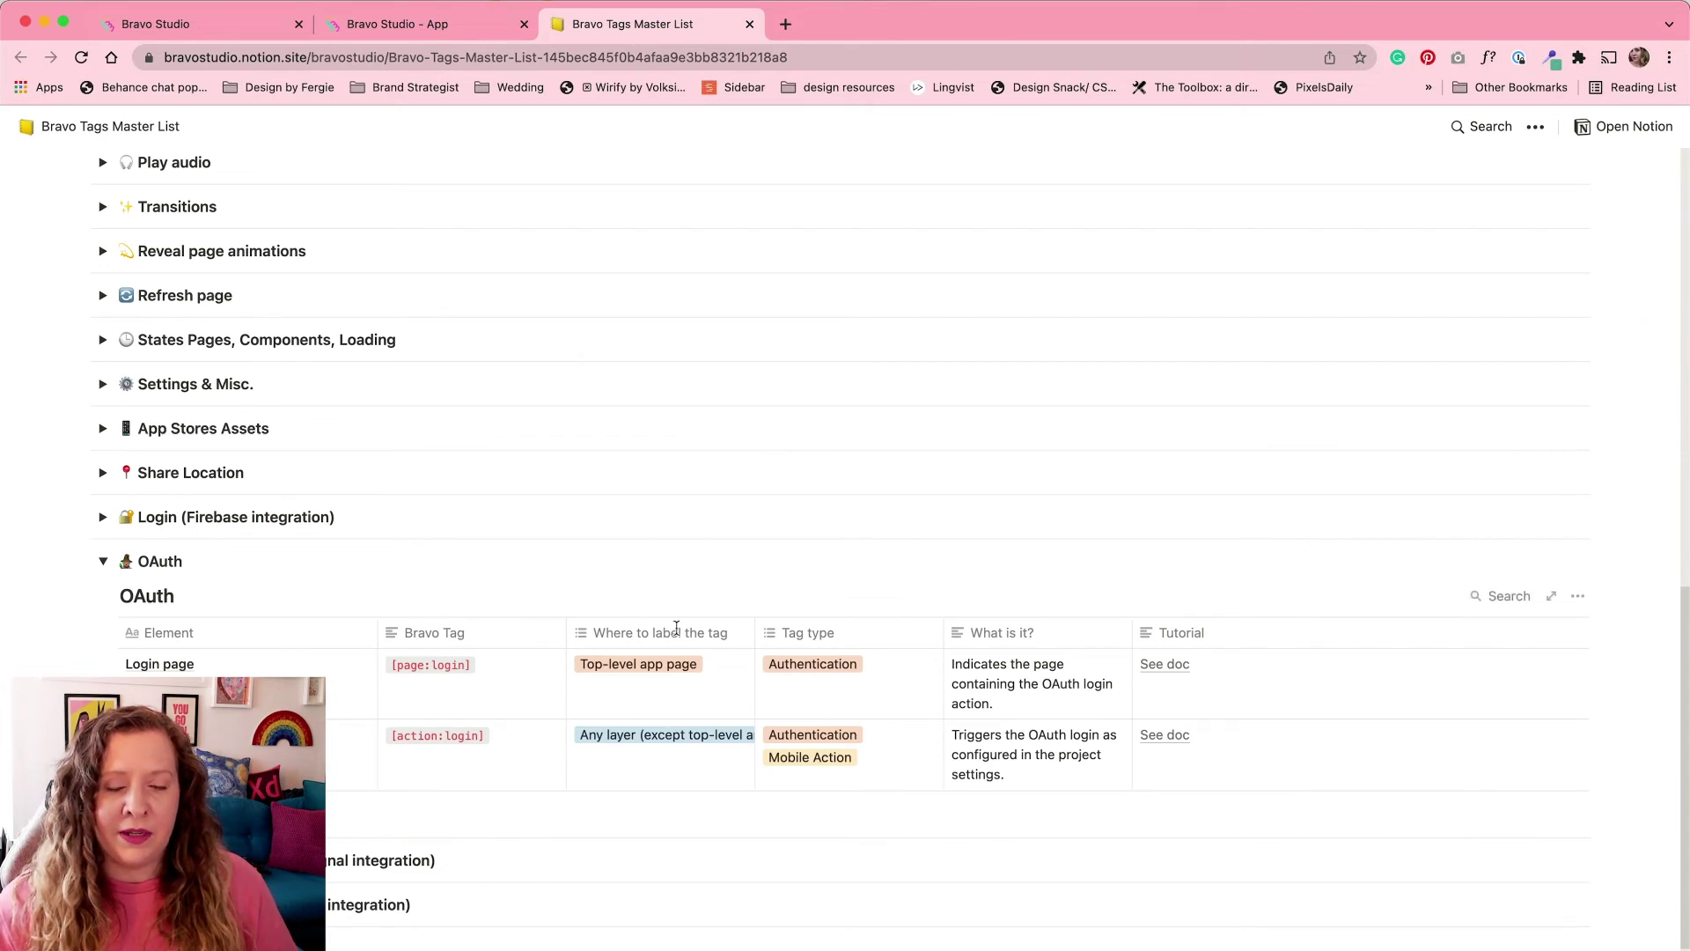
pyautogui.click(477, 35)
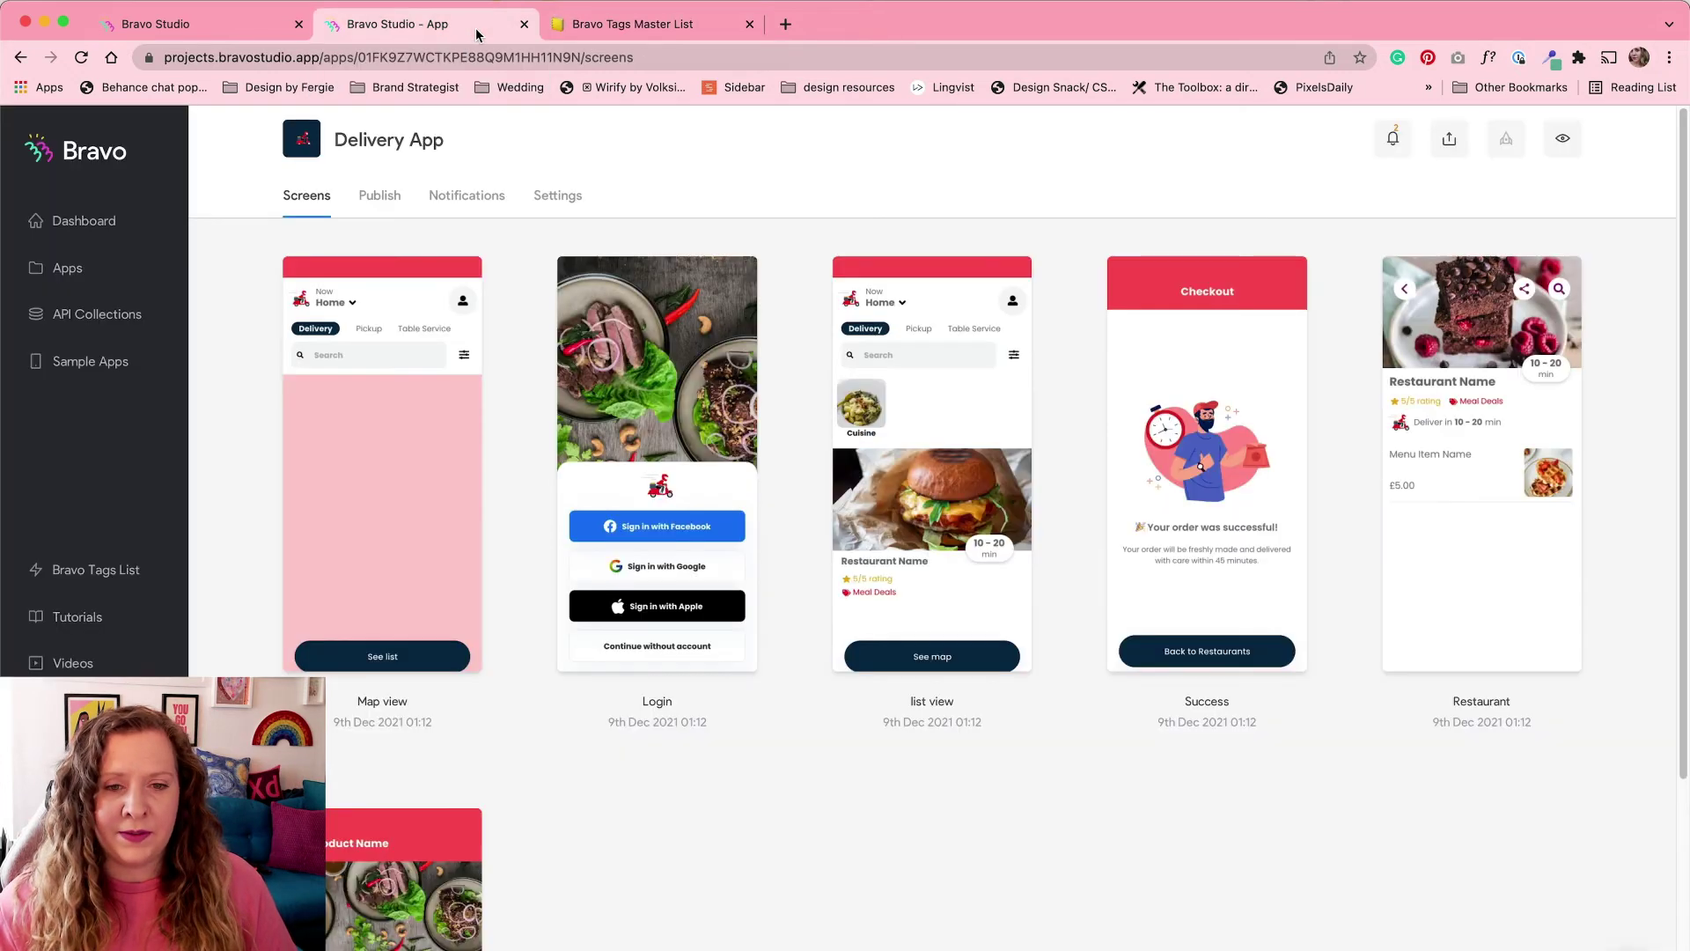
pyautogui.click(787, 24)
# Step: Load manage.auth0.com and go to the Auth0 Applications list
pyautogui.write('https://manage.auth0.com')
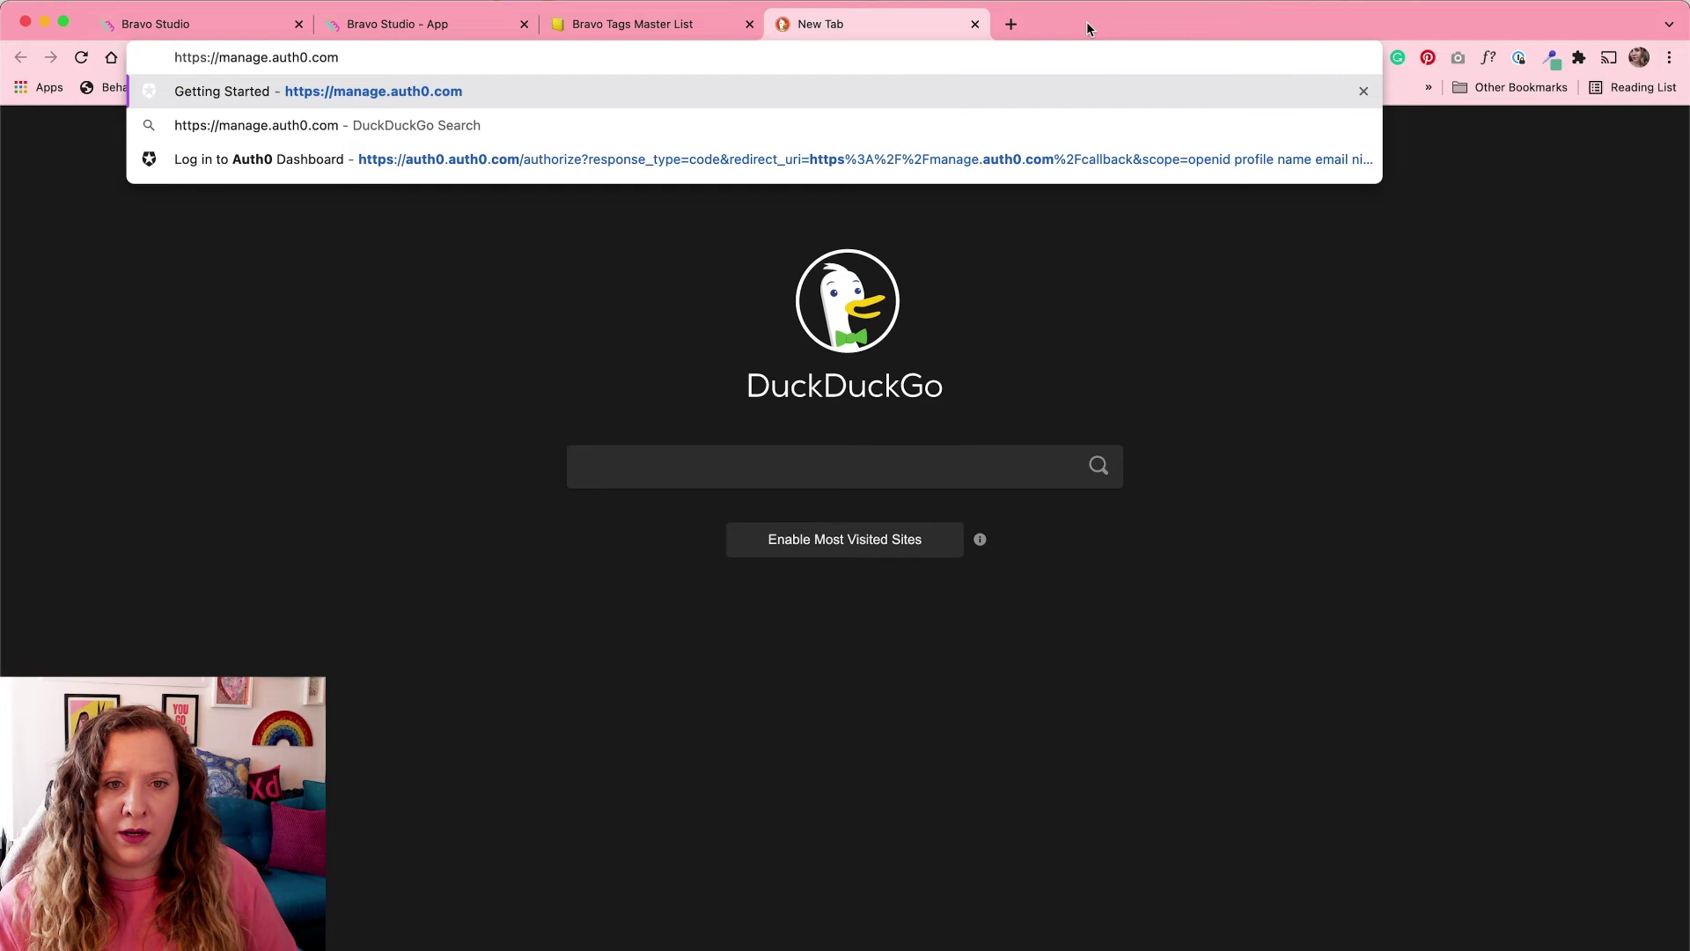
pyautogui.press('Return')
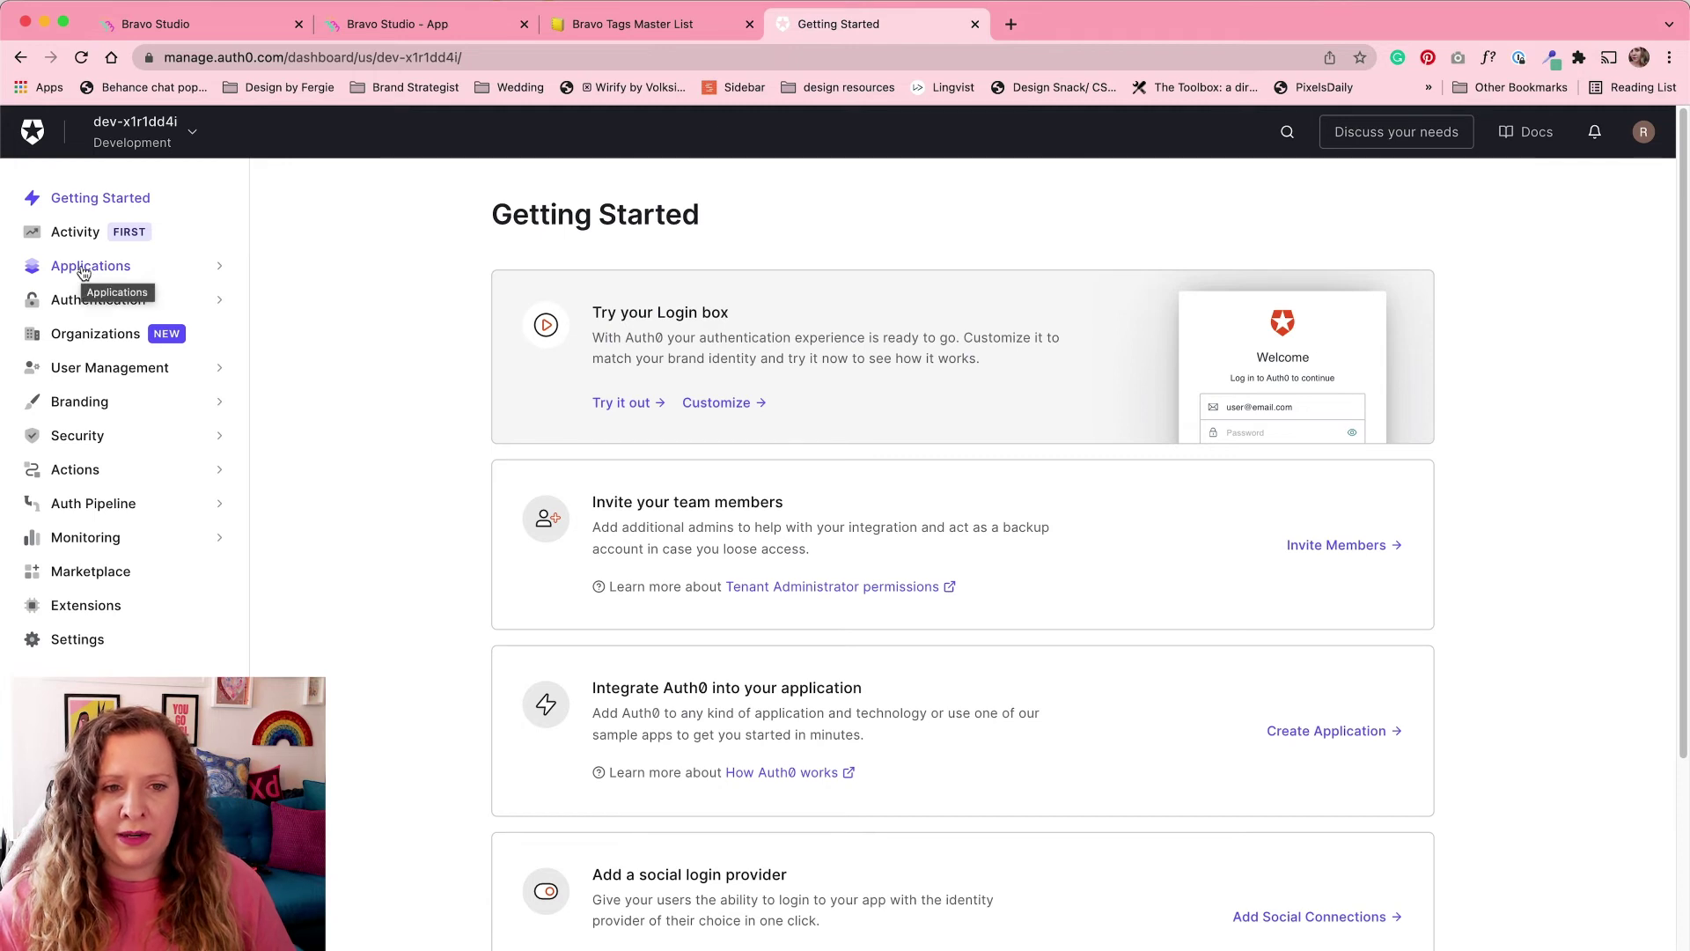
pyautogui.click(85, 268)
pyautogui.click(82, 297)
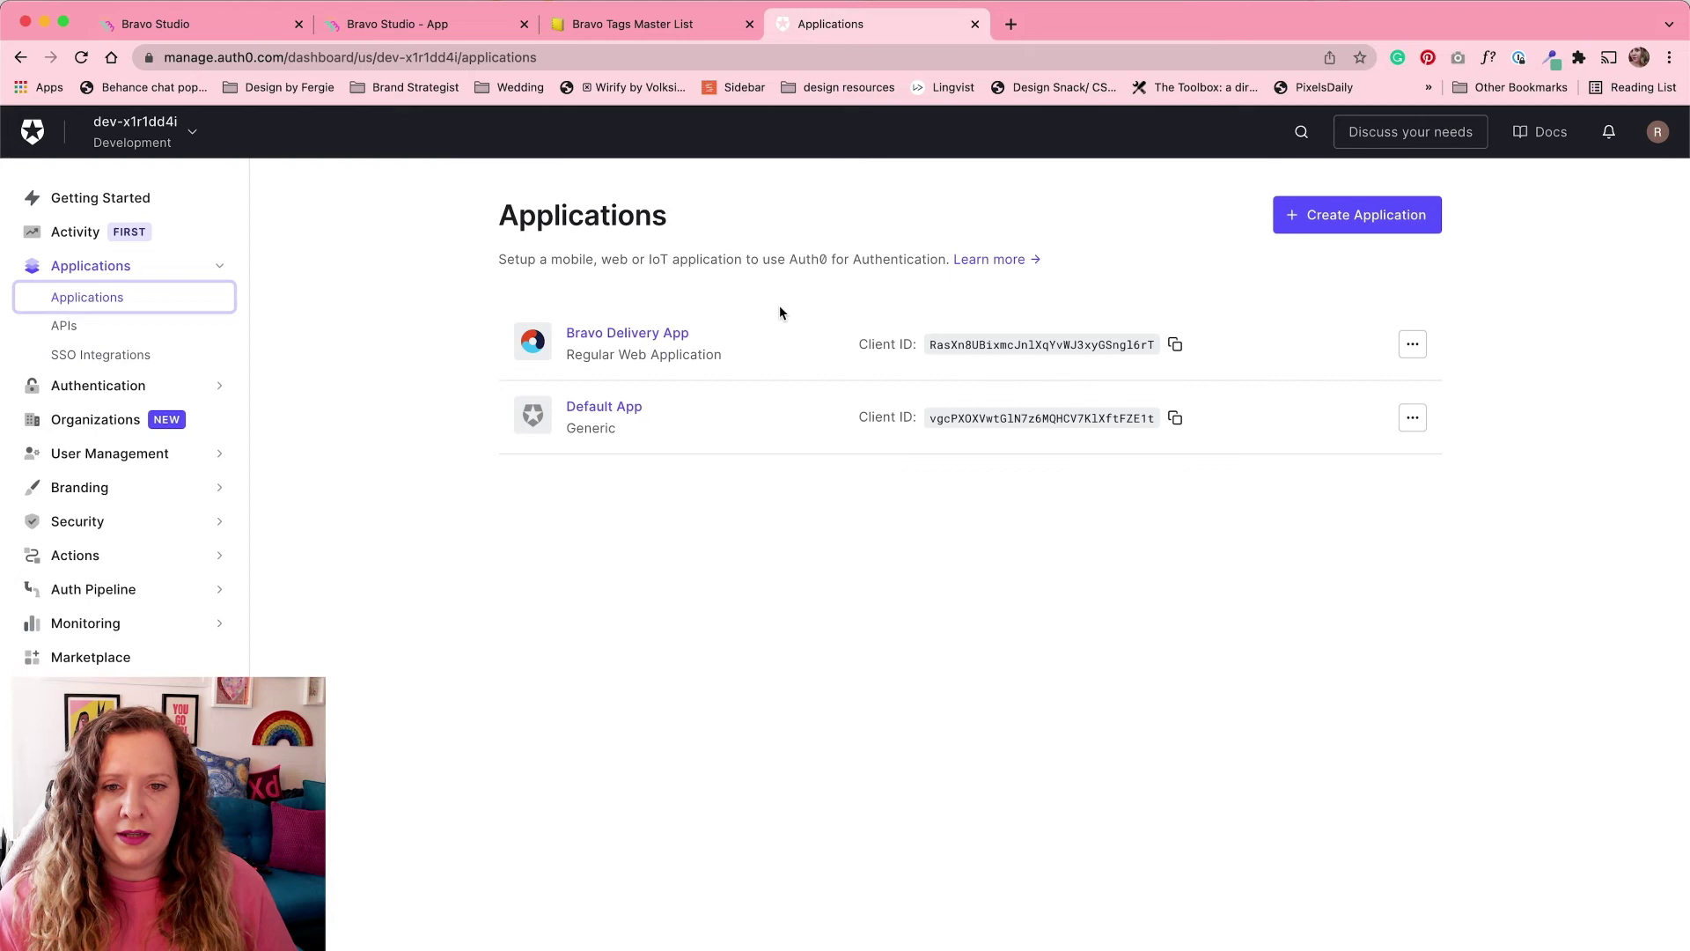
# Step: Create a Regular Web Application named DemoAuth and view its Settings
pyautogui.click(1357, 217)
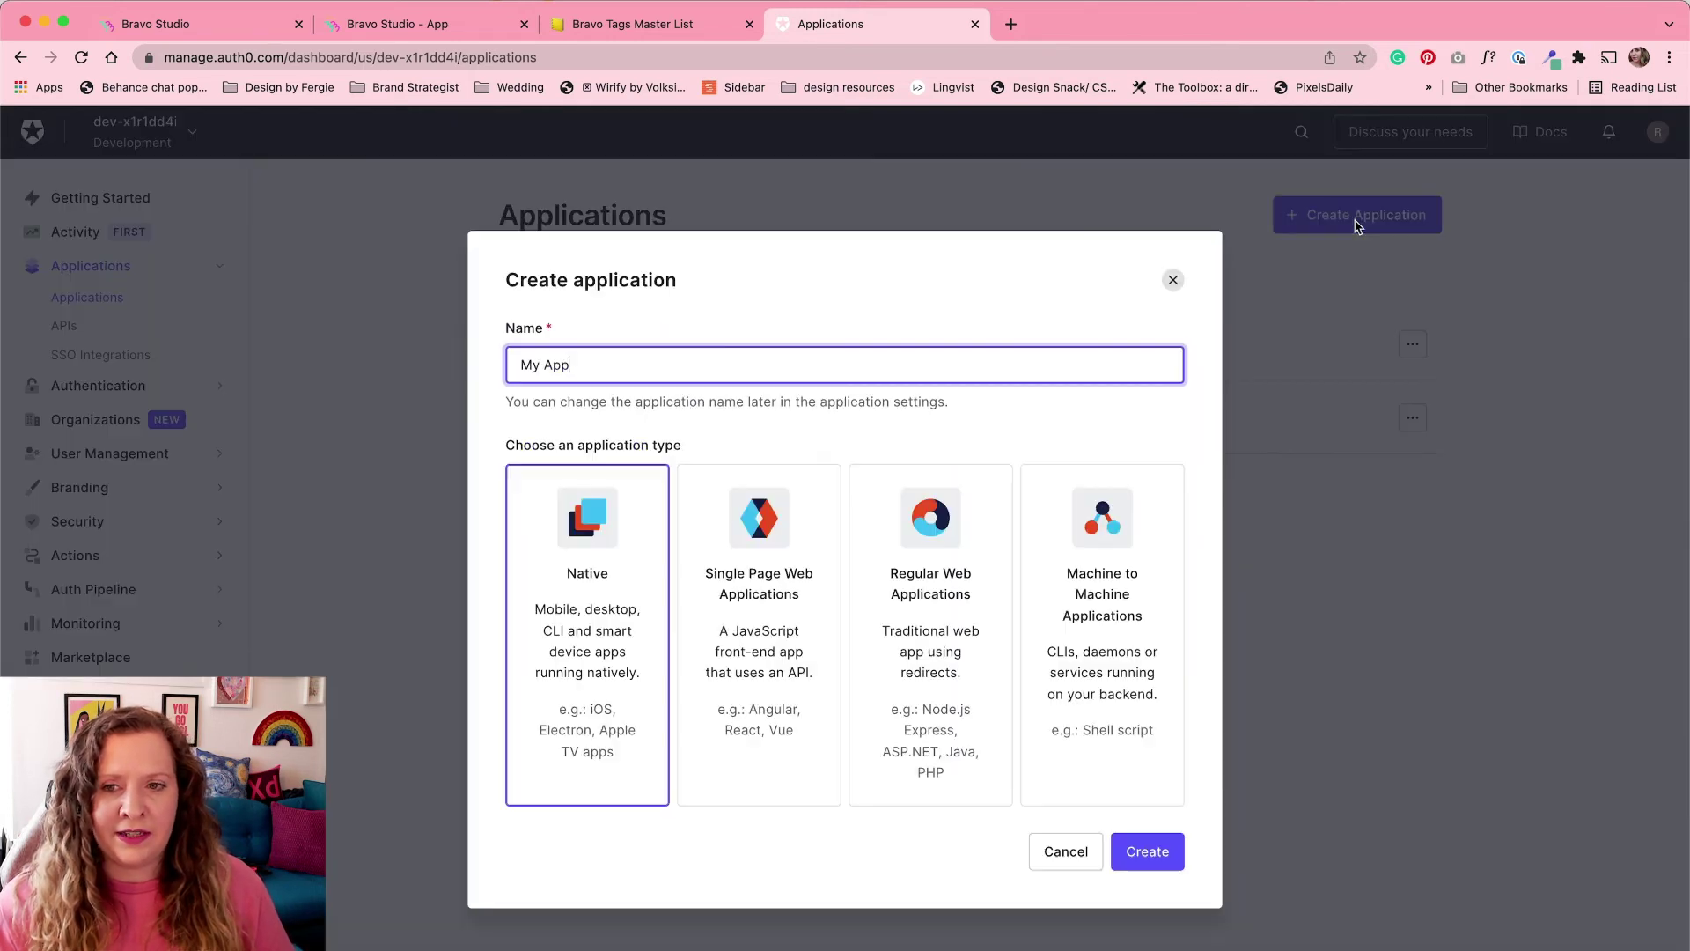
pyautogui.tripleClick(886, 369)
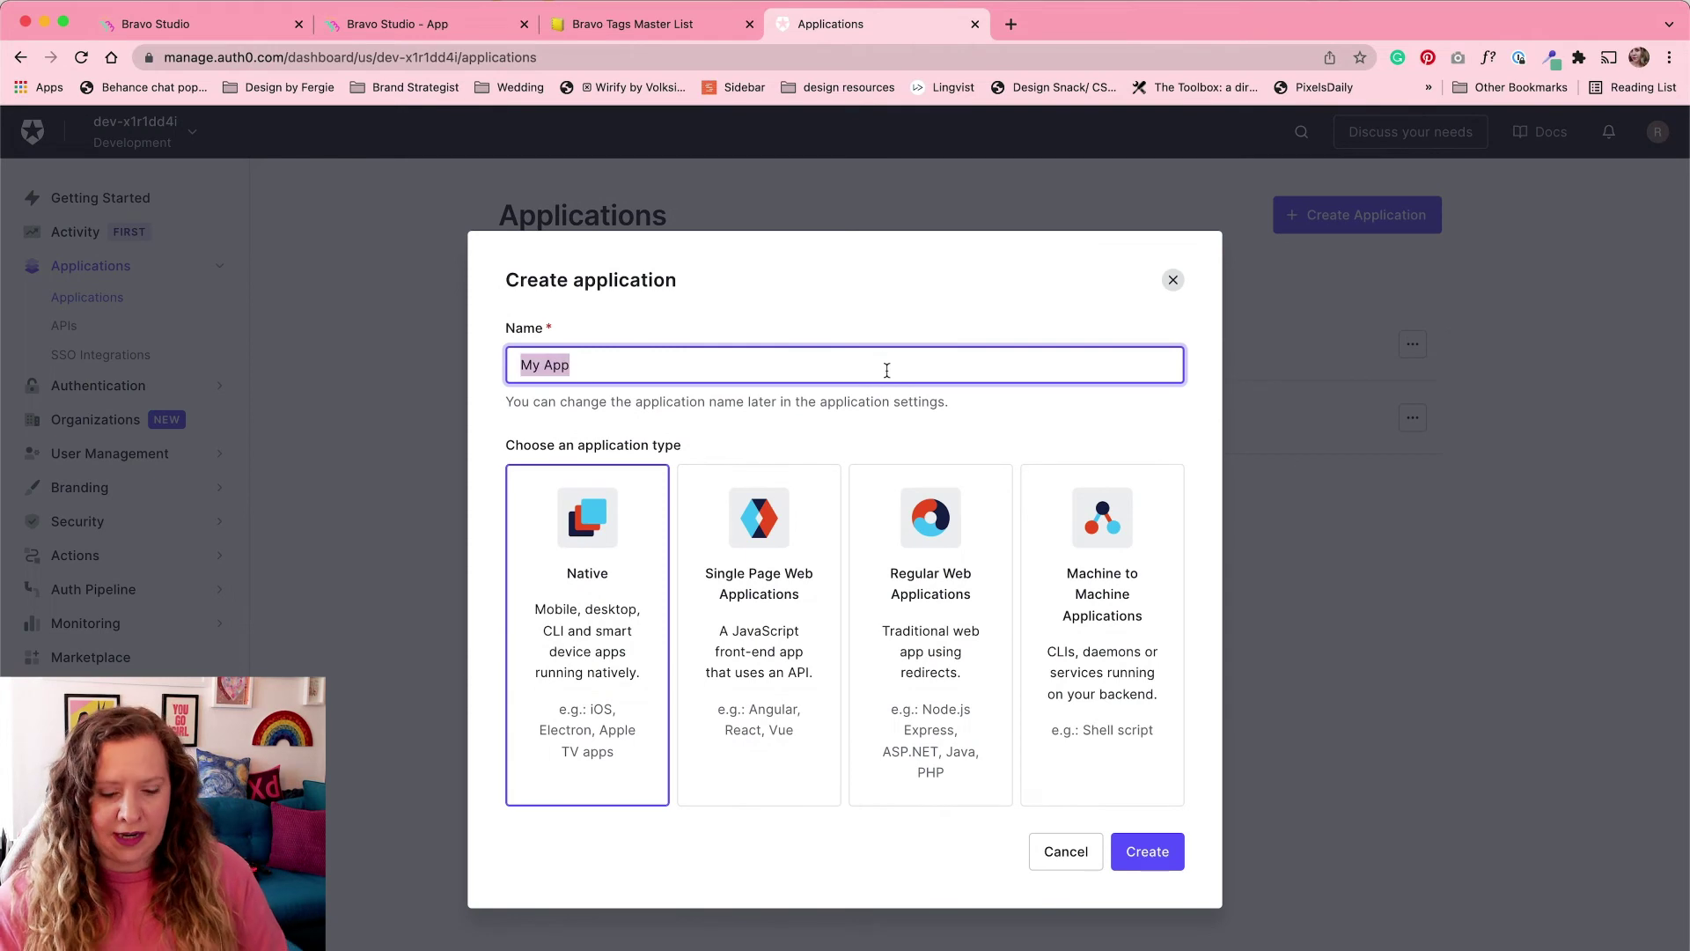
pyautogui.write('DemoAuth')
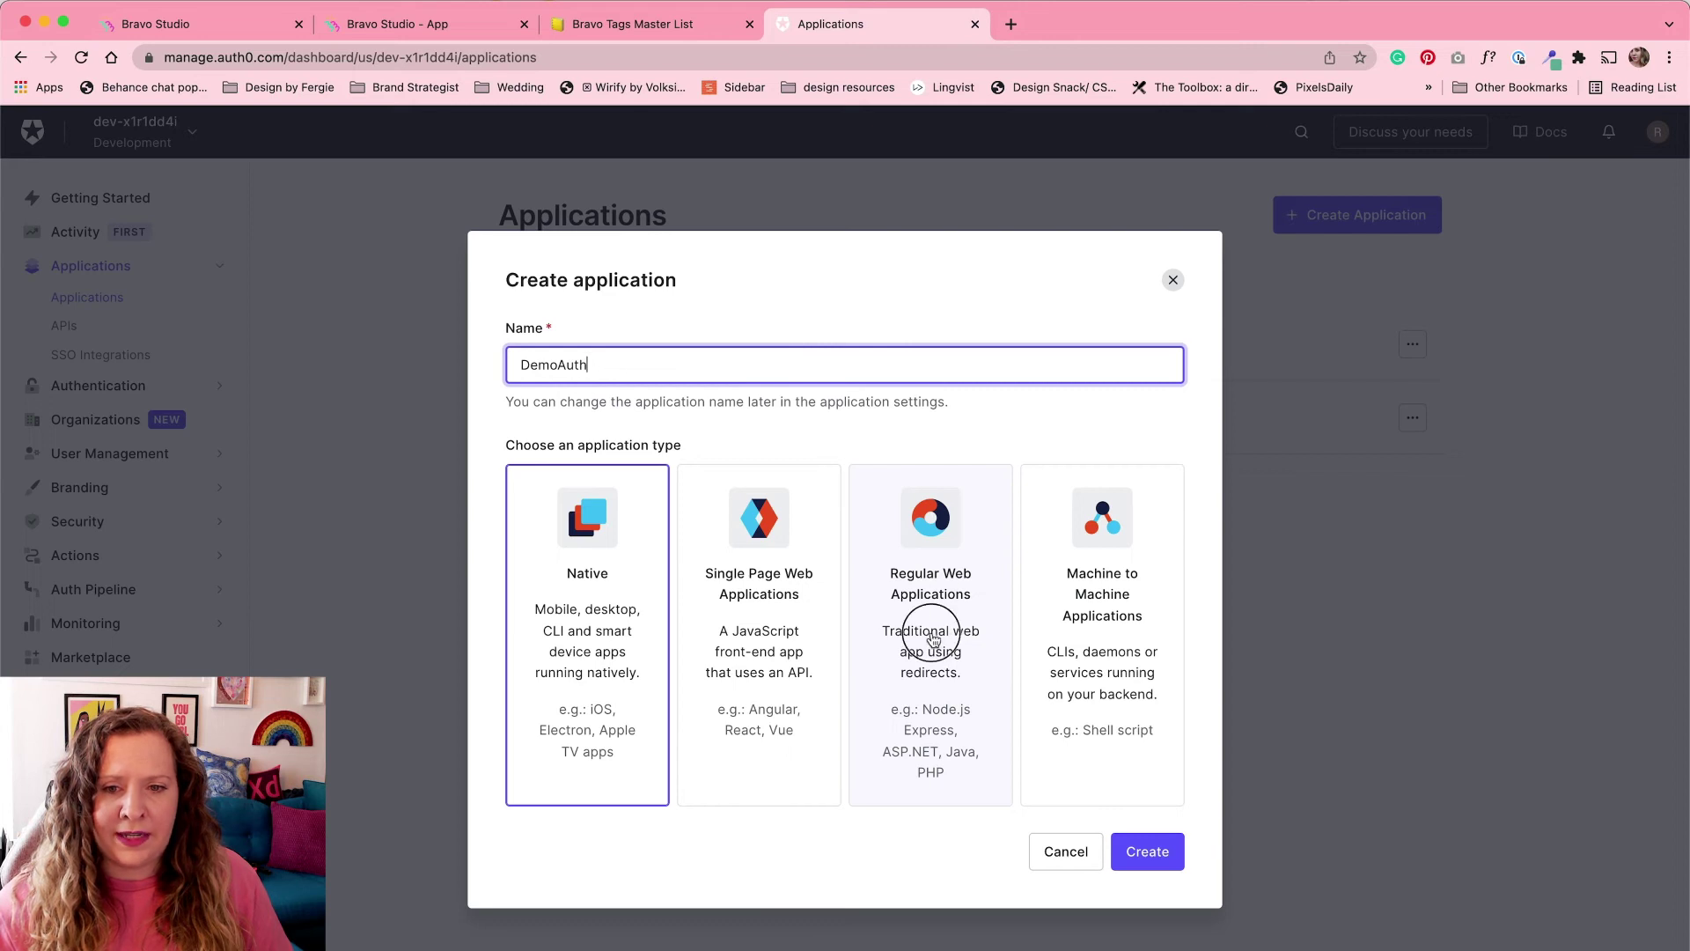
pyautogui.click(931, 638)
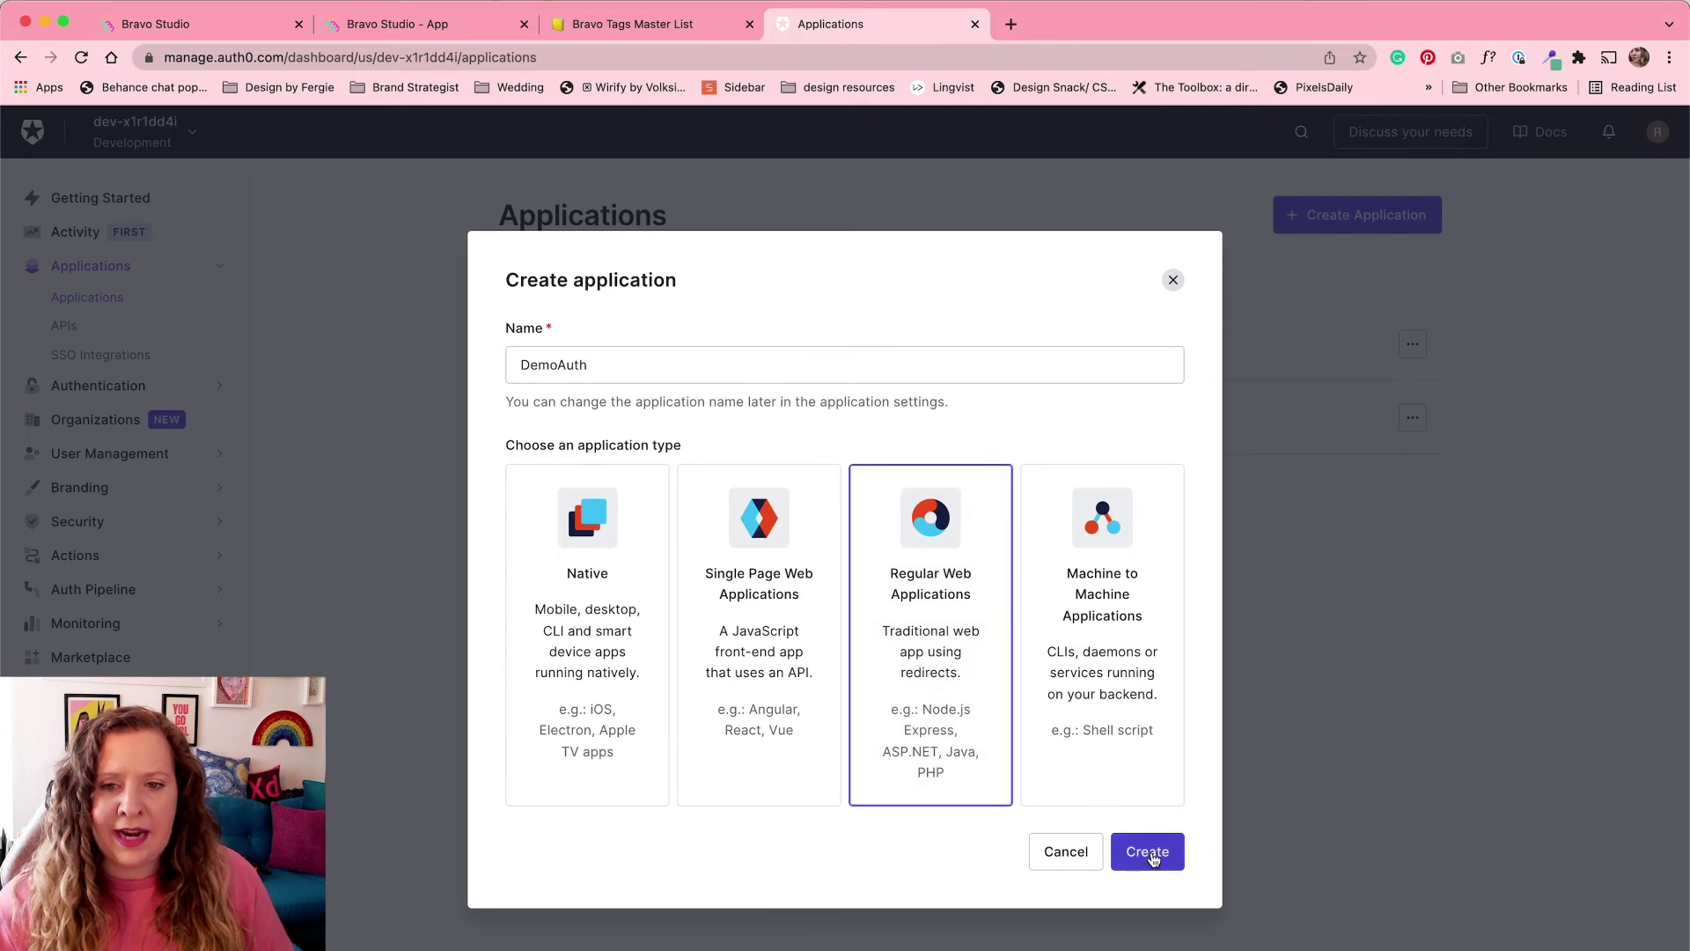
pyautogui.click(1150, 854)
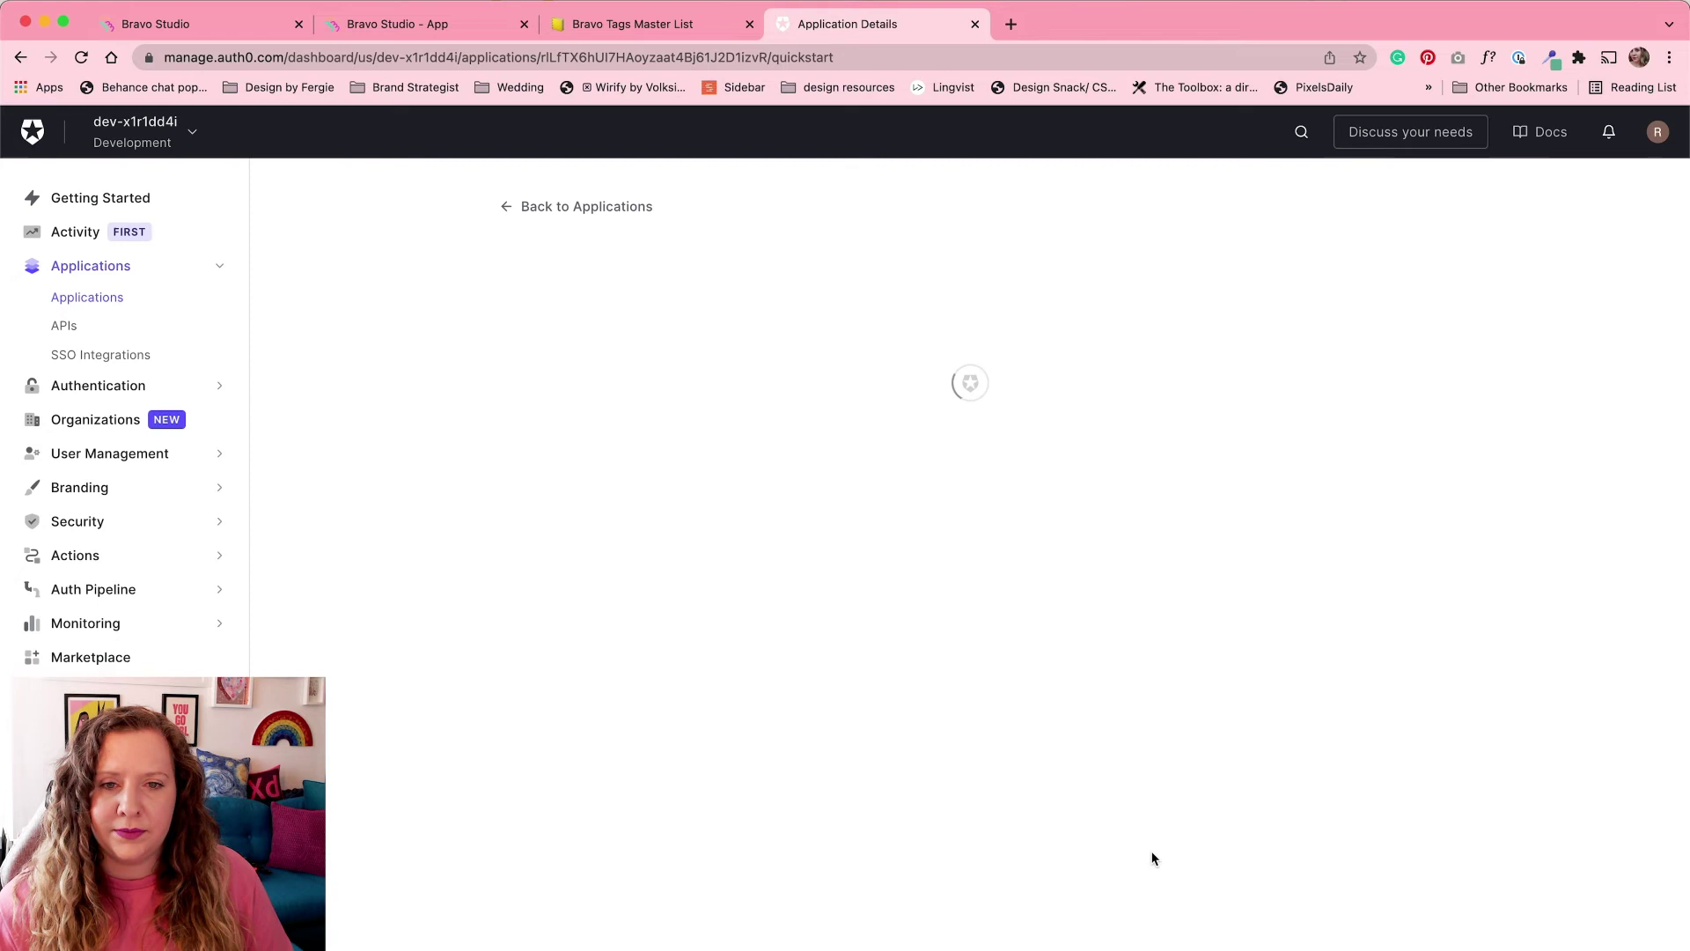
pyautogui.click(631, 359)
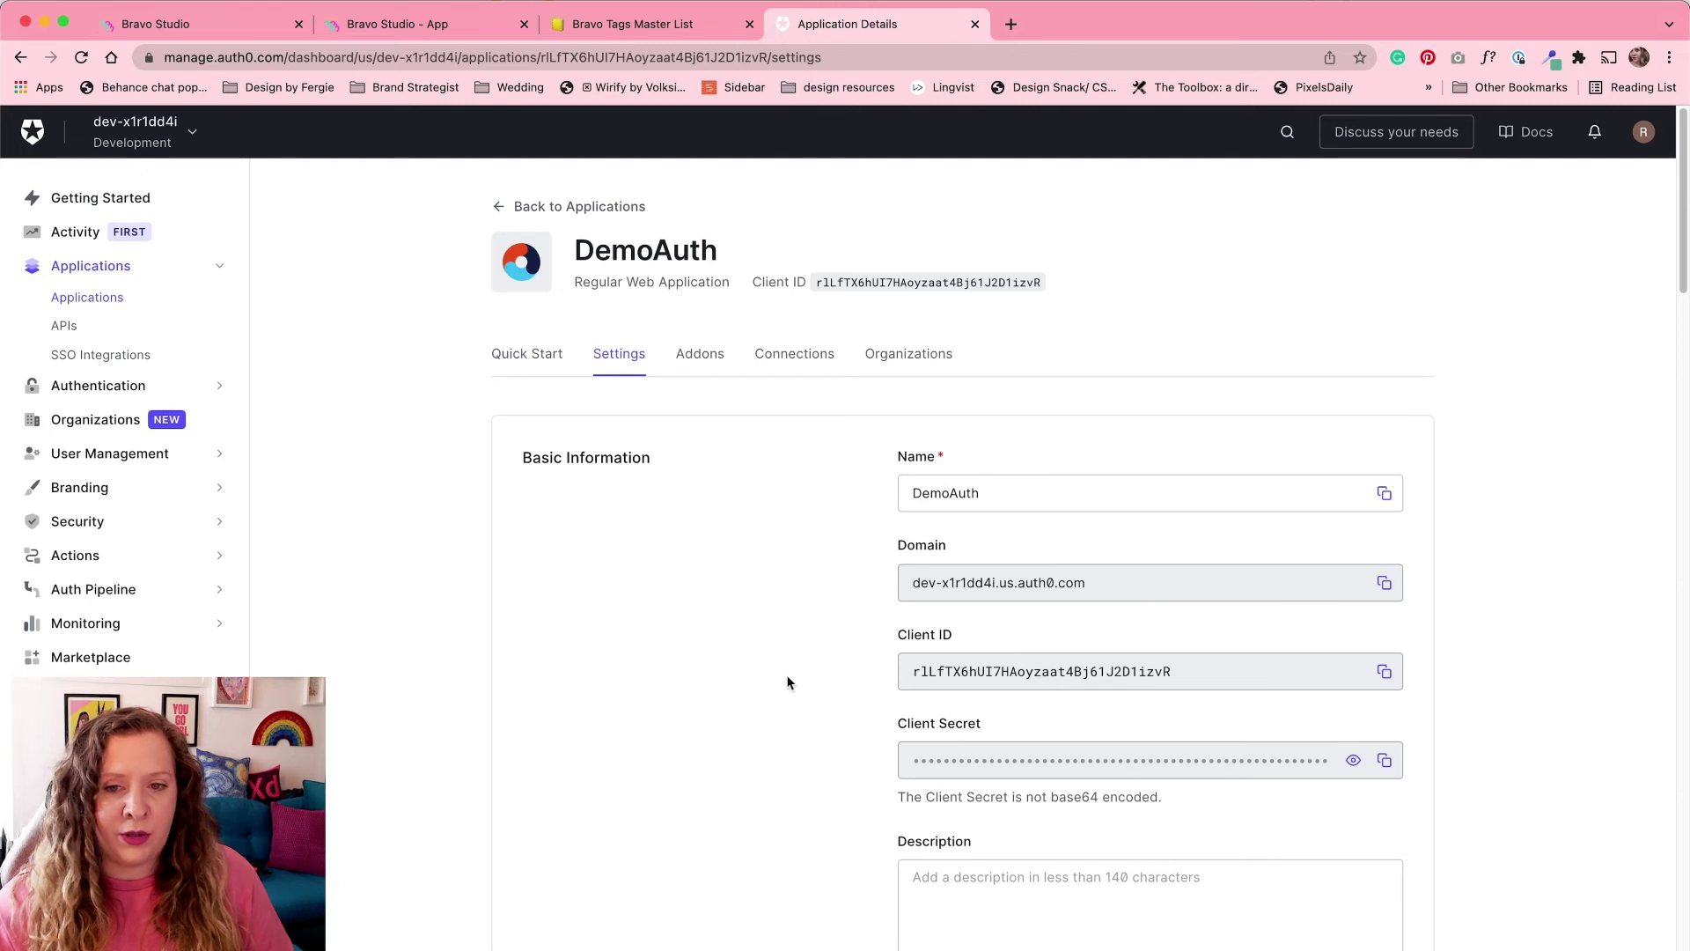
# Step: Scroll to DemoAuth's Application URIs and focus the empty Allowed Callback URLs field
pyautogui.scroll(-1, 767, 695)
pyautogui.scroll(-6, 767, 696)
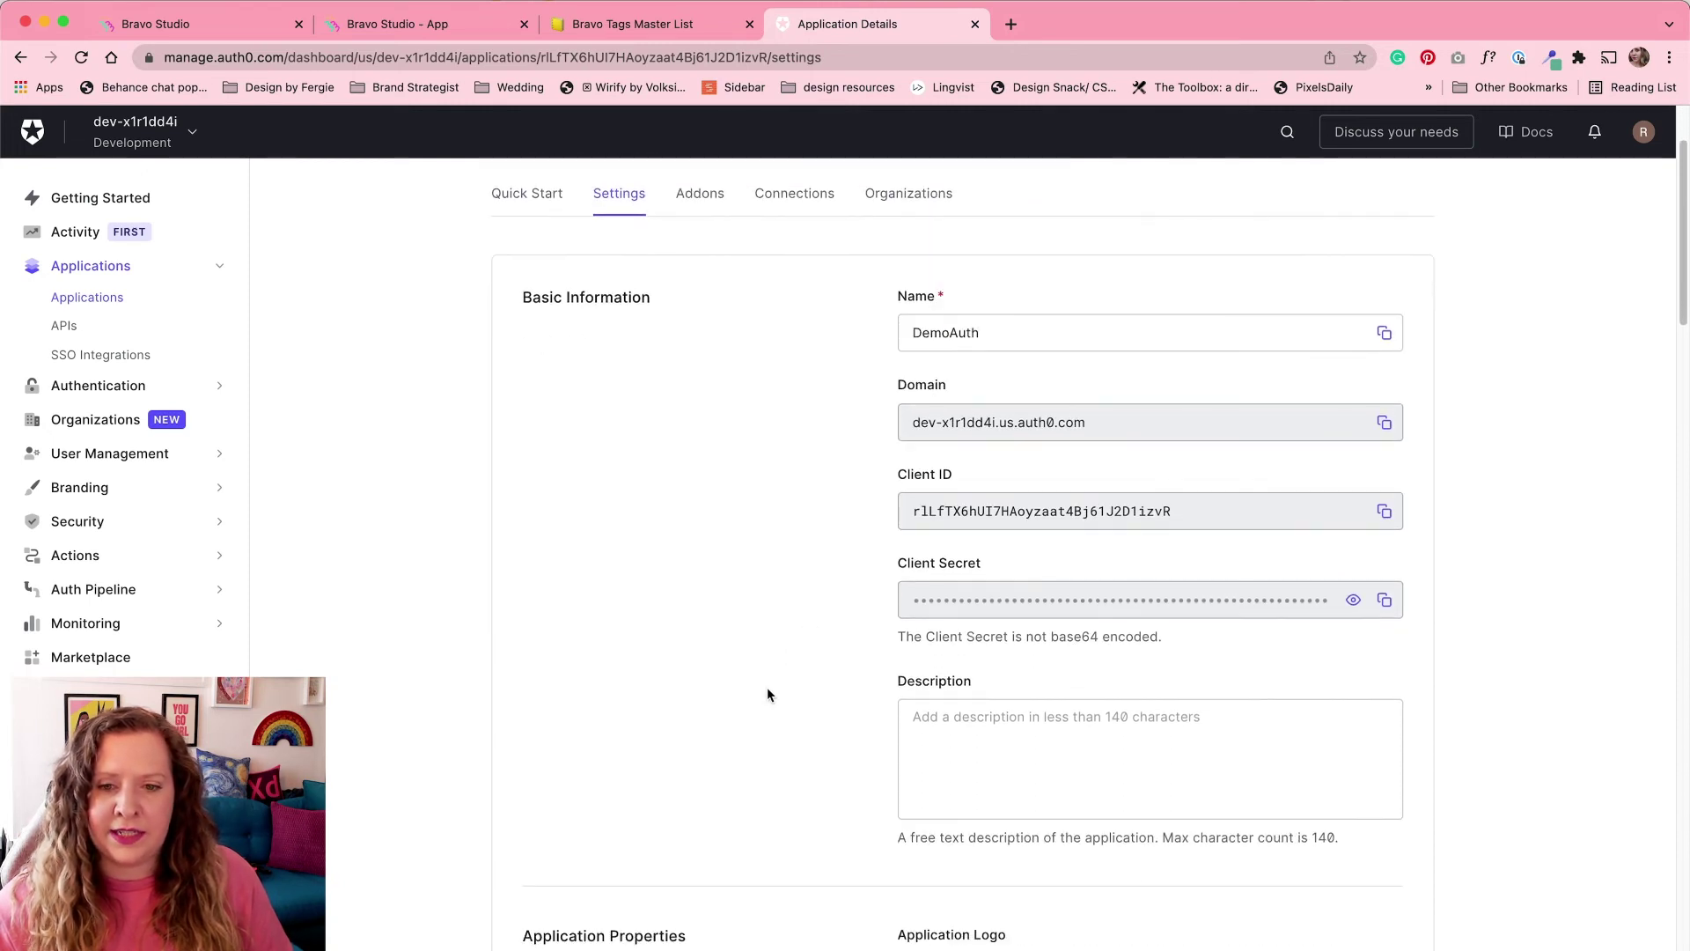
pyautogui.scroll(-7, 767, 695)
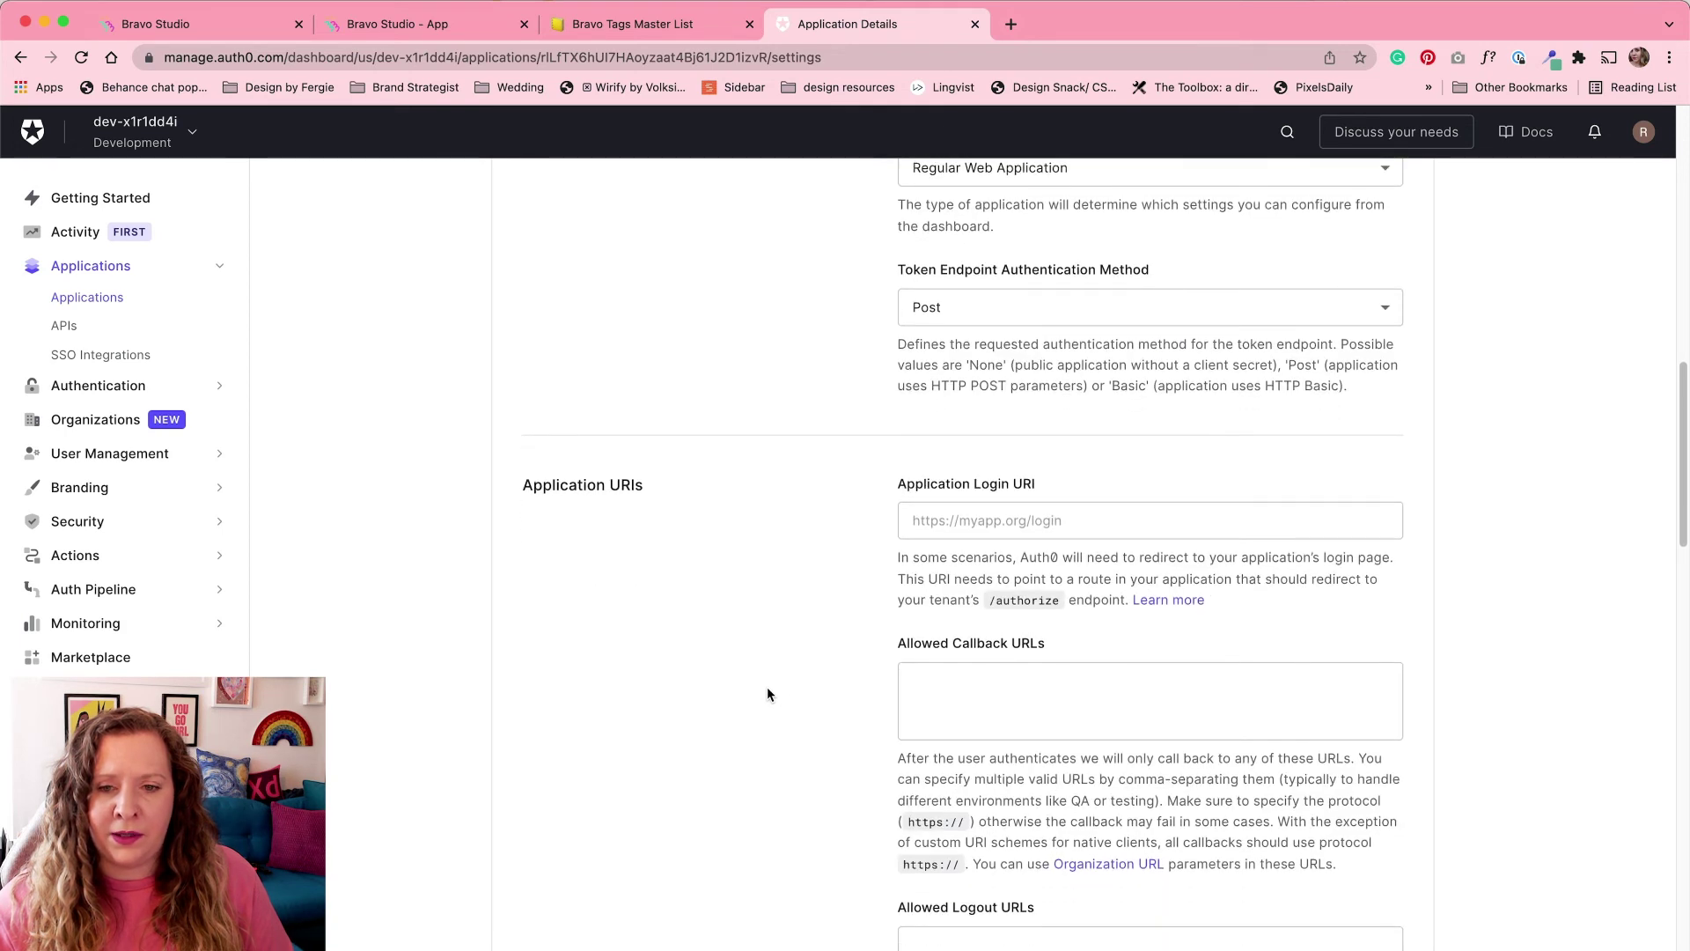
pyautogui.click(981, 690)
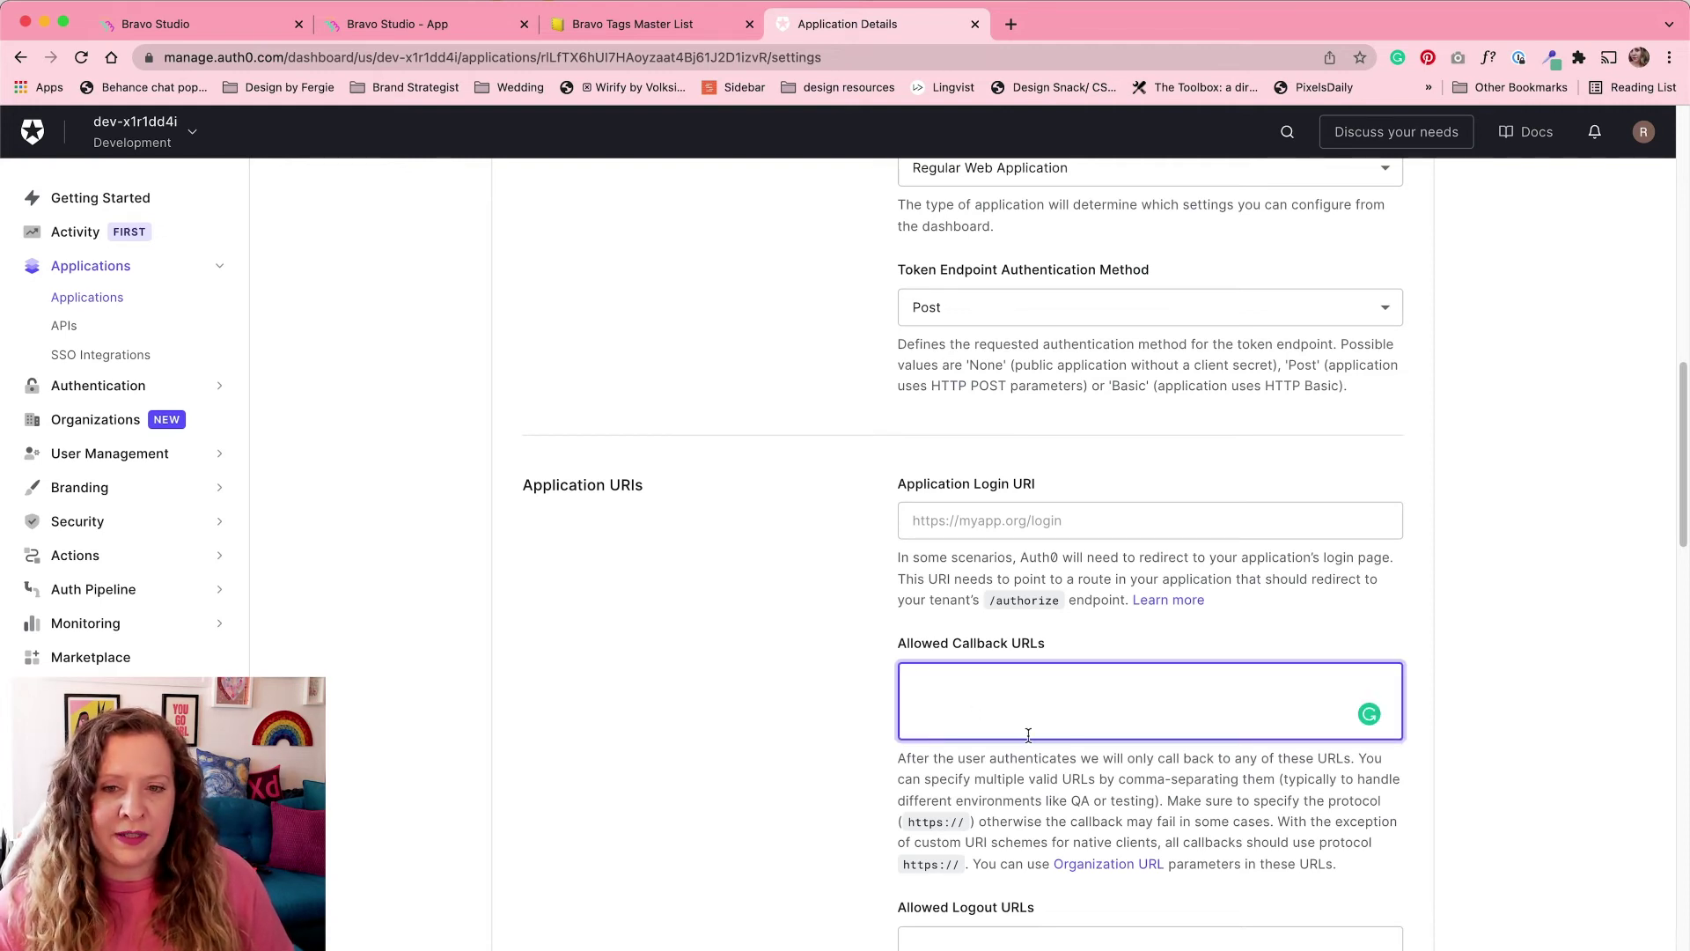
# Step: Open the Login page tag's OAuth documentation from the Bravo Tags Master List in Notion
pyautogui.click(649, 23)
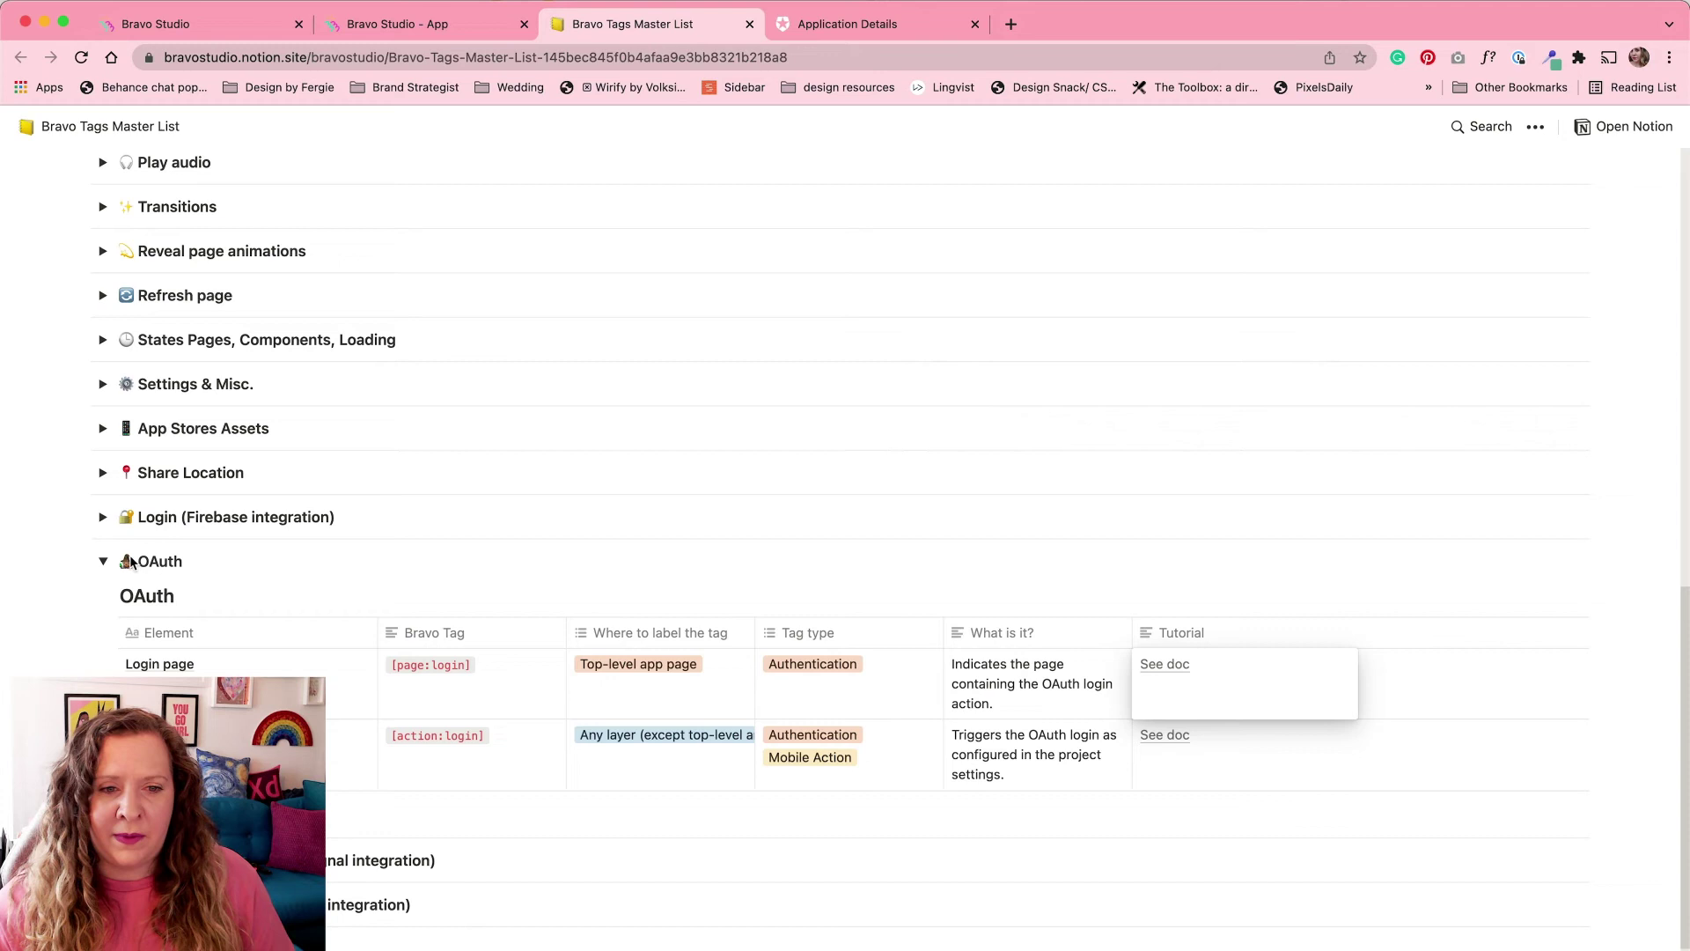
pyautogui.click(1155, 672)
# Step: Go from the OAuth 2.0 article to the social logins guide and select its three callback URLs
pyautogui.click(822, 26)
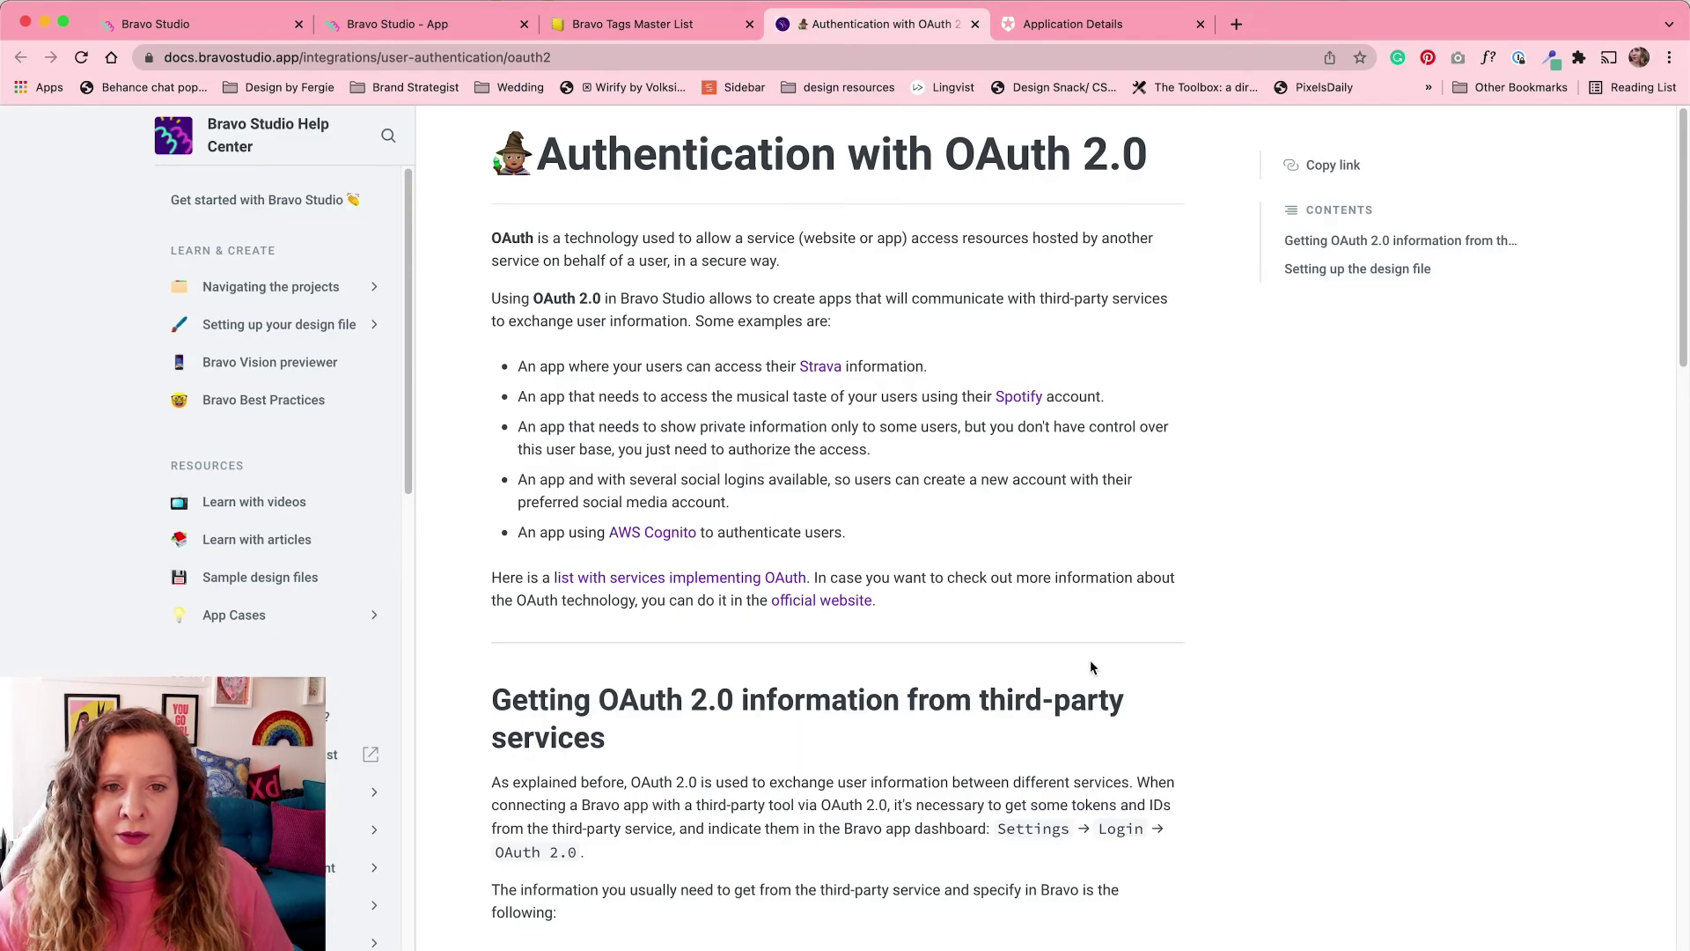
pyautogui.scroll(-3, 1090, 668)
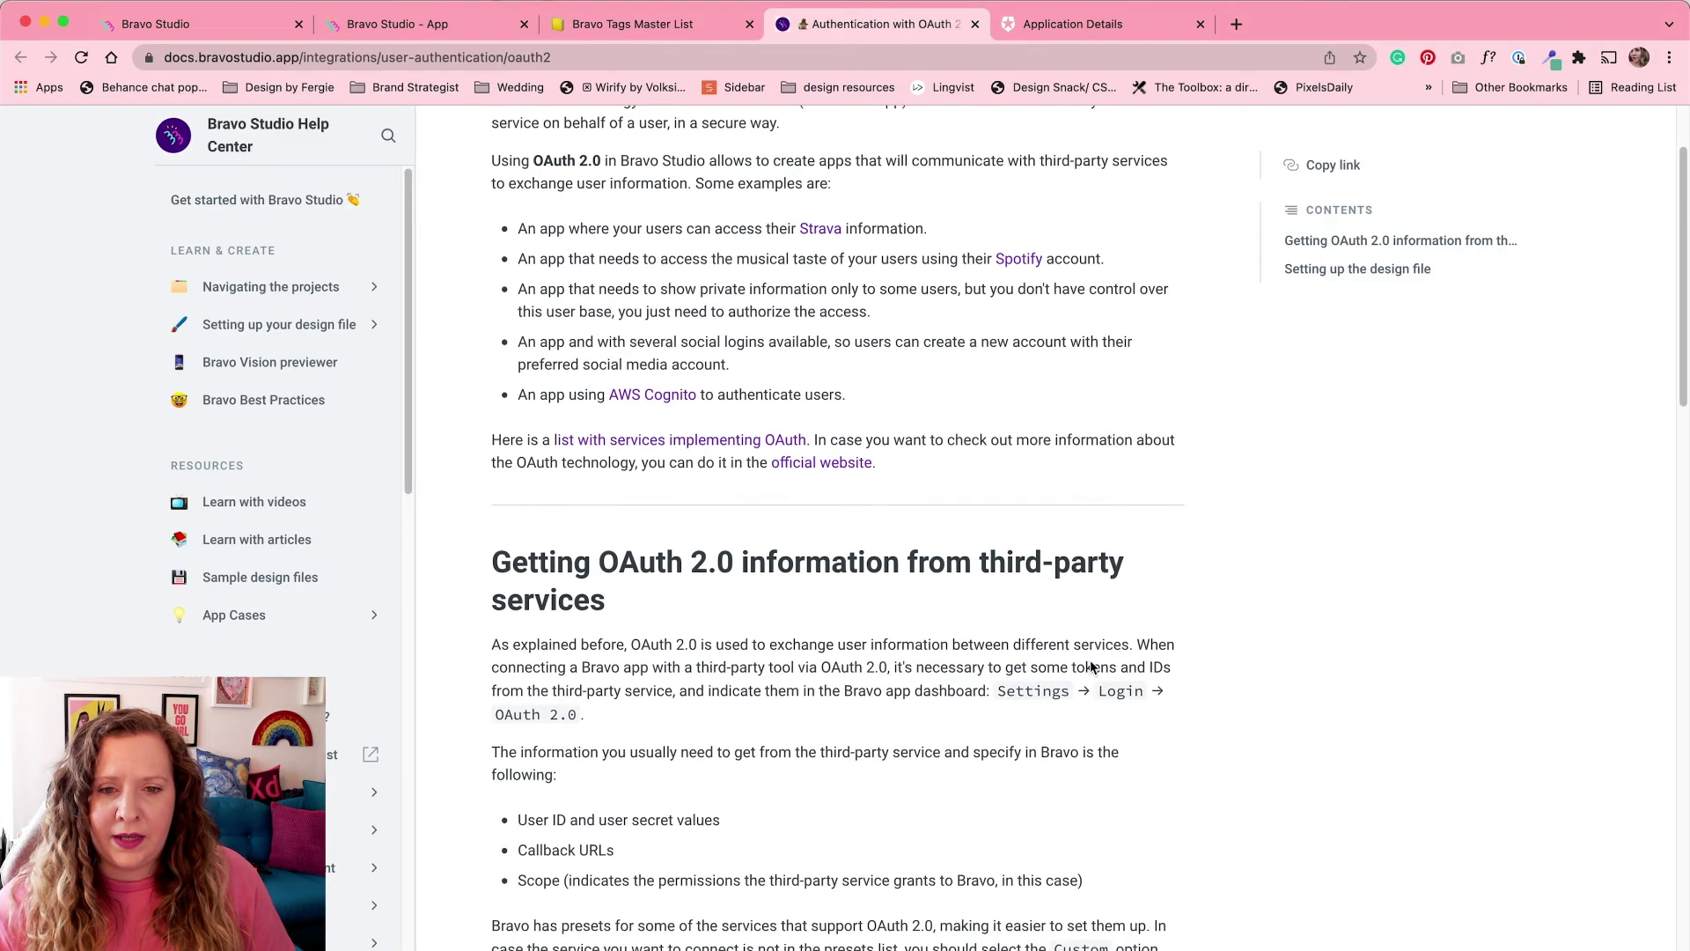
pyautogui.scroll(-20, 1091, 667)
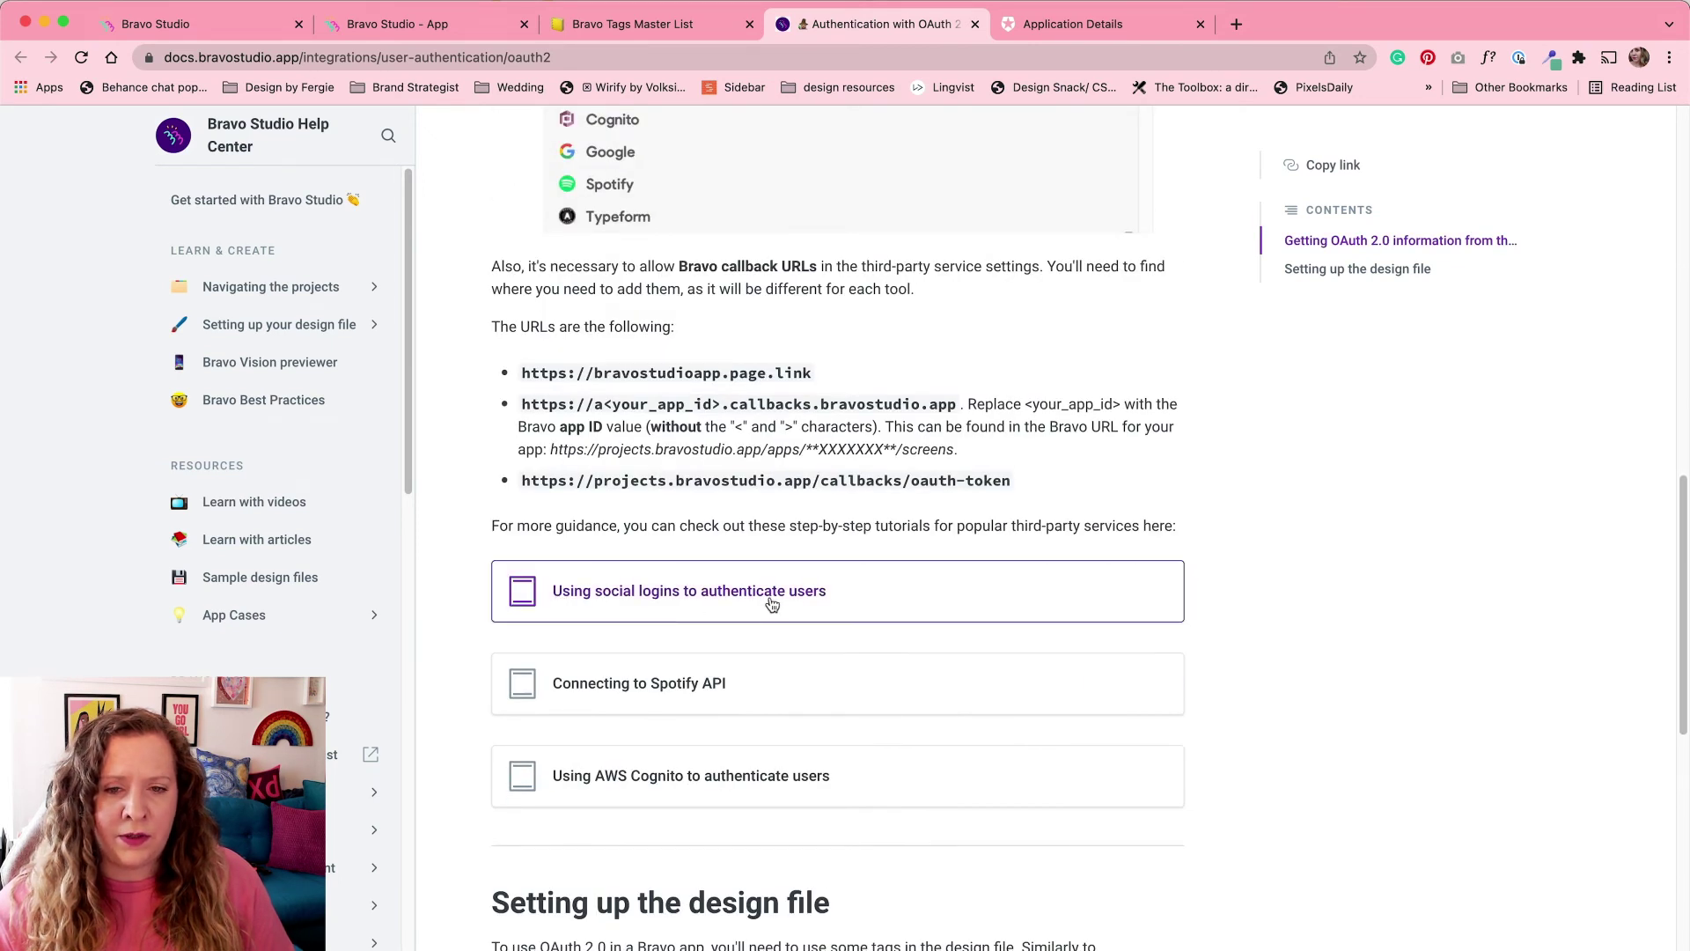
pyautogui.click(834, 601)
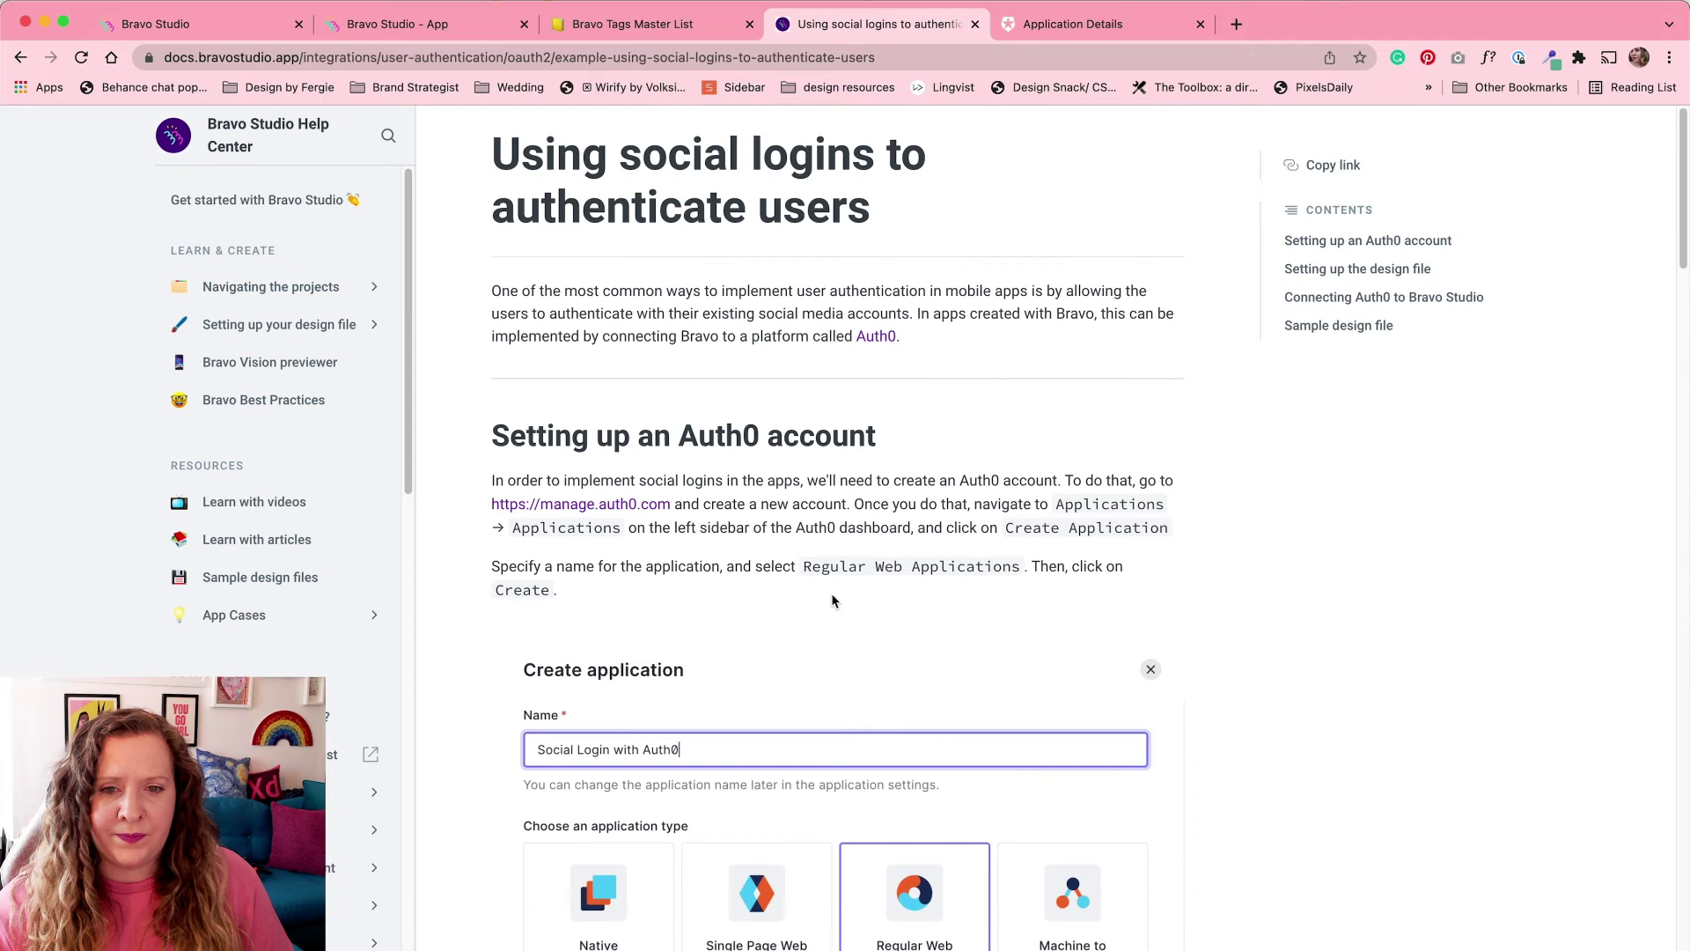
pyautogui.scroll(-10, 833, 601)
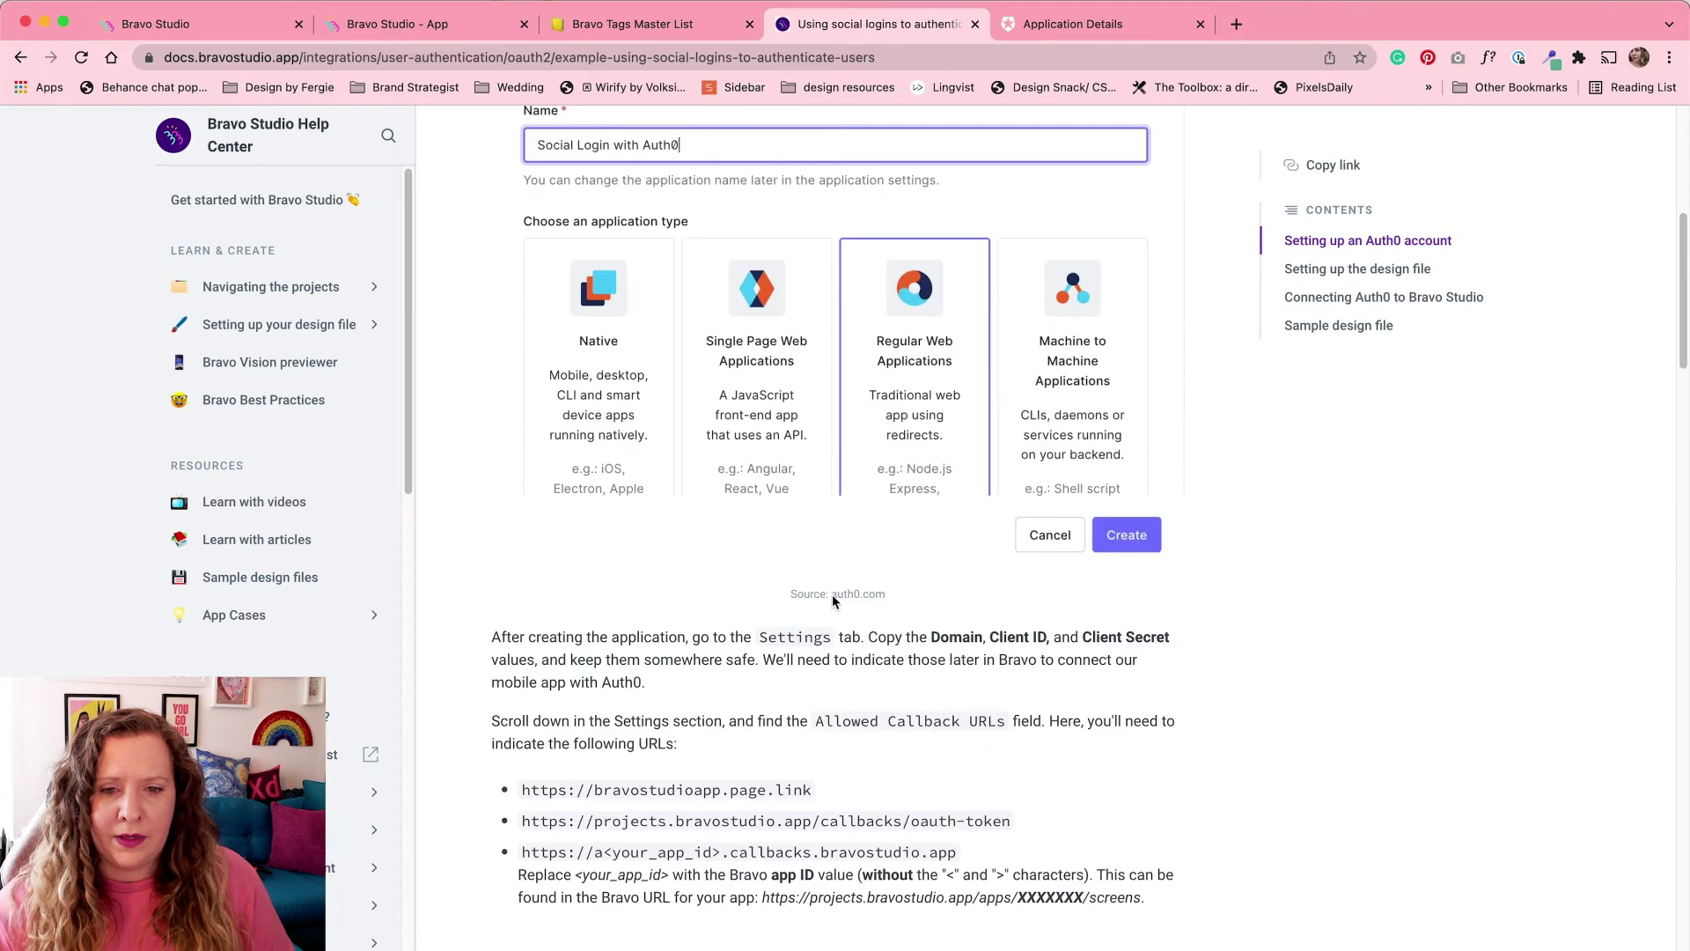
pyautogui.scroll(-1, 832, 599)
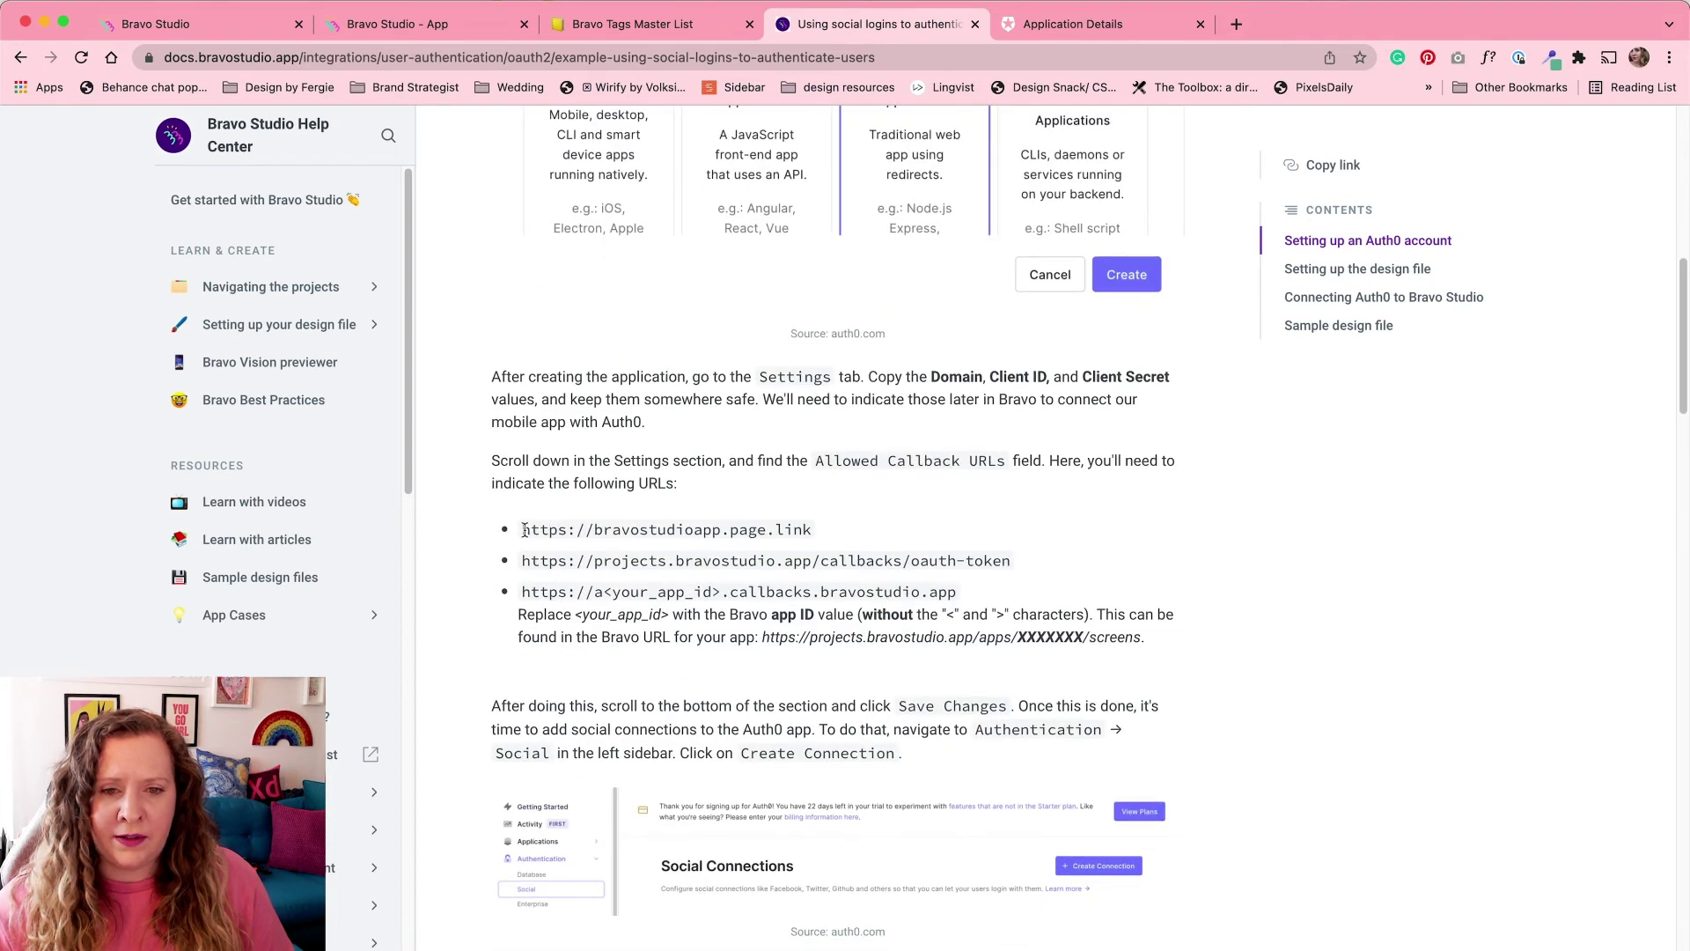
pyautogui.moveTo(525, 531); pyautogui.dragTo(967, 598)
pyautogui.press('super+c')
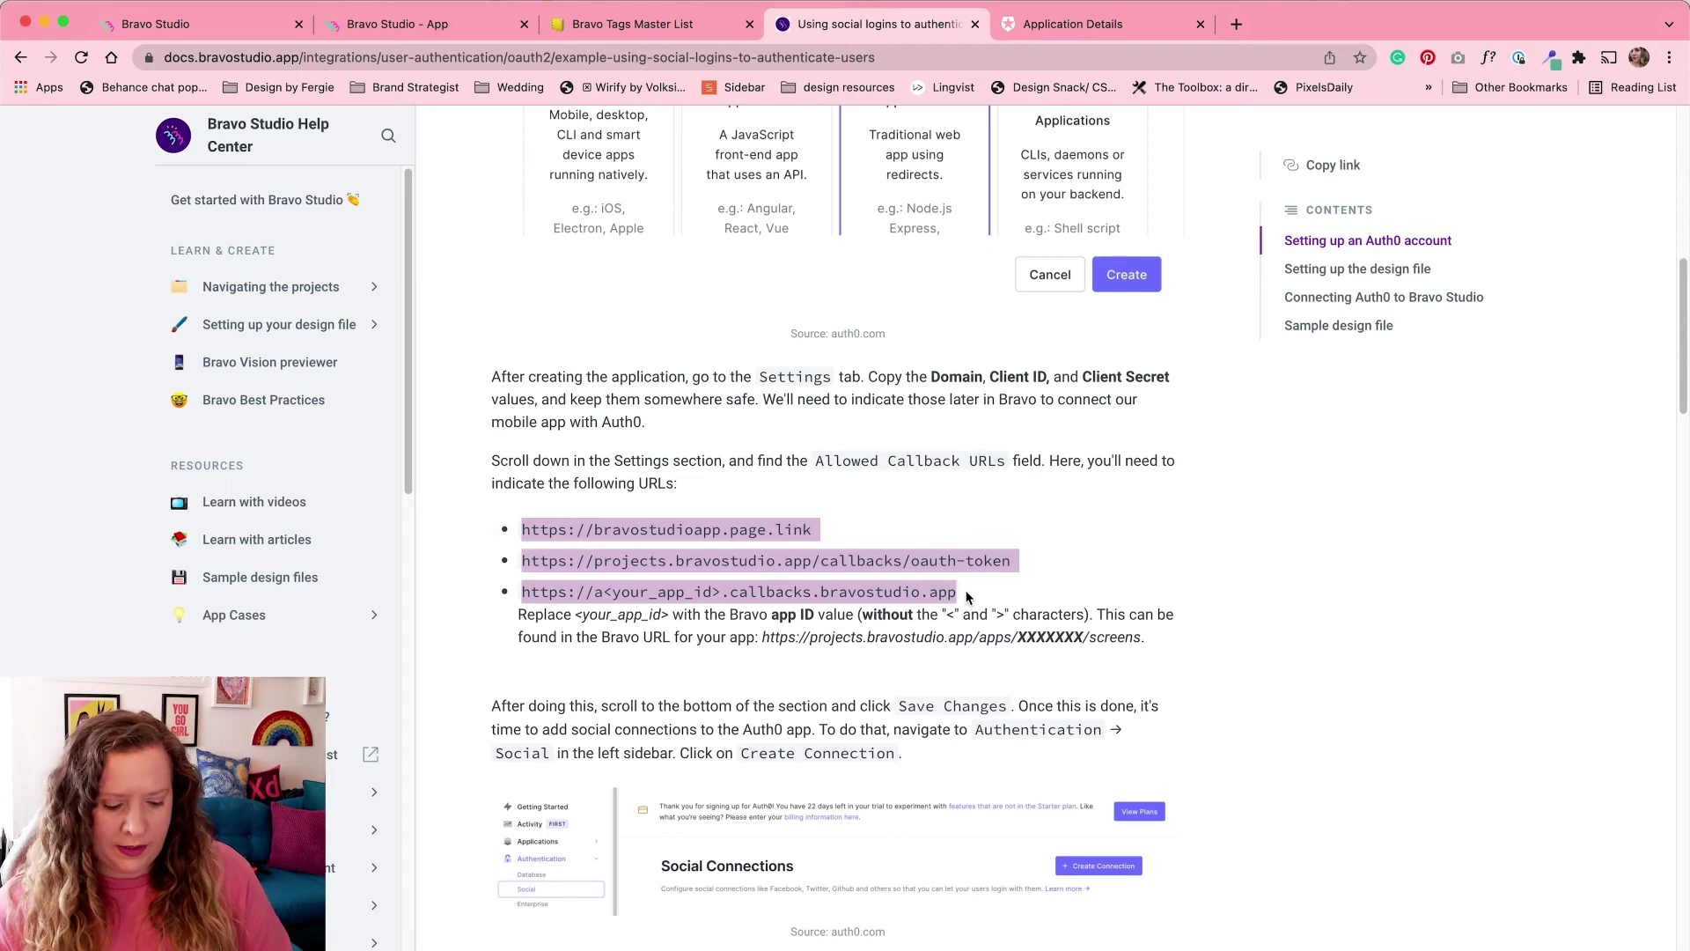
# Step: Paste the three Bravo callback URLs, comma-separated, into DemoAuth's Allowed Callback URLs and select <your_app_id>
pyautogui.click(1068, 28)
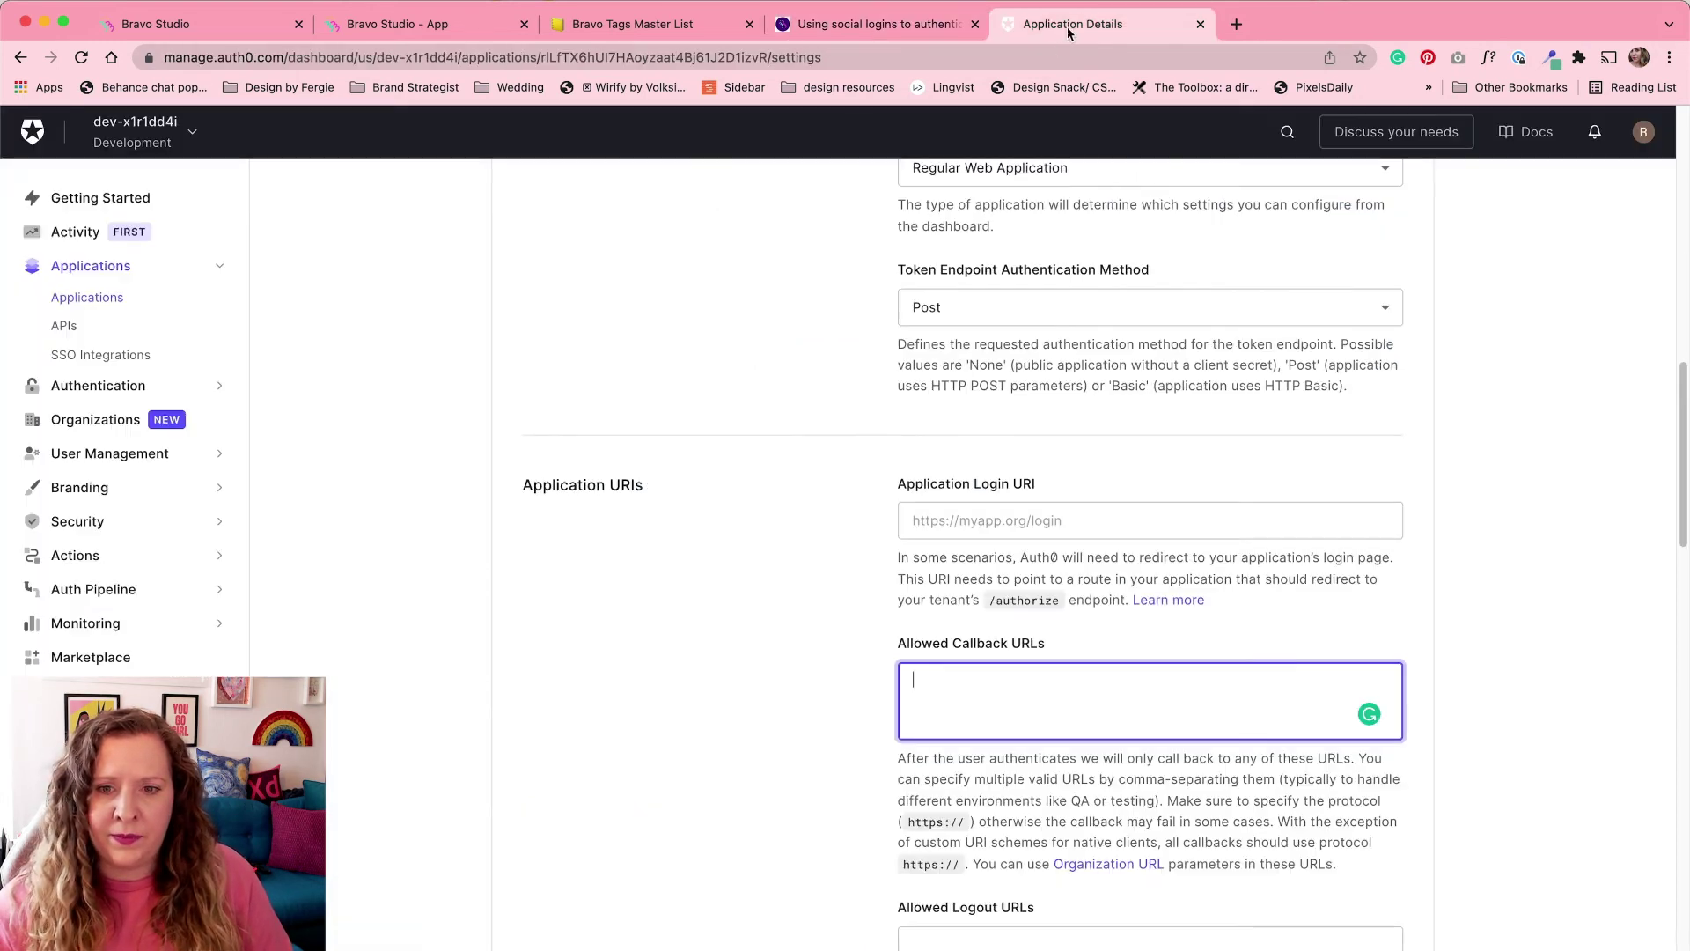
pyautogui.press('super+v')
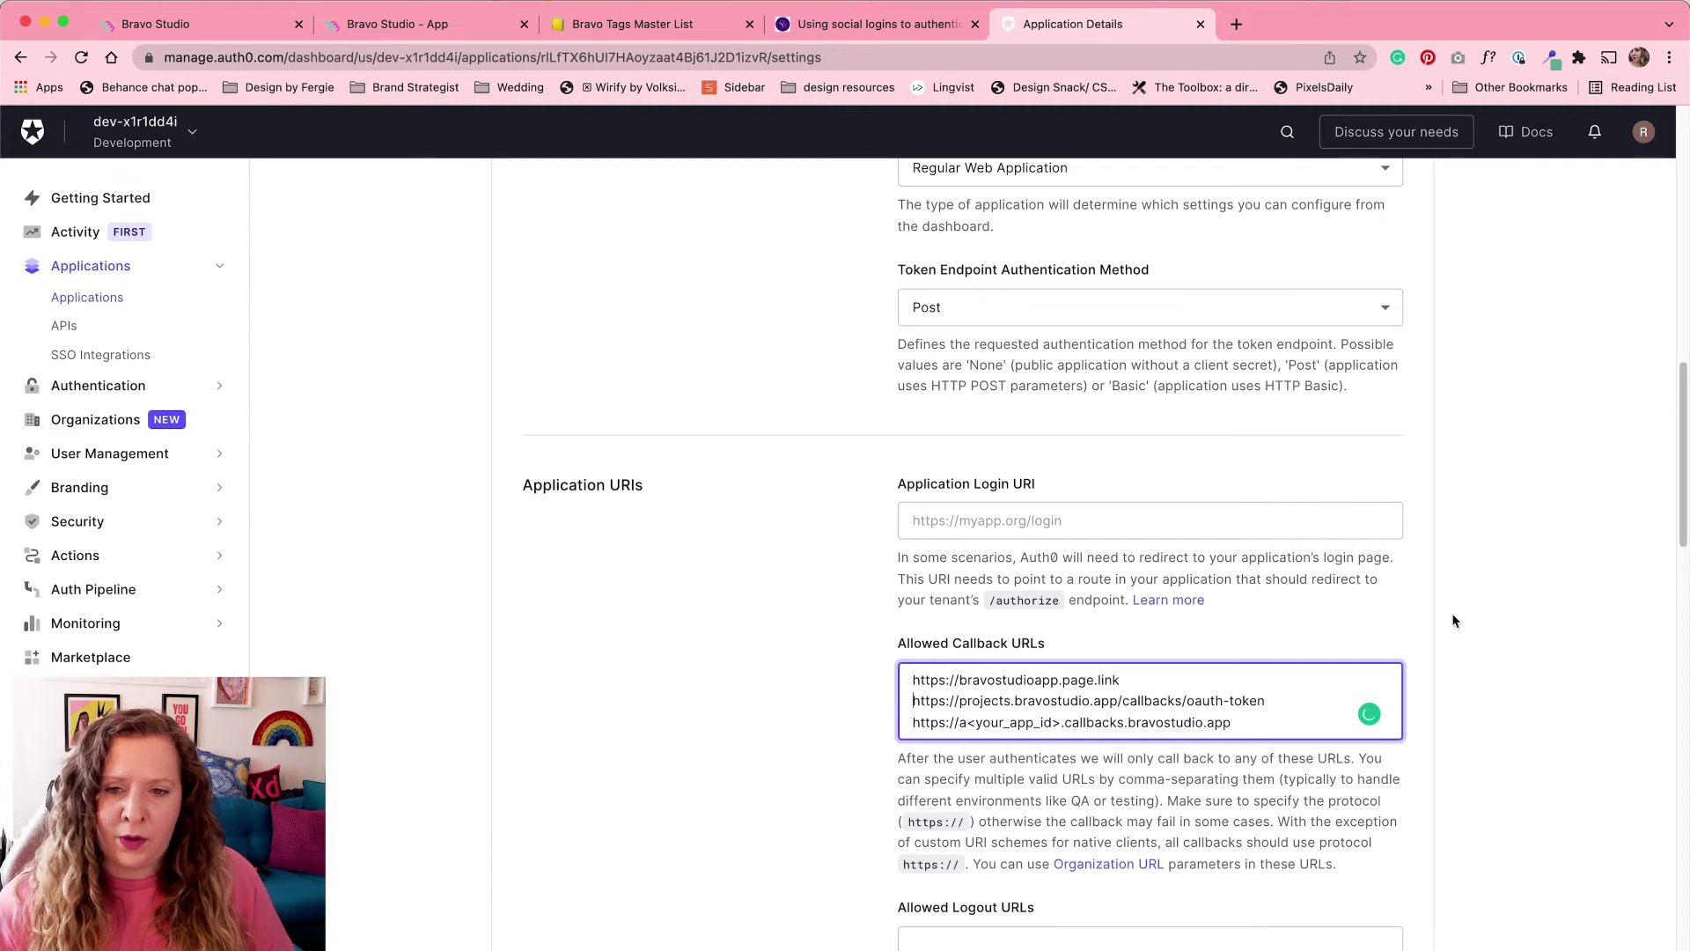
pyautogui.press('BackSpace')
pyautogui.write(',')
pyautogui.press('Return')
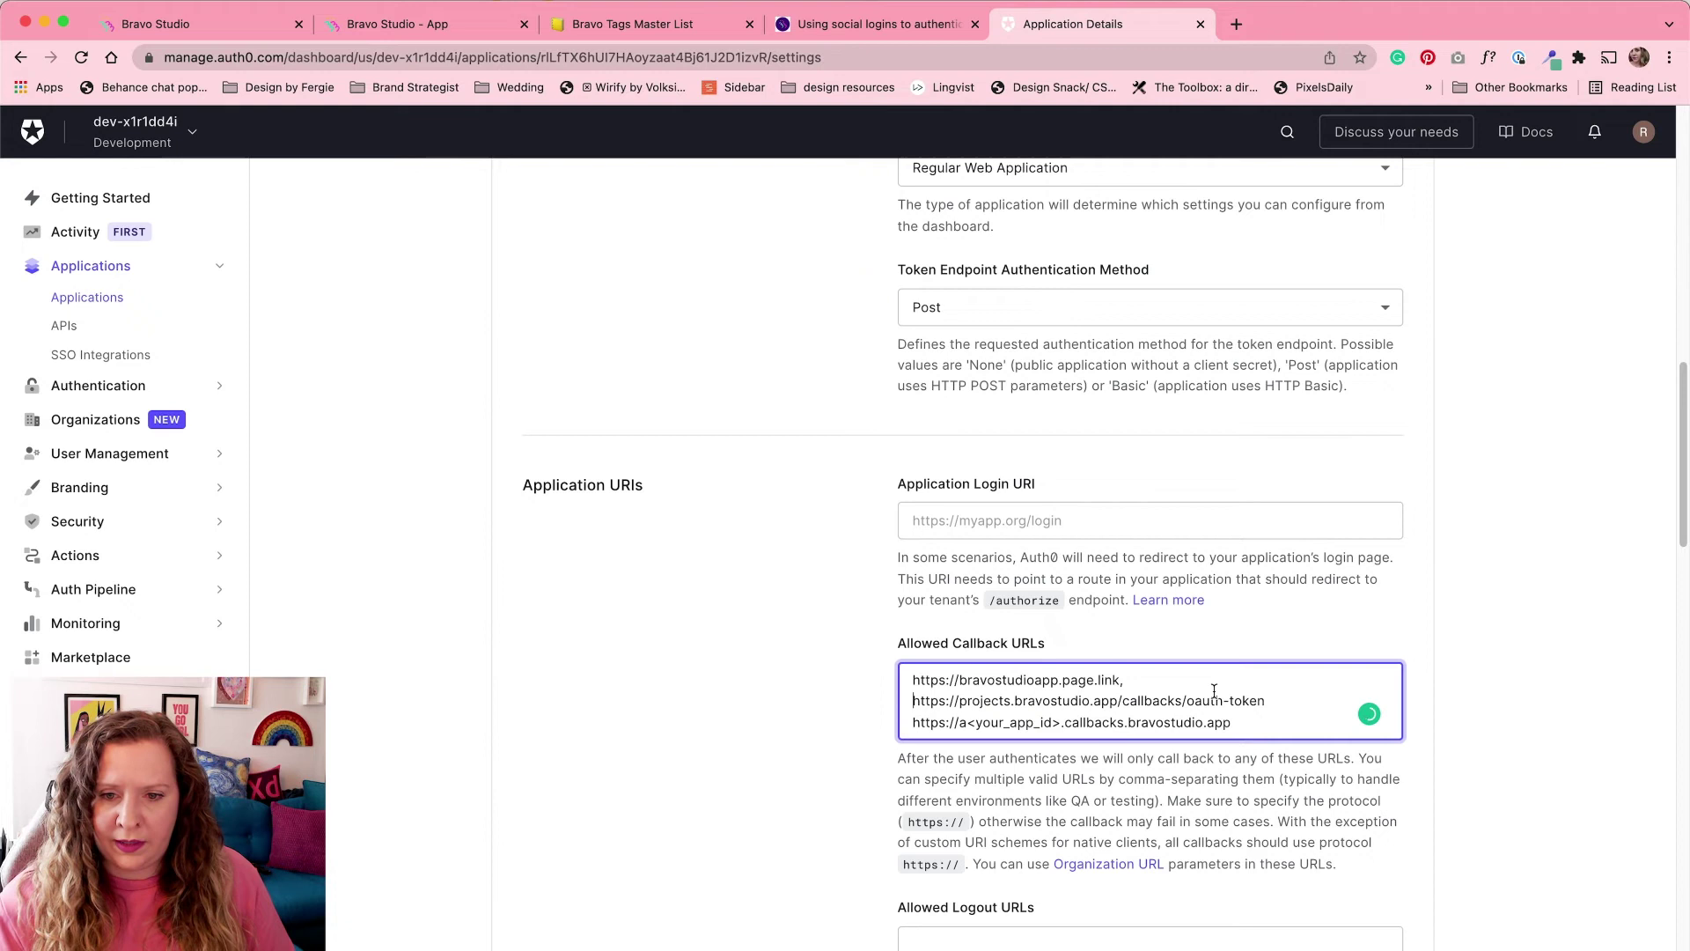
pyautogui.press('BackSpace')
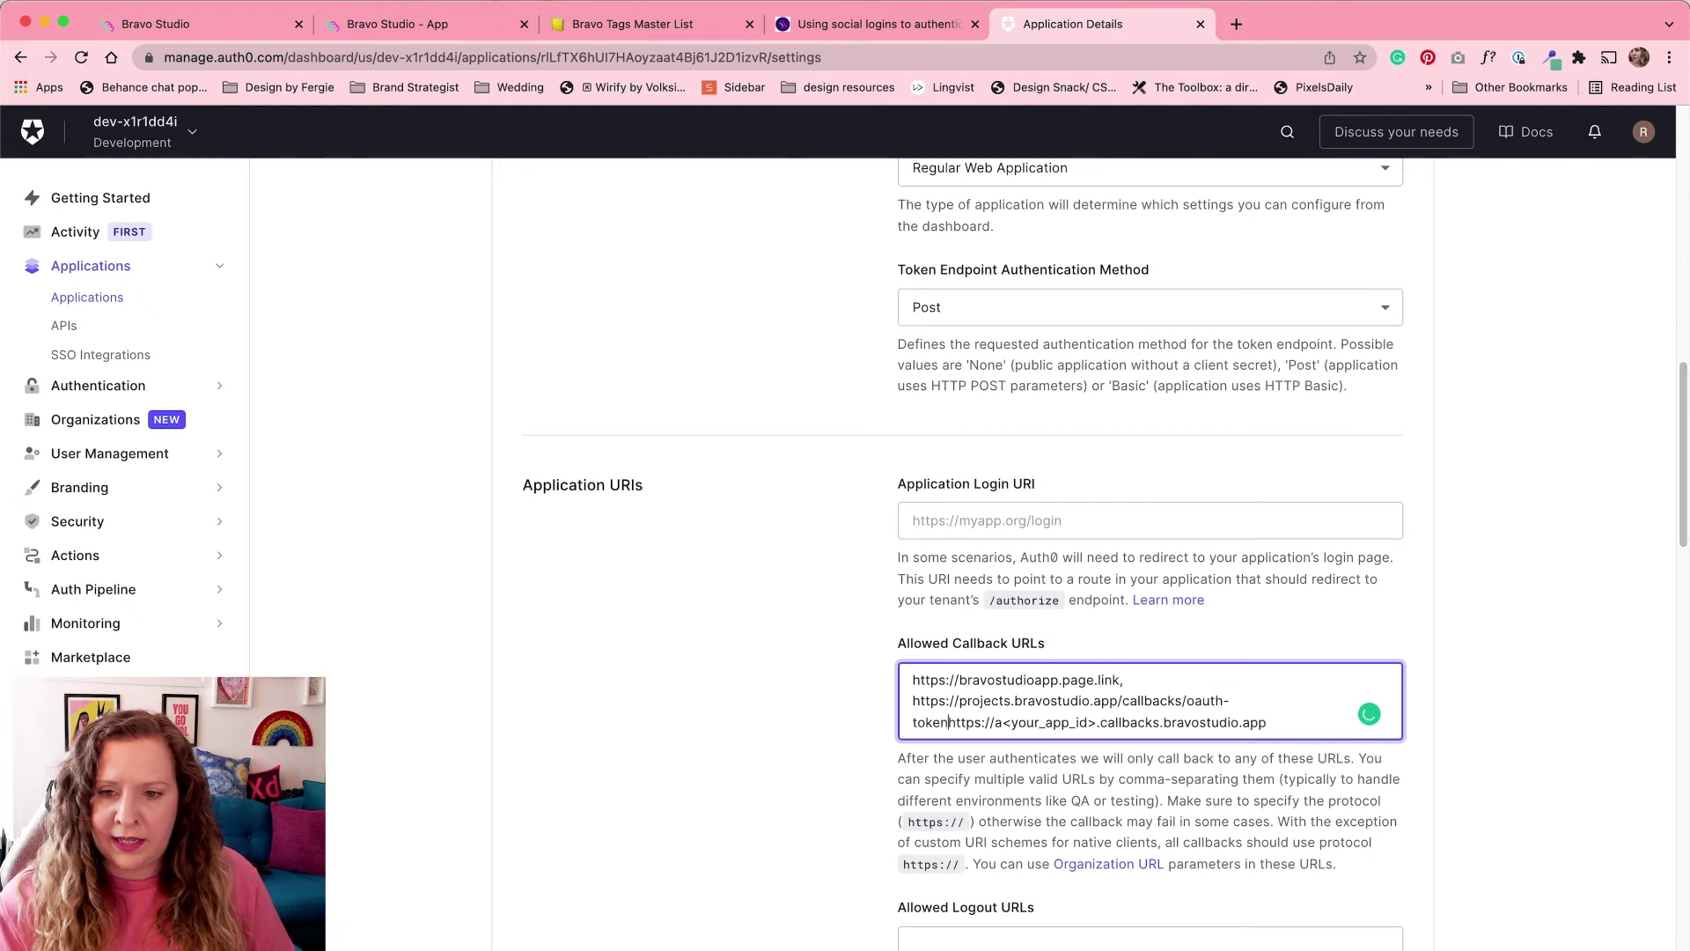
pyautogui.write(',')
pyautogui.press('Return')
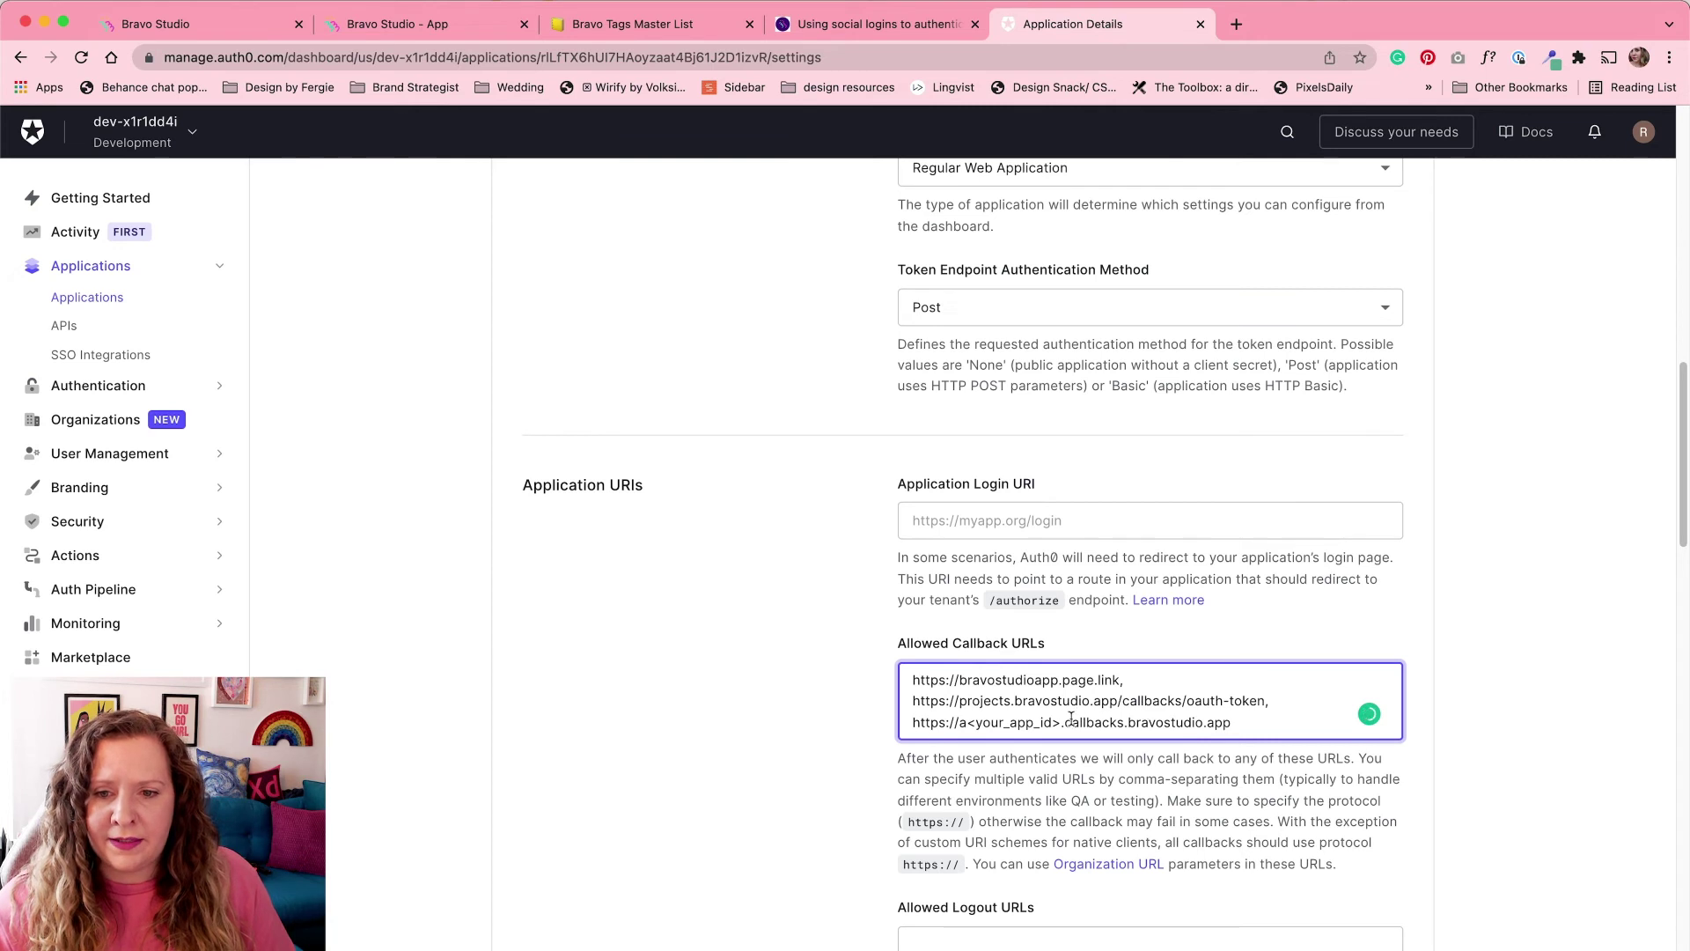
pyautogui.keyDown('shift'); pyautogui.click(972, 723); pyautogui.keyUp('shift')
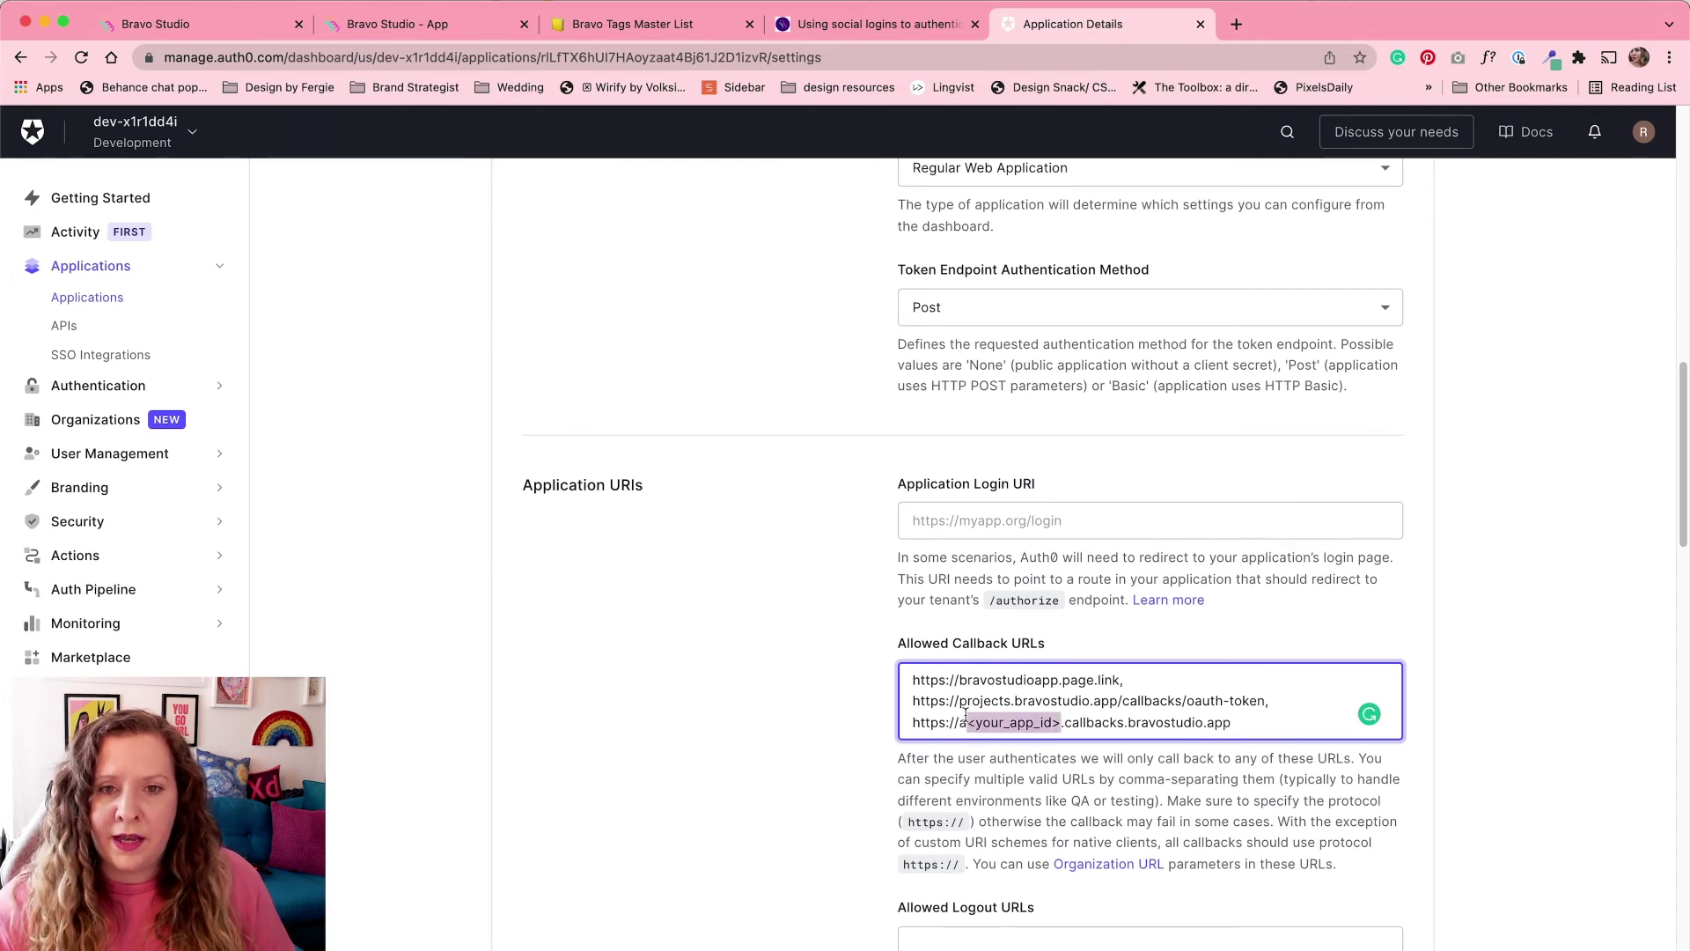
# Step: Select the Delivery App's ID in its Bravo Studio project address
pyautogui.click(452, 27)
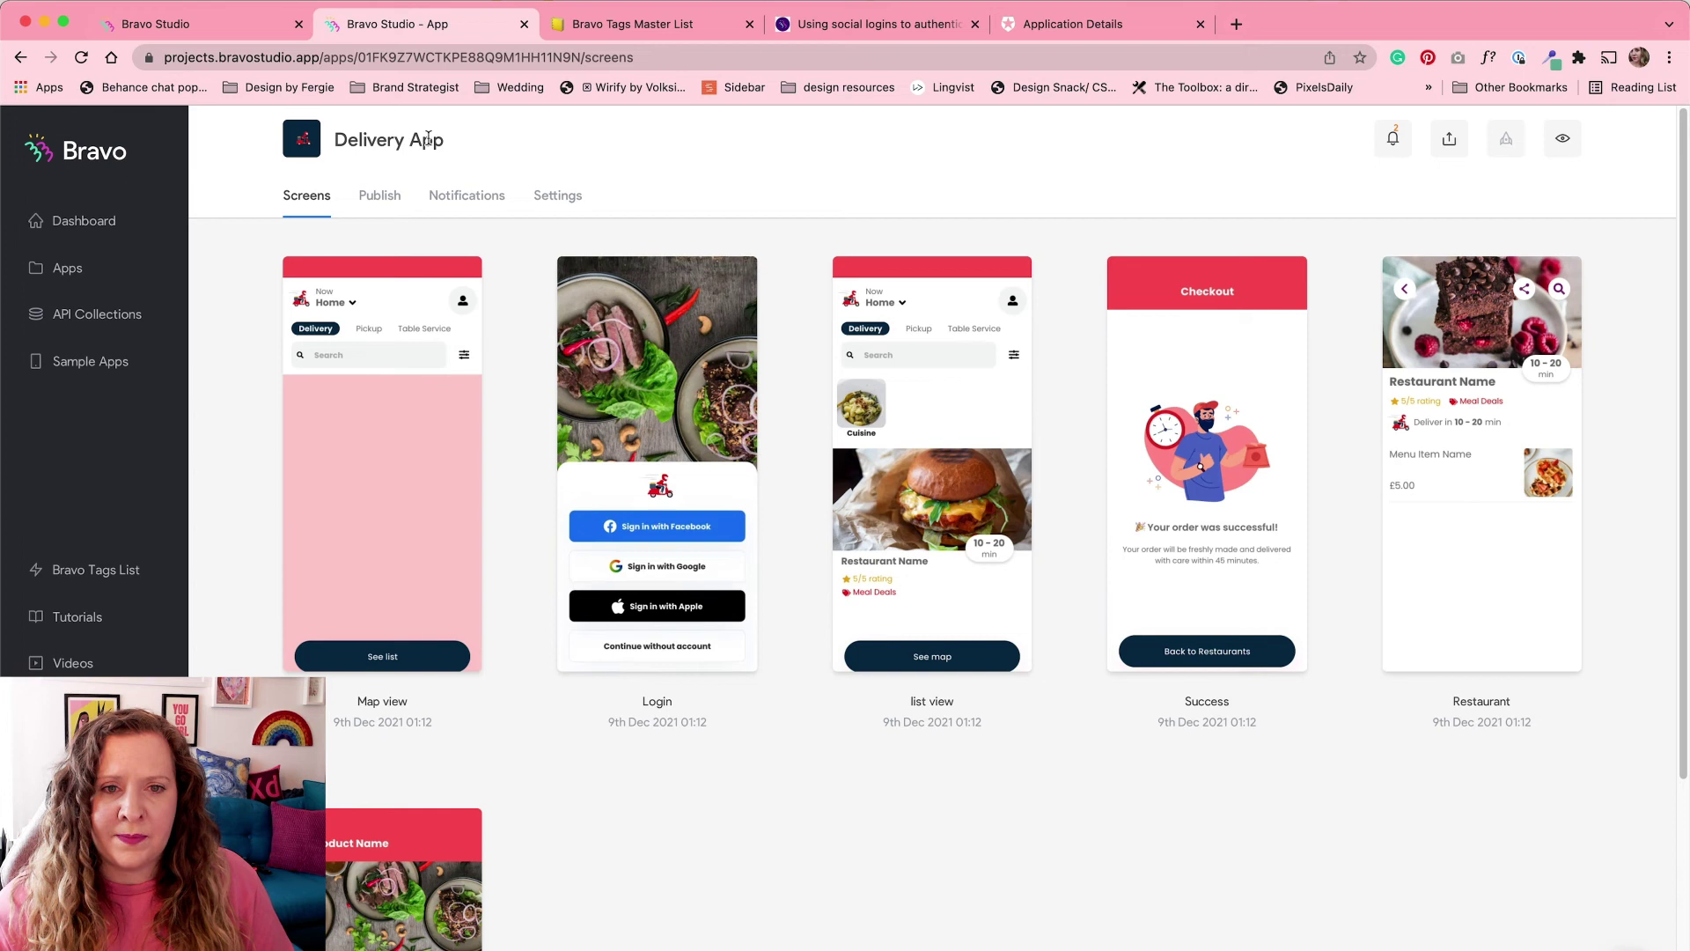
pyautogui.moveTo(360, 58); pyautogui.dragTo(582, 56)
pyautogui.press('super+c')
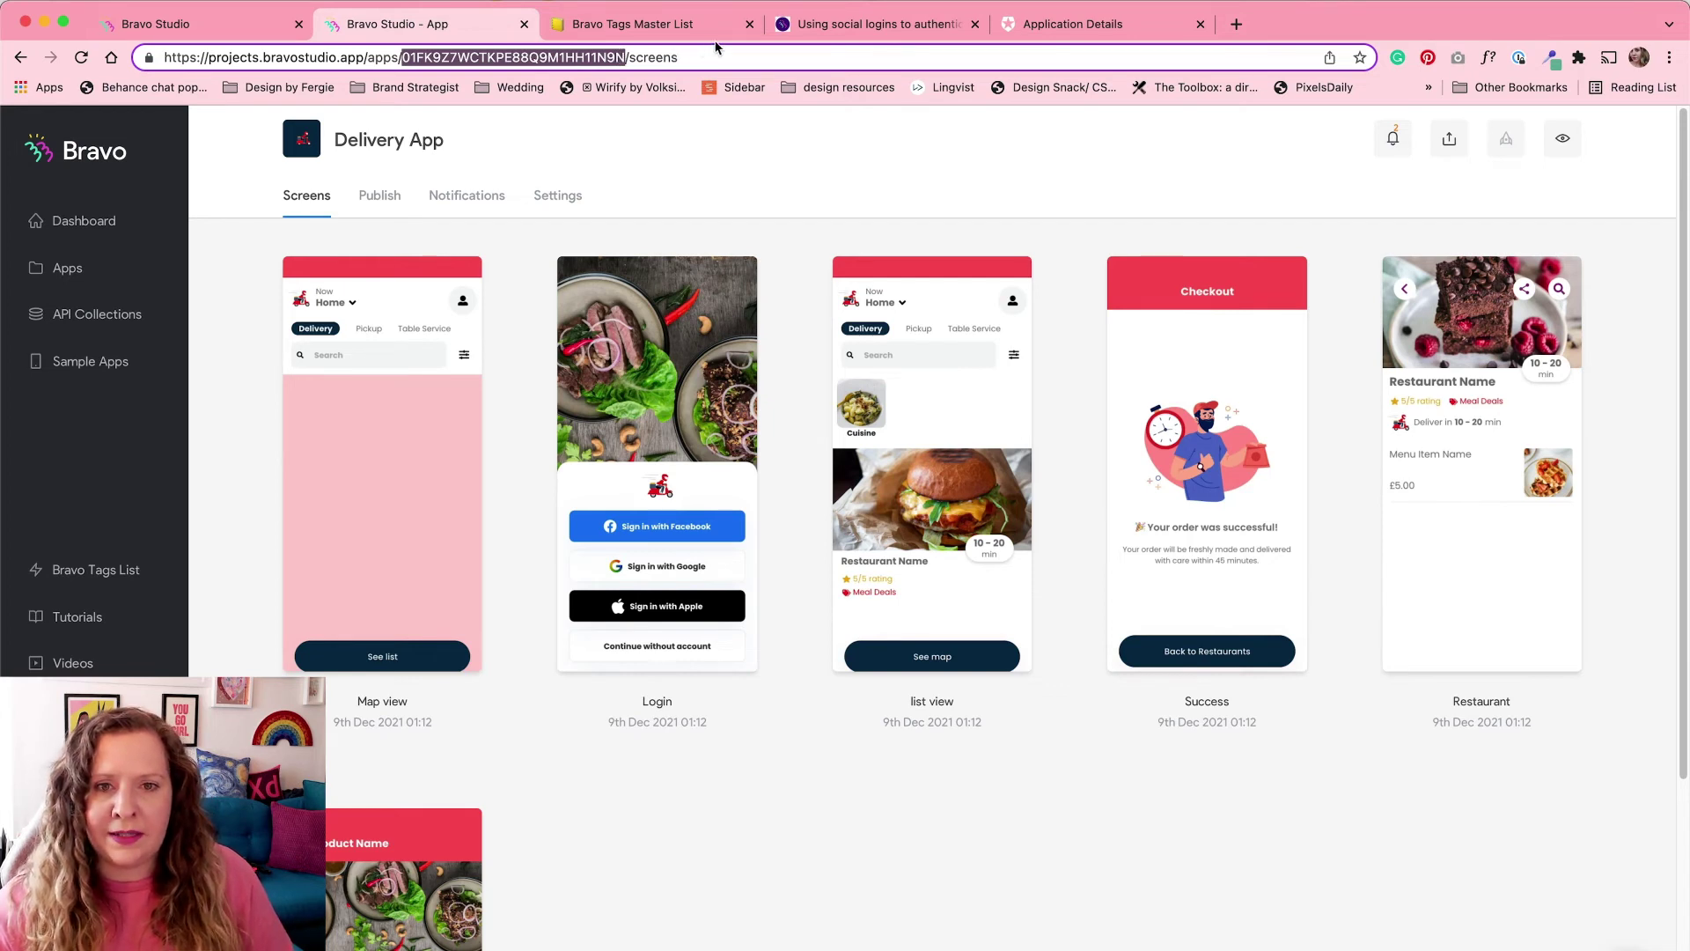
# Step: Replace <your_app_id> with the Delivery App's ID and save the DemoAuth settings
pyautogui.click(1021, 26)
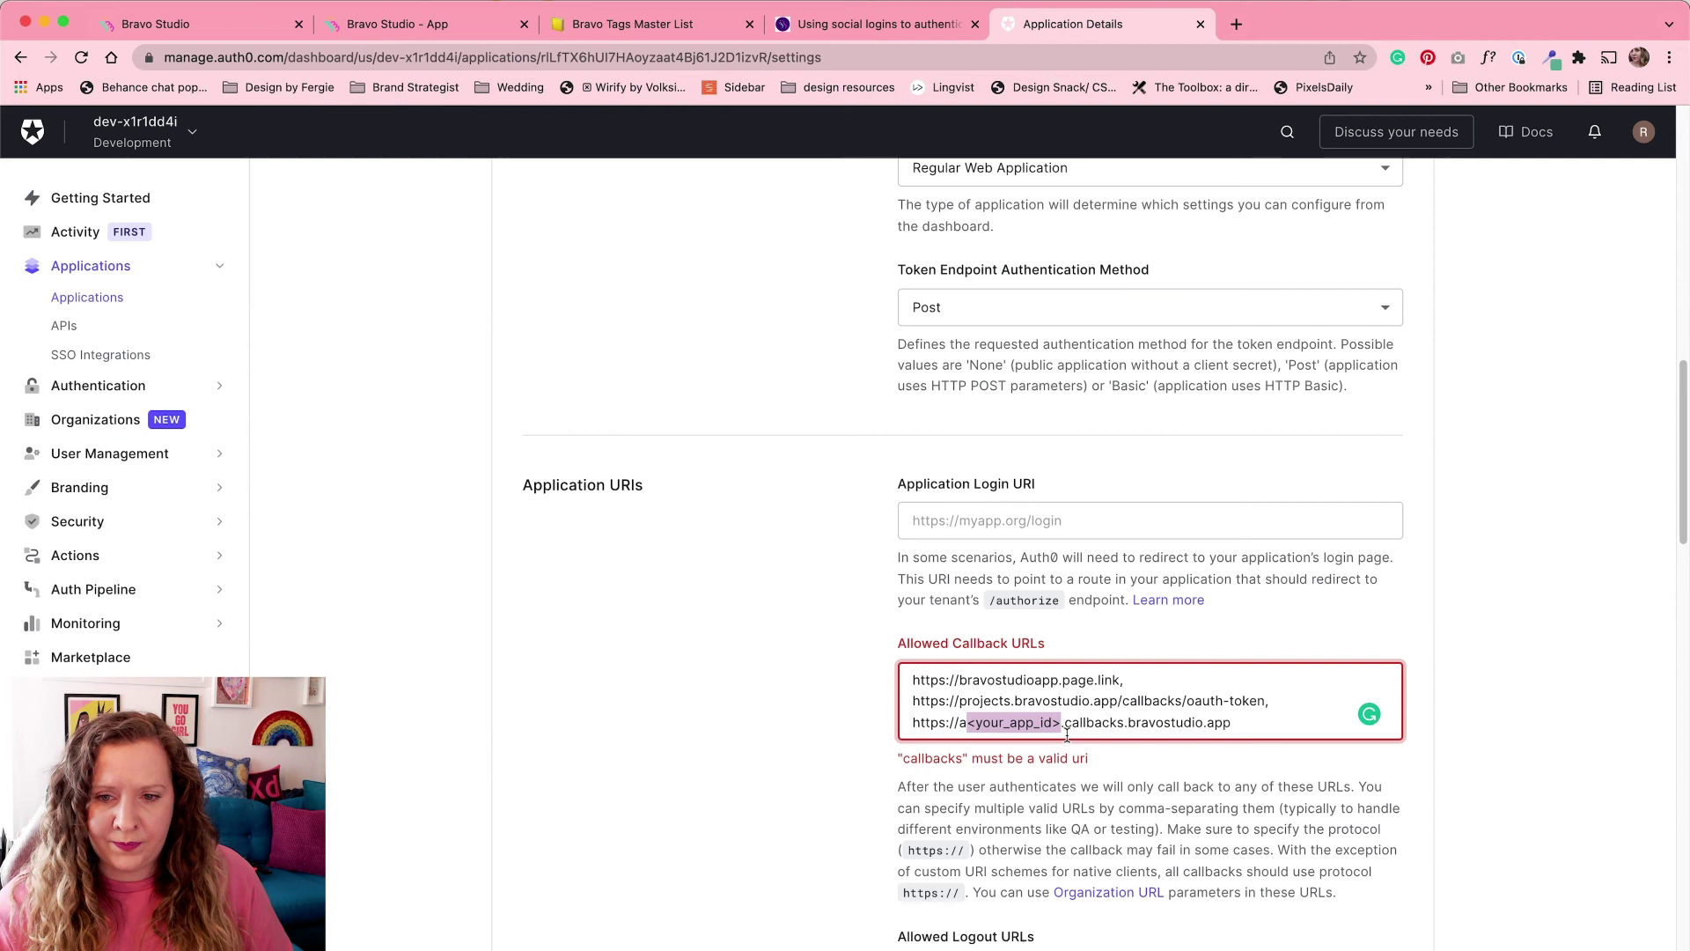
pyautogui.press('BackSpace')
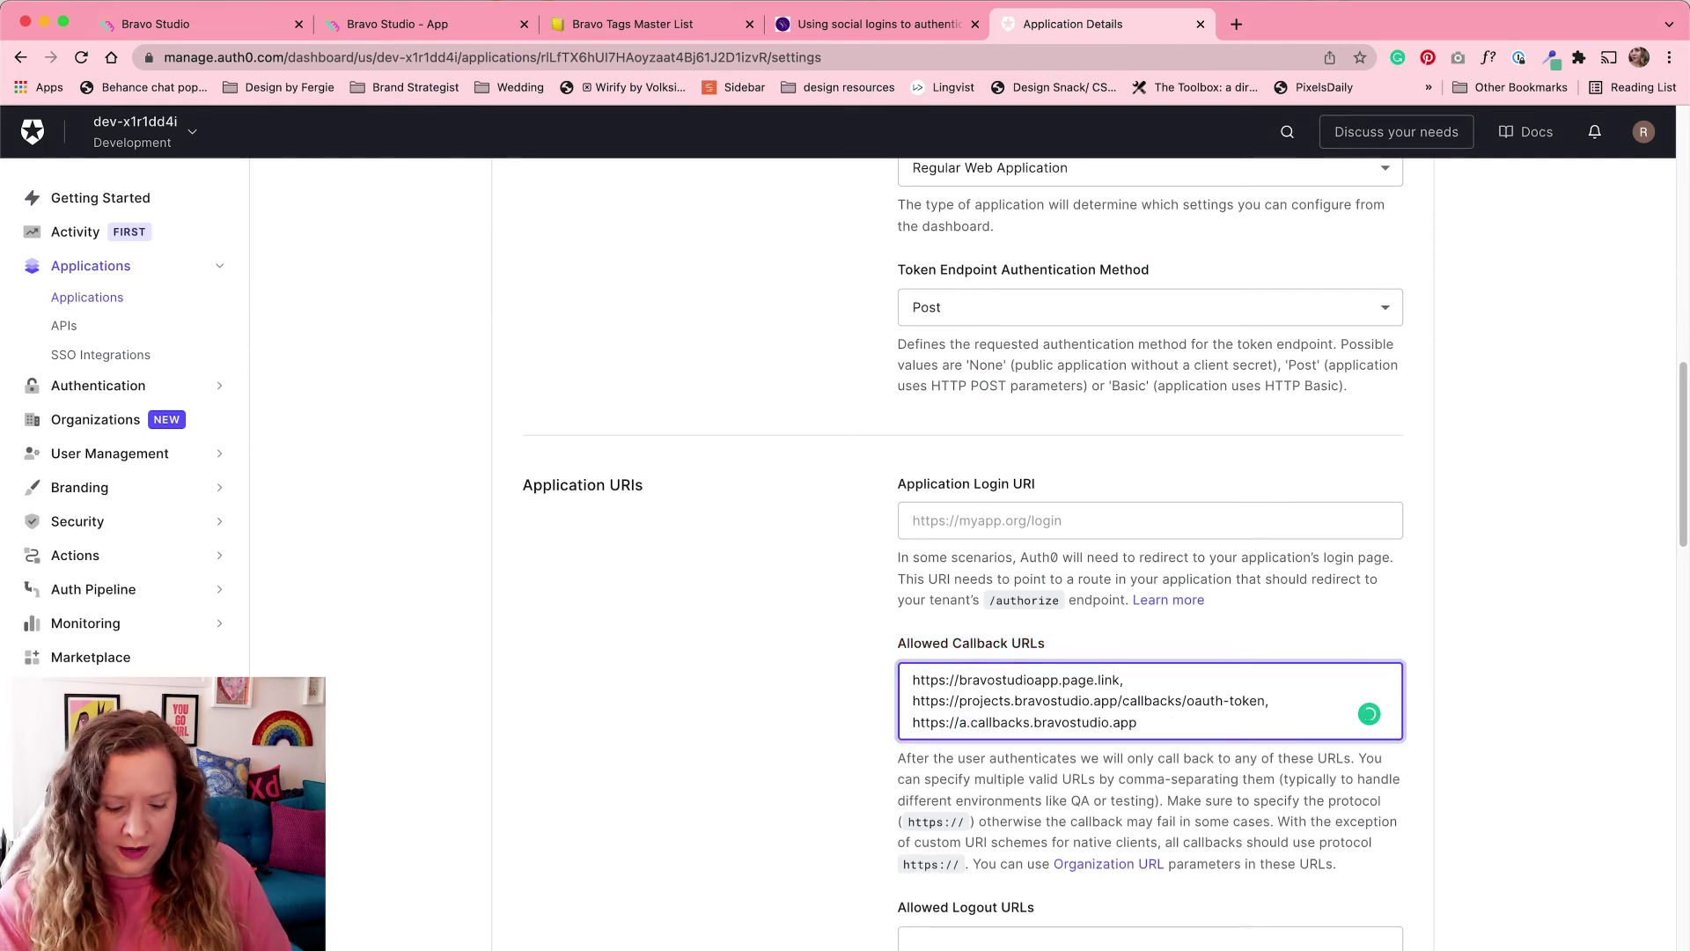
pyautogui.press('super+v')
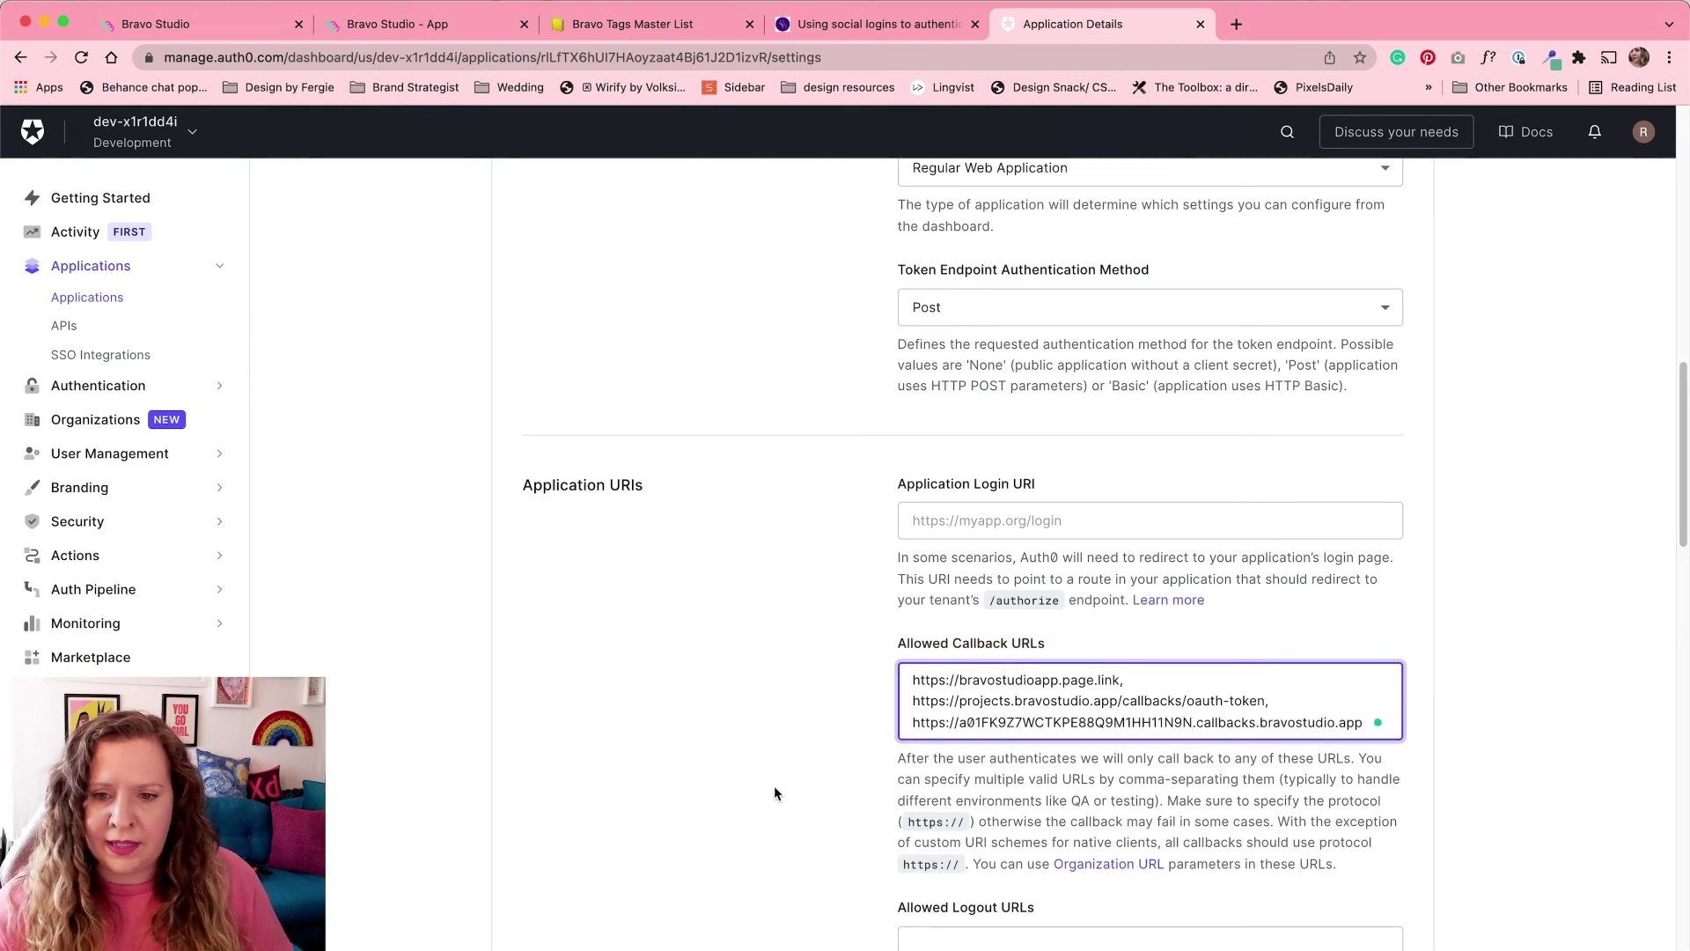
pyautogui.scroll(-10, 776, 757)
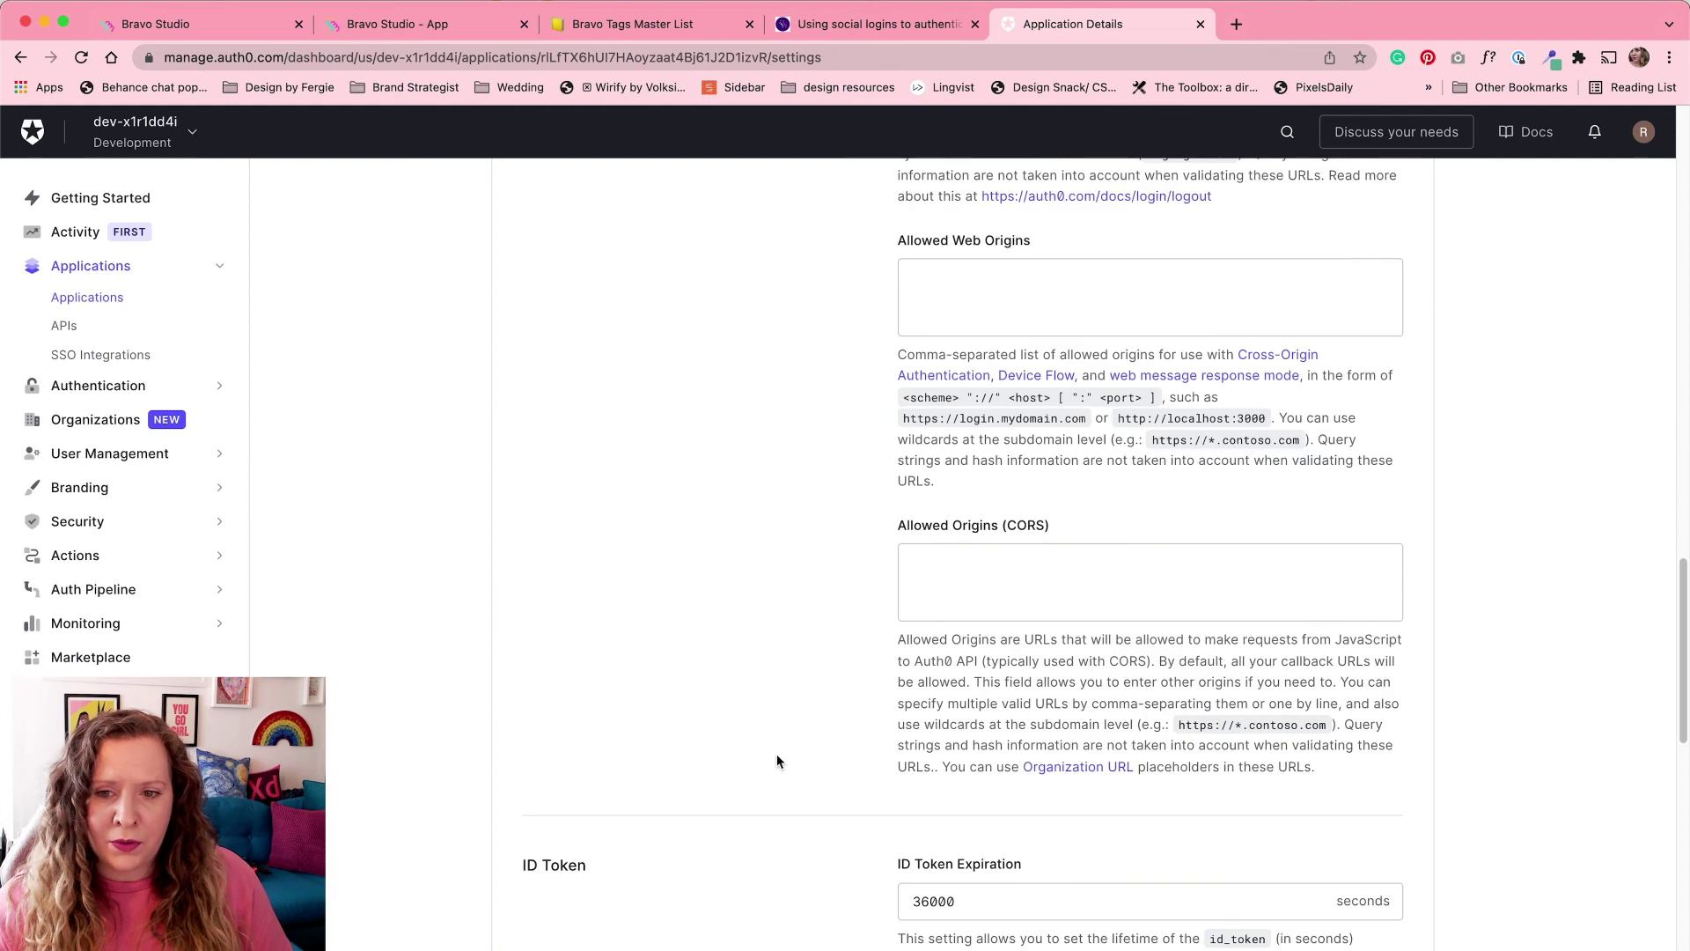
pyautogui.scroll(-13, 776, 755)
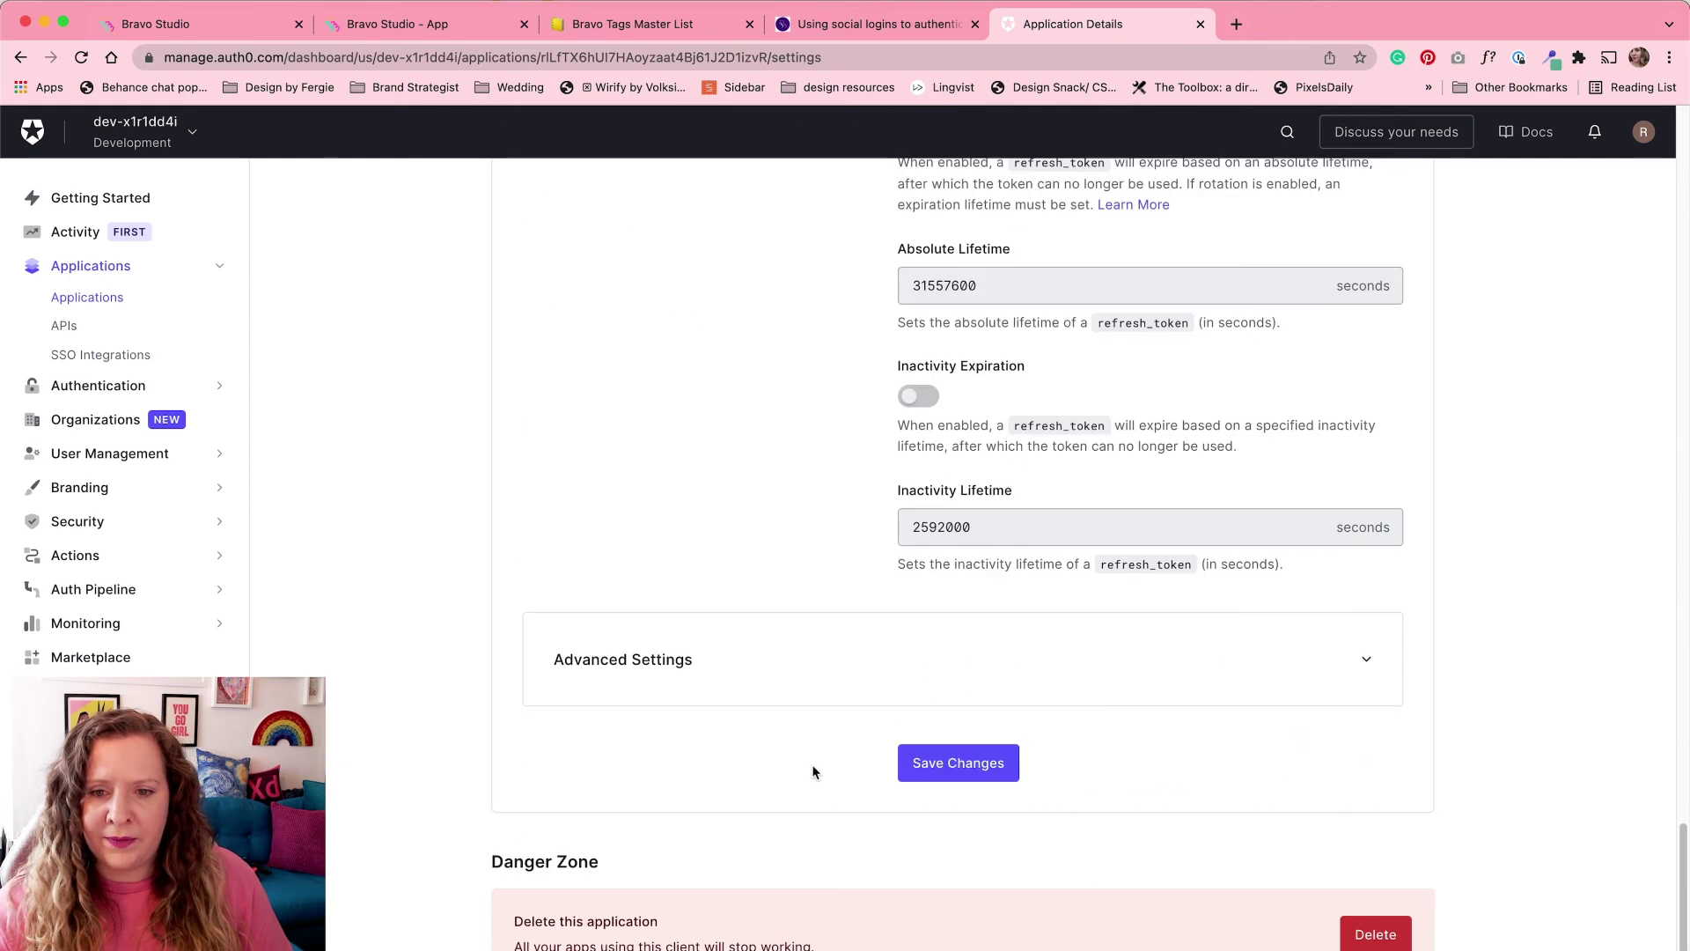
pyautogui.click(953, 768)
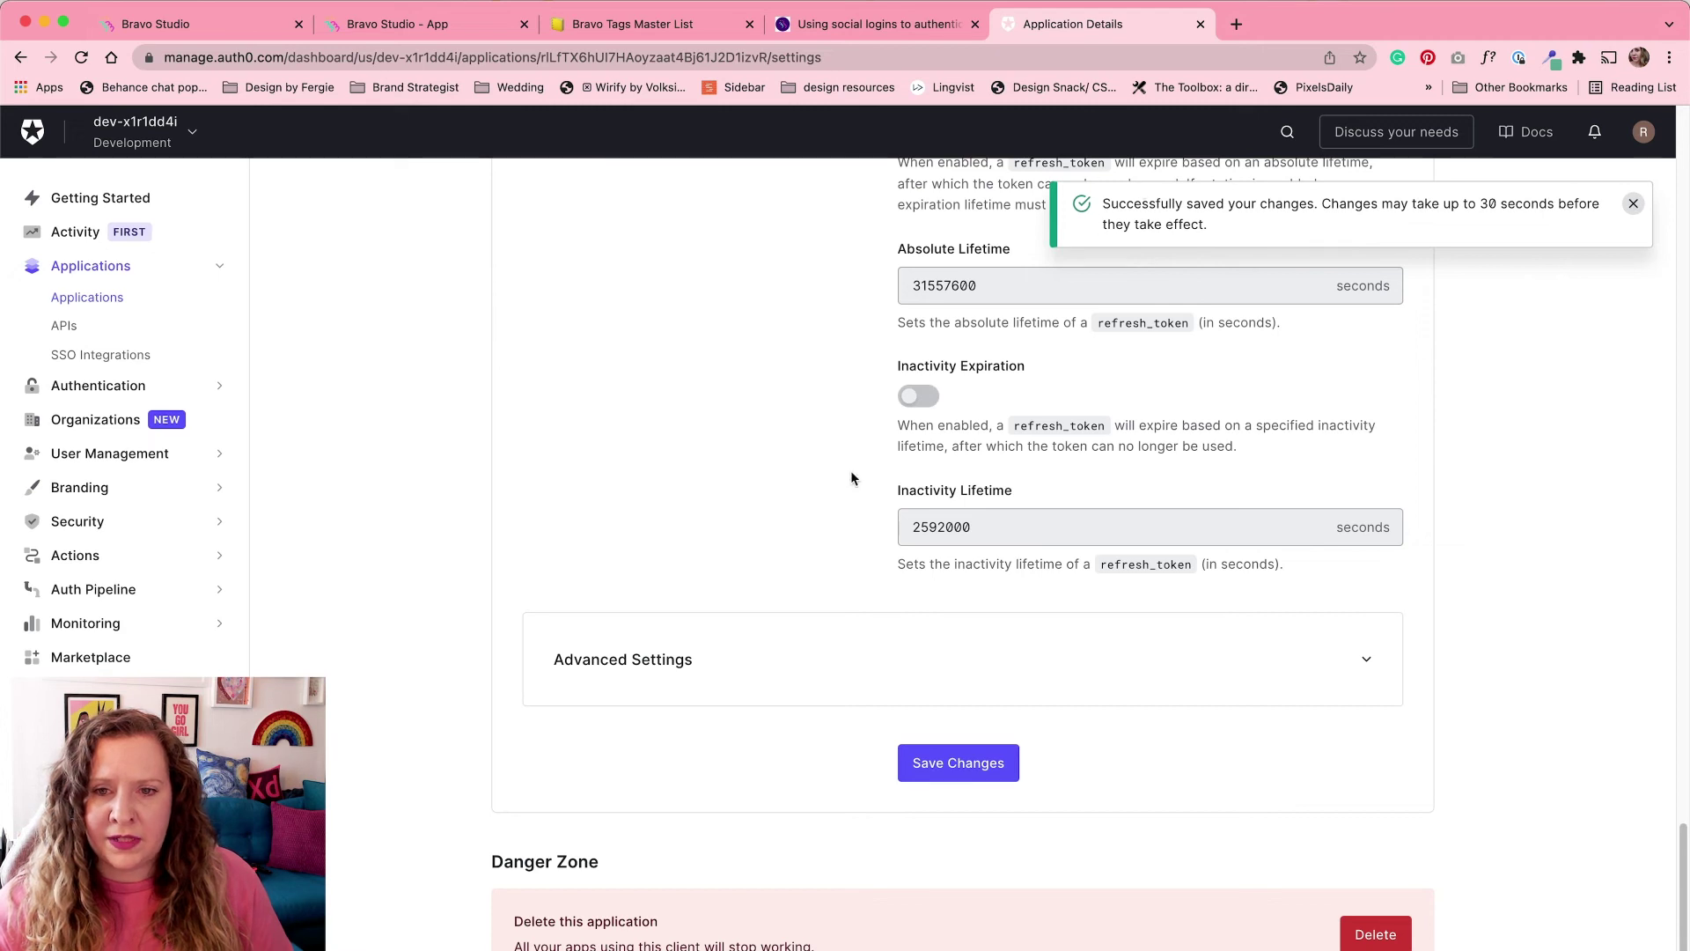
# Step: Open Authentication > Social in the Auth0 sidebar
pyautogui.click(123, 386)
pyautogui.click(70, 364)
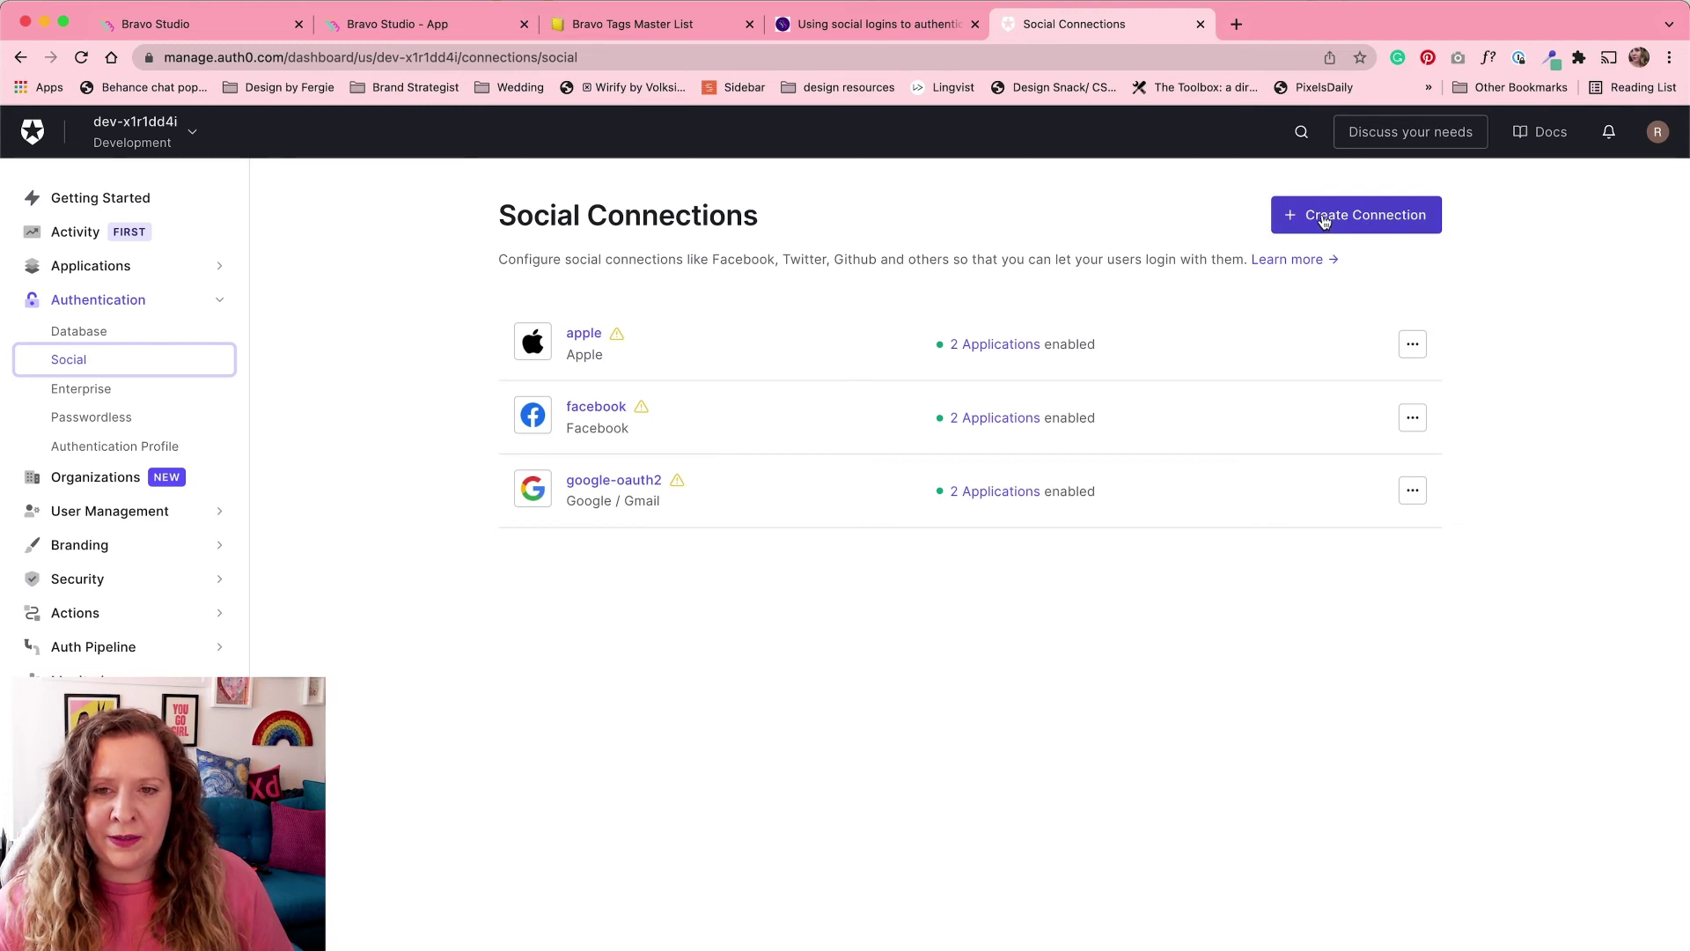
# Step: Create a Twitter social connection and switch it on for Bravo Delivery App and DemoAuth
pyautogui.click(1389, 221)
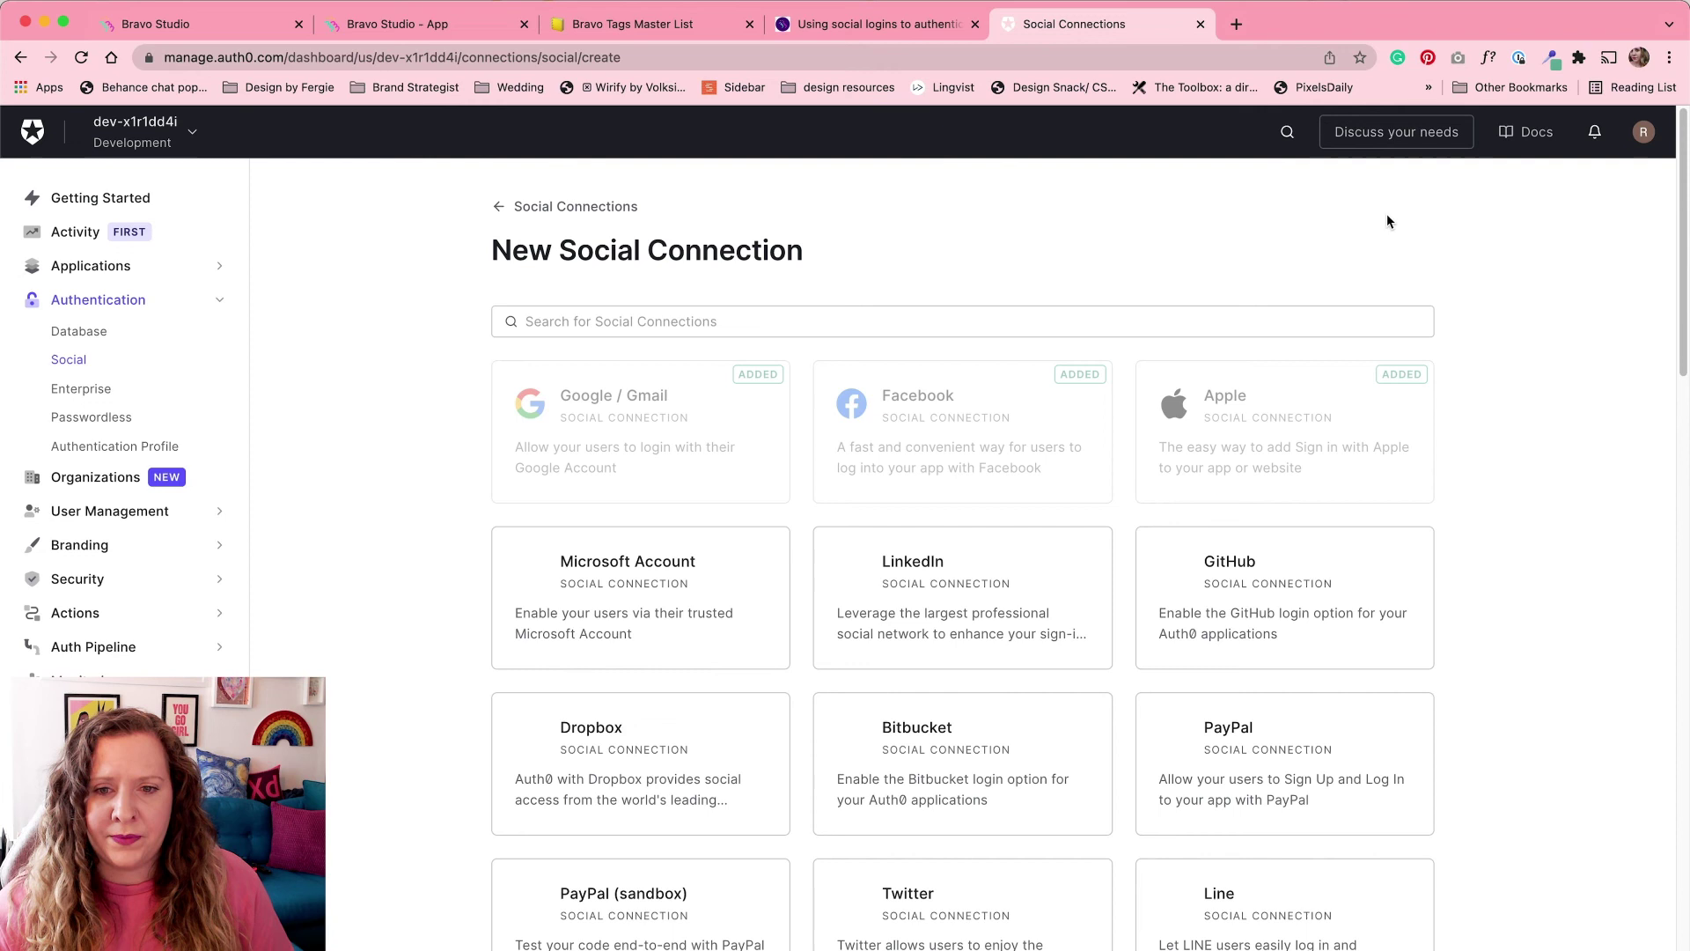
pyautogui.scroll(-4, 1491, 590)
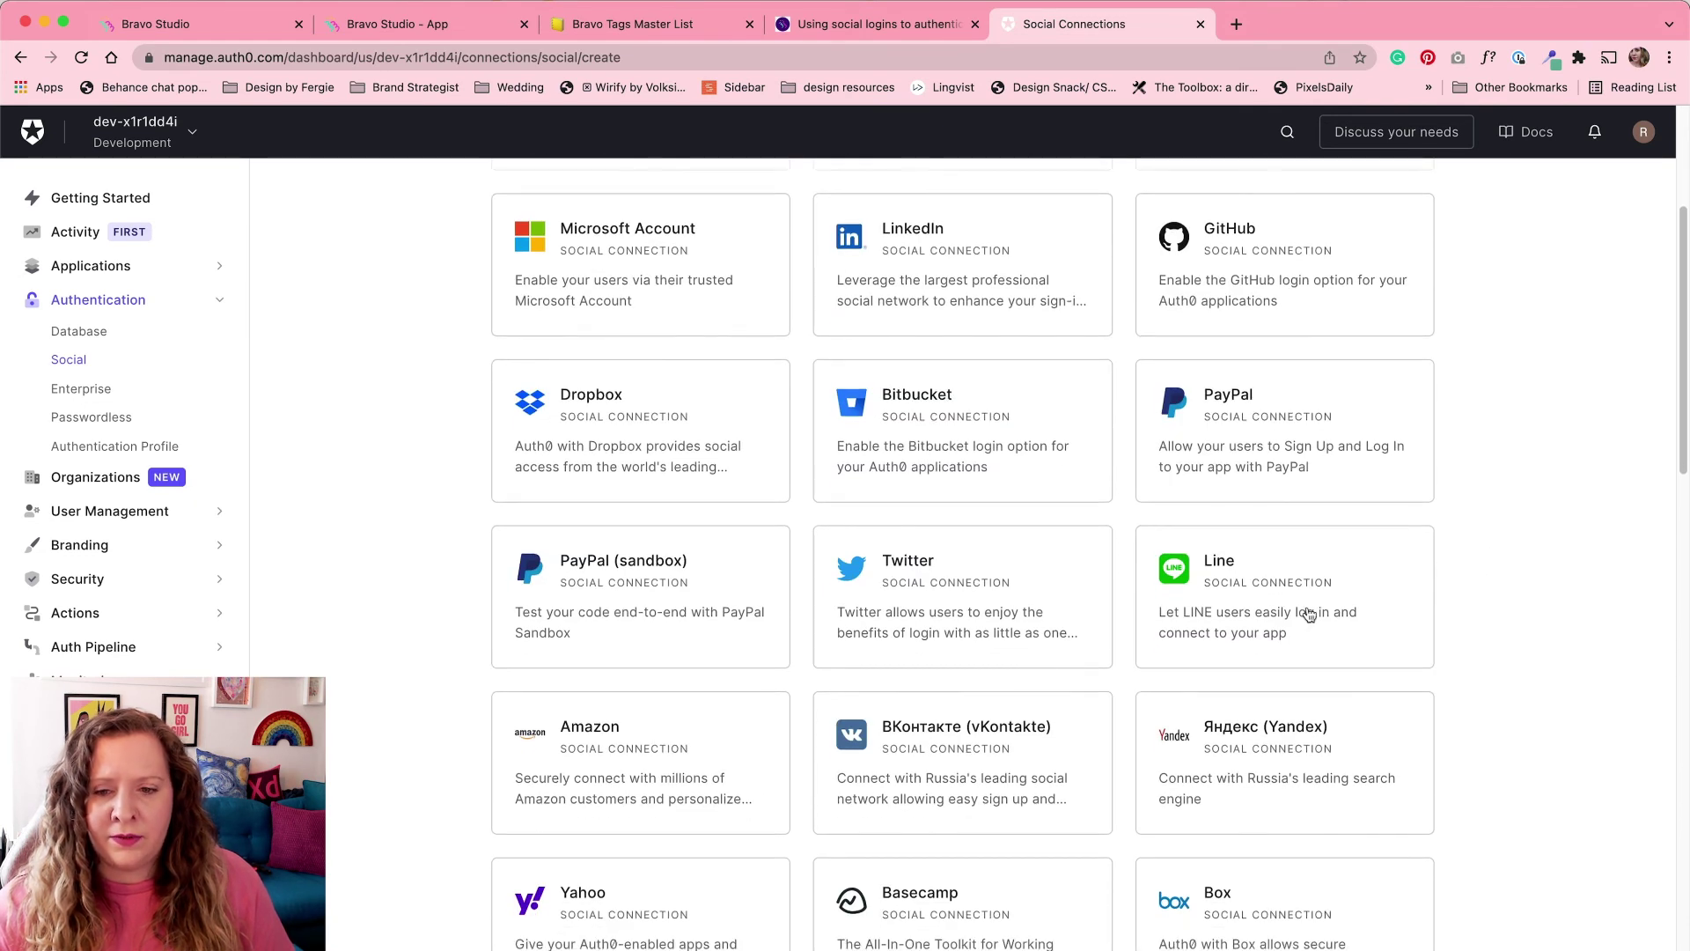
pyautogui.click(1021, 615)
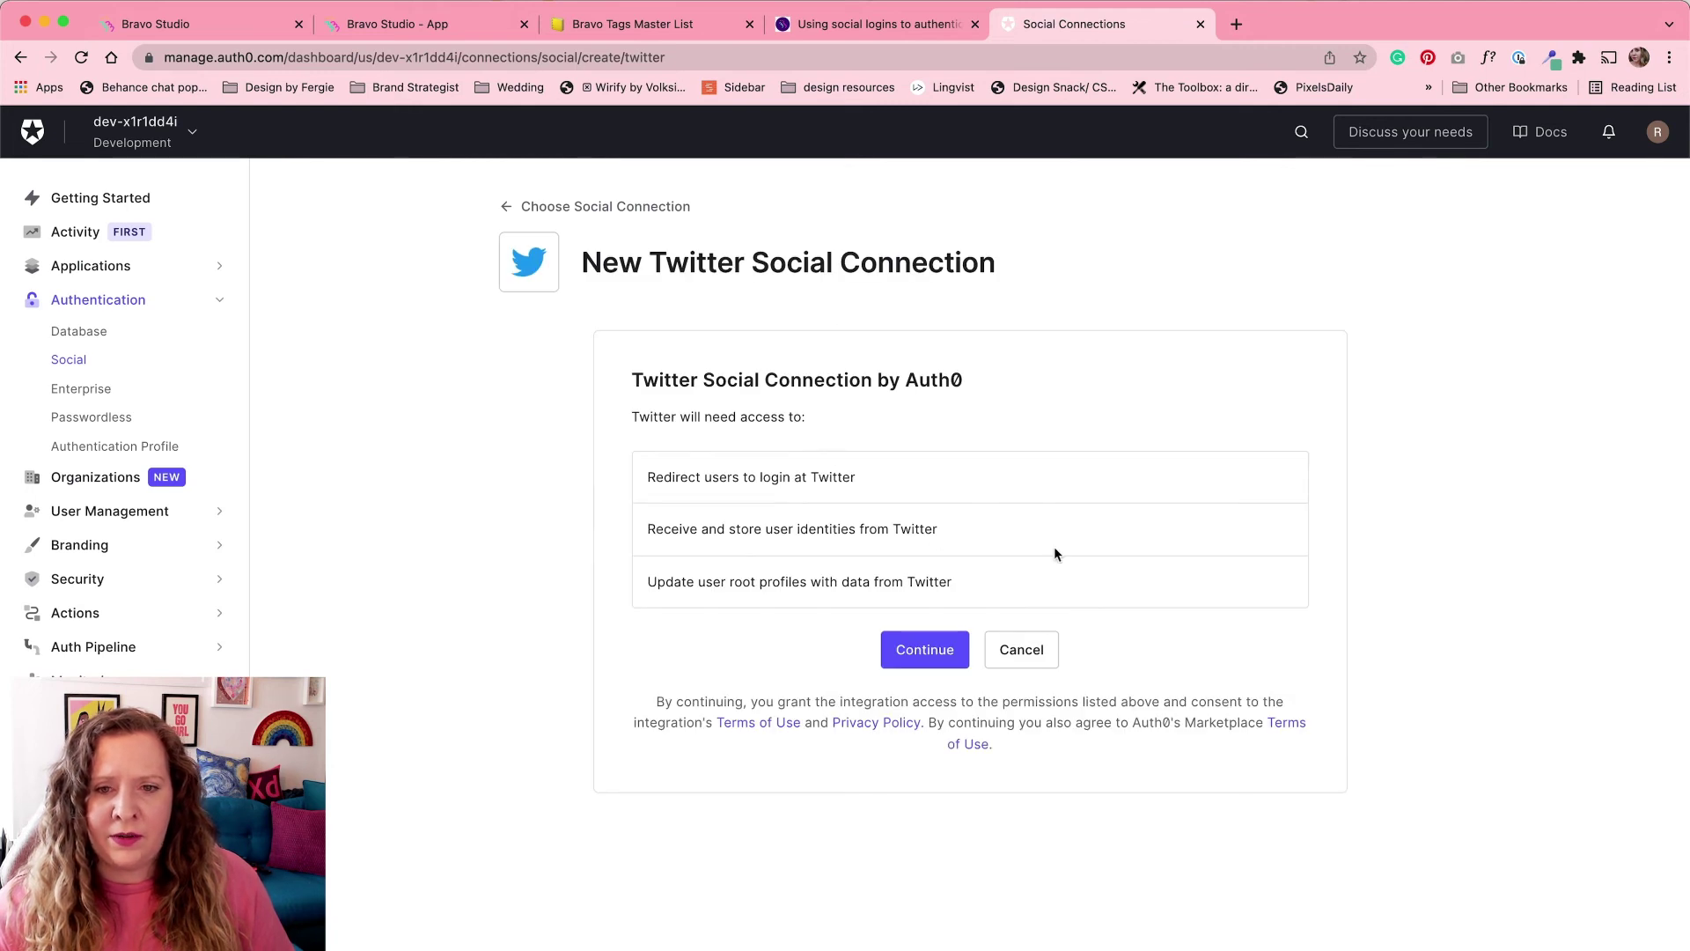
pyautogui.click(918, 651)
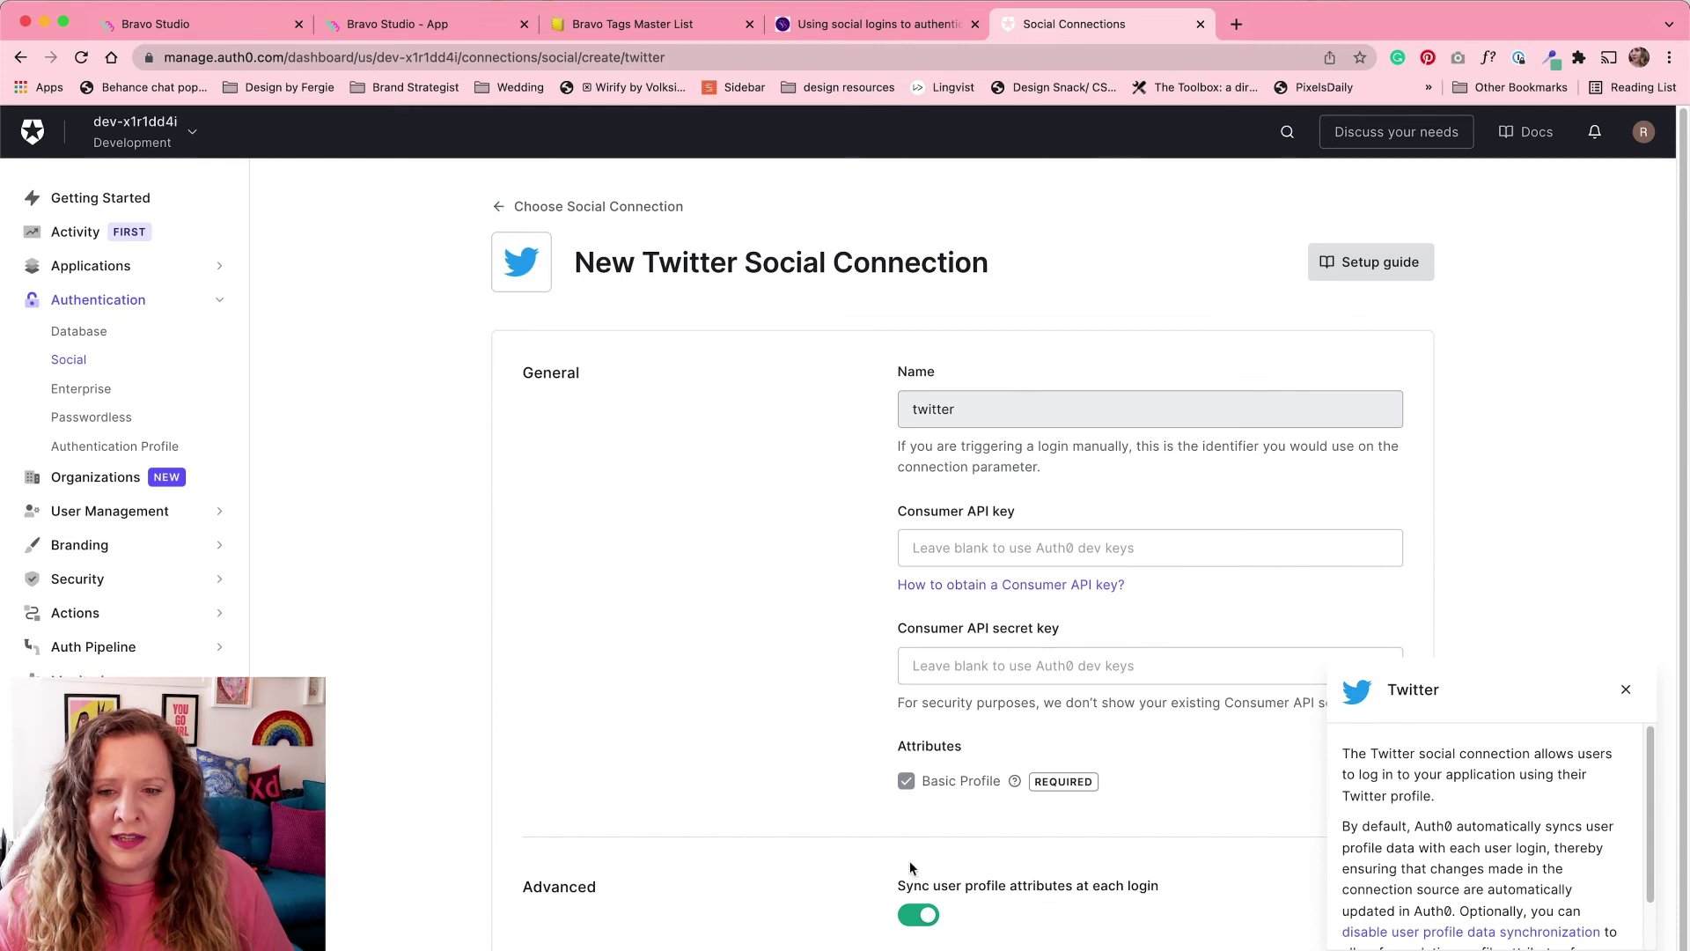
pyautogui.scroll(-1, 915, 880)
pyautogui.scroll(1, 929, 933)
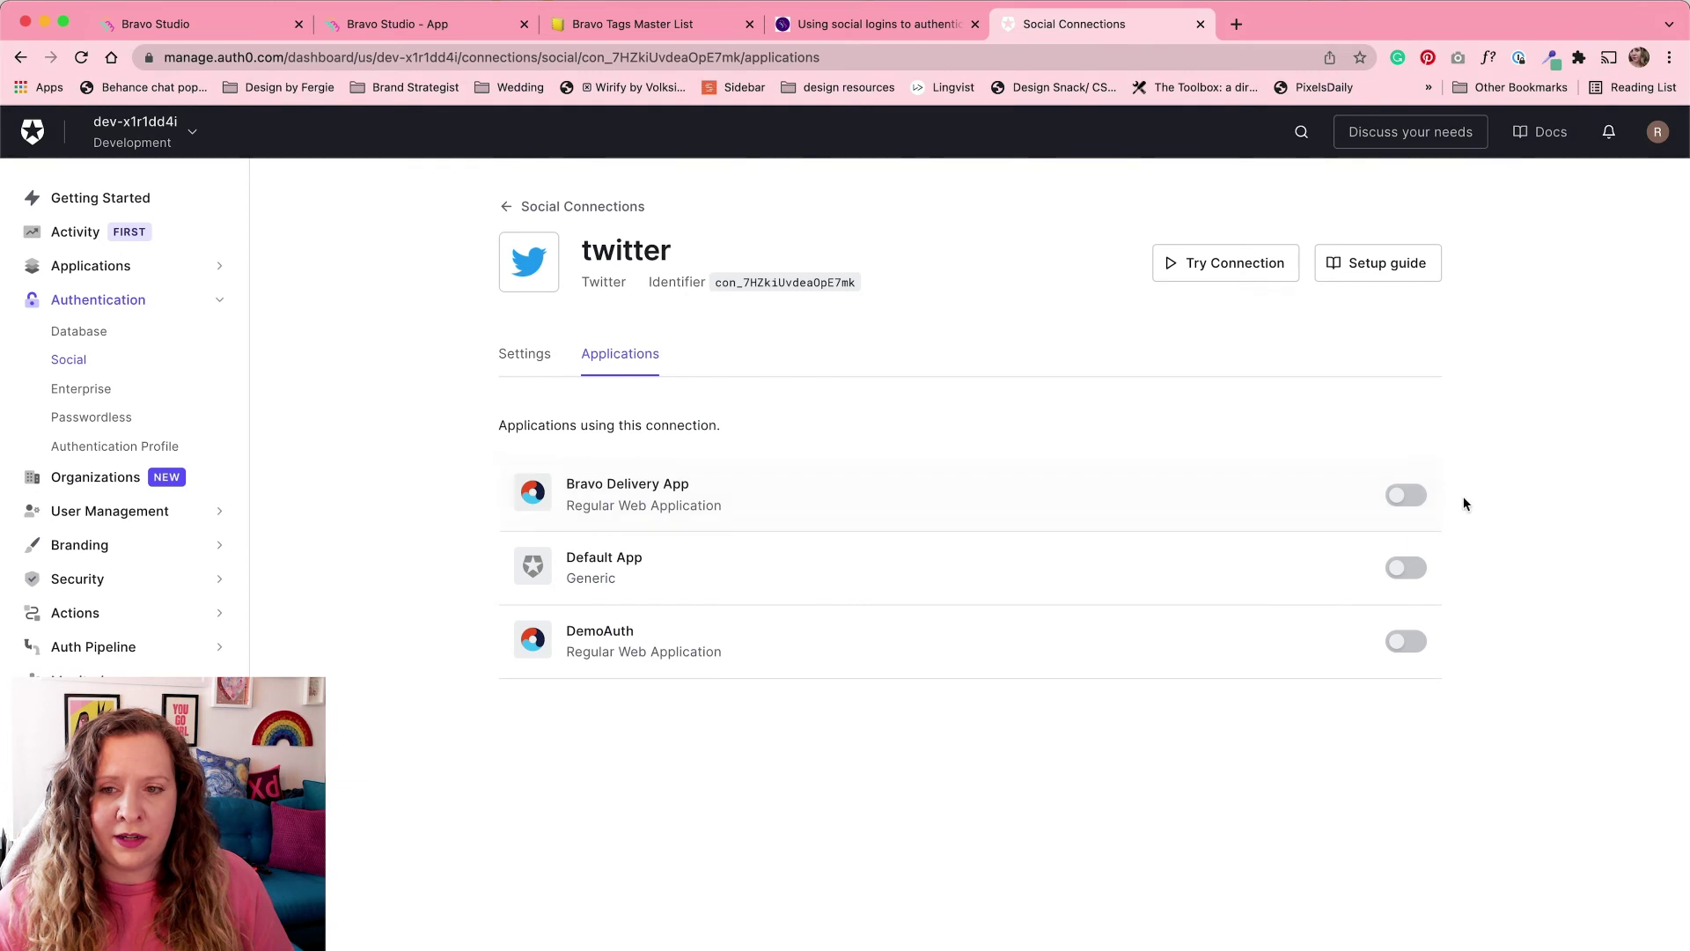
pyautogui.click(1407, 498)
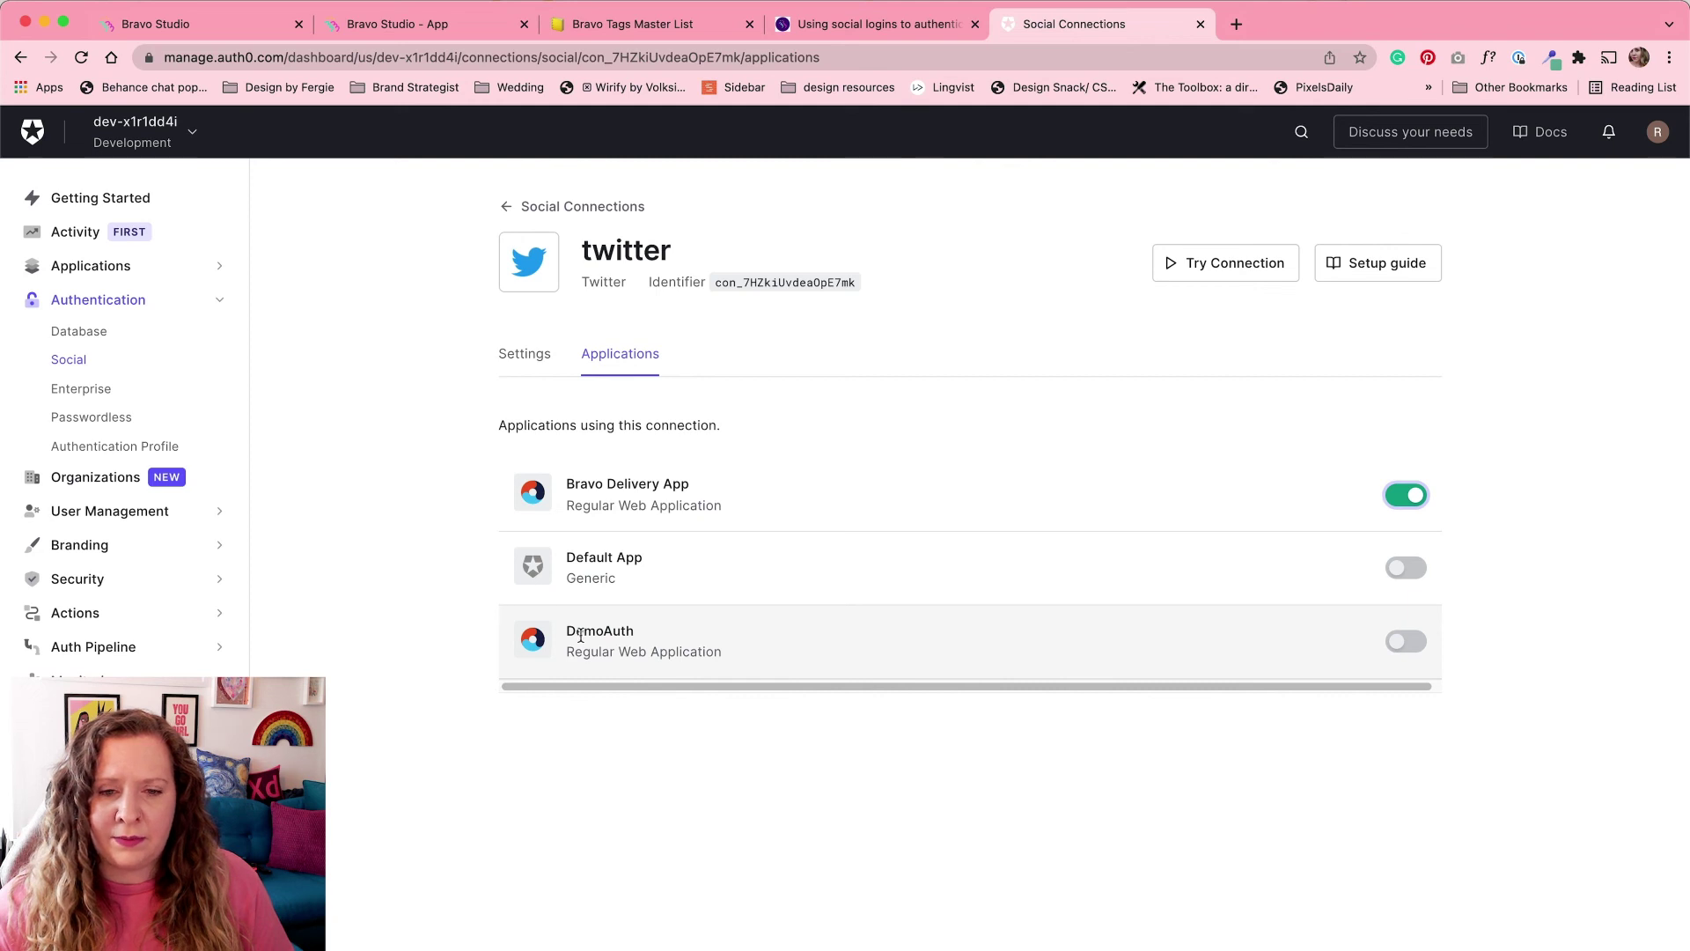
pyautogui.click(1398, 643)
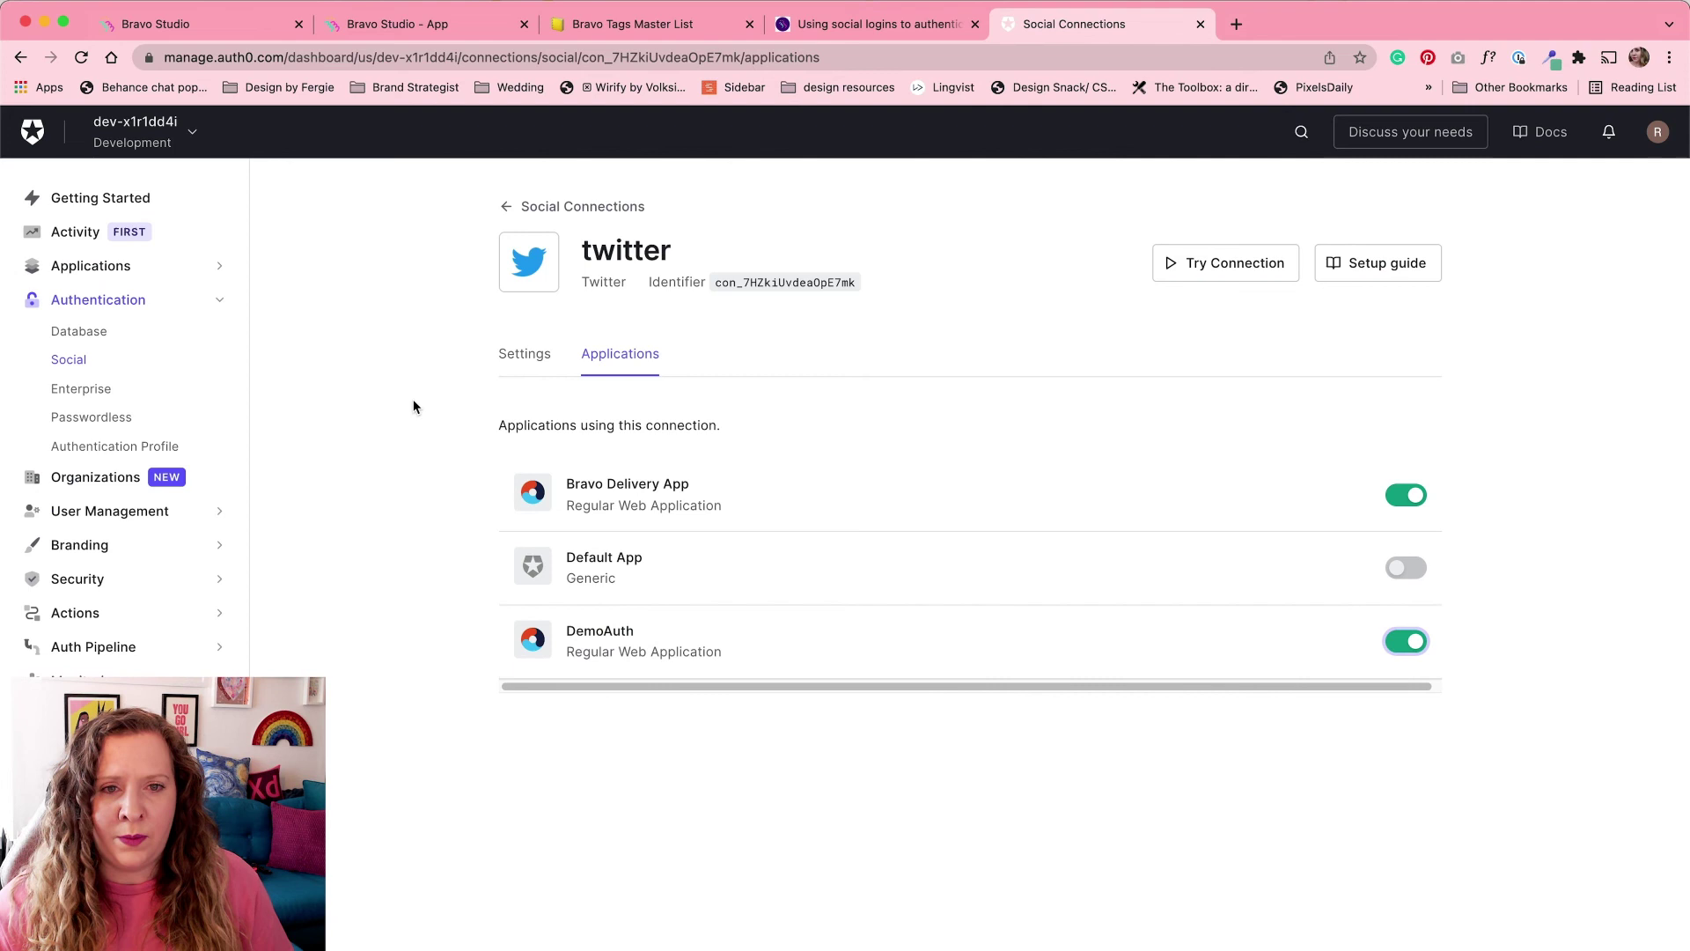
# Step: Review Bravo Delivery App's domain and Client ID in Auth0's Applications list, then return to Bravo Studio
pyautogui.click(82, 279)
pyautogui.click(87, 299)
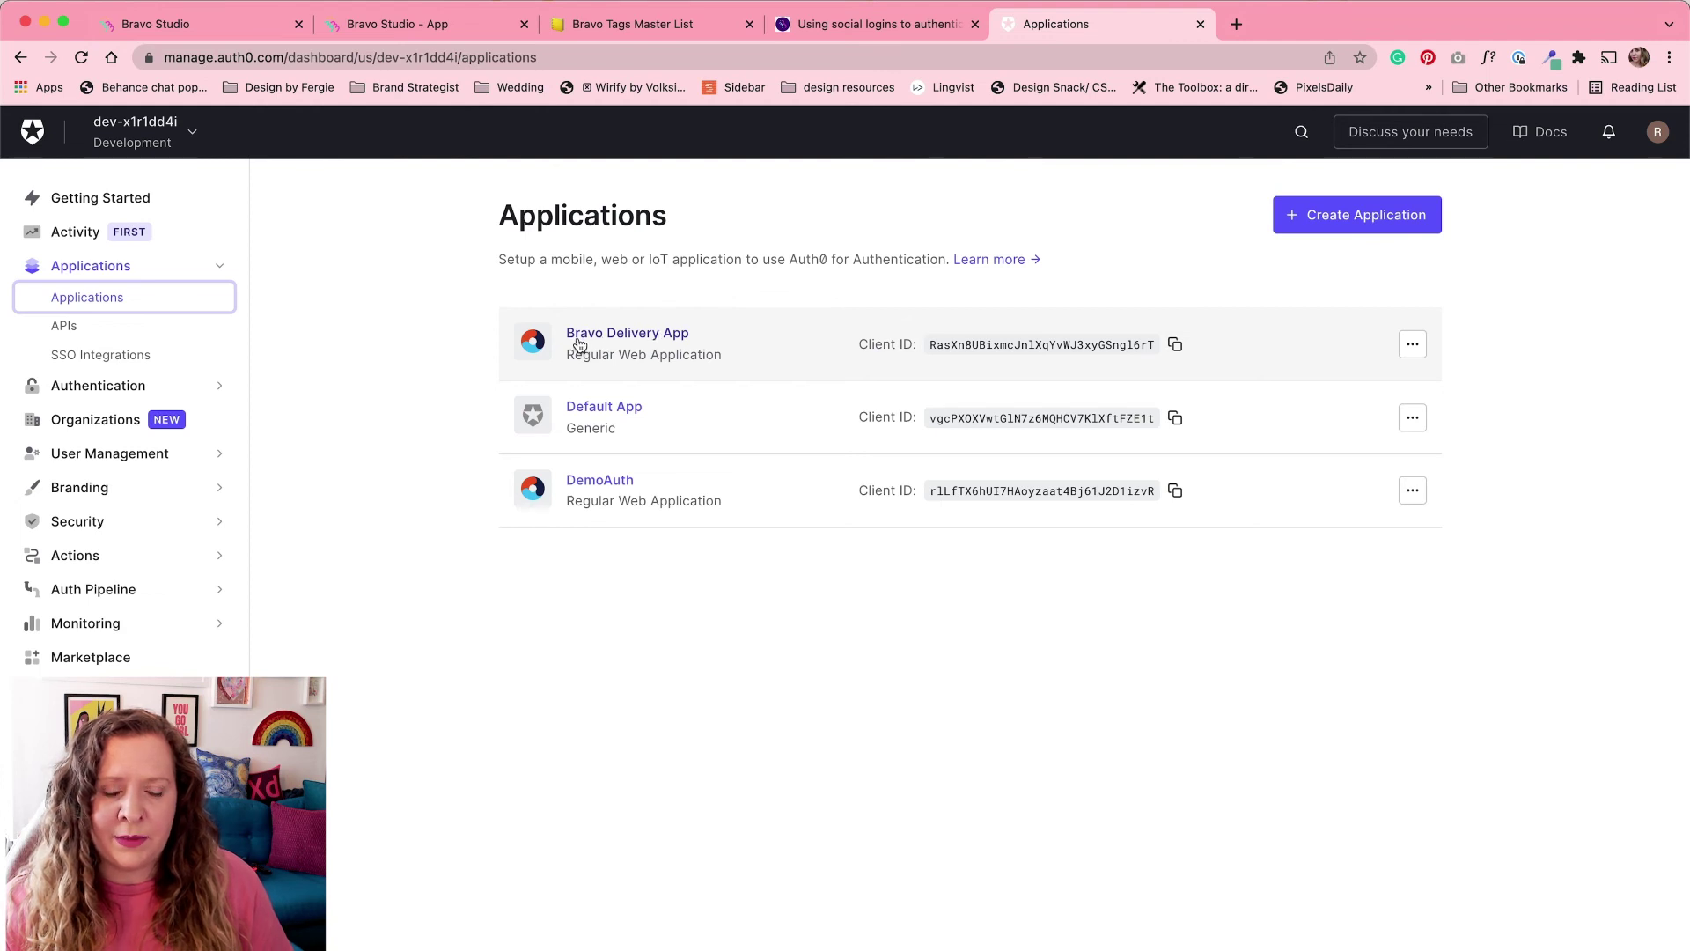
pyautogui.click(655, 344)
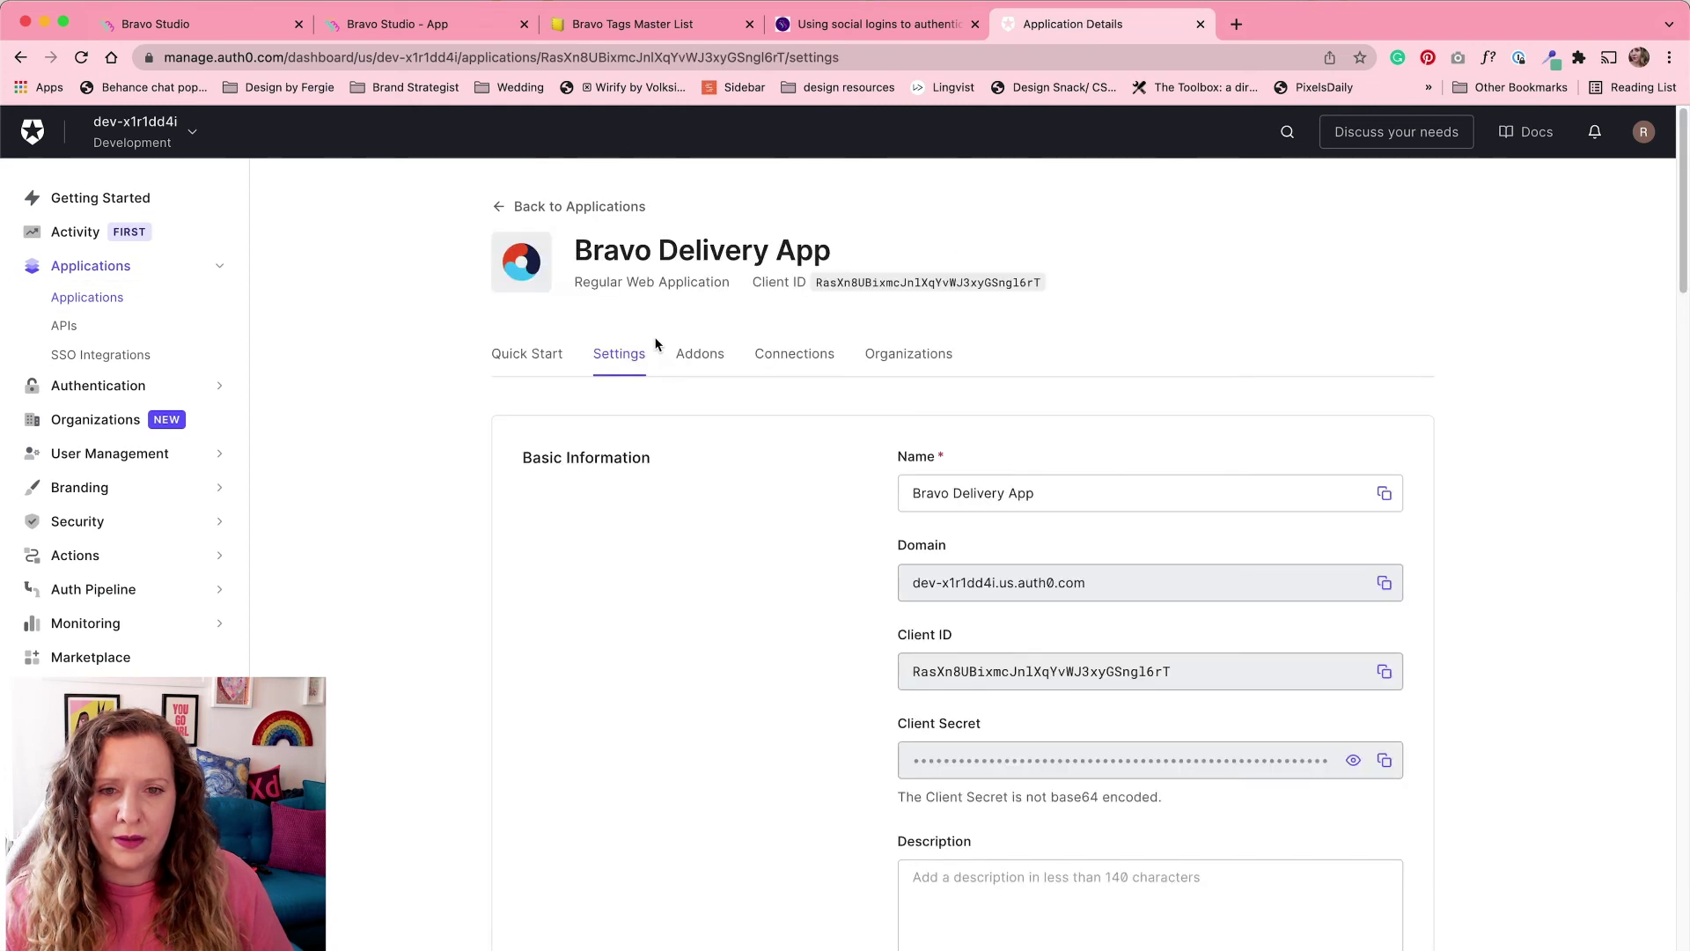
pyautogui.scroll(-3, 611, 541)
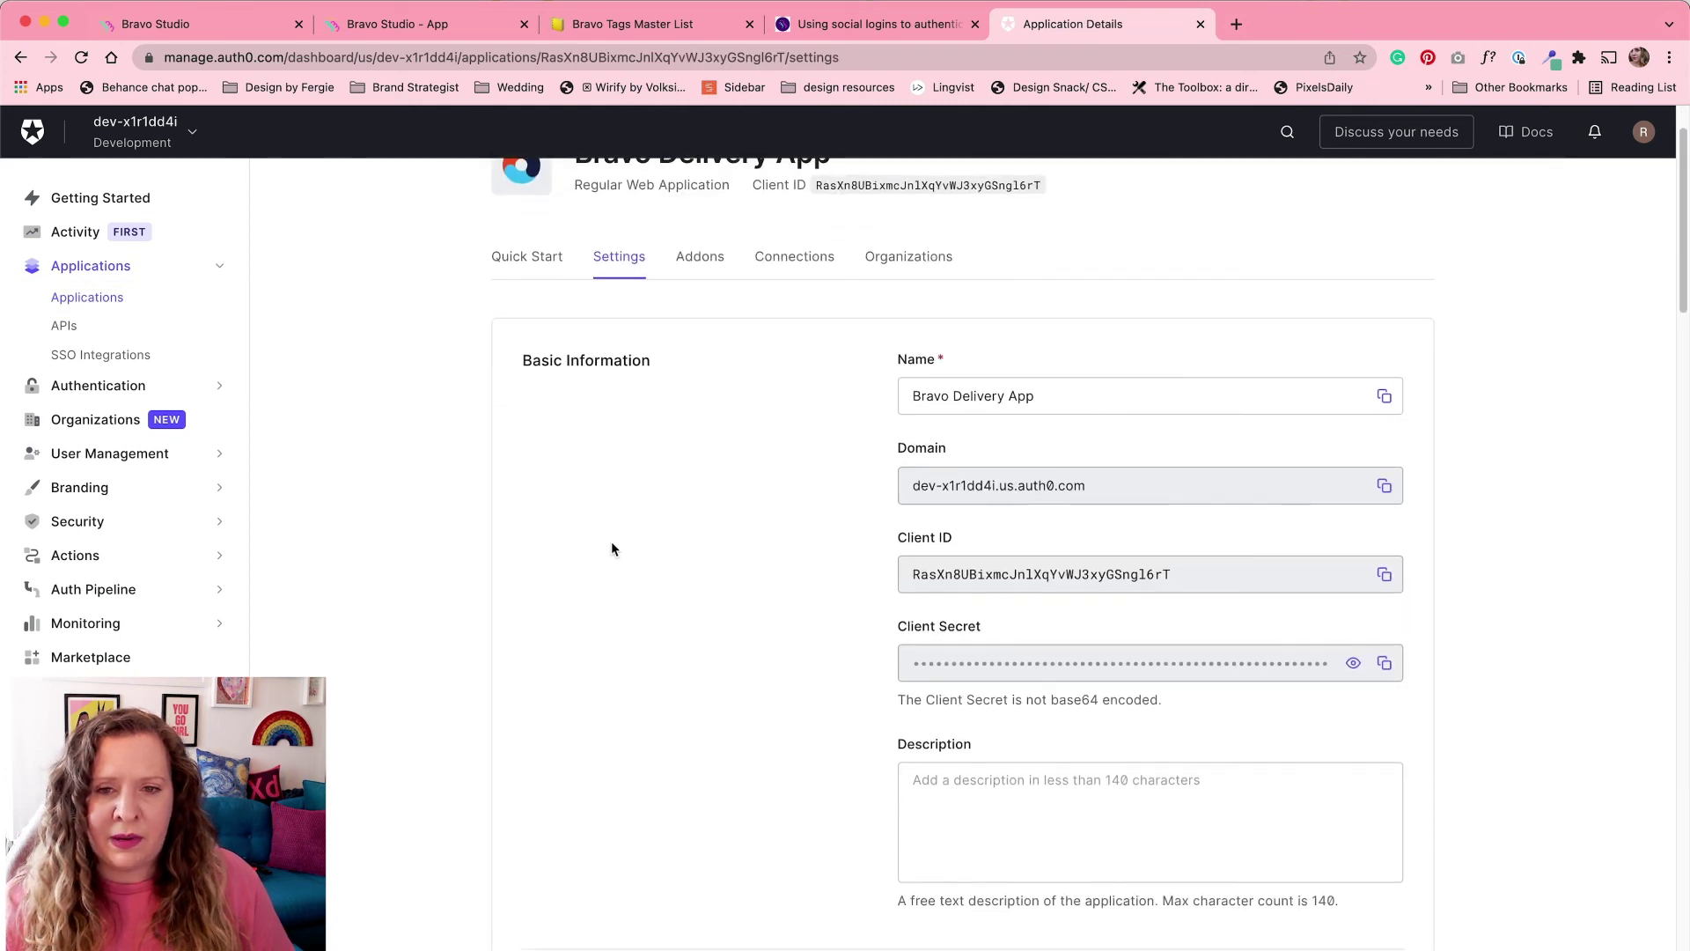
pyautogui.scroll(2, 858, 514)
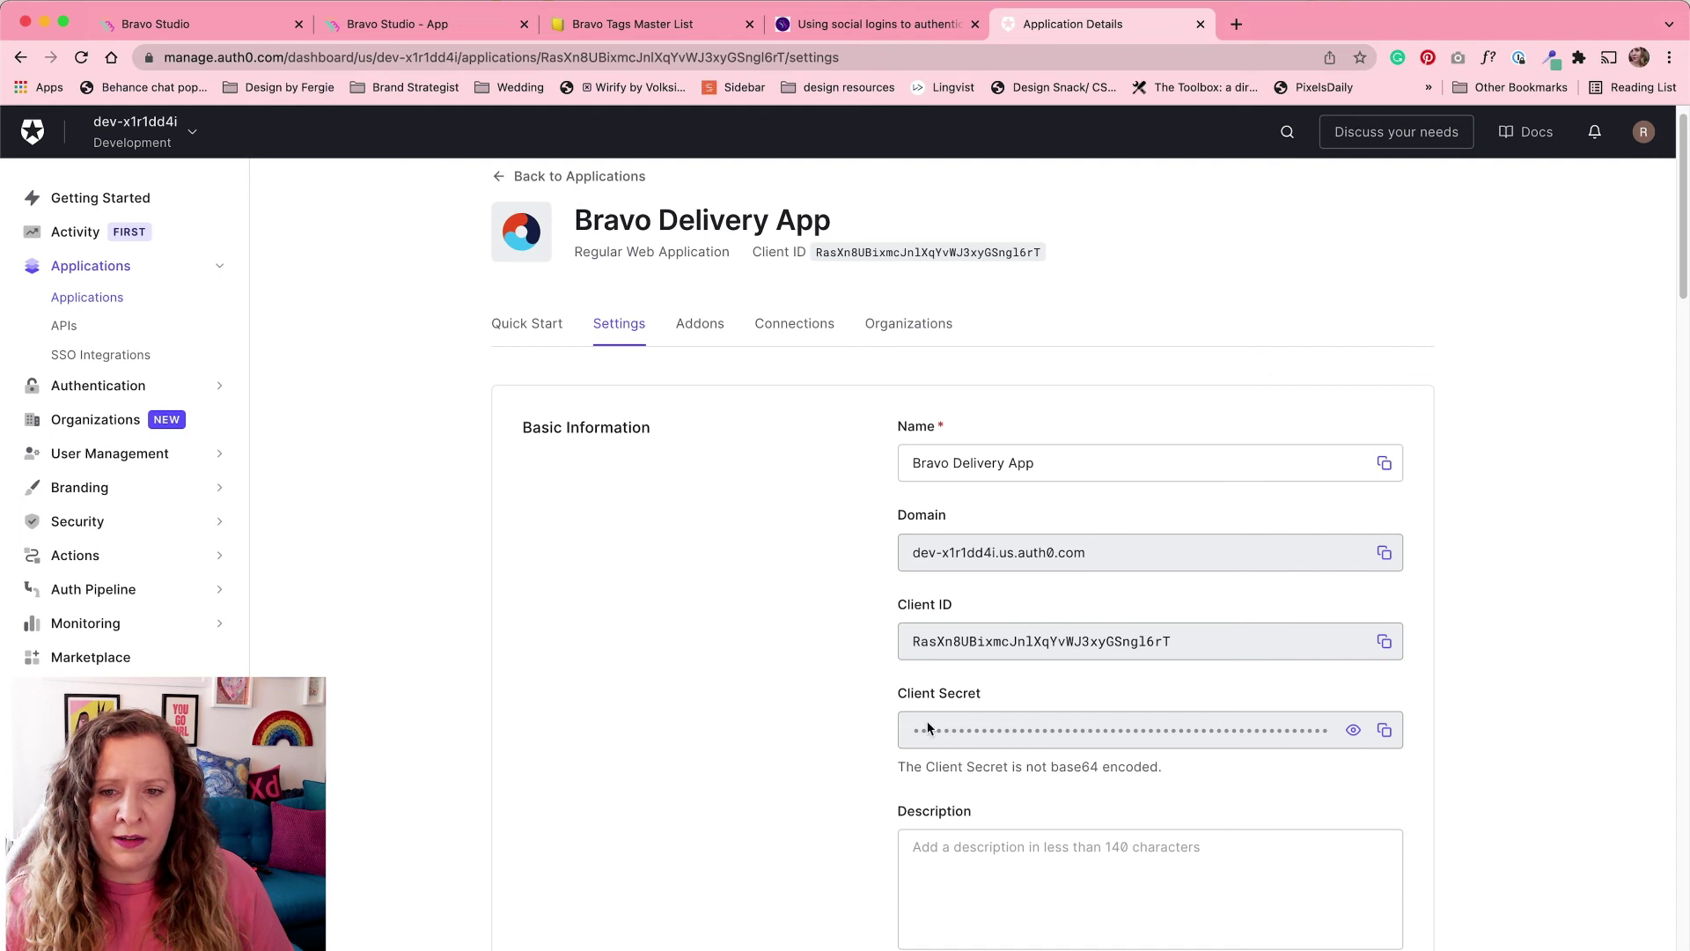
pyautogui.click(489, 32)
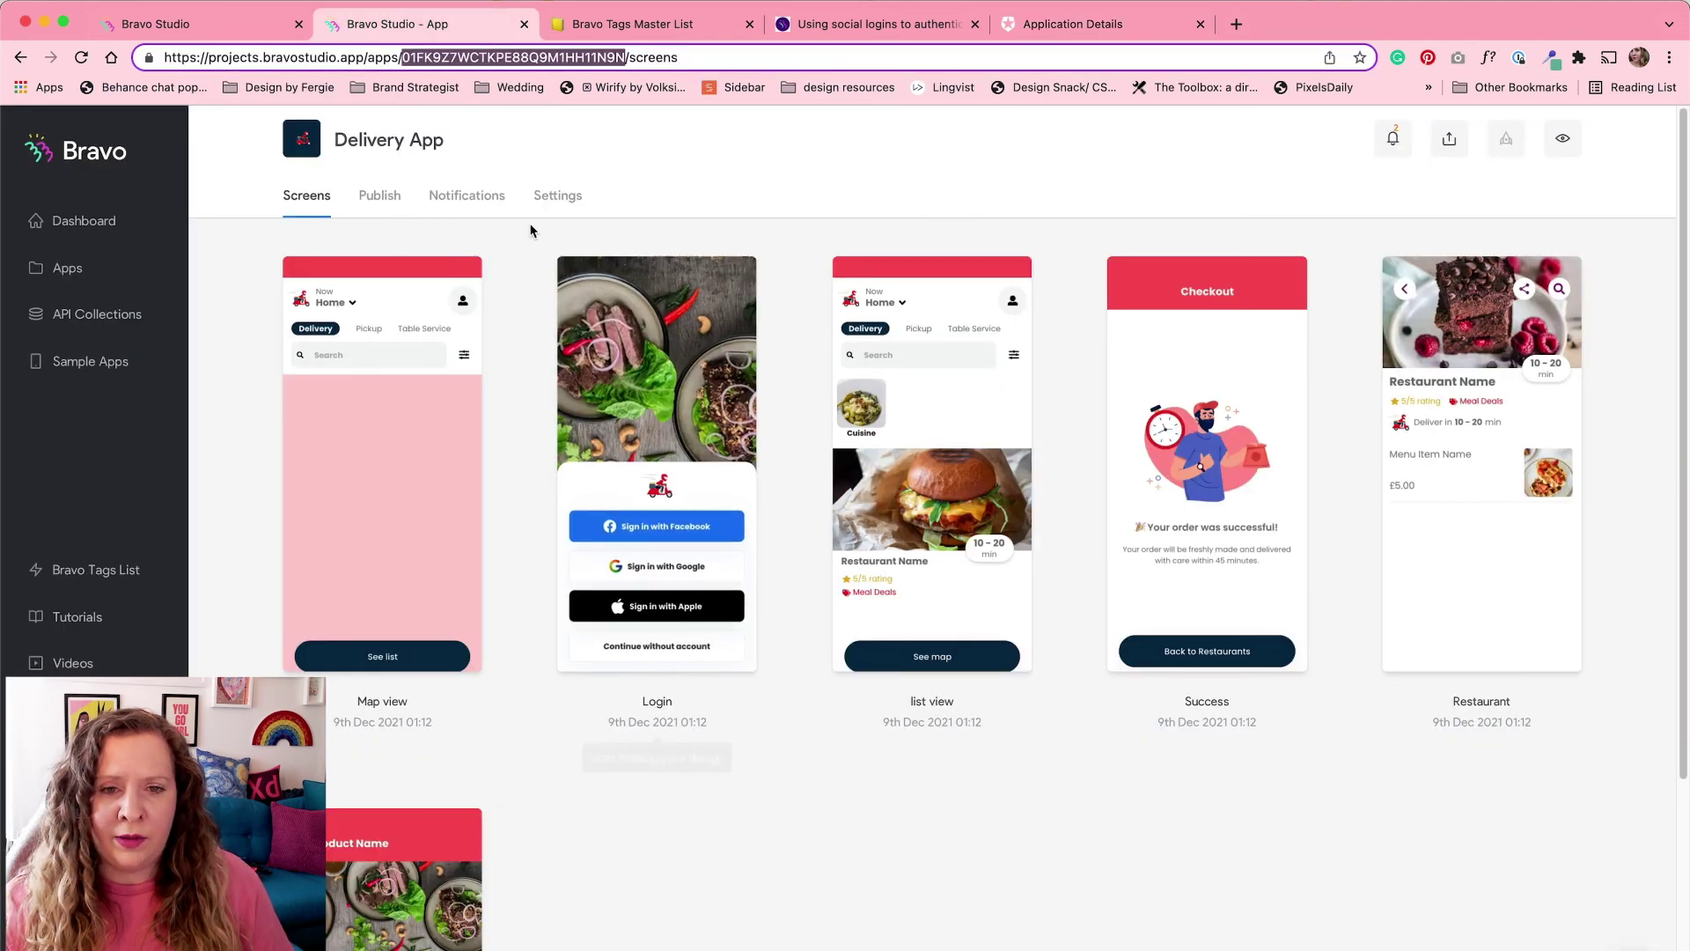
# Step: Set Auth0 as the Delivery App's OAuth 2.0 login provider, cross-checking the Auth0 domain and credentials
pyautogui.click(564, 197)
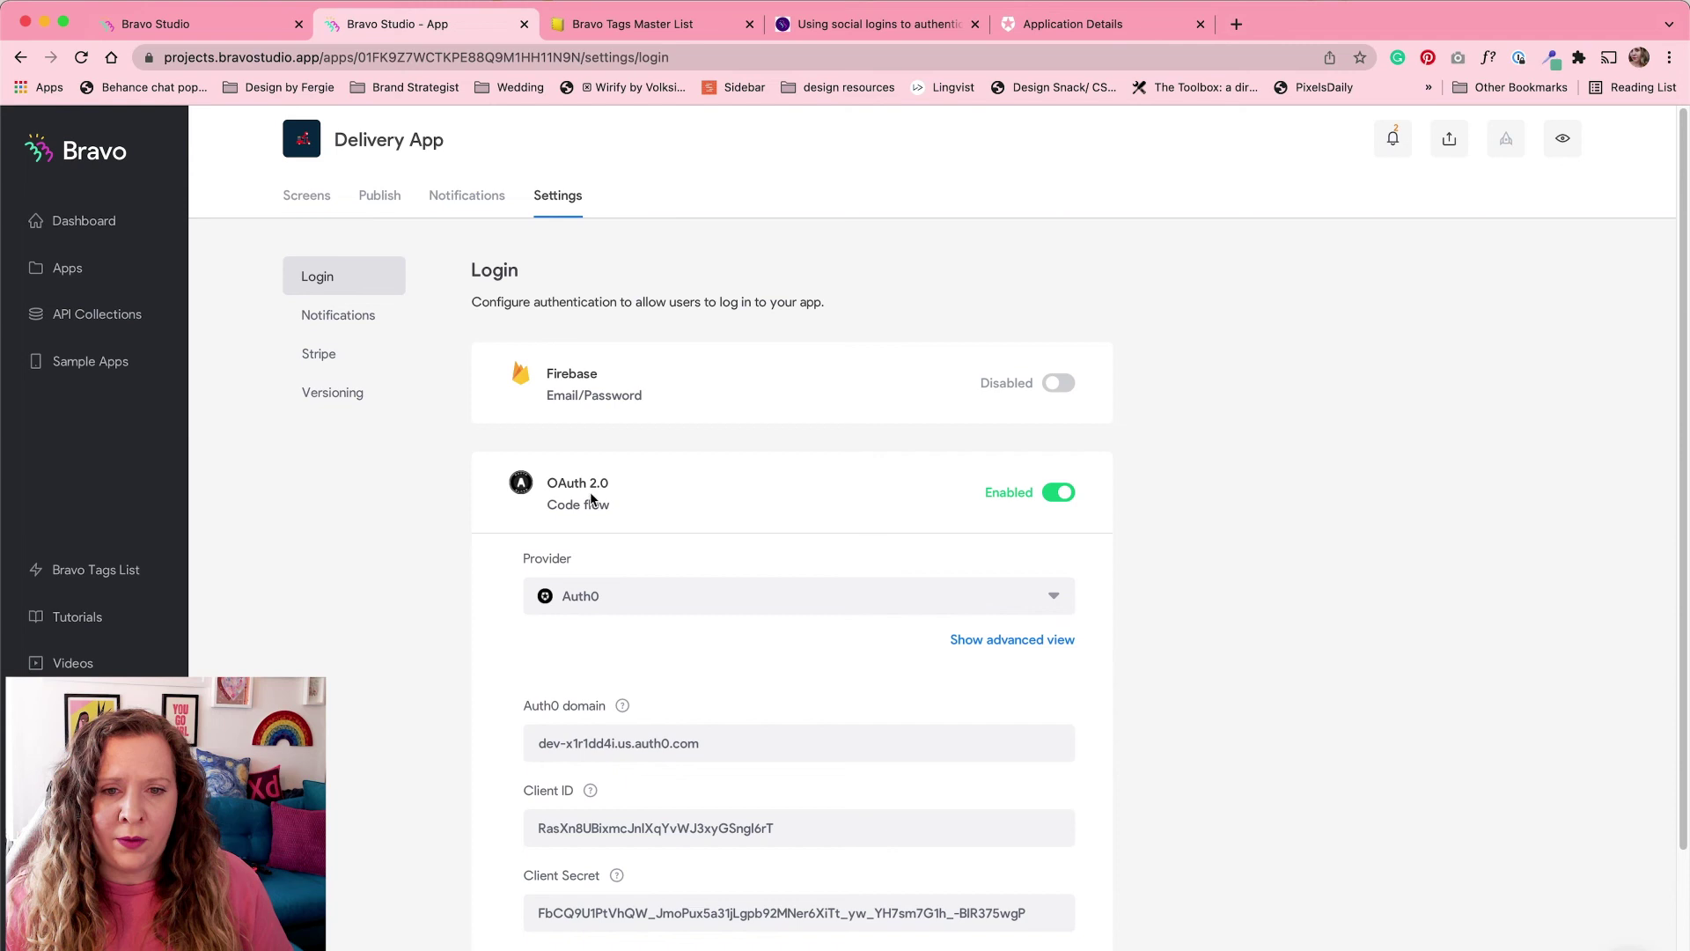
pyautogui.scroll(-3, 454, 527)
pyautogui.click(649, 407)
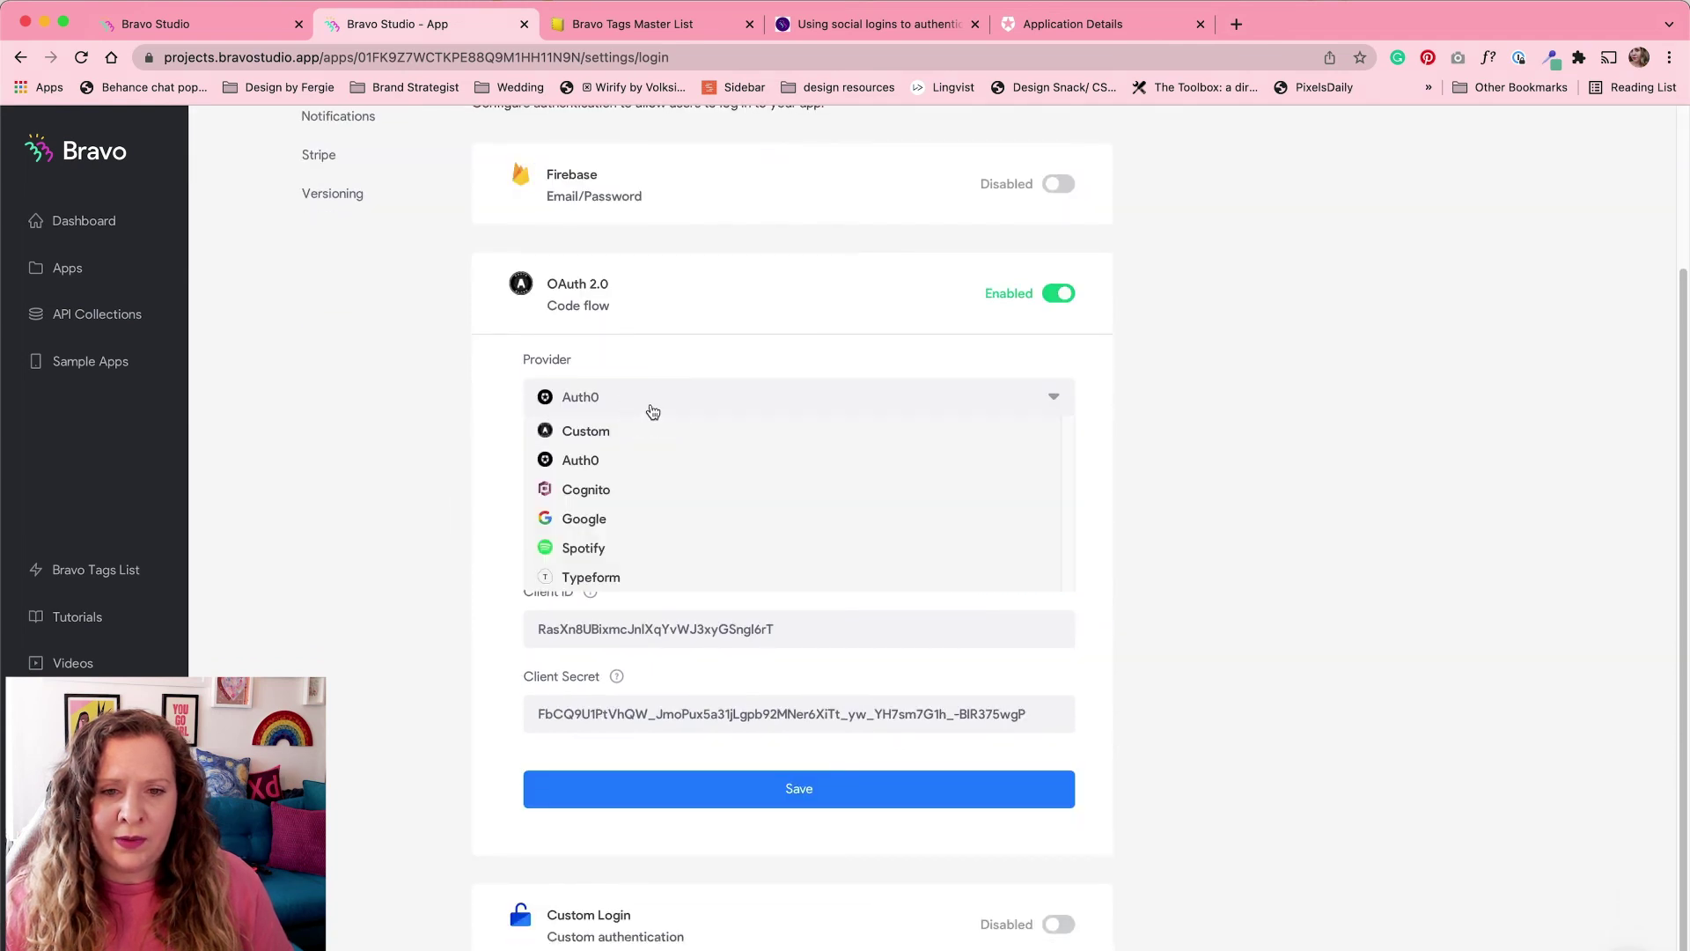
pyautogui.click(592, 467)
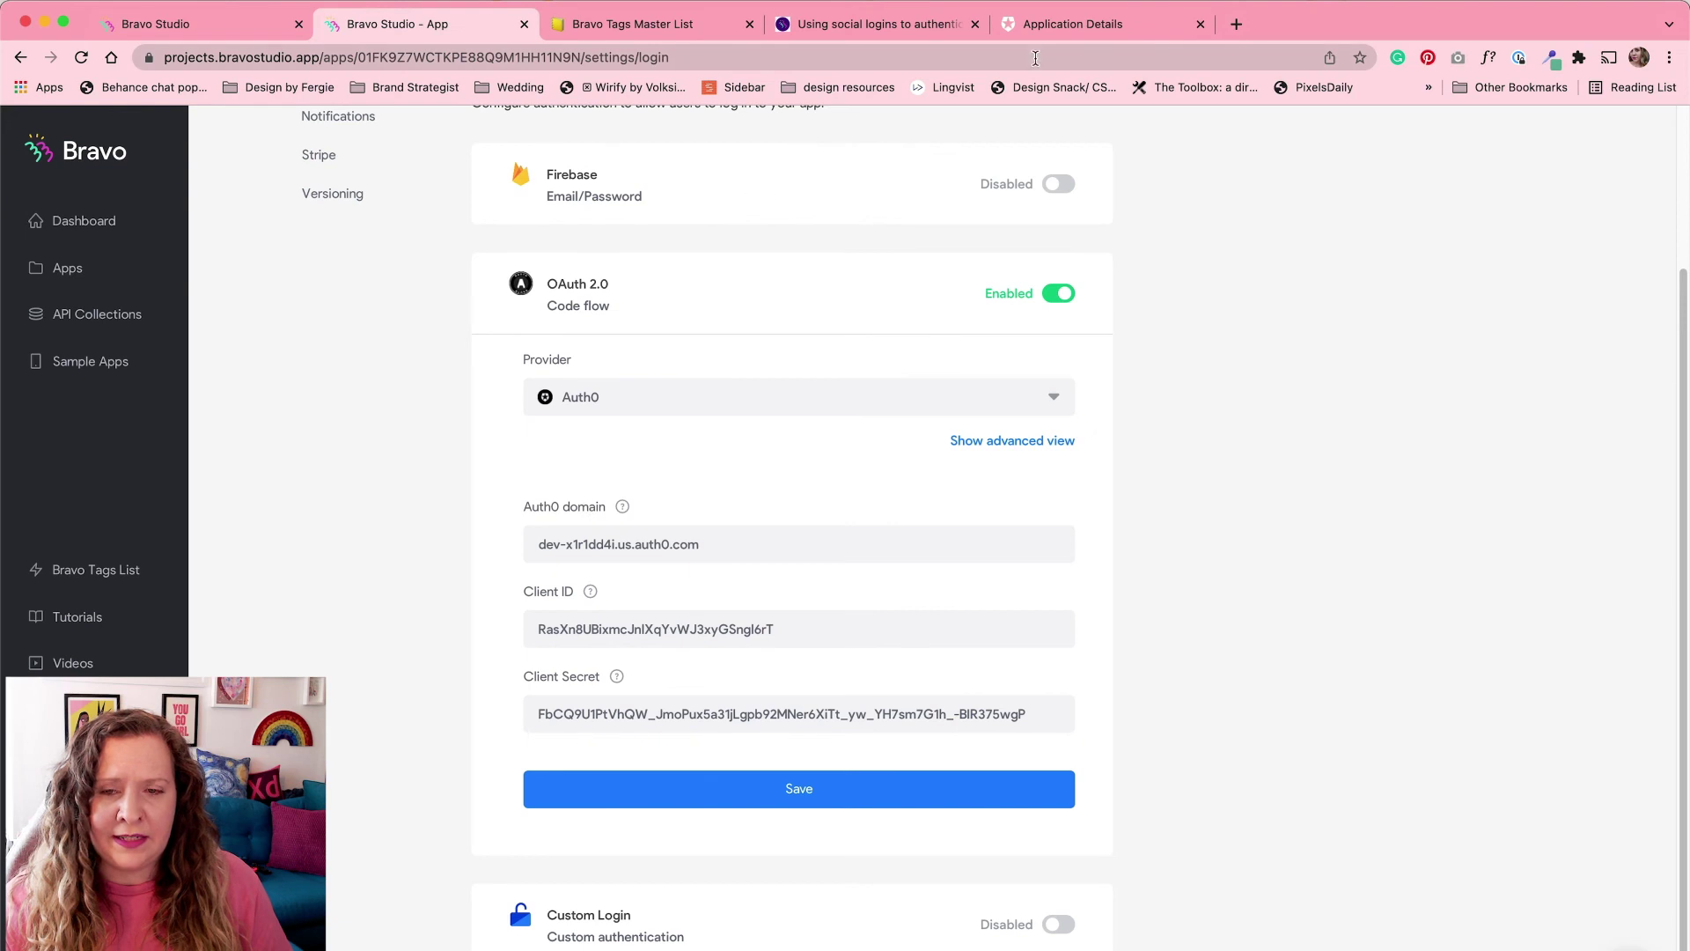
pyautogui.click(1047, 24)
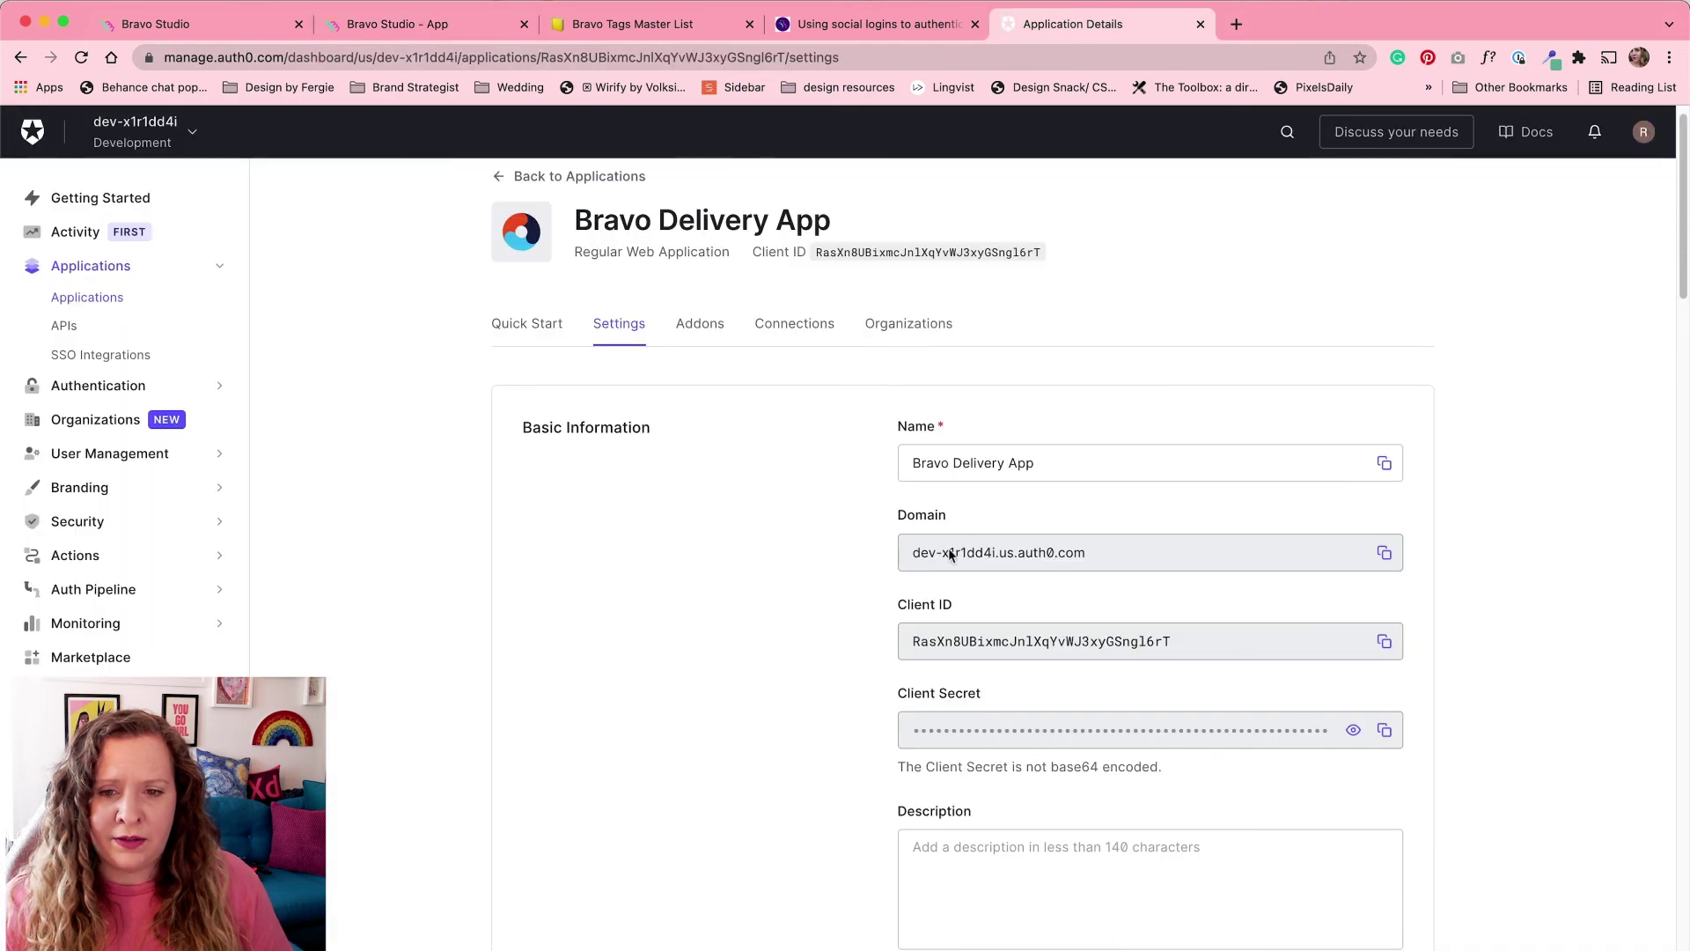
pyautogui.click(475, 27)
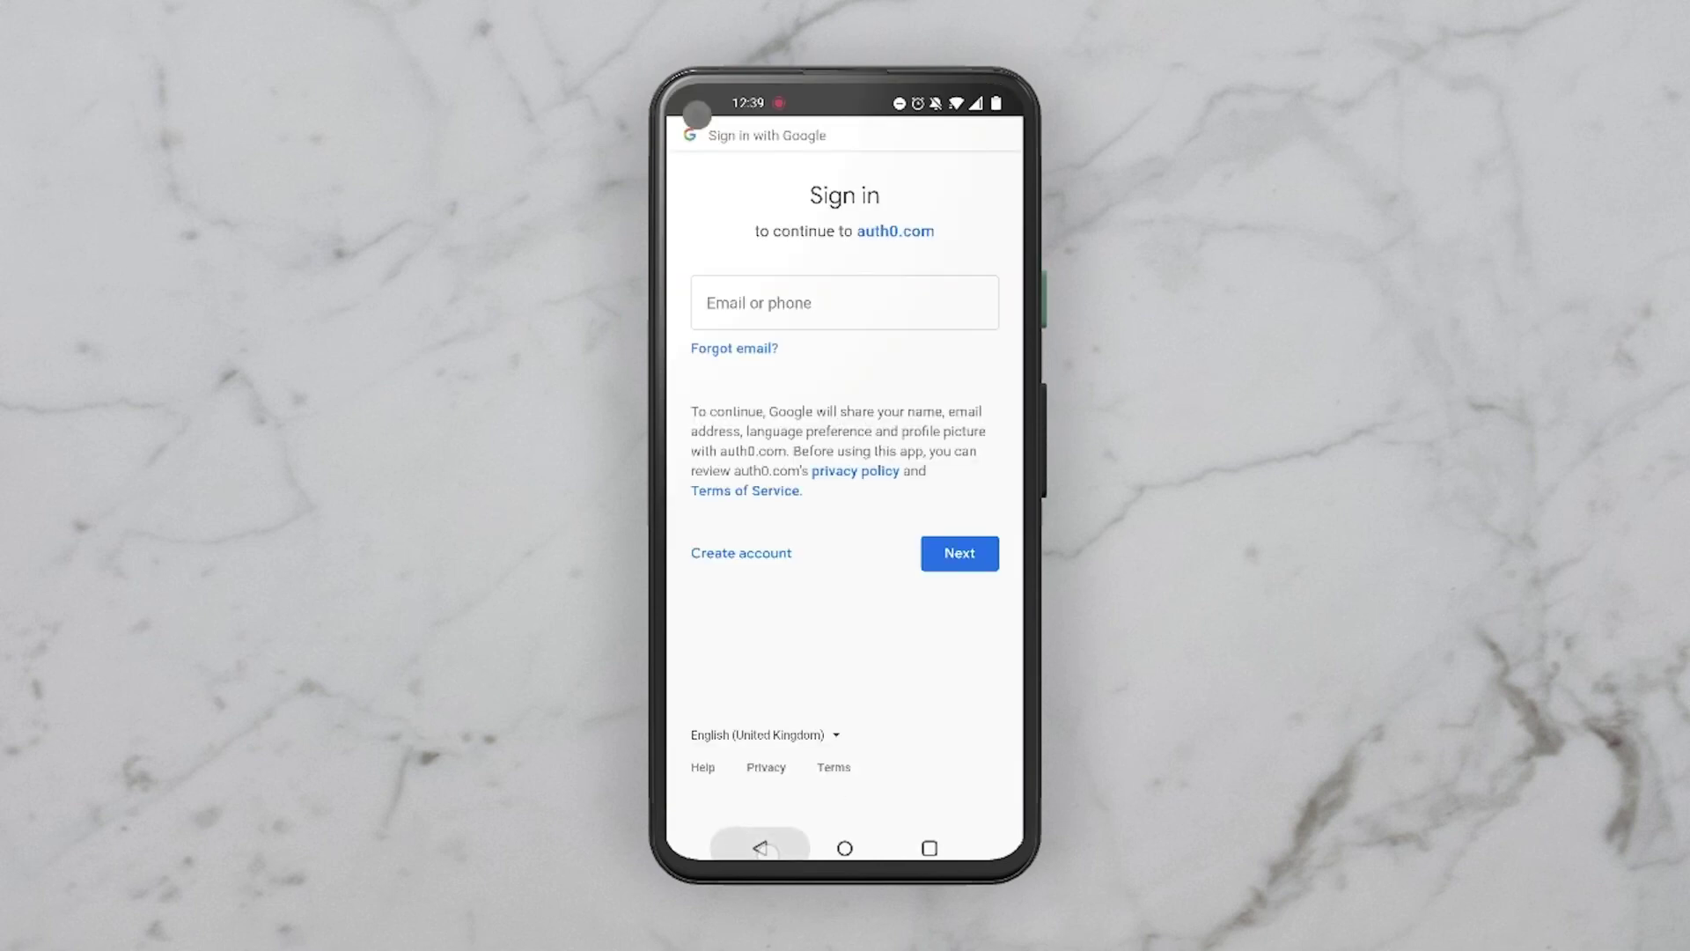
# Step: In Bravo Vision, skip login, allow location, view El Buen Sabor's Quesadilla, then return to the map
pyautogui.click(874, 751)
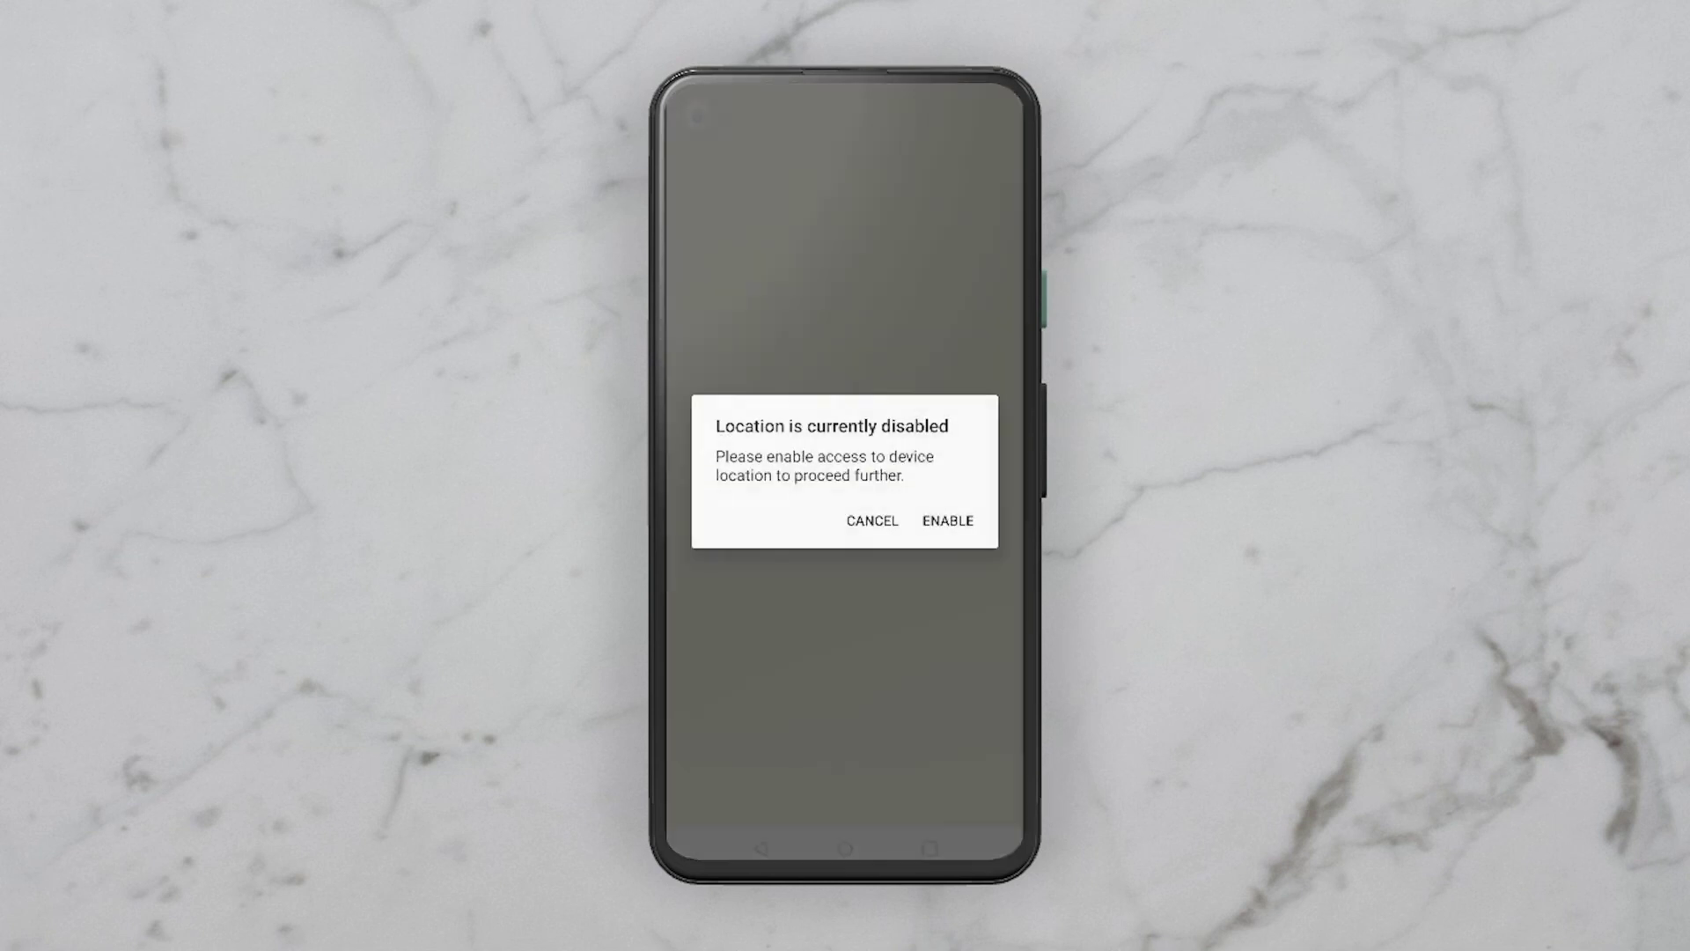
pyautogui.click(956, 520)
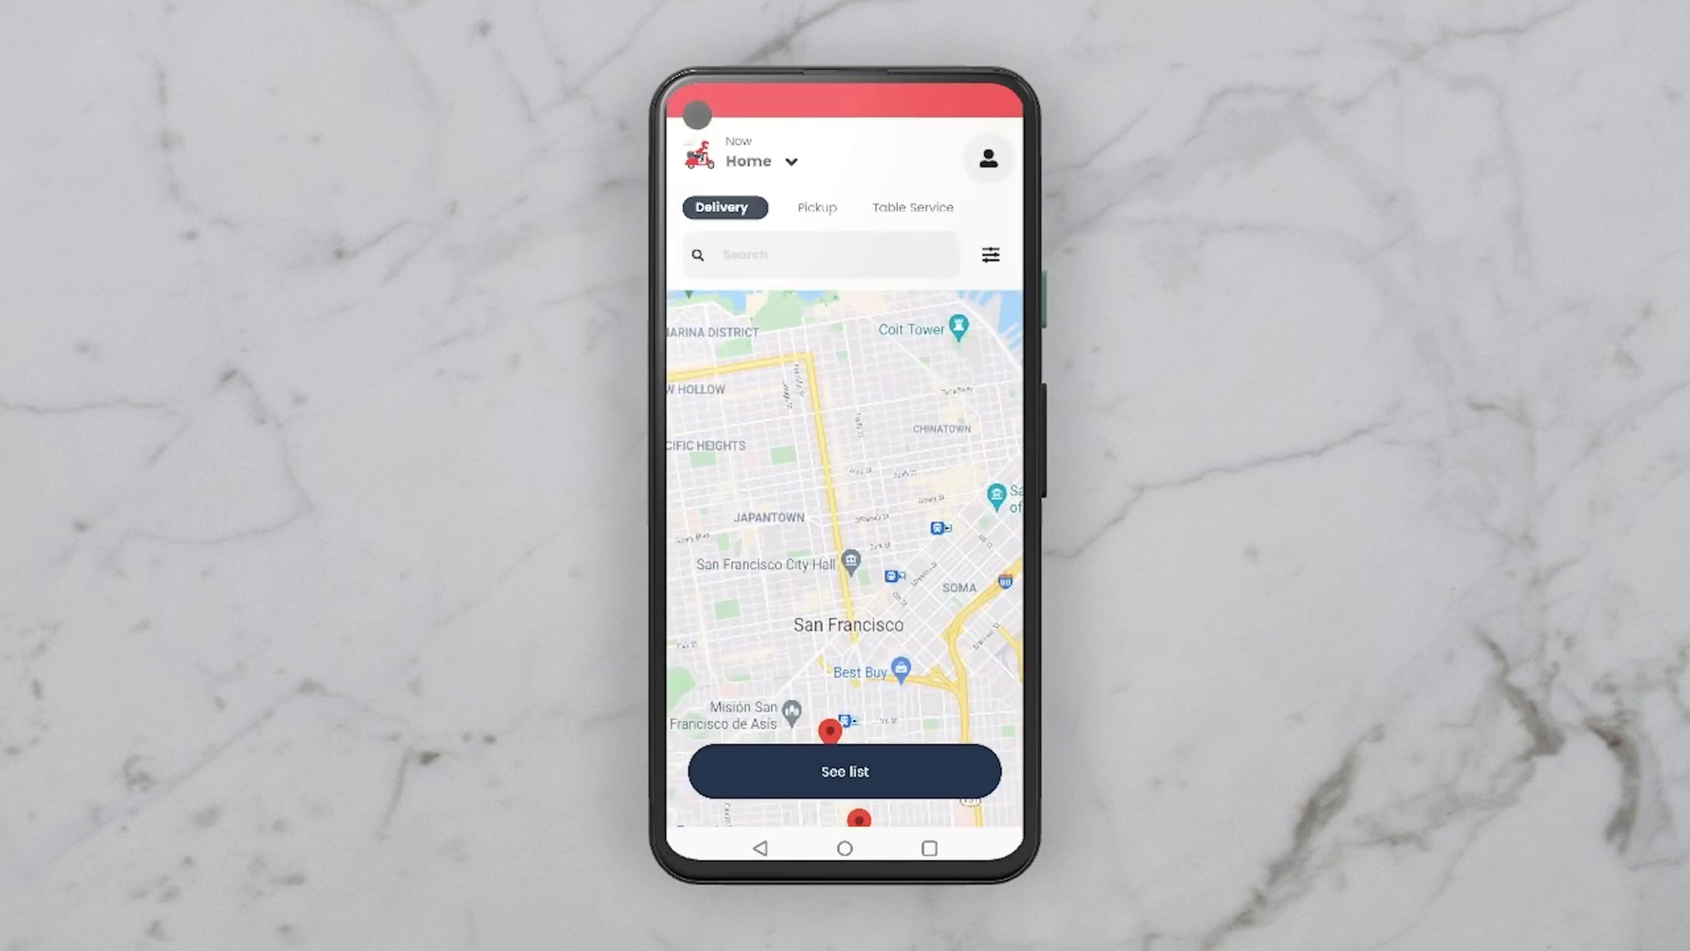
pyautogui.click(834, 591)
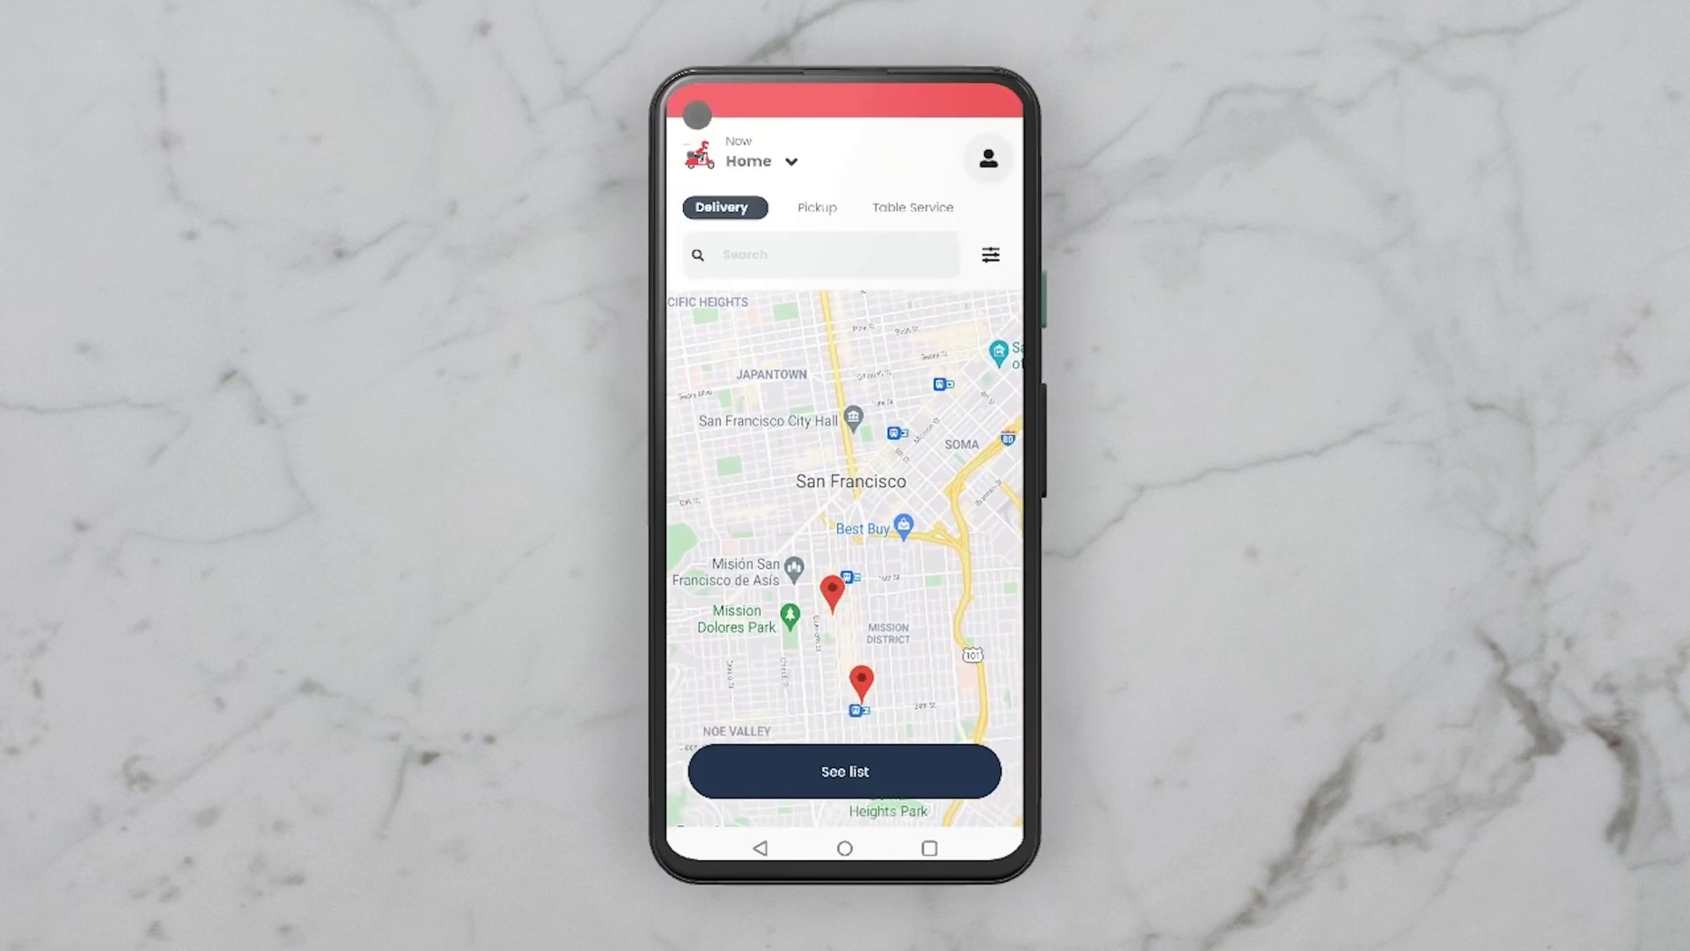
pyautogui.click(873, 632)
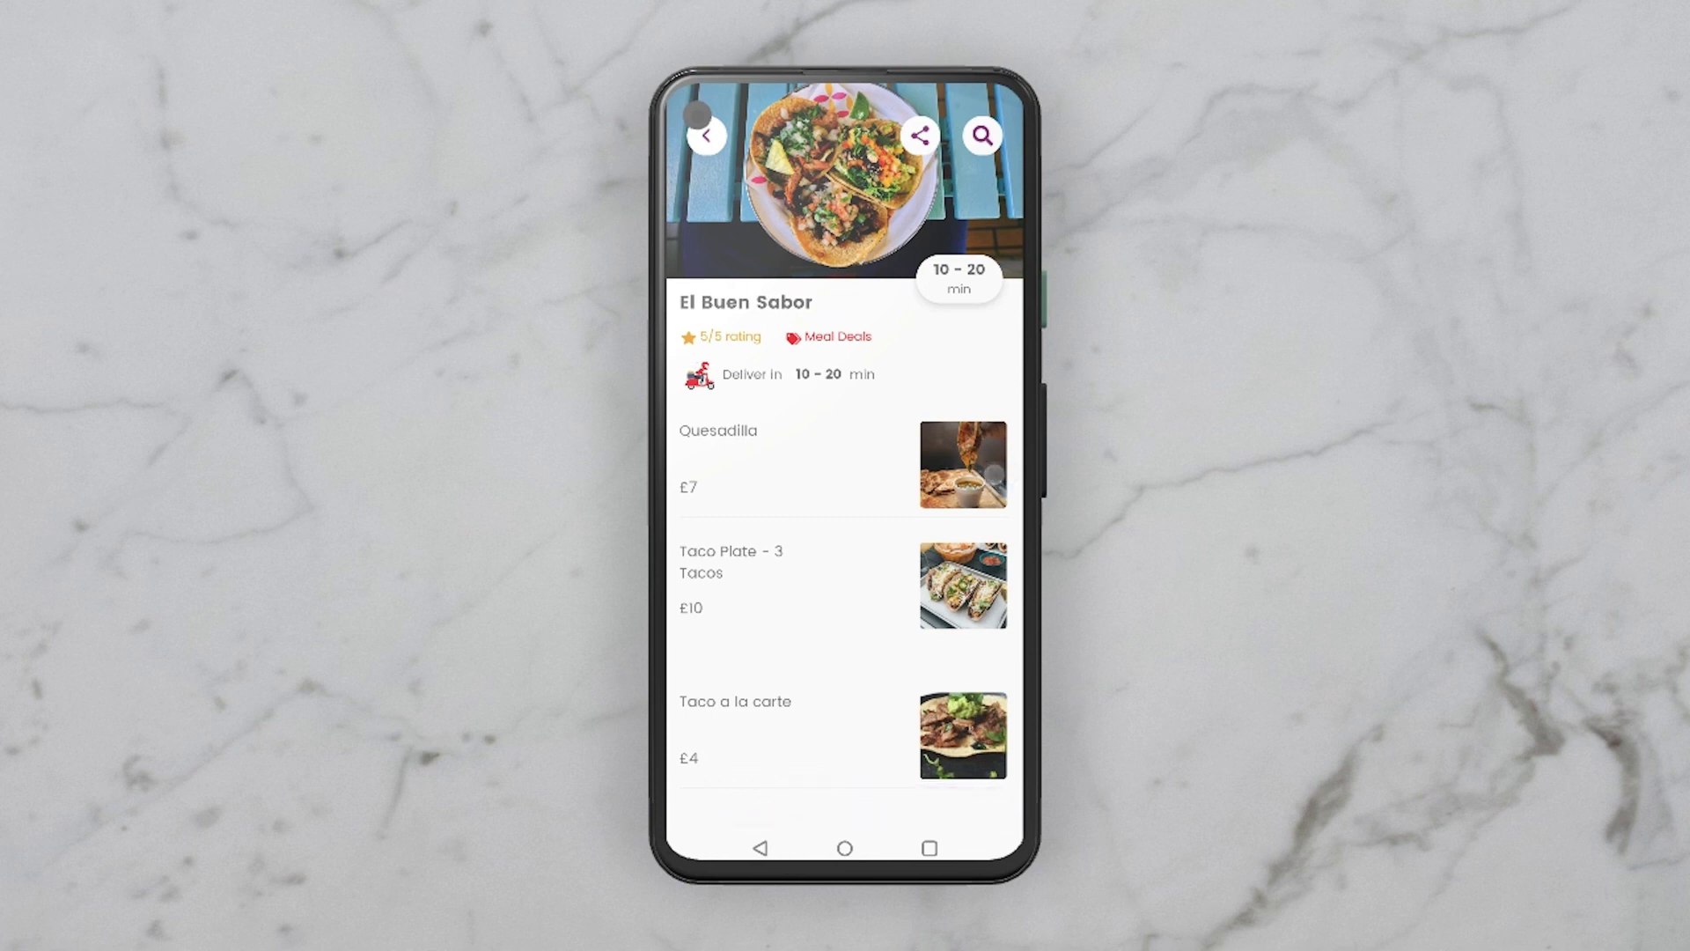
pyautogui.click(993, 475)
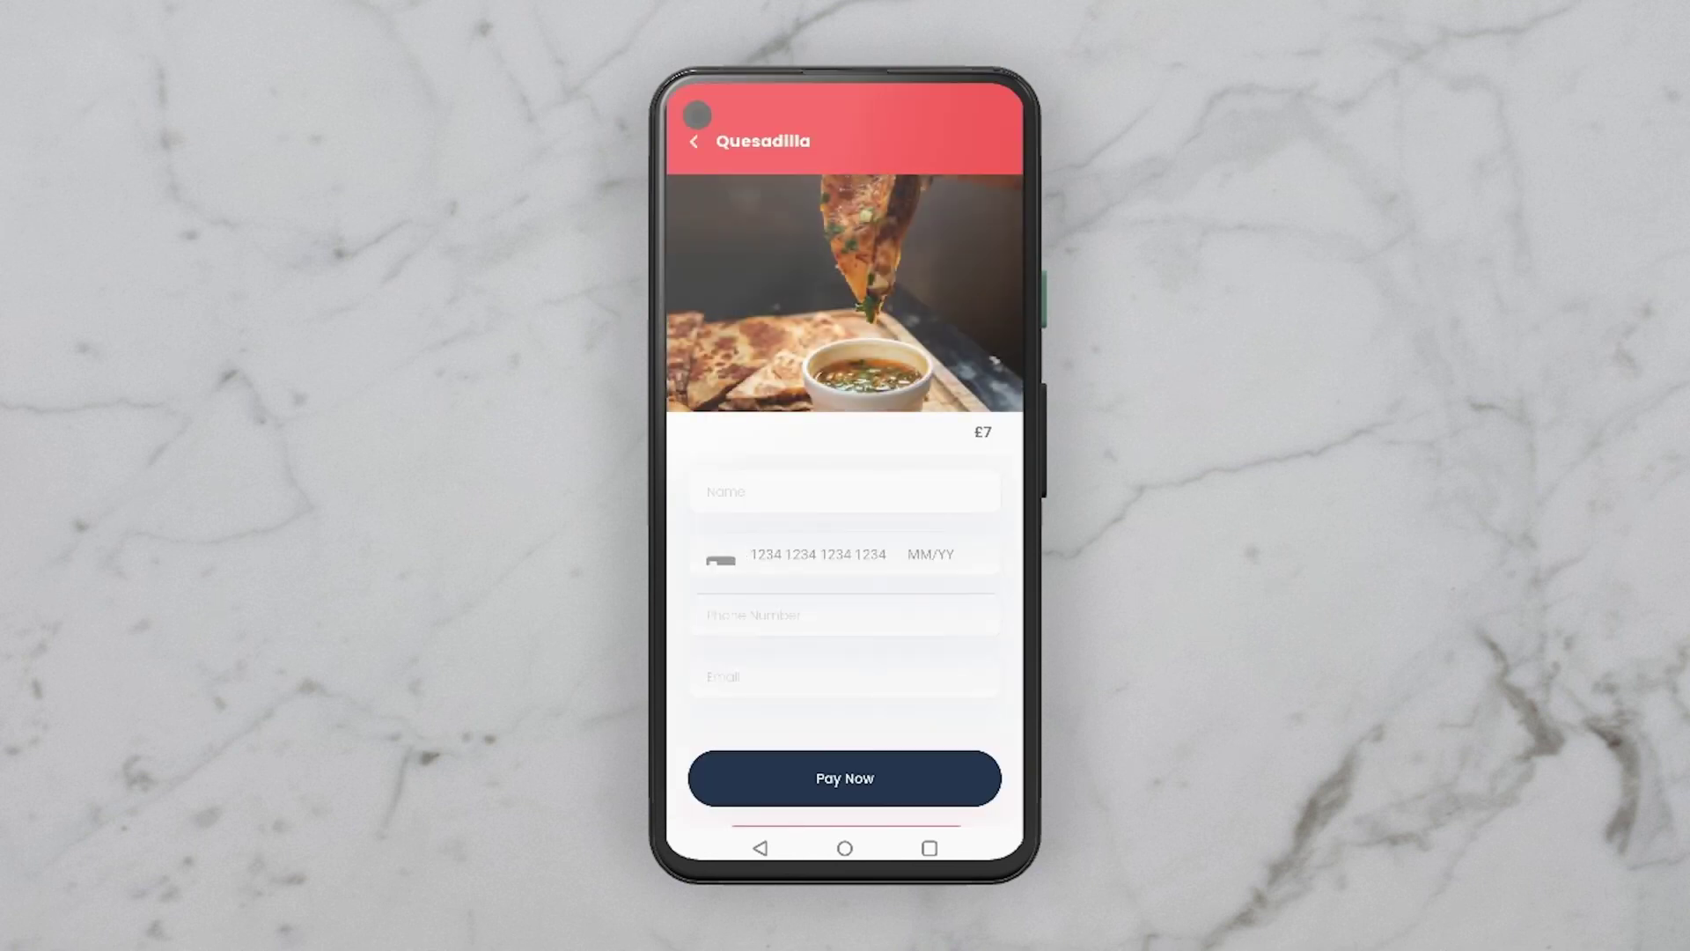
pyautogui.click(696, 118)
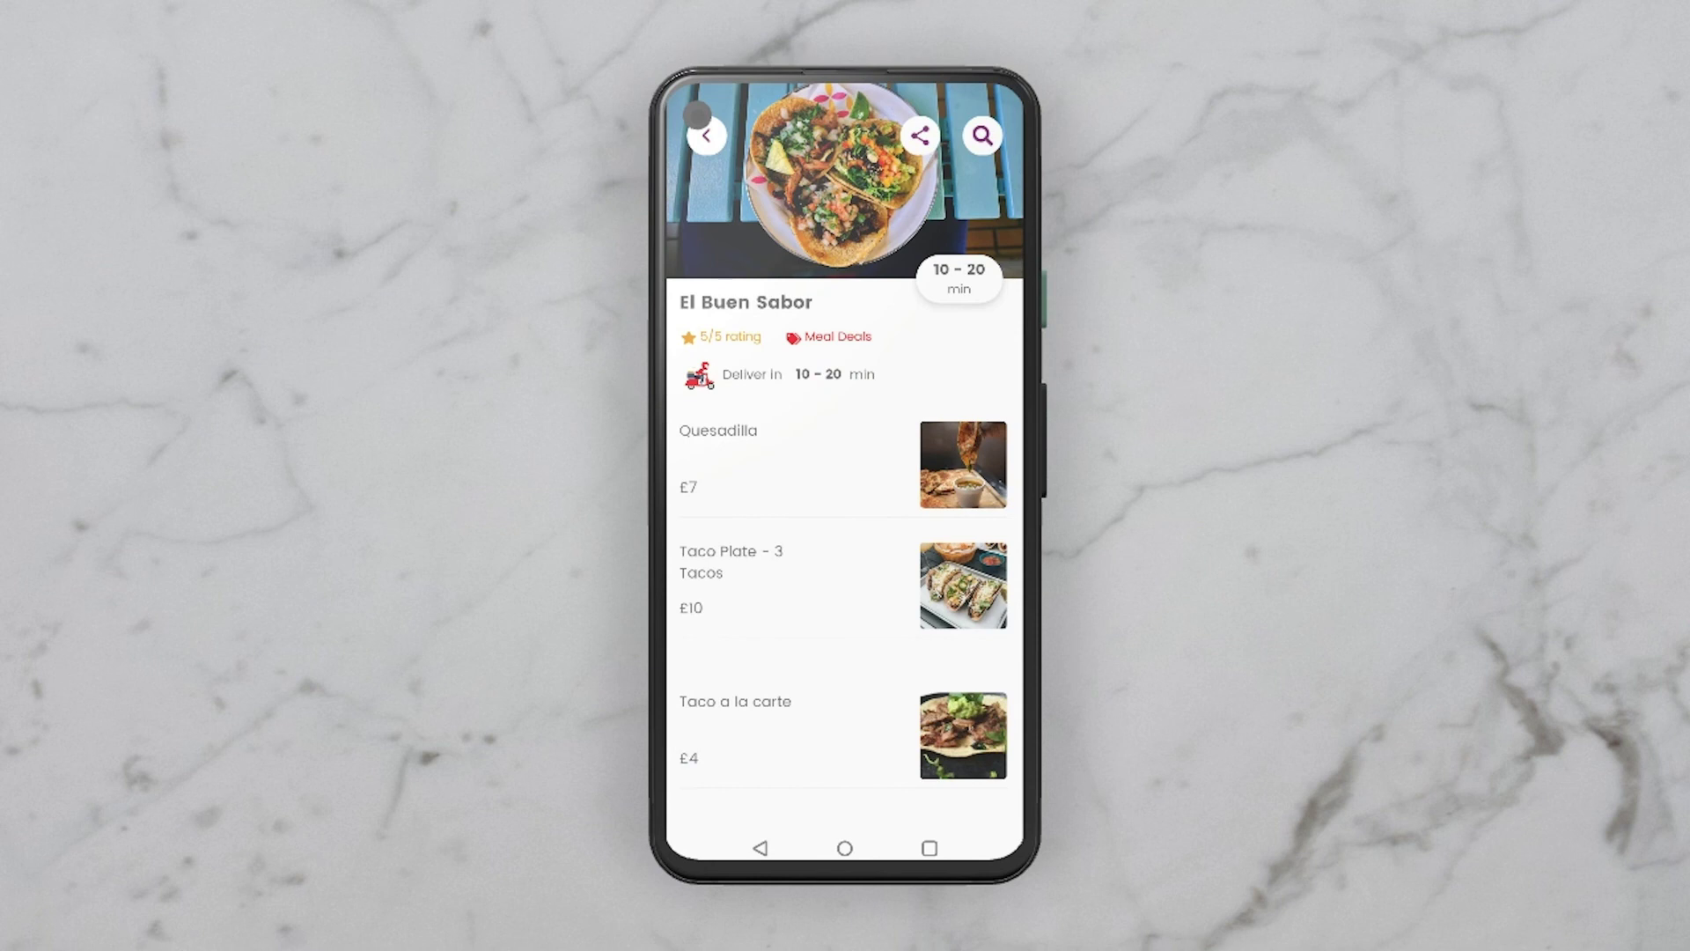
pyautogui.click(760, 847)
# Step: Switch from the map to the restaurant list and search 'pizza' to view Pizza Palace
pyautogui.click(838, 771)
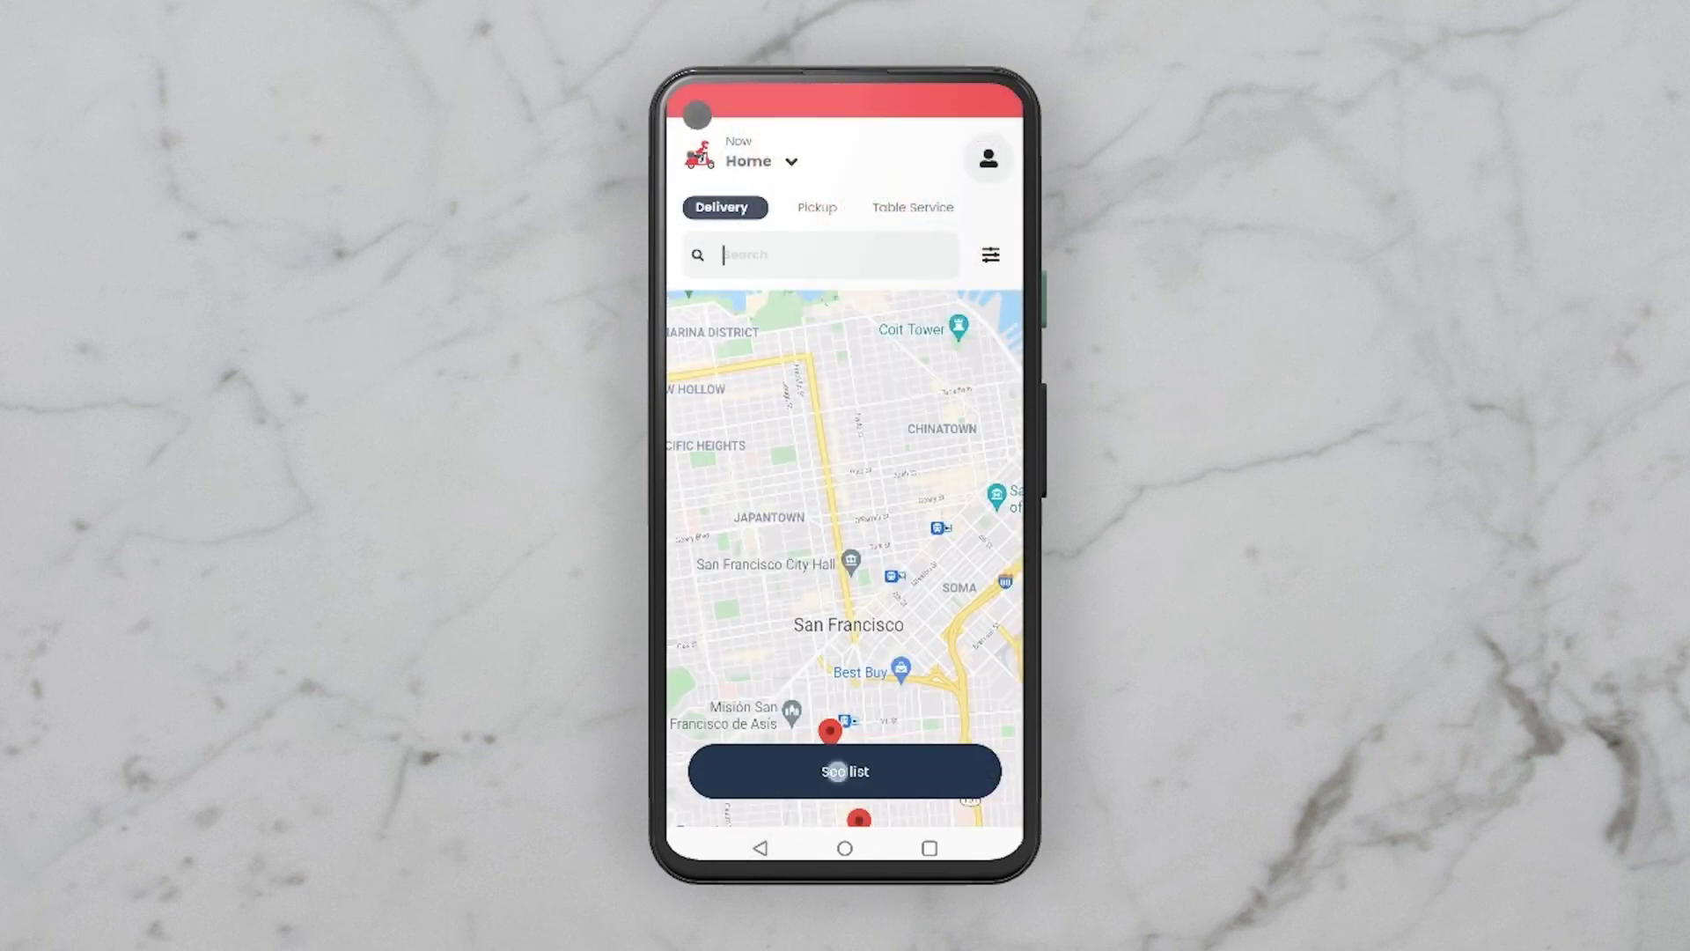
pyautogui.scroll(-5, 962, 586)
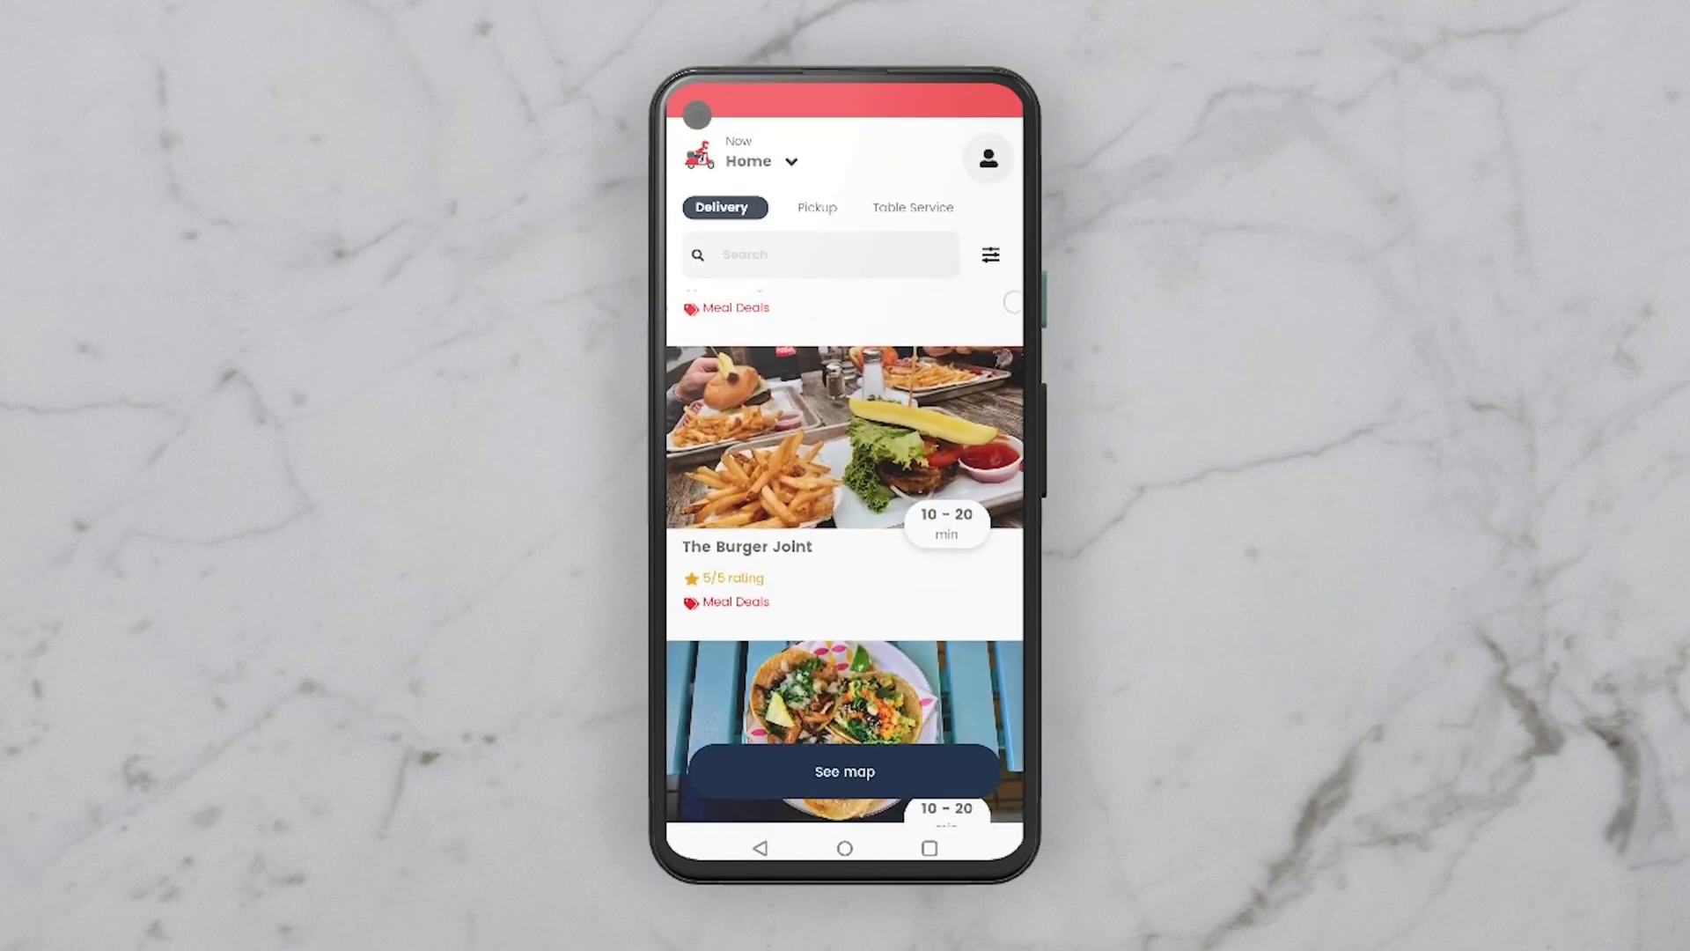
pyautogui.scroll(5, 961, 586)
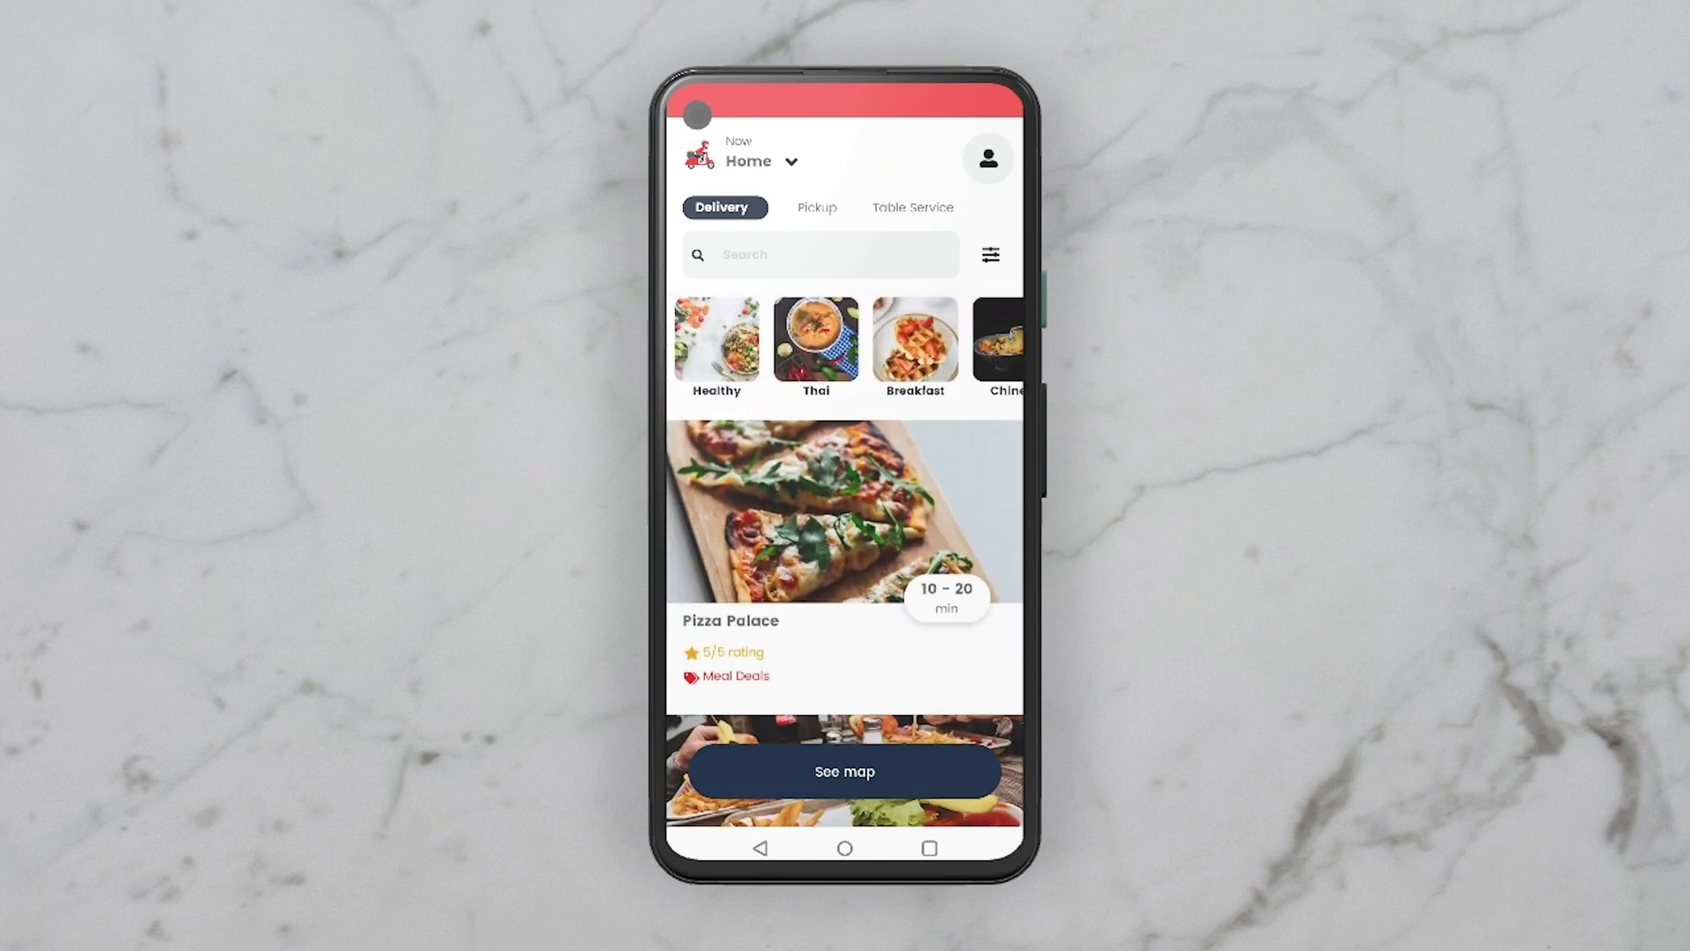
pyautogui.click(741, 253)
pyautogui.write('pi')
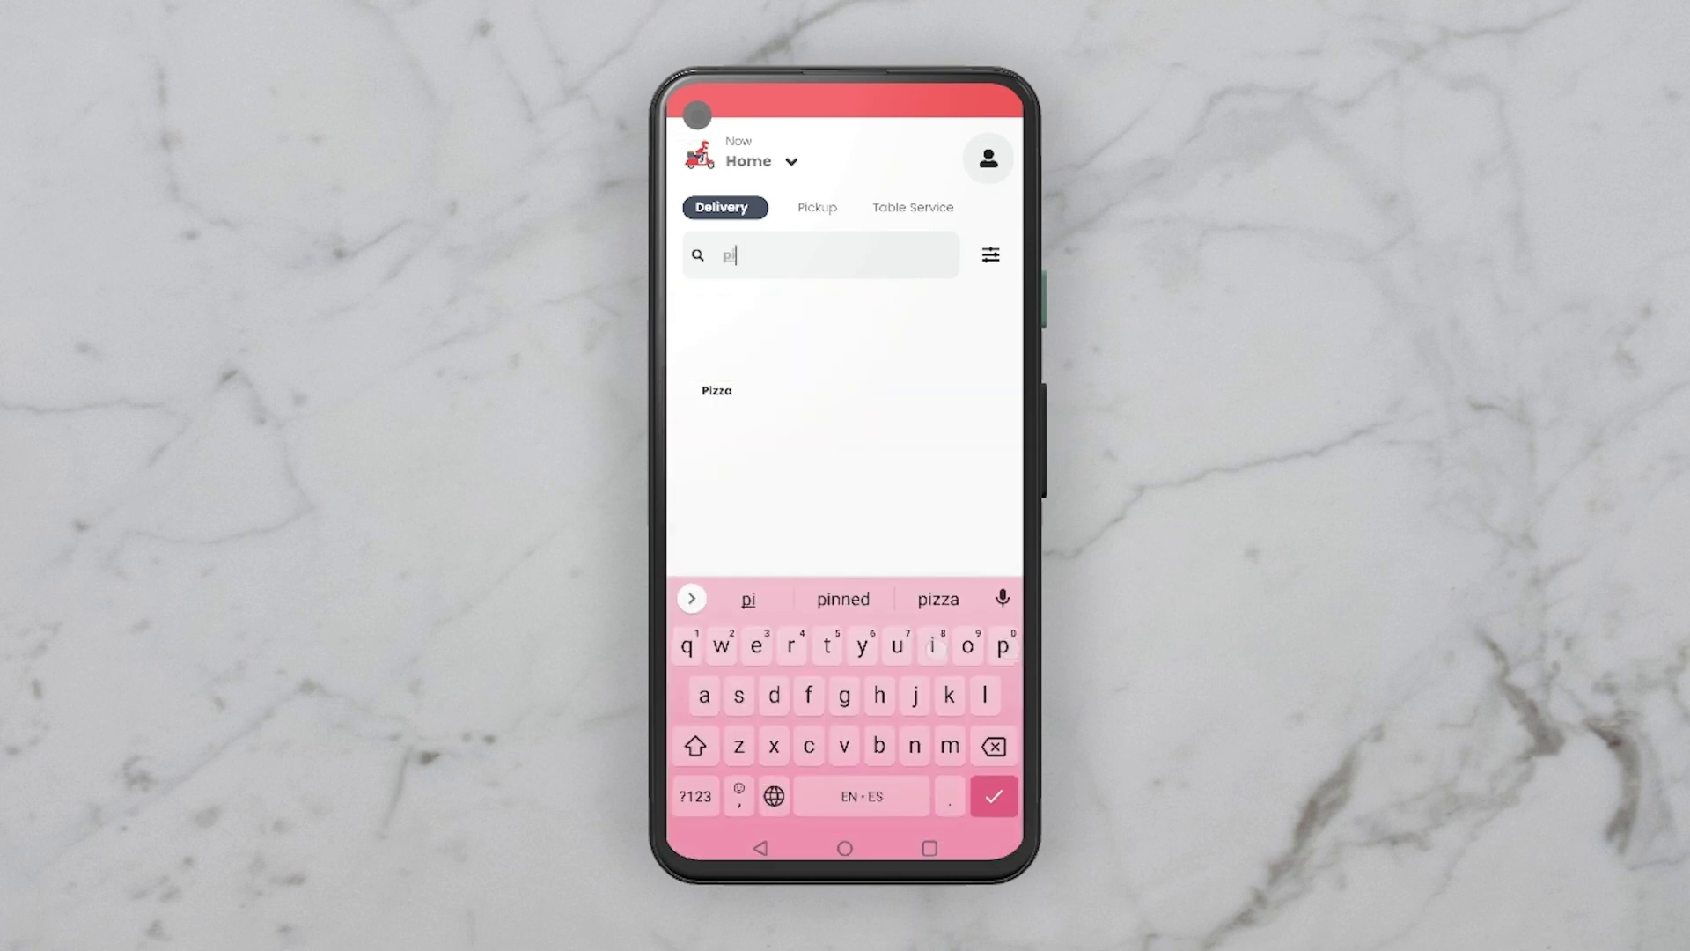
pyautogui.write('zza')
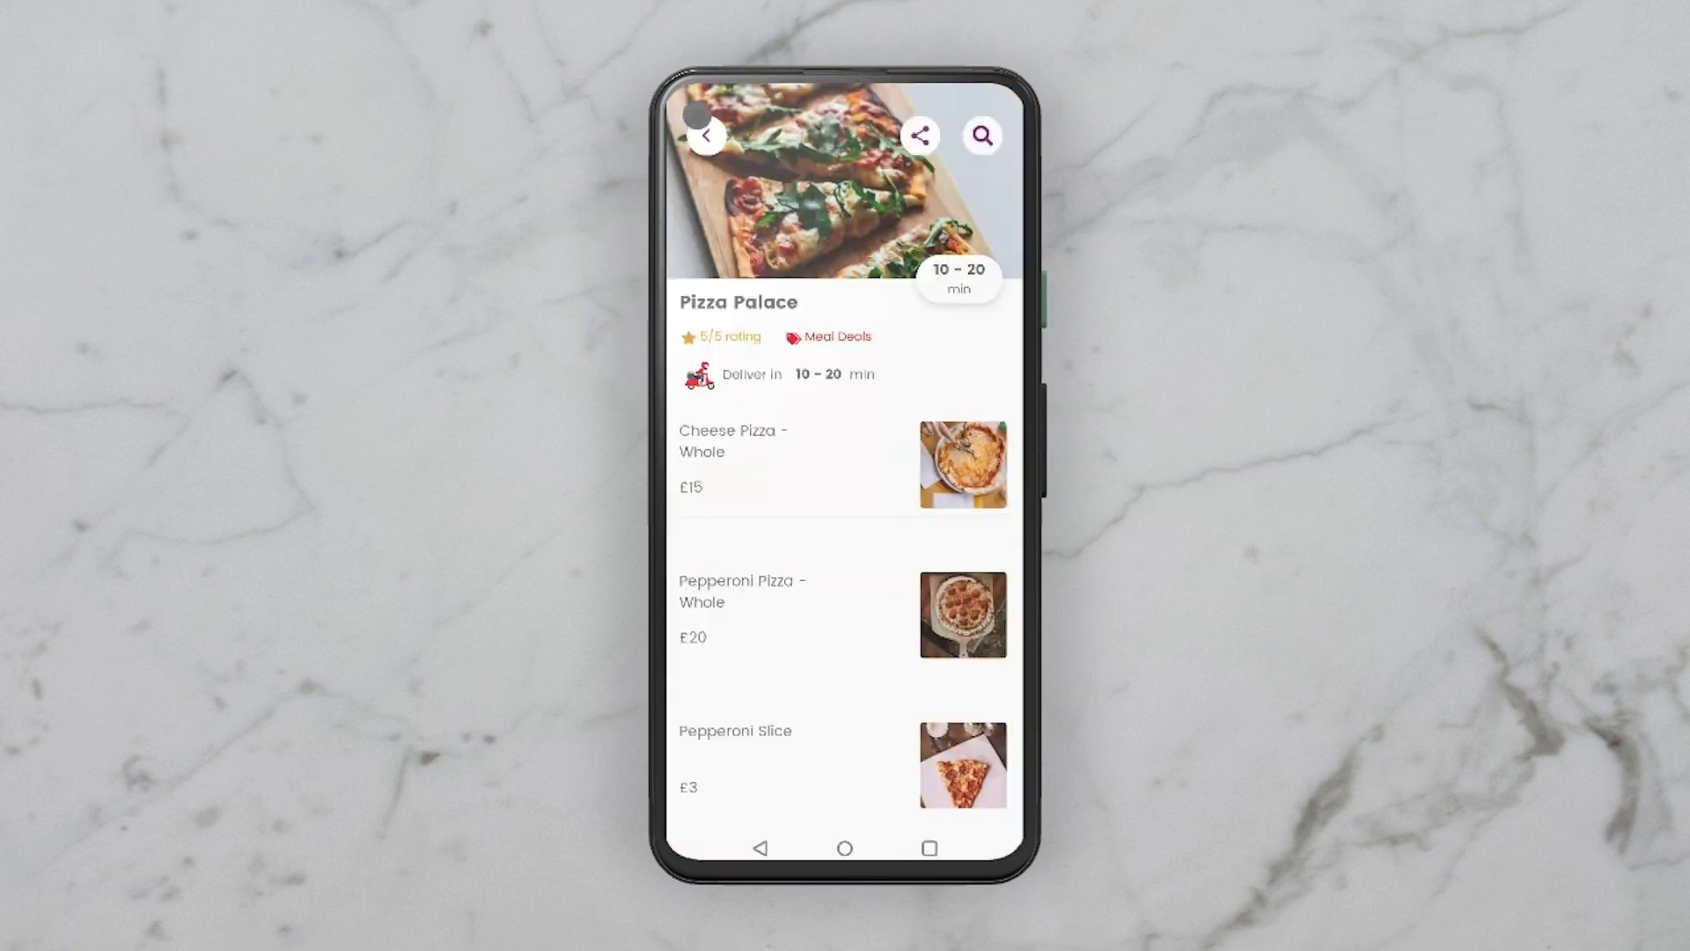
pyautogui.scroll(-3, 966, 730)
pyautogui.scroll(3, 980, 652)
# Step: Return home from Pizza Palace and swipe through the categories to The Burger Joint
pyautogui.click(711, 138)
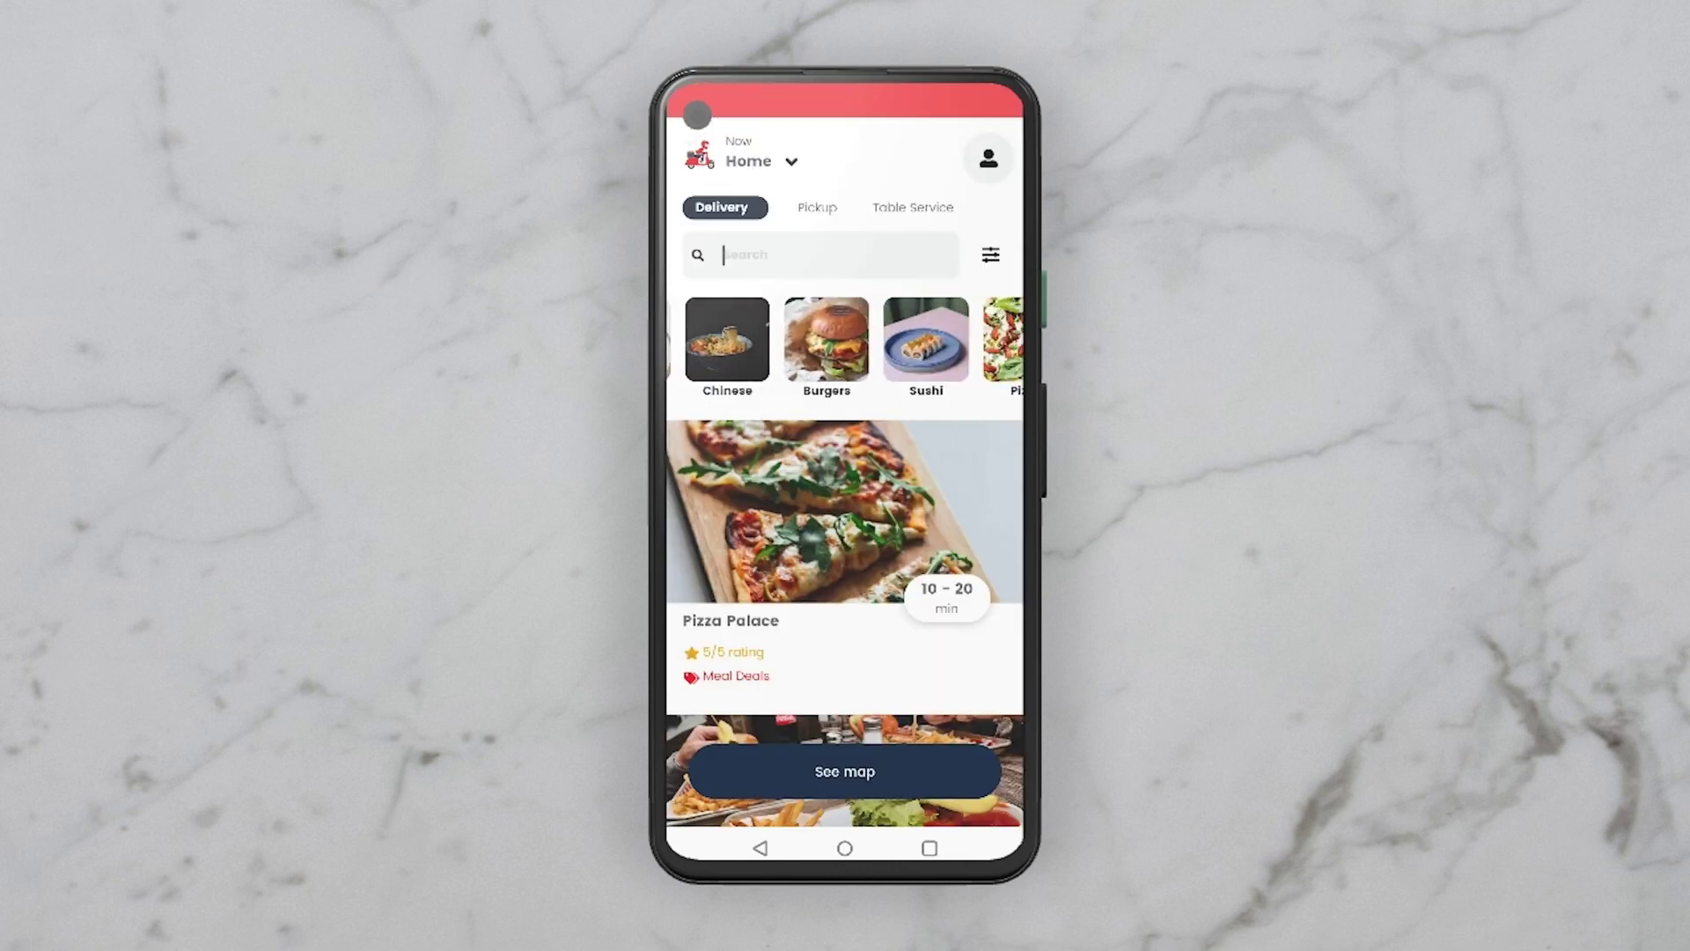
pyautogui.hscroll(3, 845, 344)
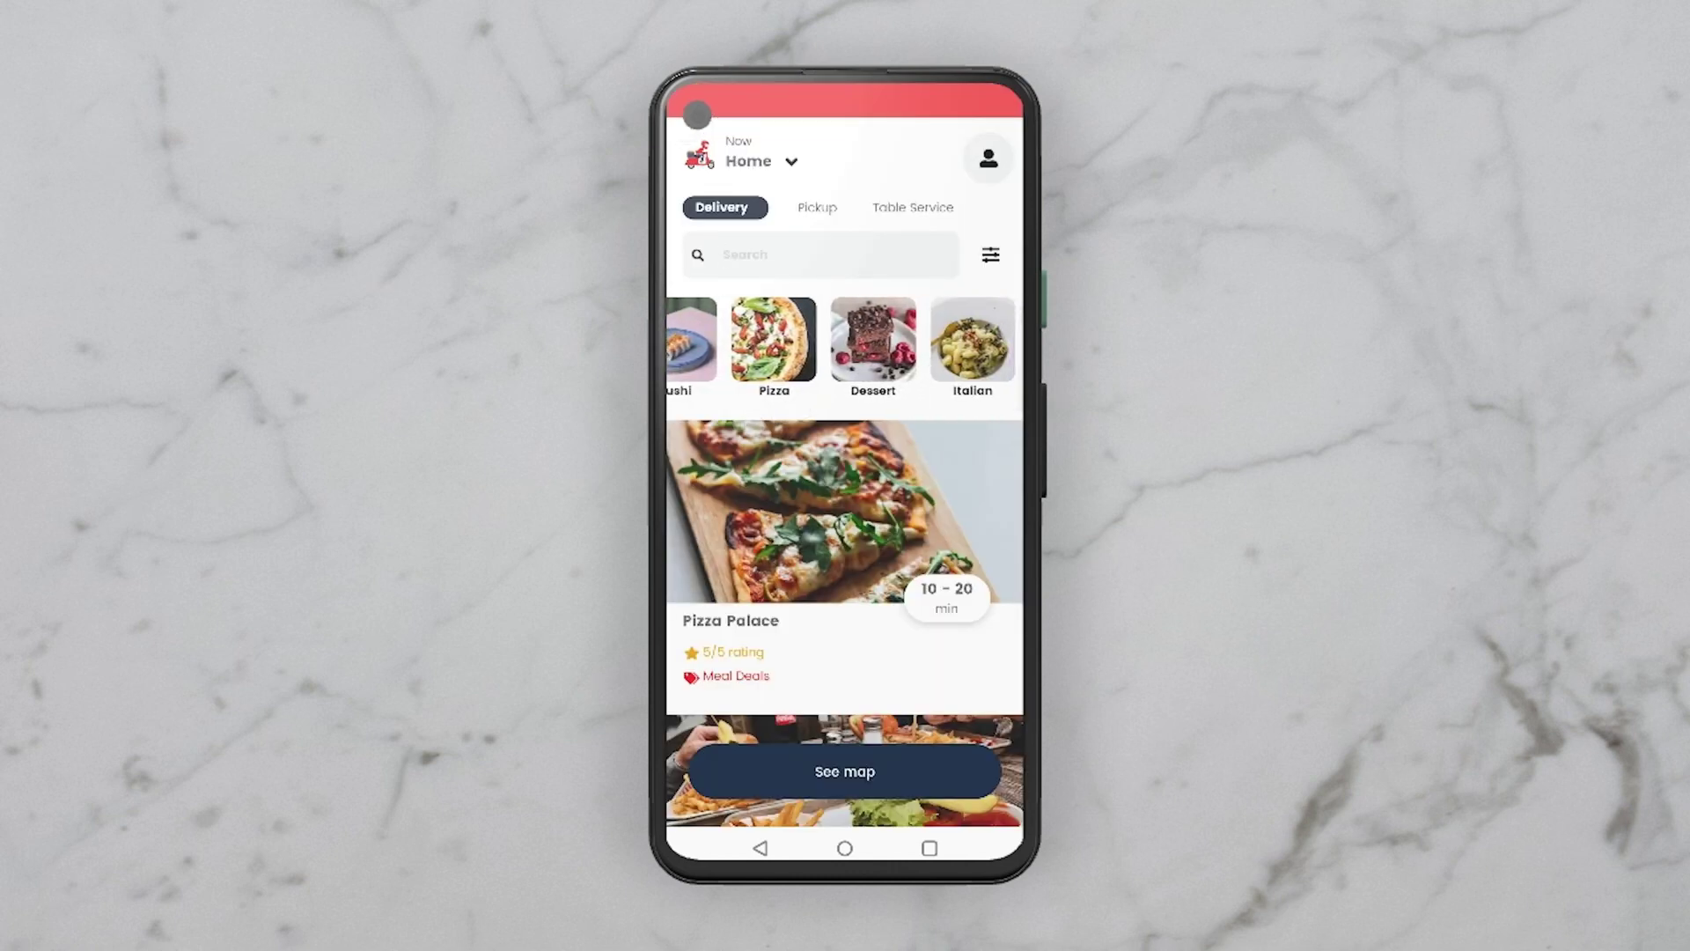
pyautogui.scroll(-5, 845, 554)
# Step: Open the £8 Burger w/ No Cheese checkout from The Burger Joint and enter the name 'test'
pyautogui.click(845, 475)
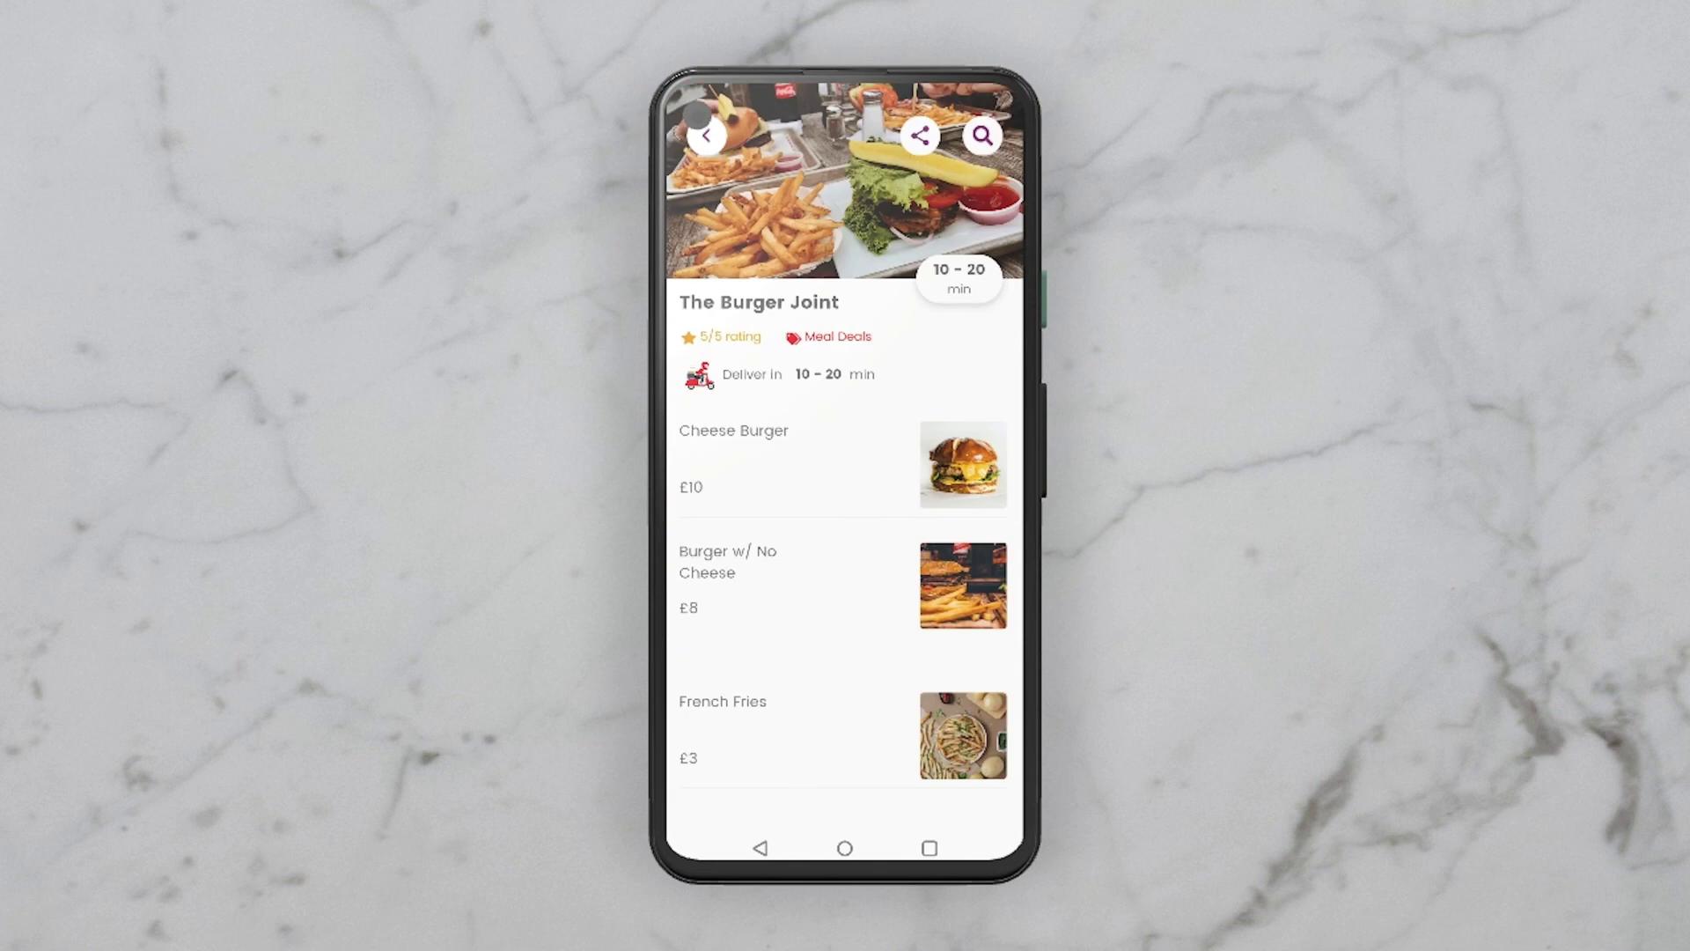
pyautogui.click(964, 592)
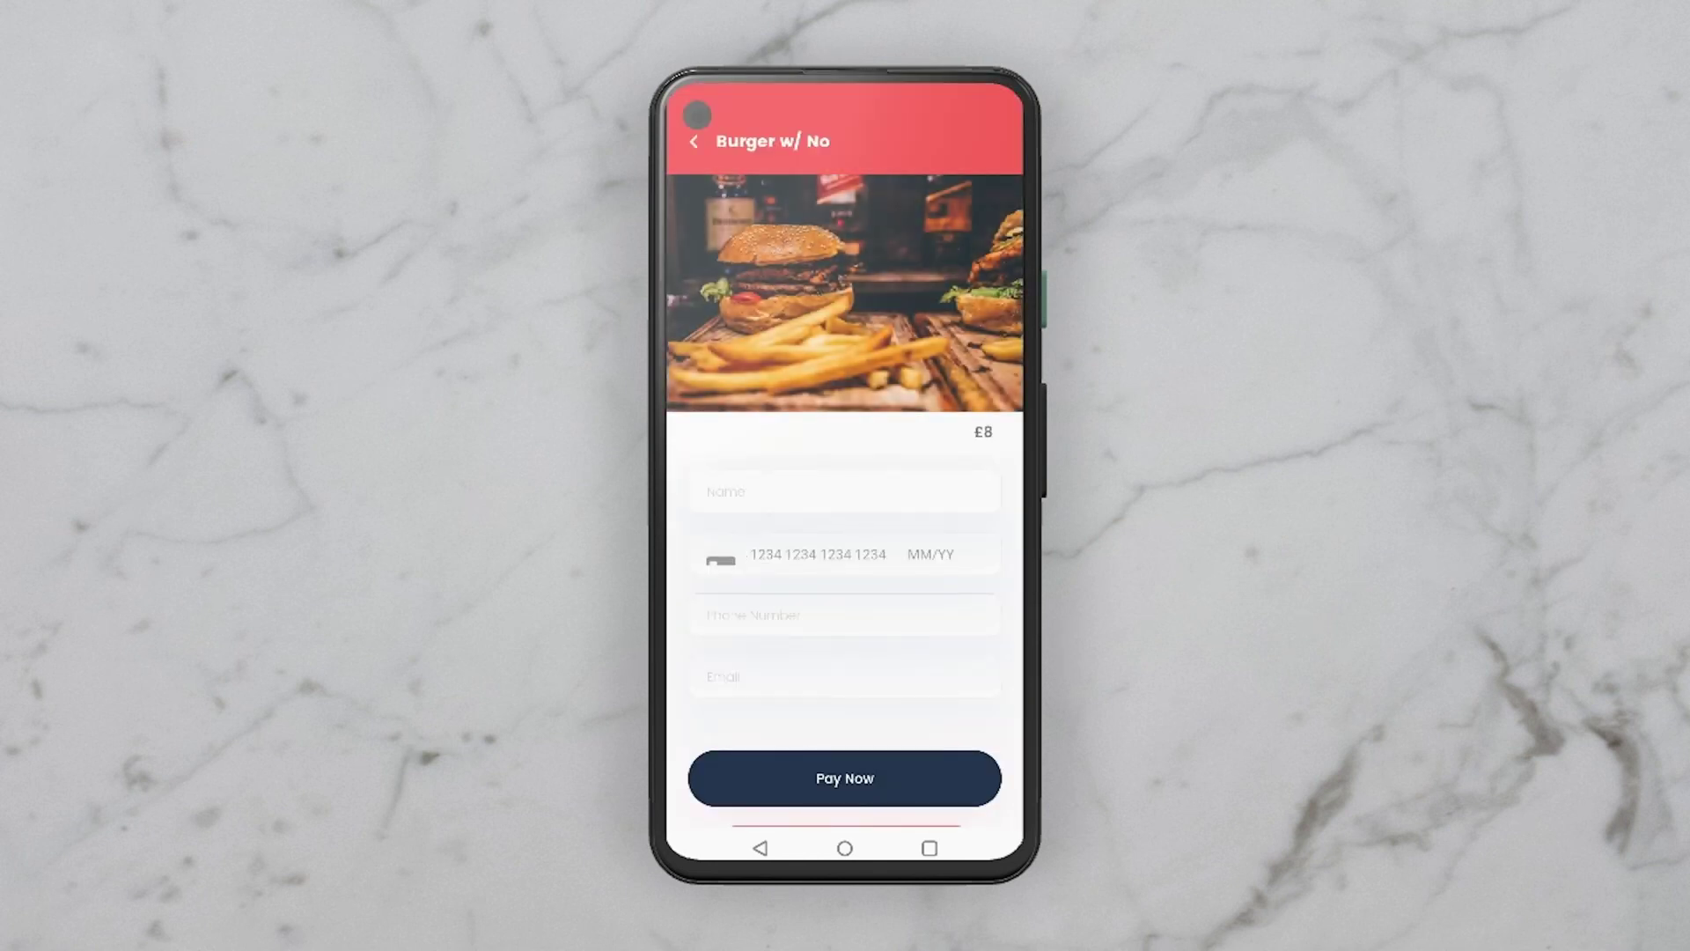
pyautogui.click(731, 491)
pyautogui.write('twst')
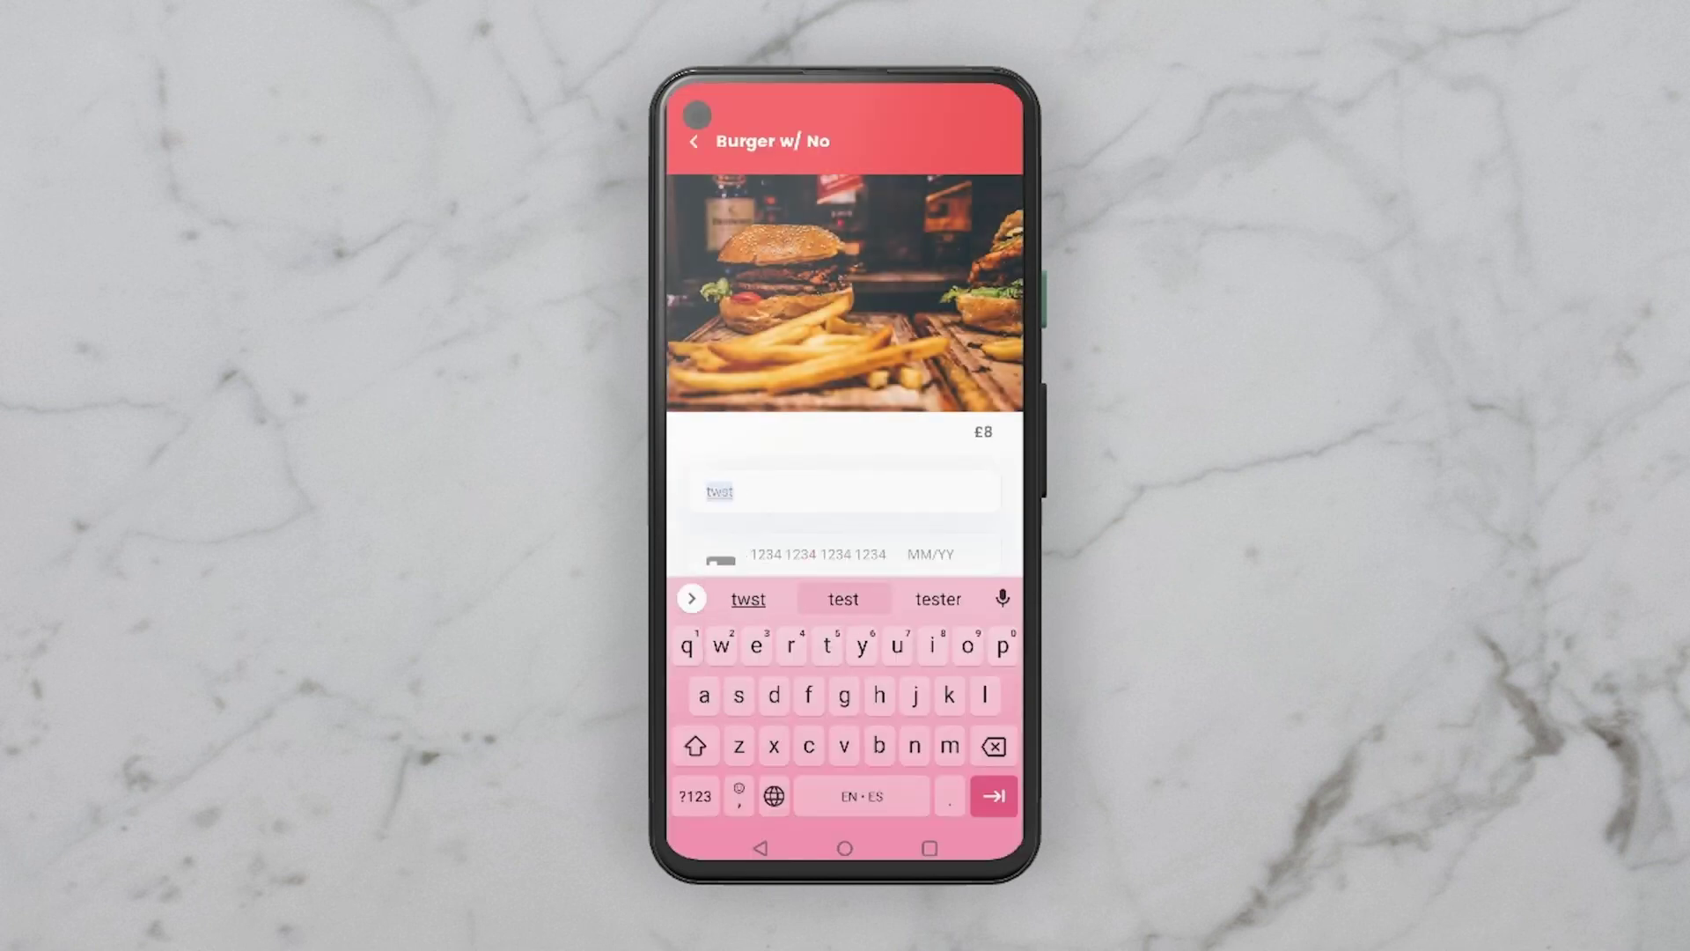
pyautogui.click(843, 599)
pyautogui.write('card')
# Step: Fill in the test card details, the phone number and the email address on the checkout form
pyautogui.press('Tab')
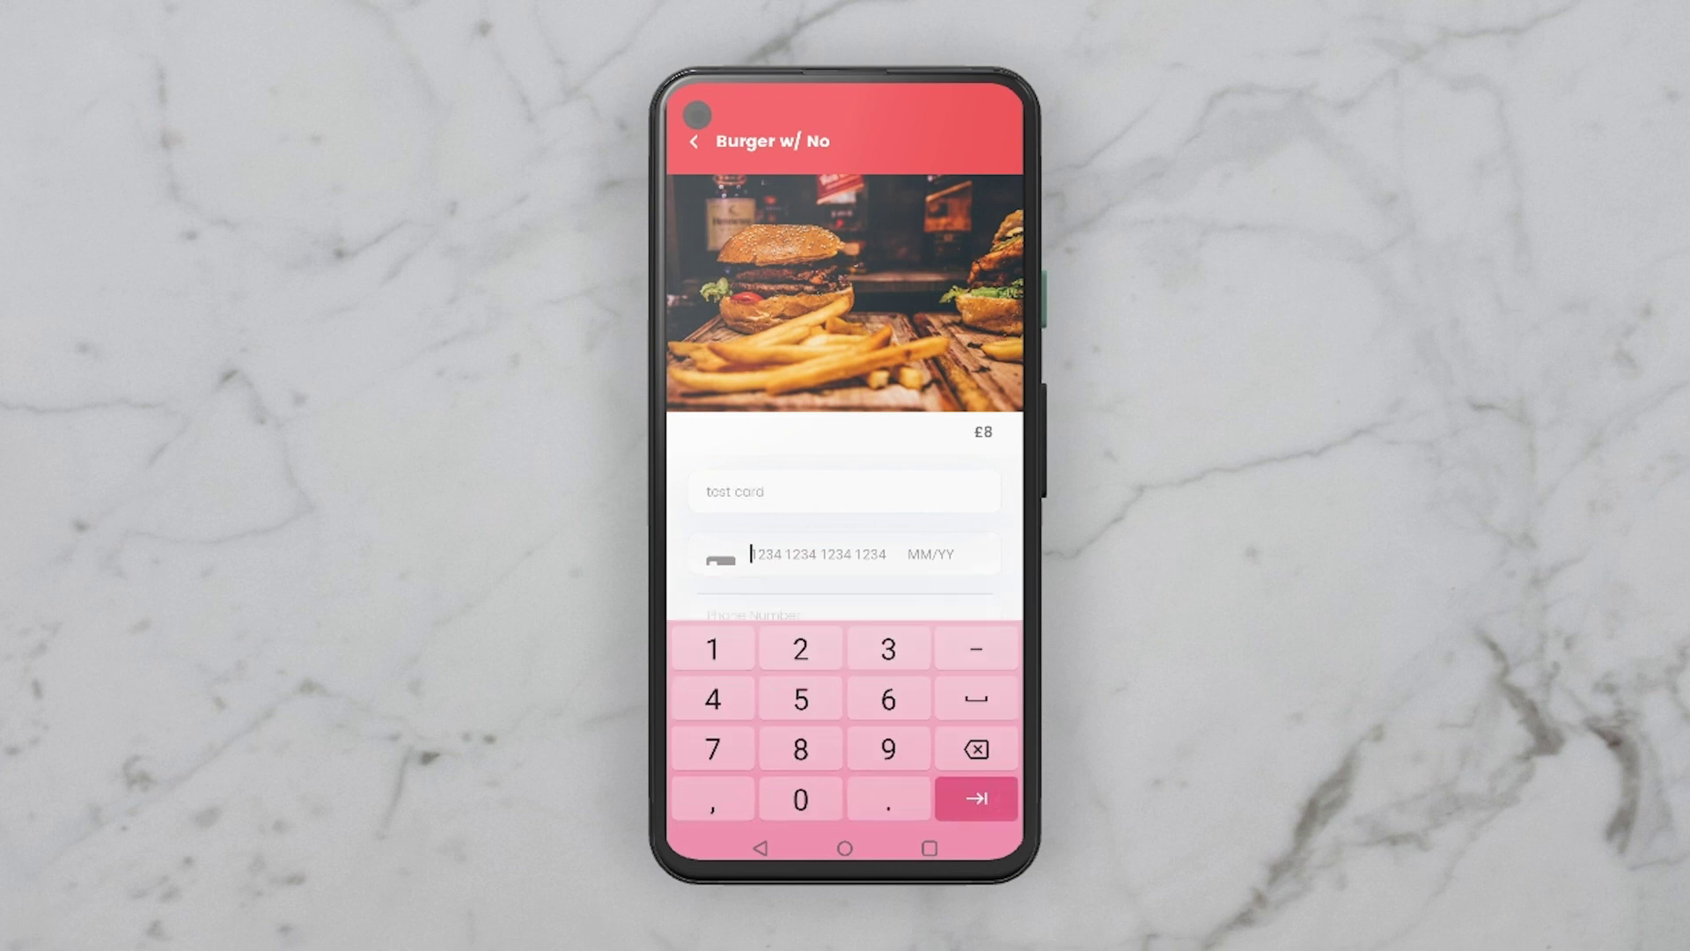
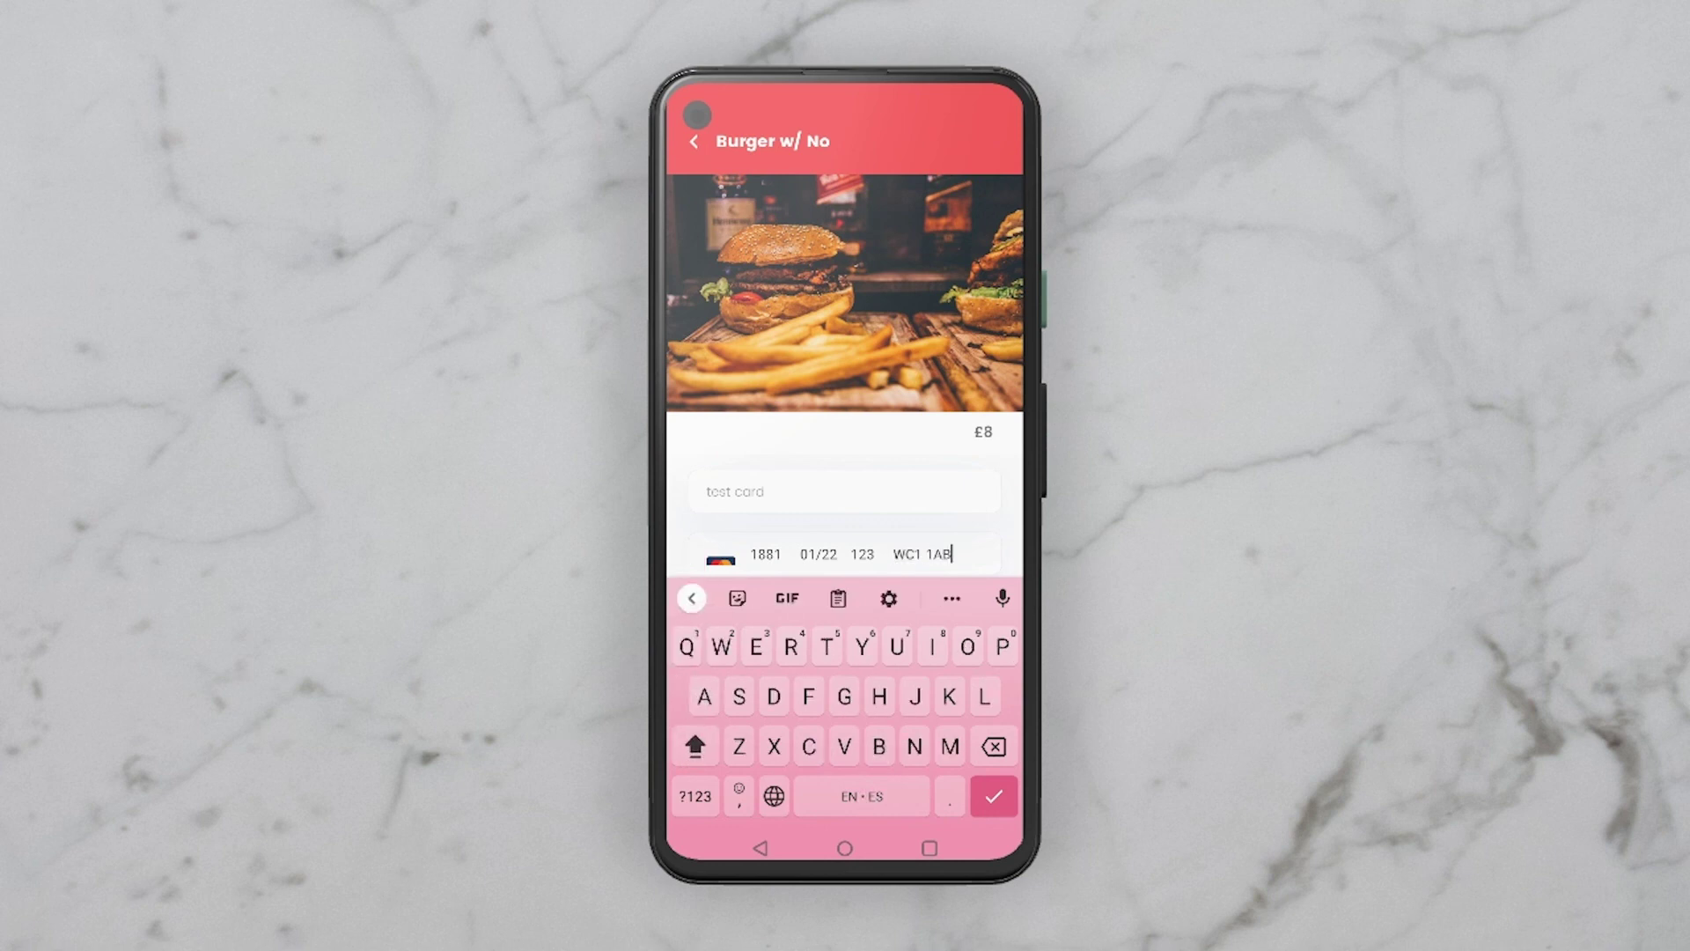
pyautogui.press('Return')
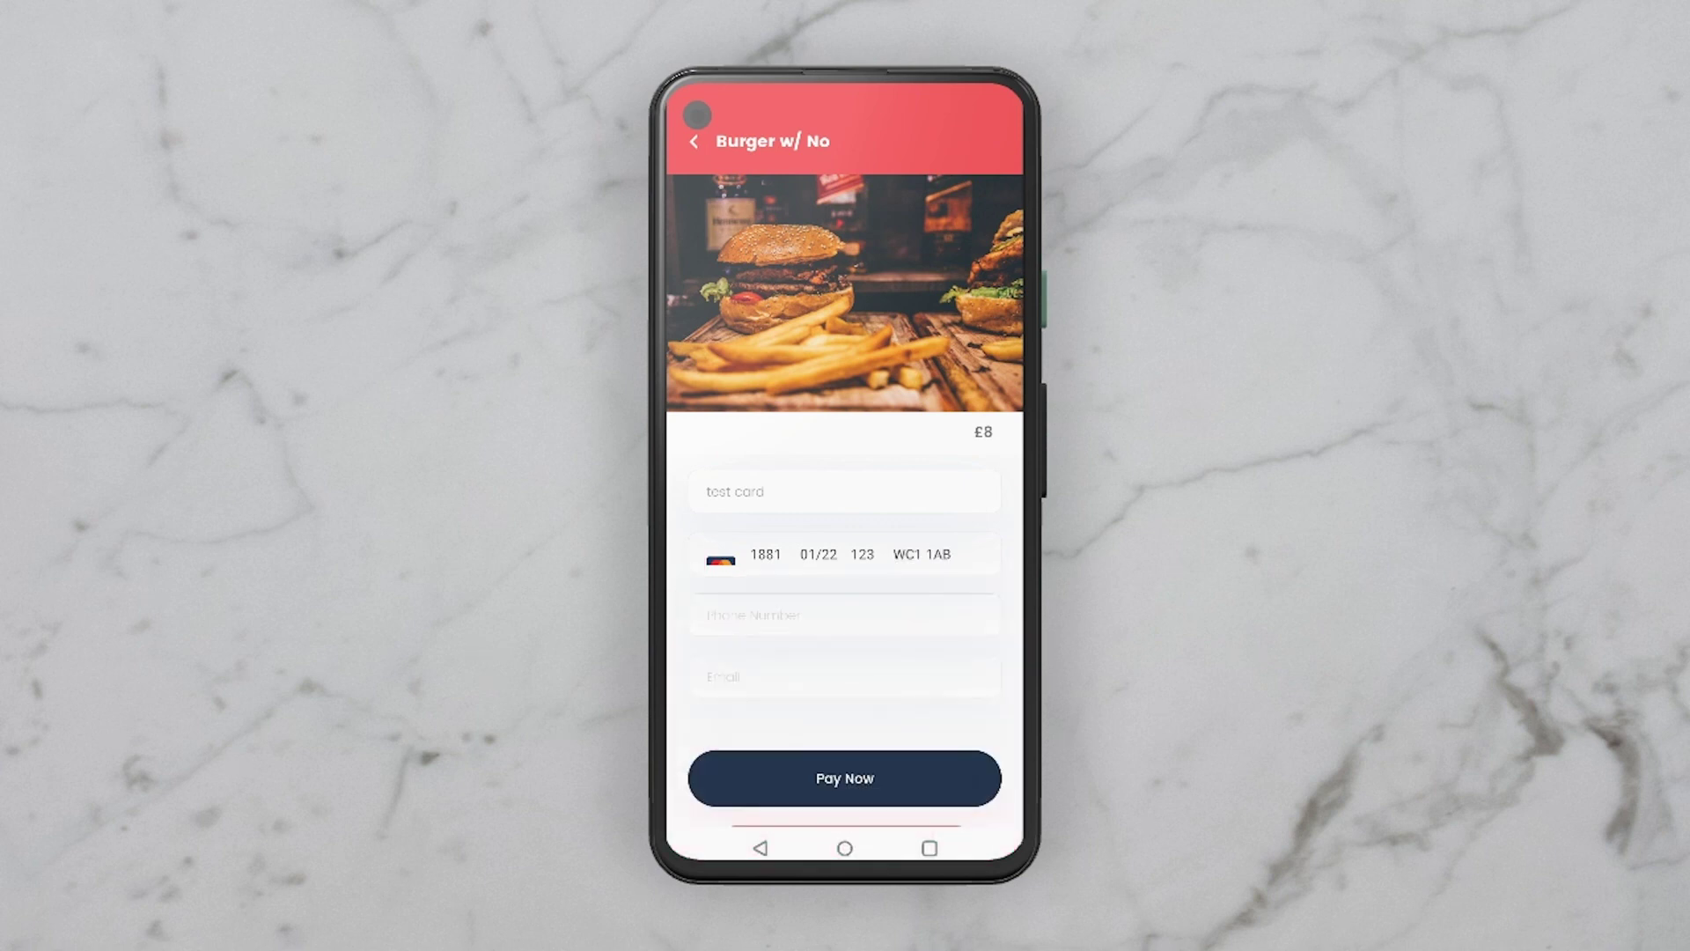
pyautogui.click(792, 609)
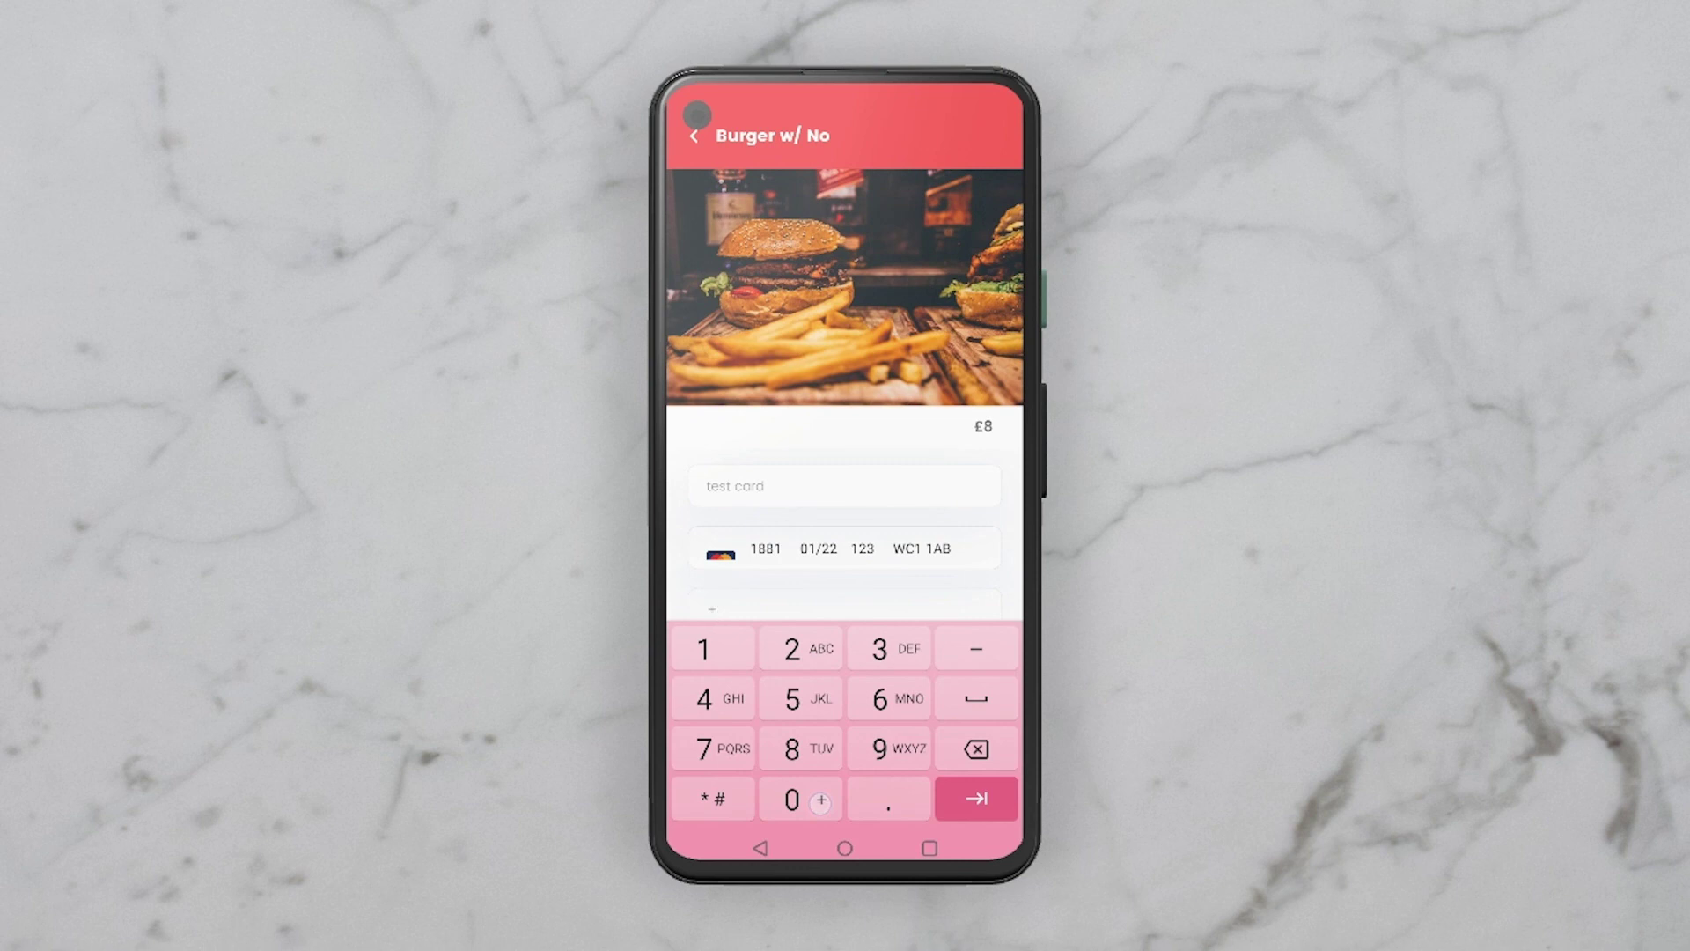
pyautogui.press('Return')
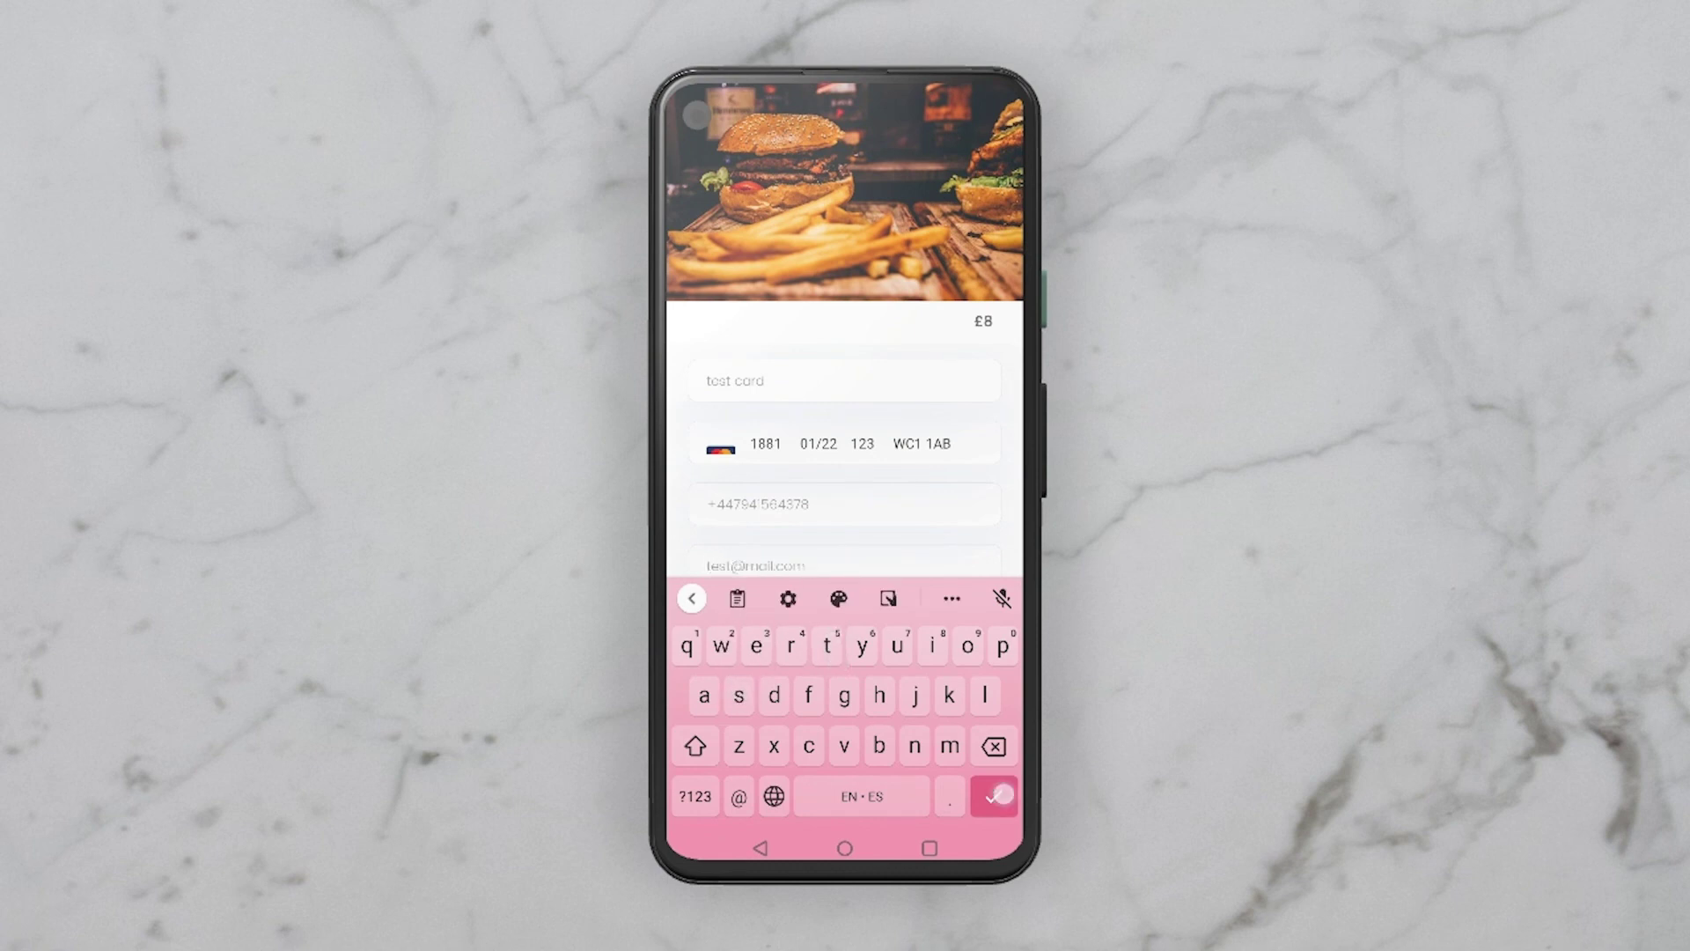
pyautogui.click(999, 794)
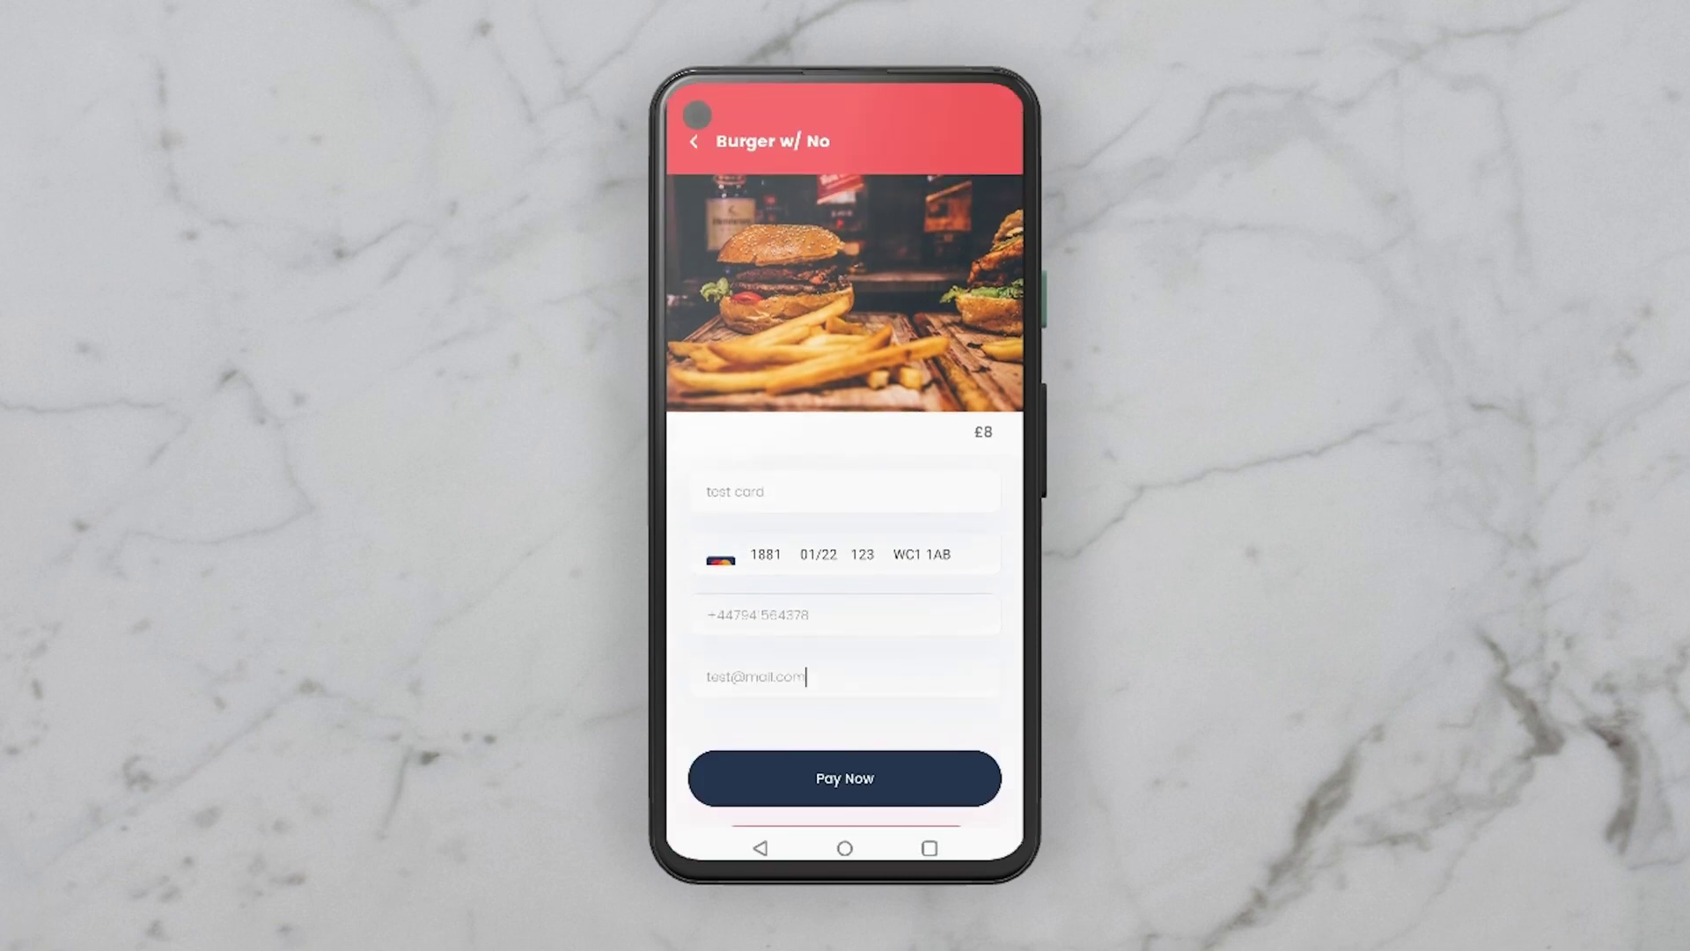